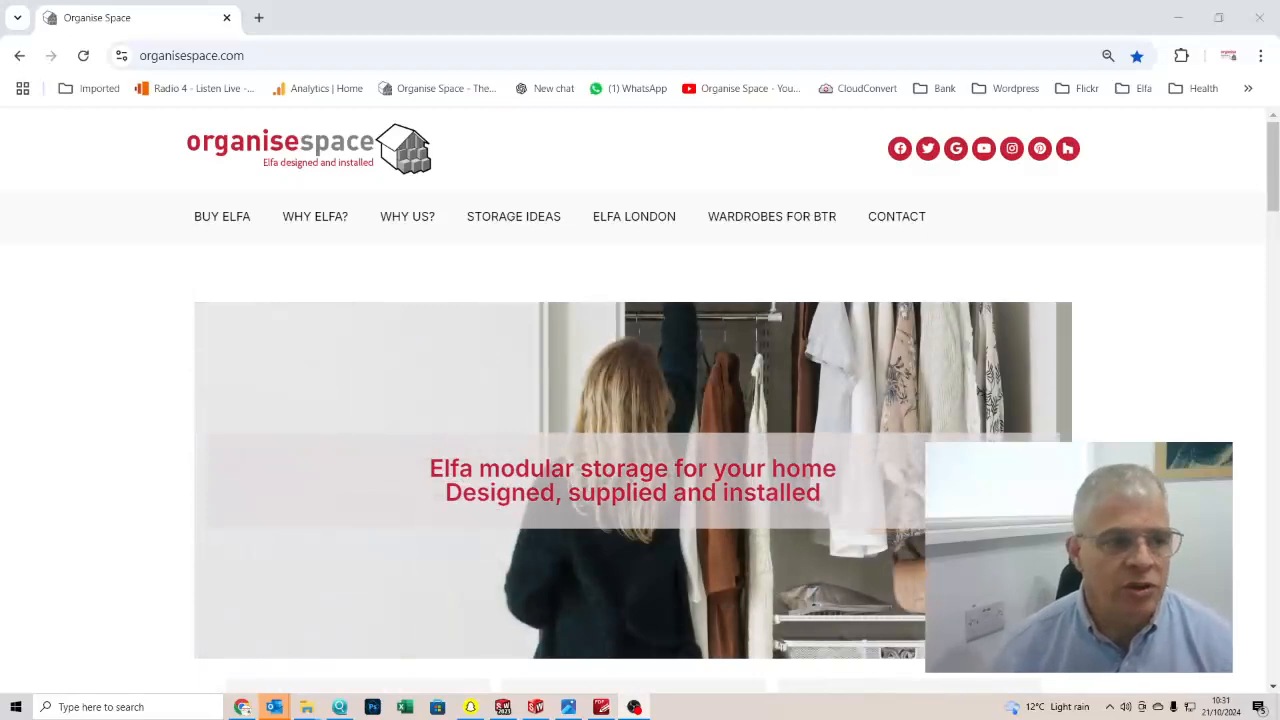
# - Go to elfa.com, translate the Swedish page into English and dismiss the translation prompt
pyautogui.click(310, 48)
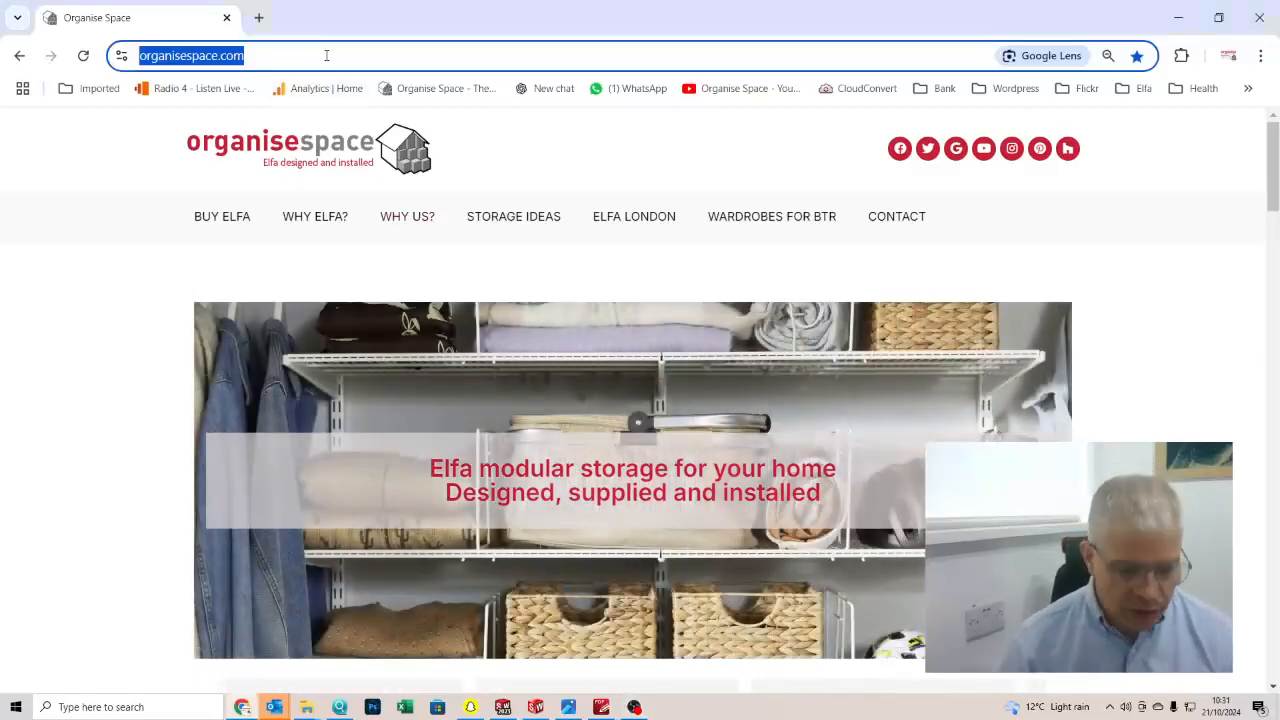
pyautogui.write('elf')
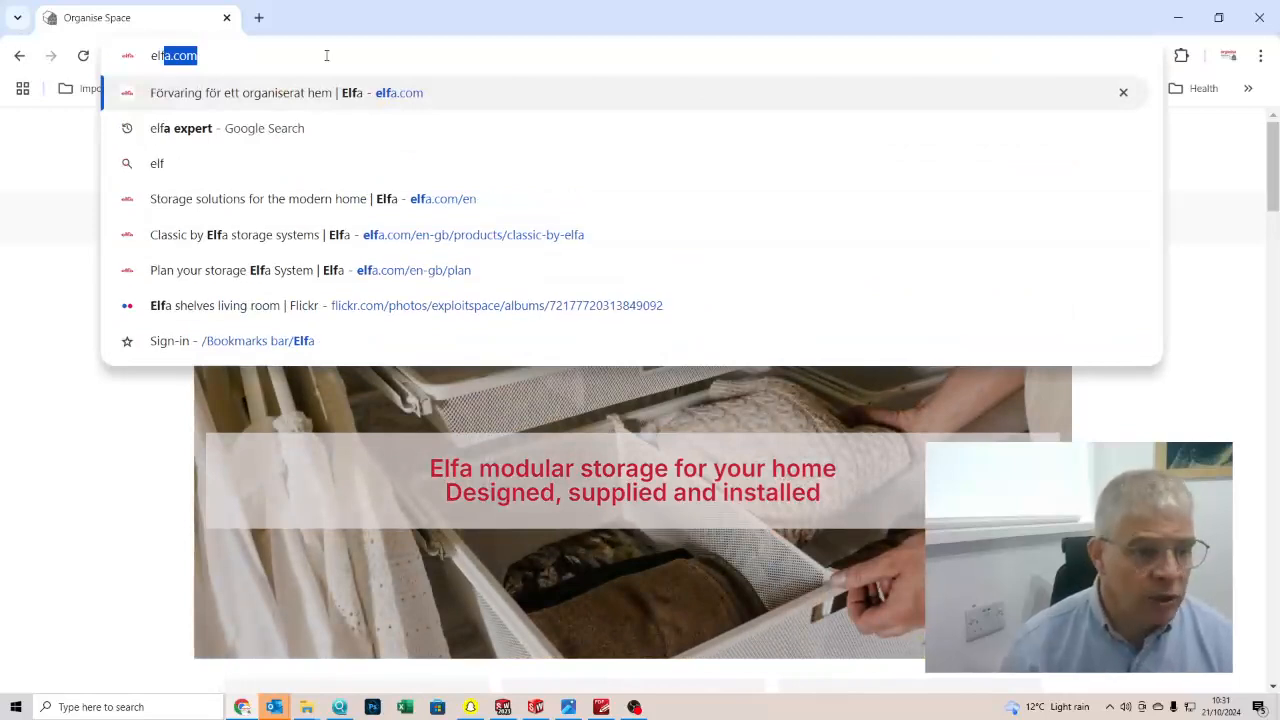
pyautogui.press('Return')
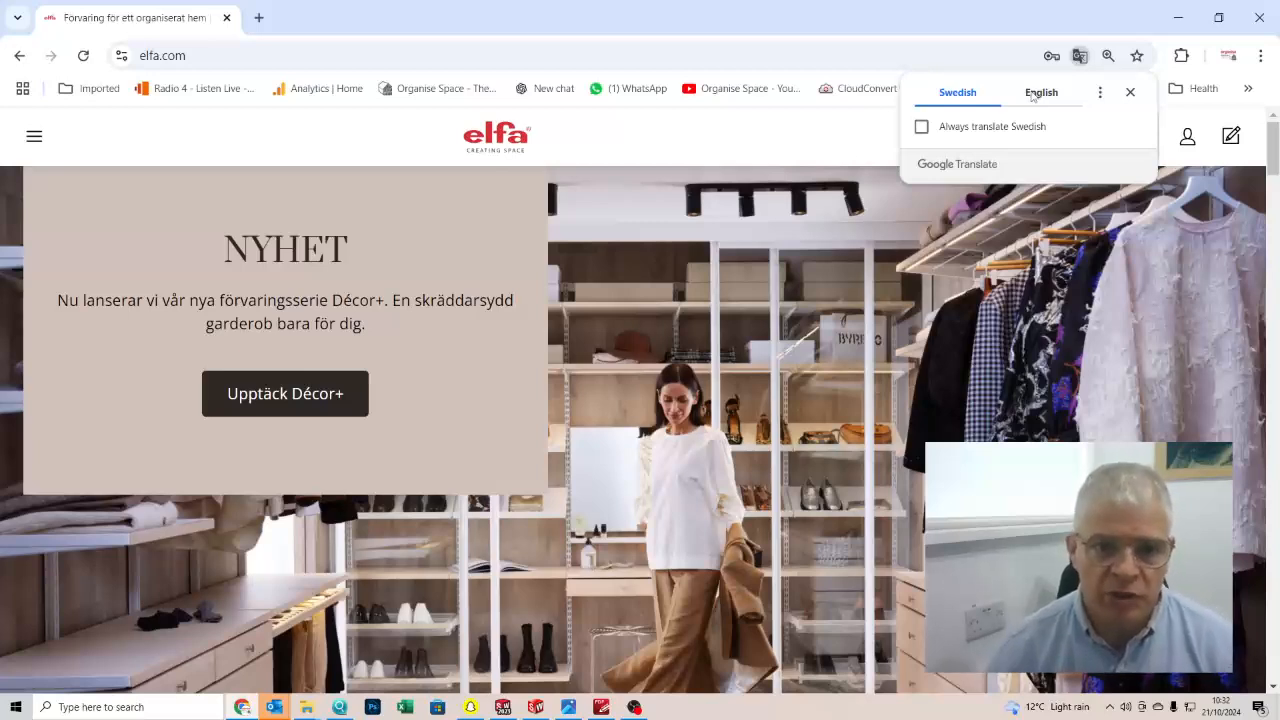
pyautogui.click(1040, 93)
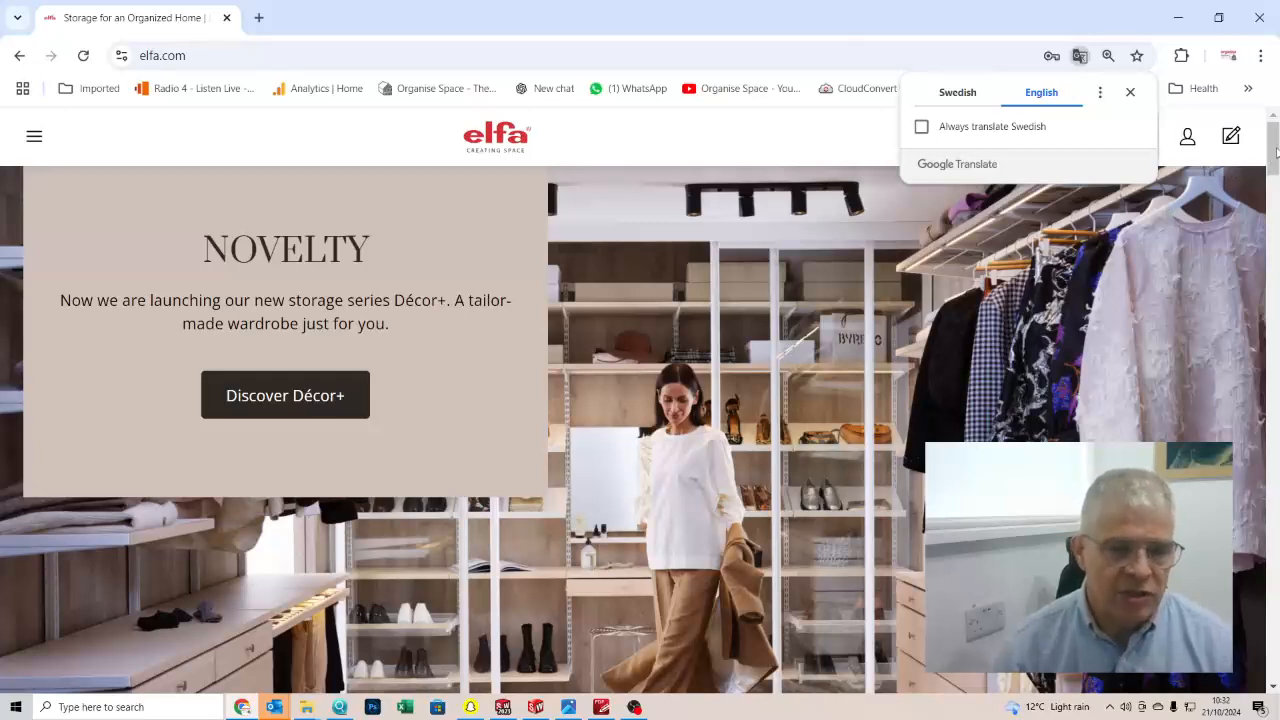
pyautogui.click(824, 246)
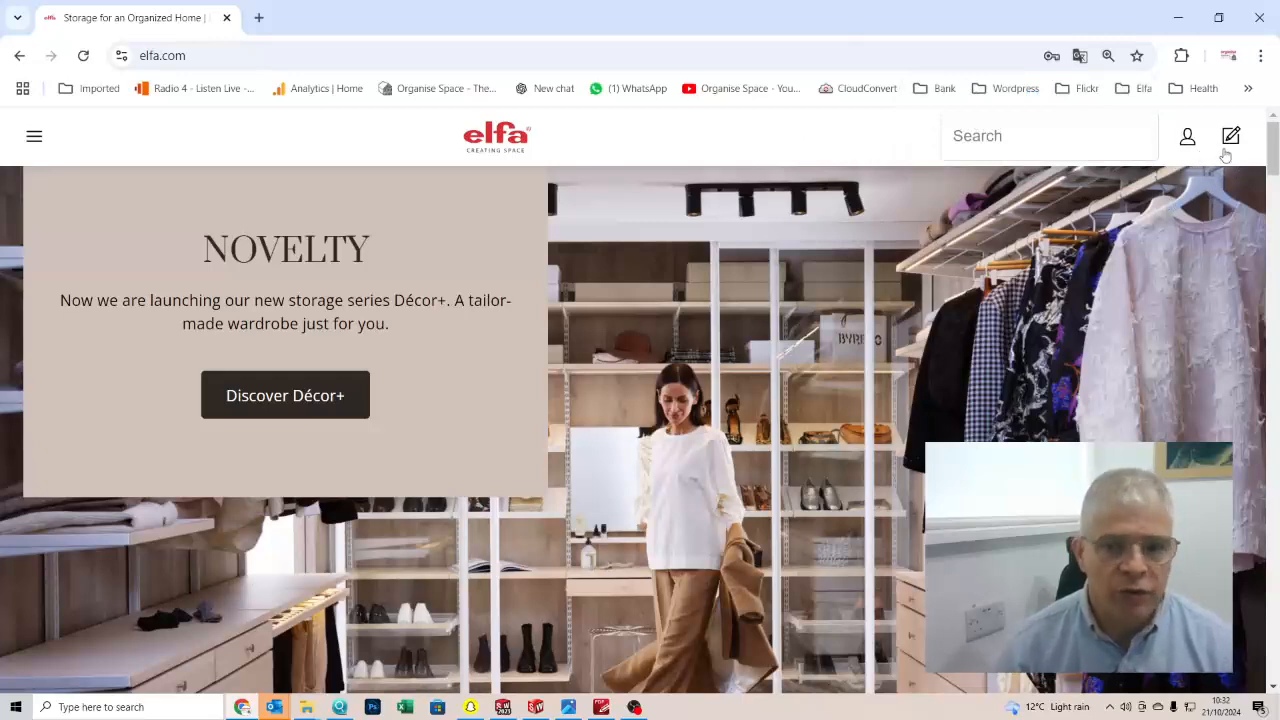
# - Open the market selection and switch to the International site for Project customers
pyautogui.click(34, 136)
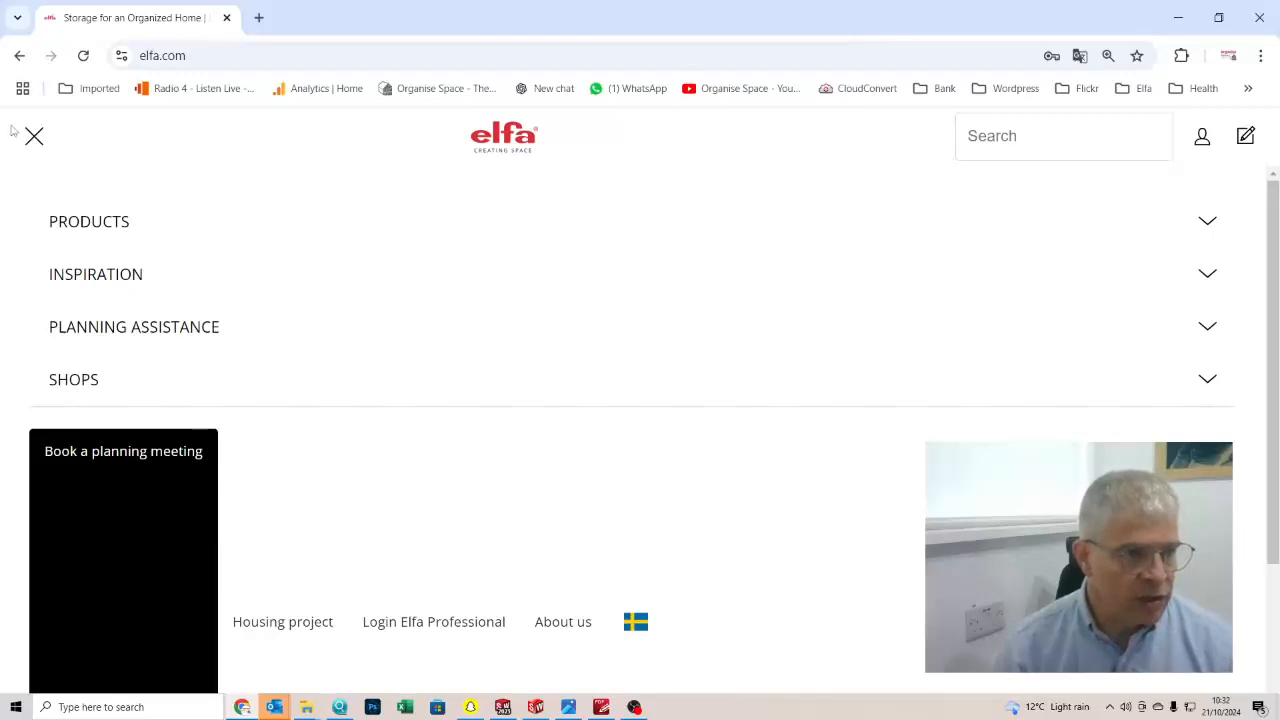
pyautogui.click(33, 138)
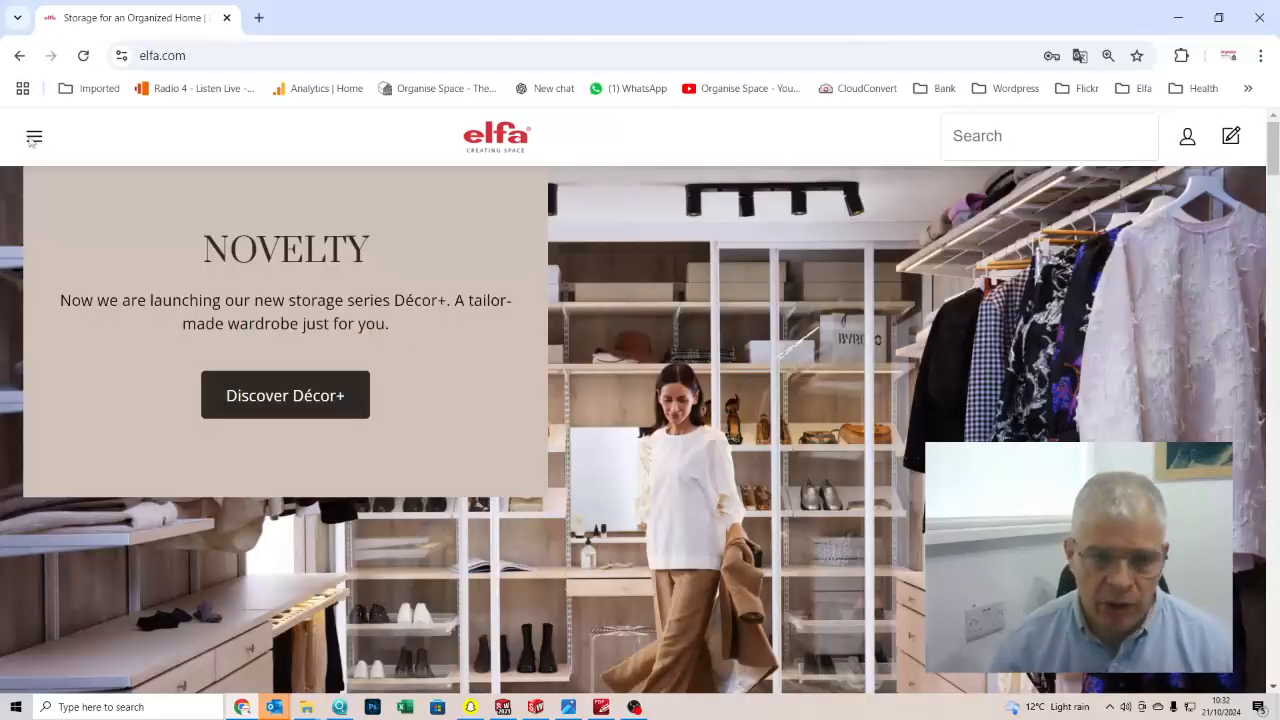
pyautogui.click(33, 138)
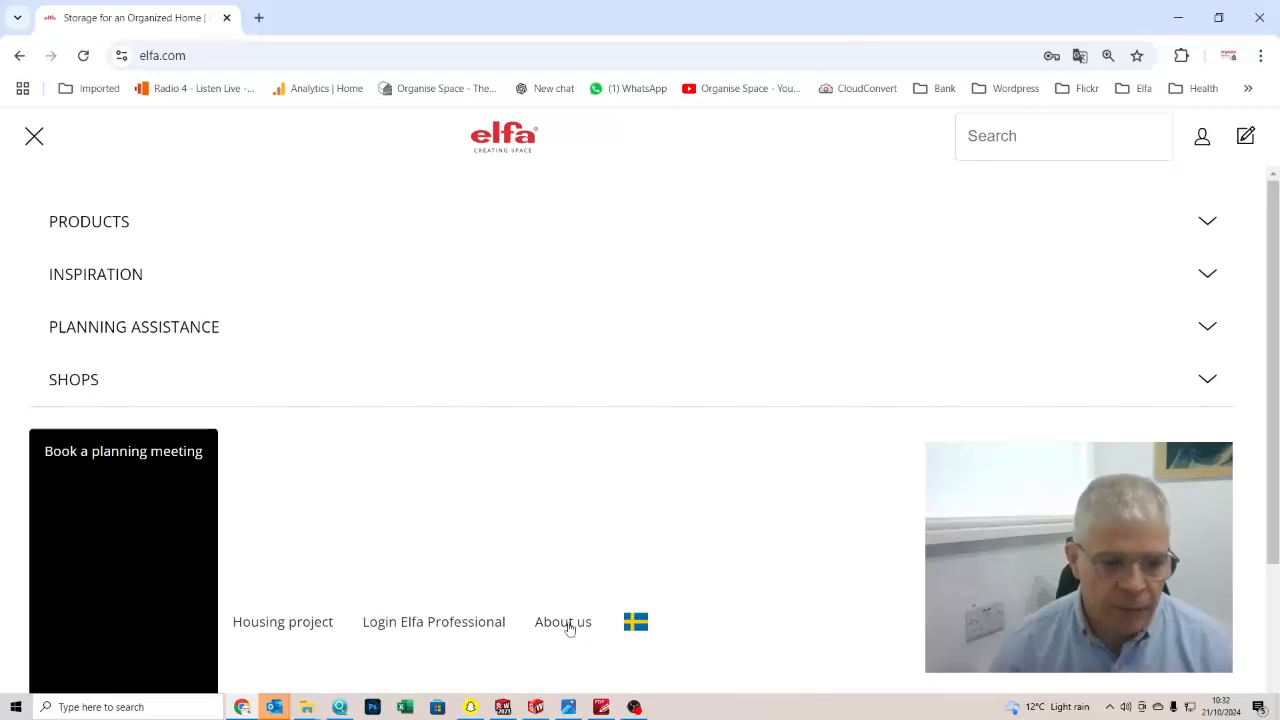
pyautogui.moveTo(638, 622)
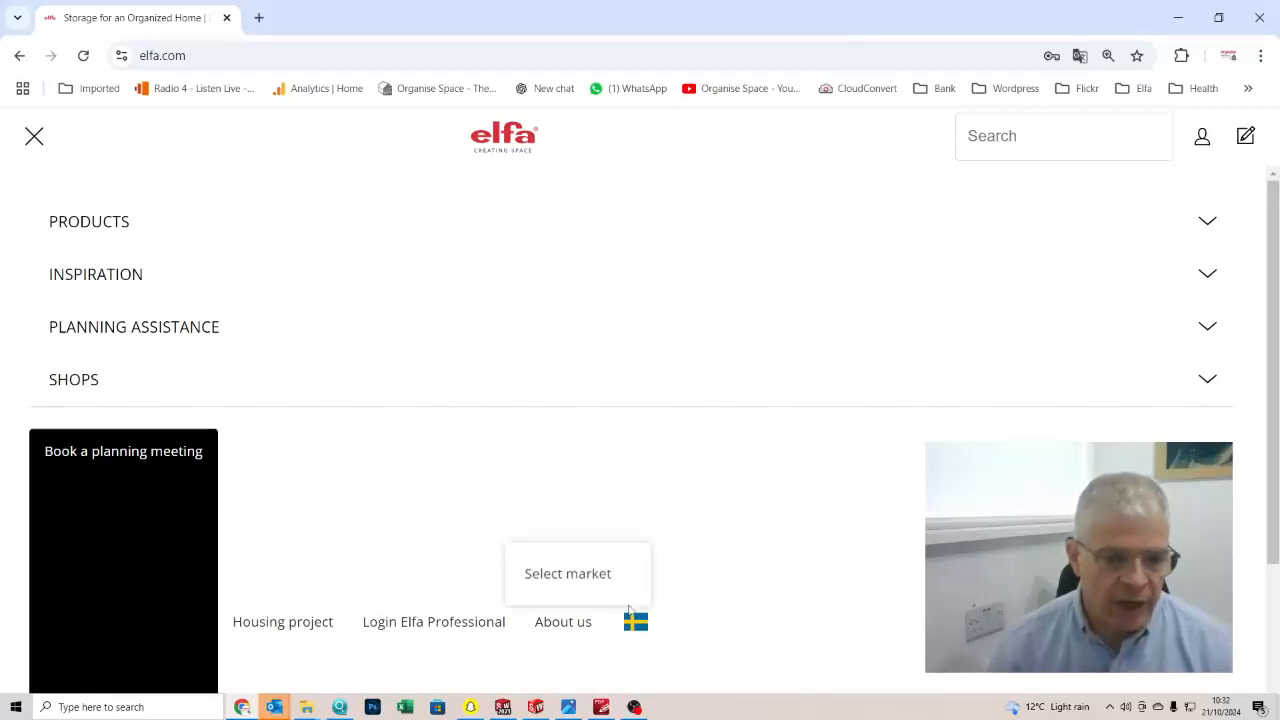
pyautogui.click(584, 578)
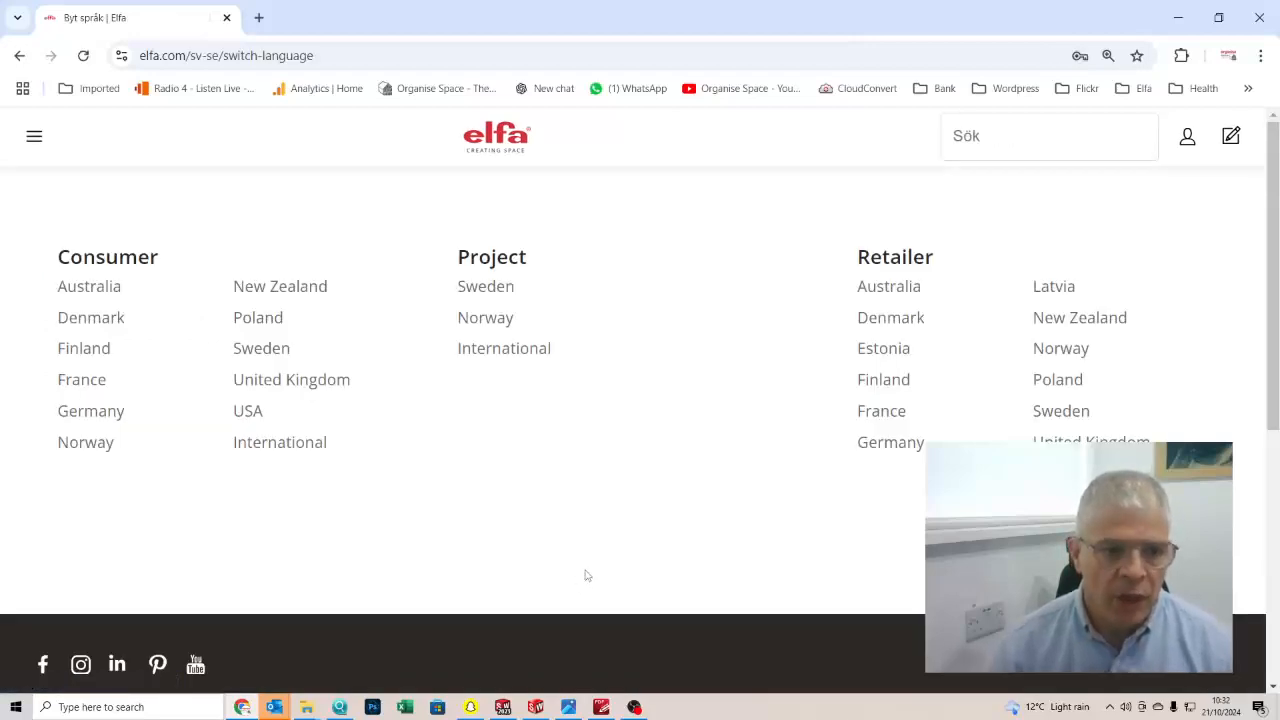
pyautogui.click(503, 349)
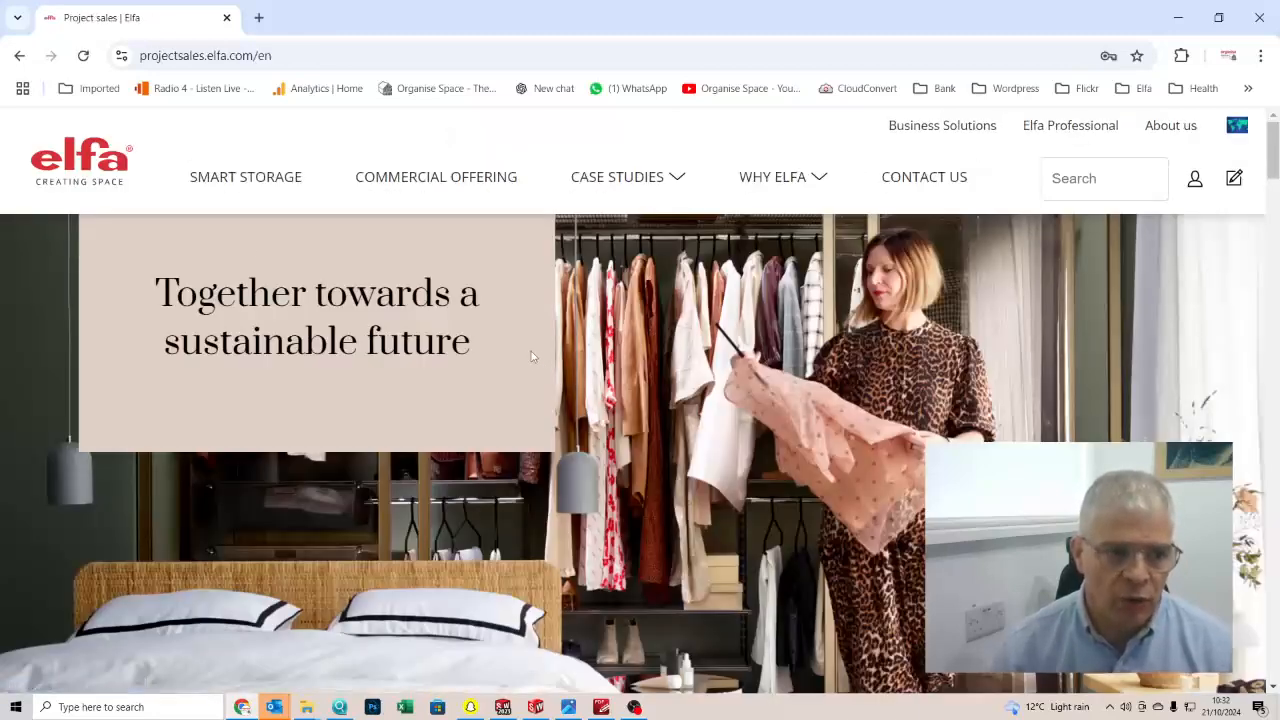
# - Switch the market to the United Kingdom consumer site
pyautogui.click(1238, 128)
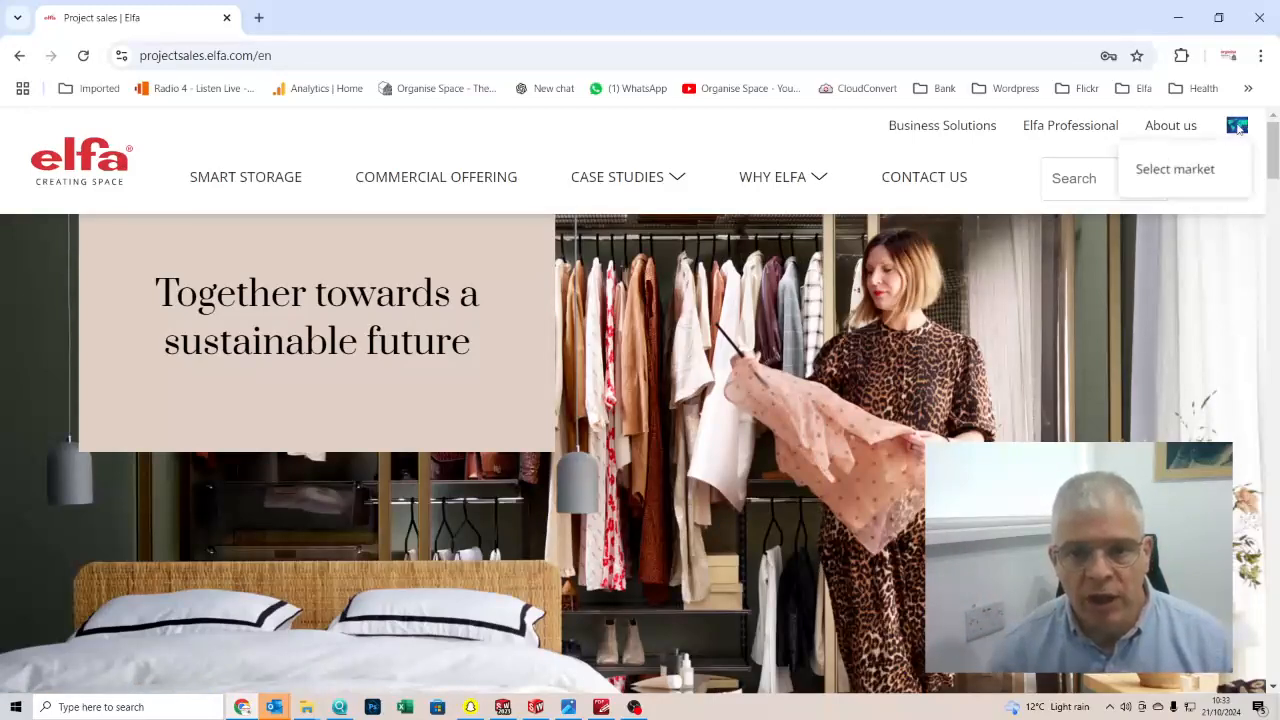
pyautogui.click(1184, 173)
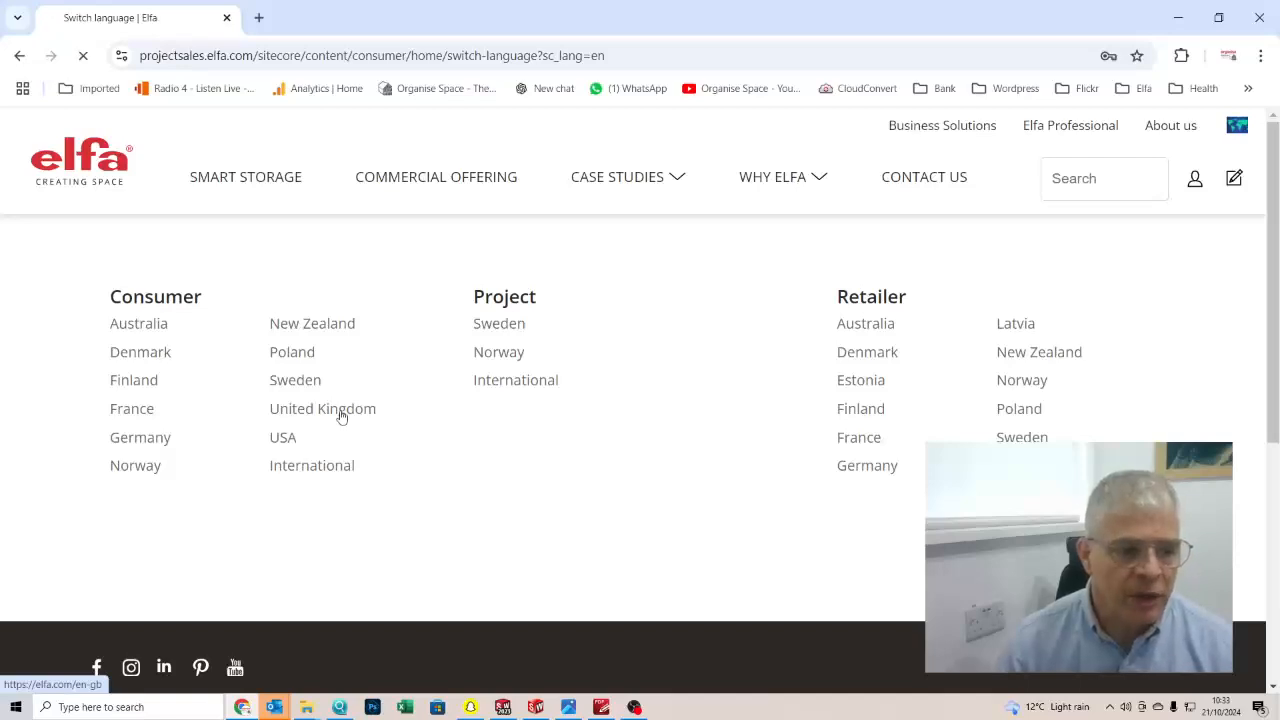
pyautogui.click(341, 412)
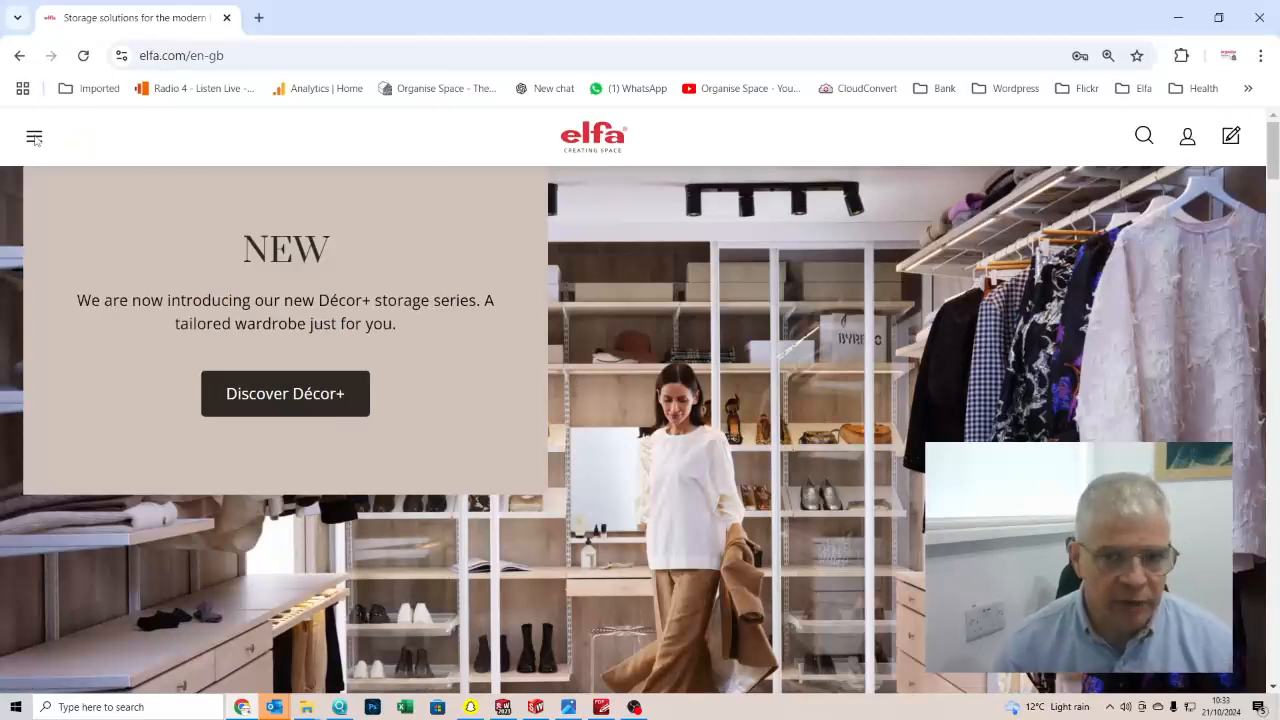
# - Open the account's saved solutions and remove the saved test design
pyautogui.click(1188, 144)
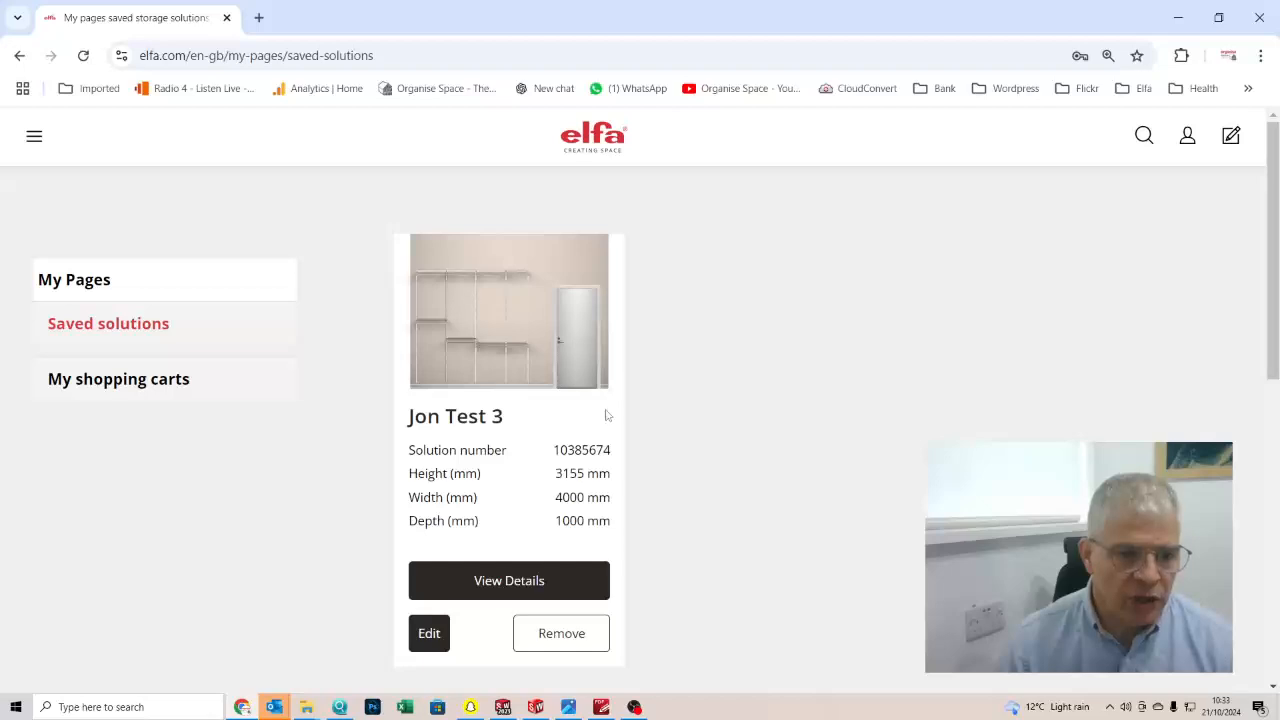
pyautogui.click(575, 634)
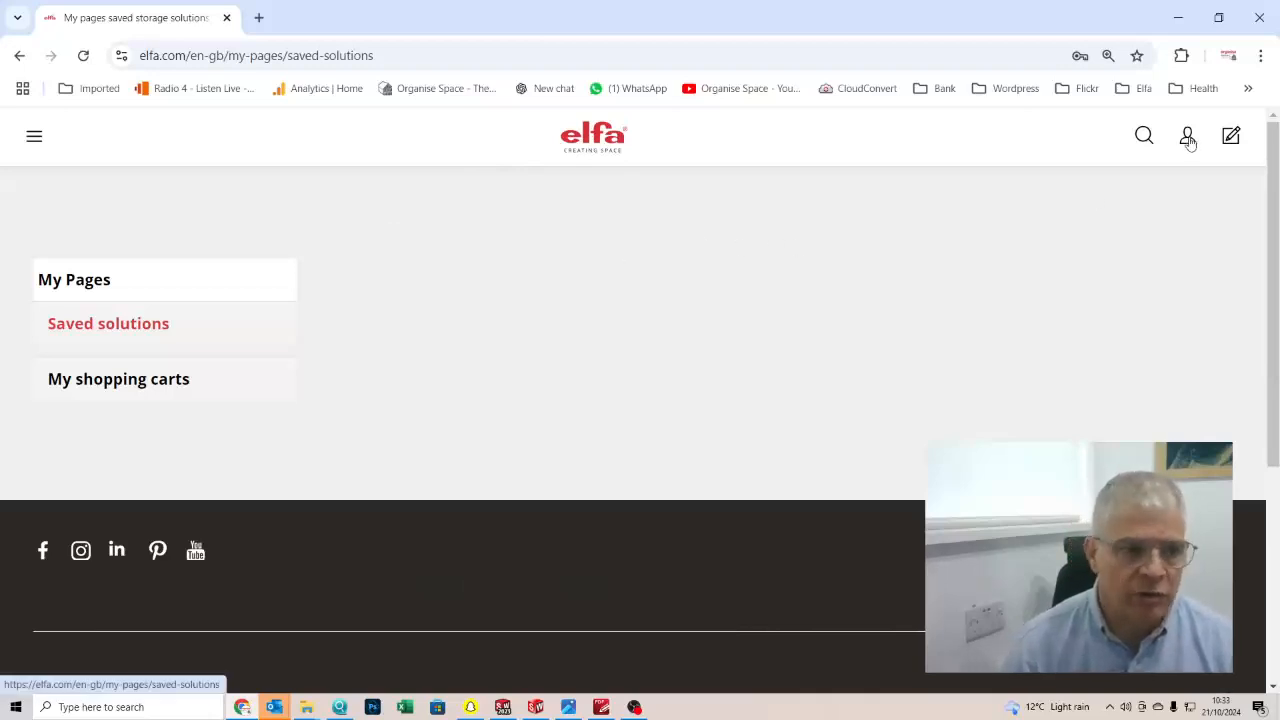
# - Look through the Products and Inspiration sections, and open the 3D planning tool page under Planning Help
pyautogui.click(32, 141)
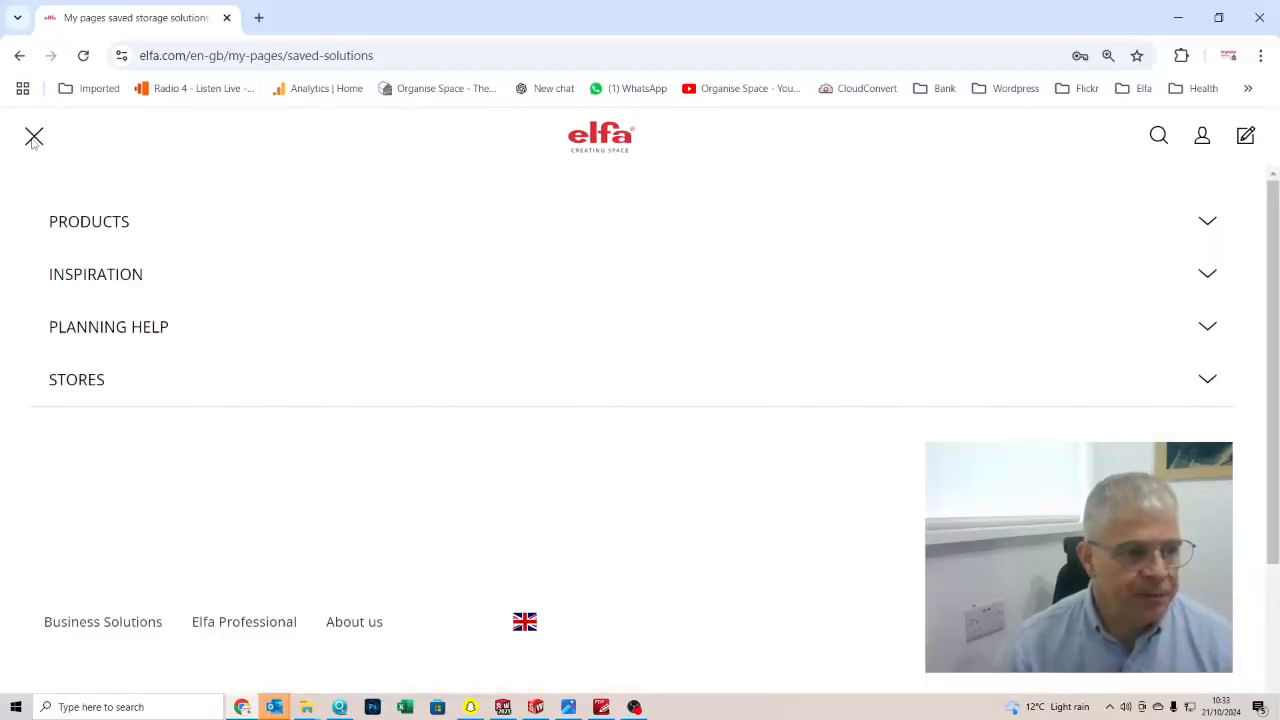
pyautogui.click(92, 223)
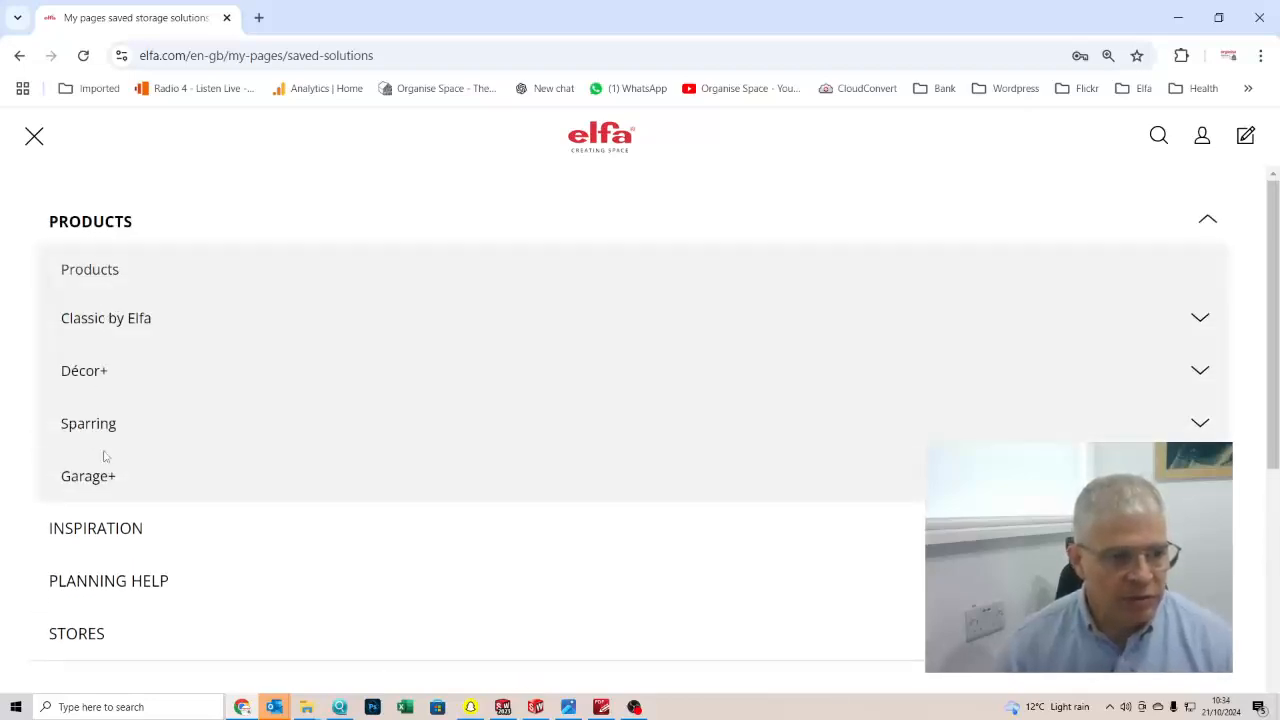
pyautogui.click(88, 226)
pyautogui.click(95, 276)
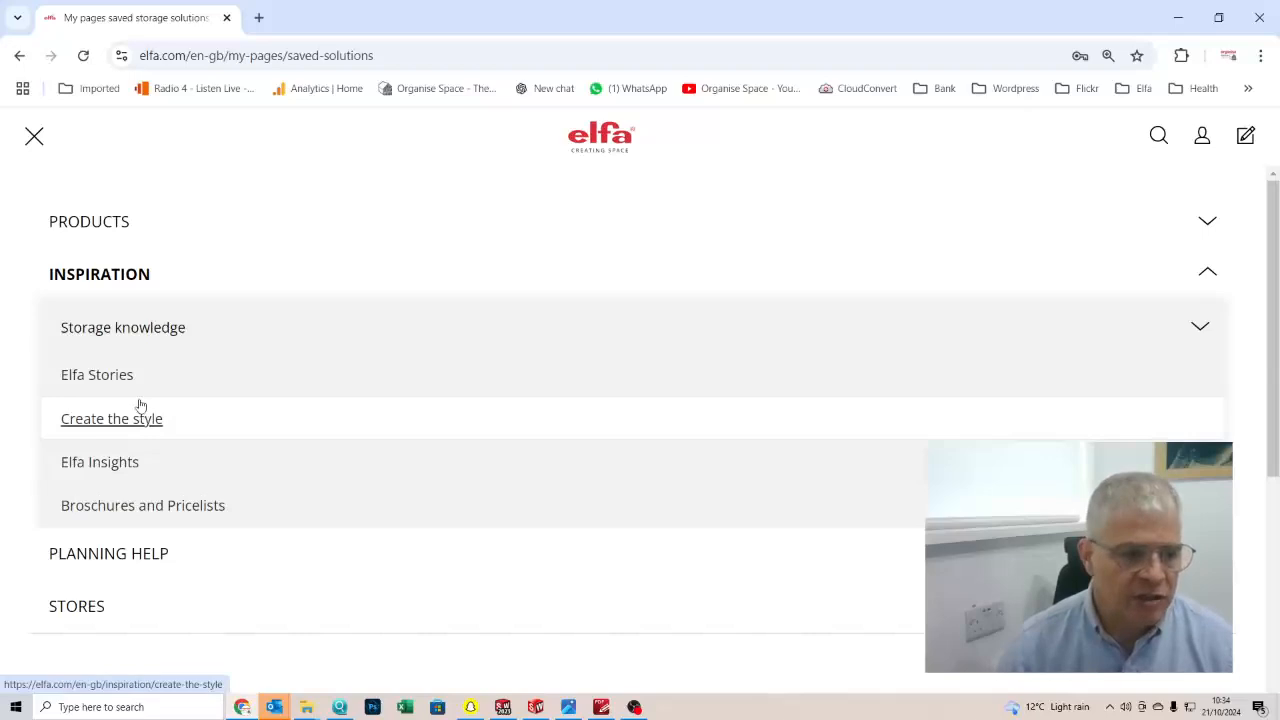
pyautogui.click(84, 275)
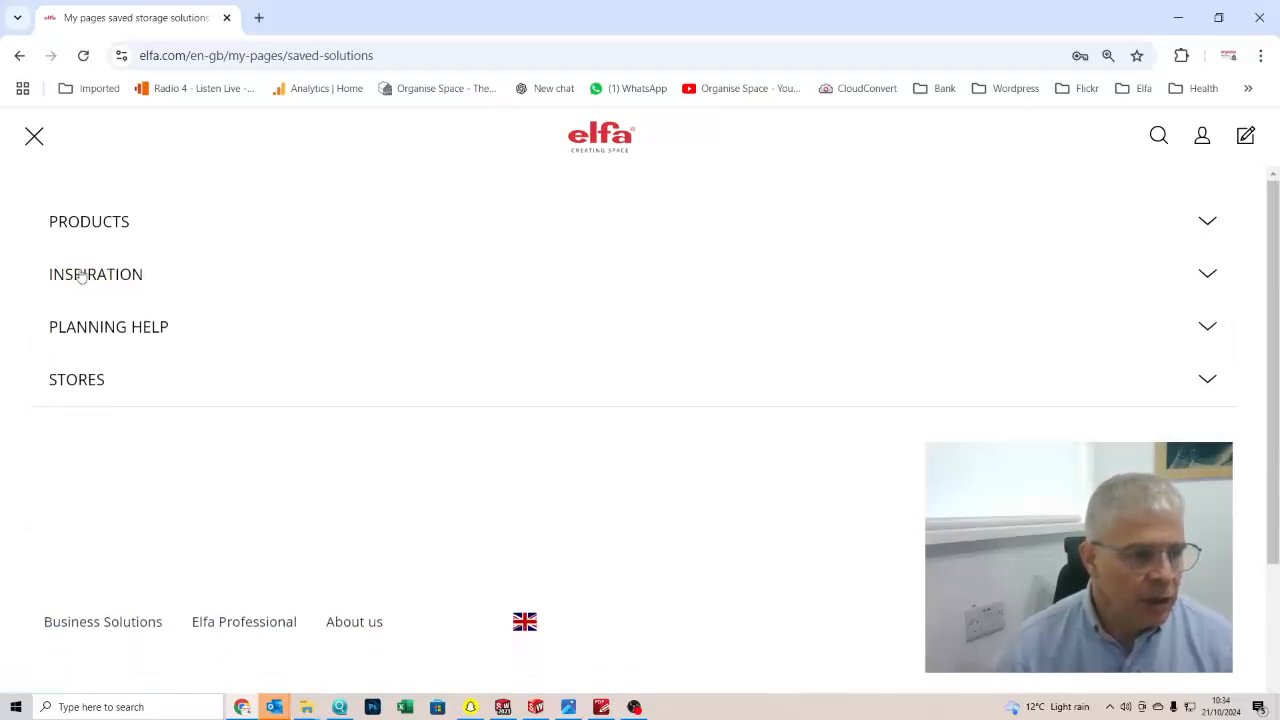
pyautogui.click(137, 330)
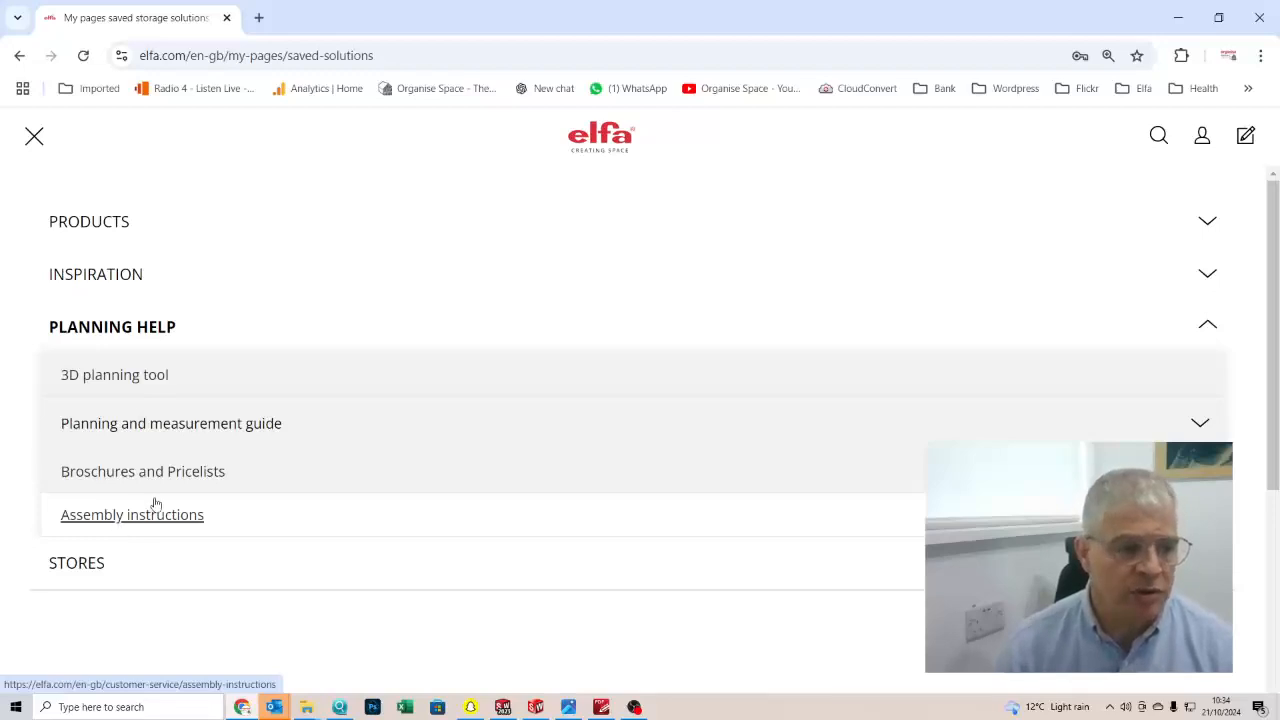
pyautogui.click(135, 386)
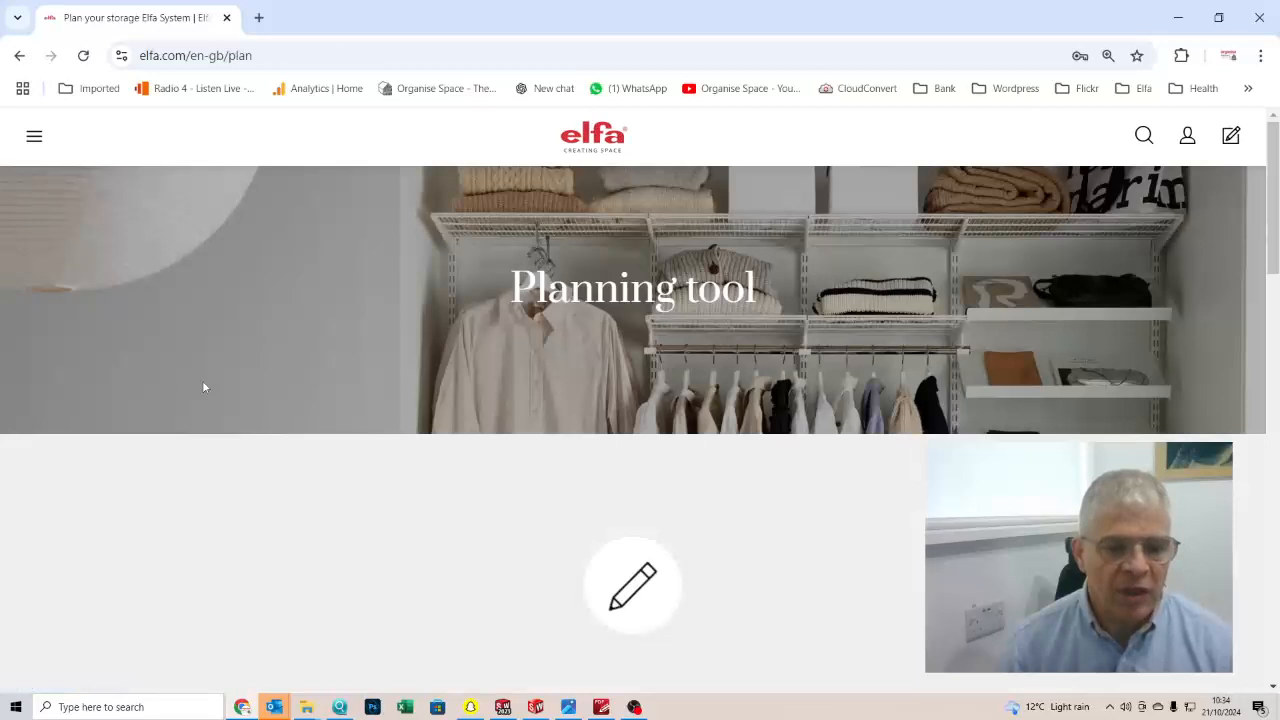
# - Start planning with the Classic by Elfa product line and dismiss the saved solutions dialog
pyautogui.moveTo(1270, 227); pyautogui.dragTo(1274, 285)
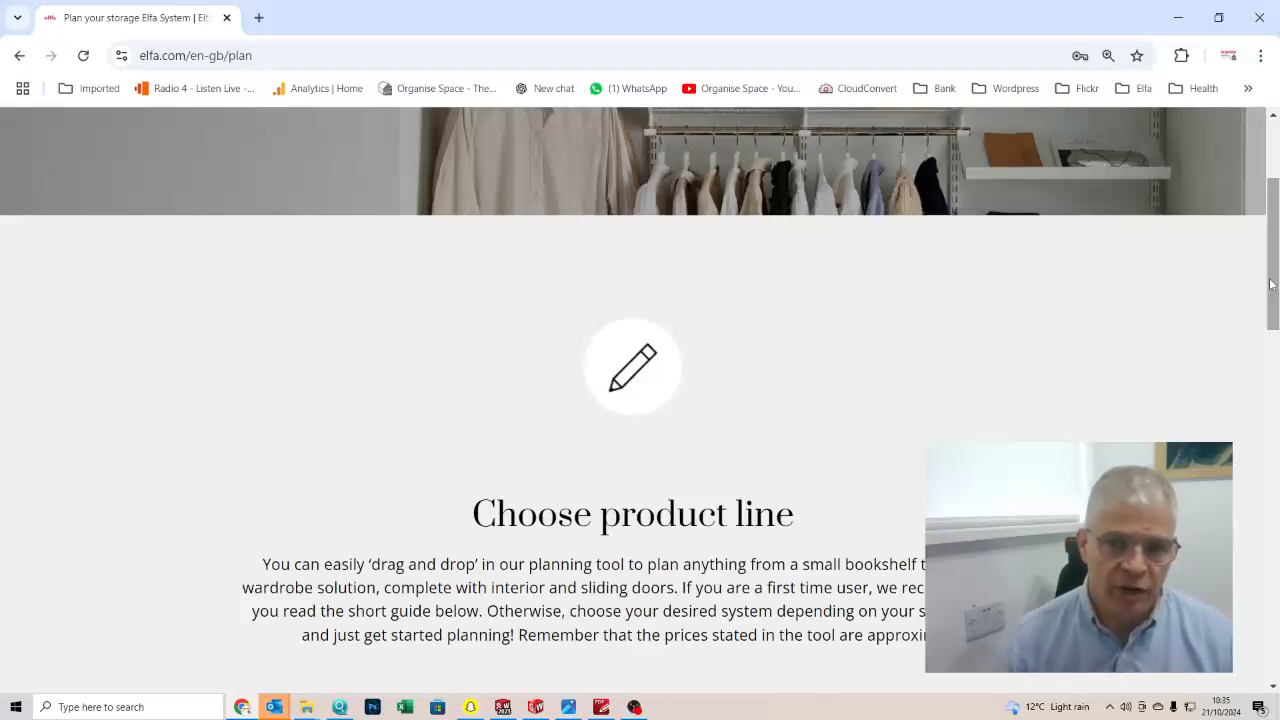
pyautogui.moveTo(1273, 282); pyautogui.dragTo(1255, 447)
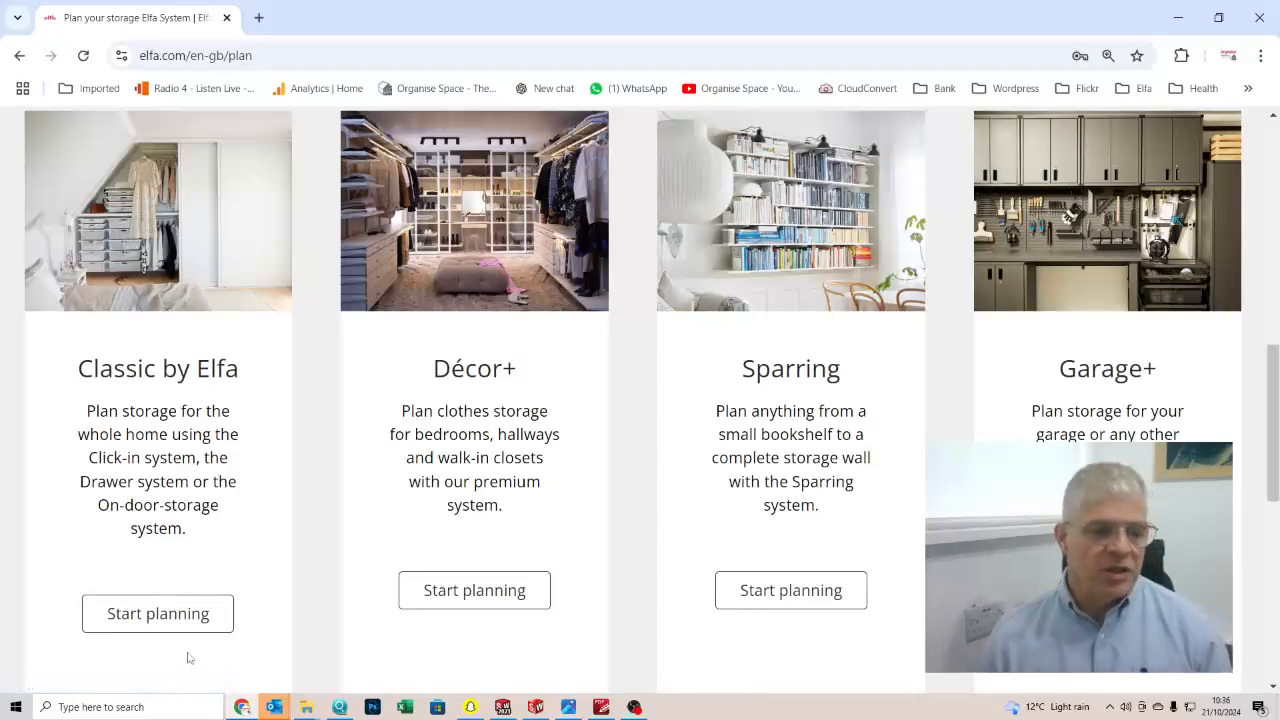
pyautogui.click(177, 613)
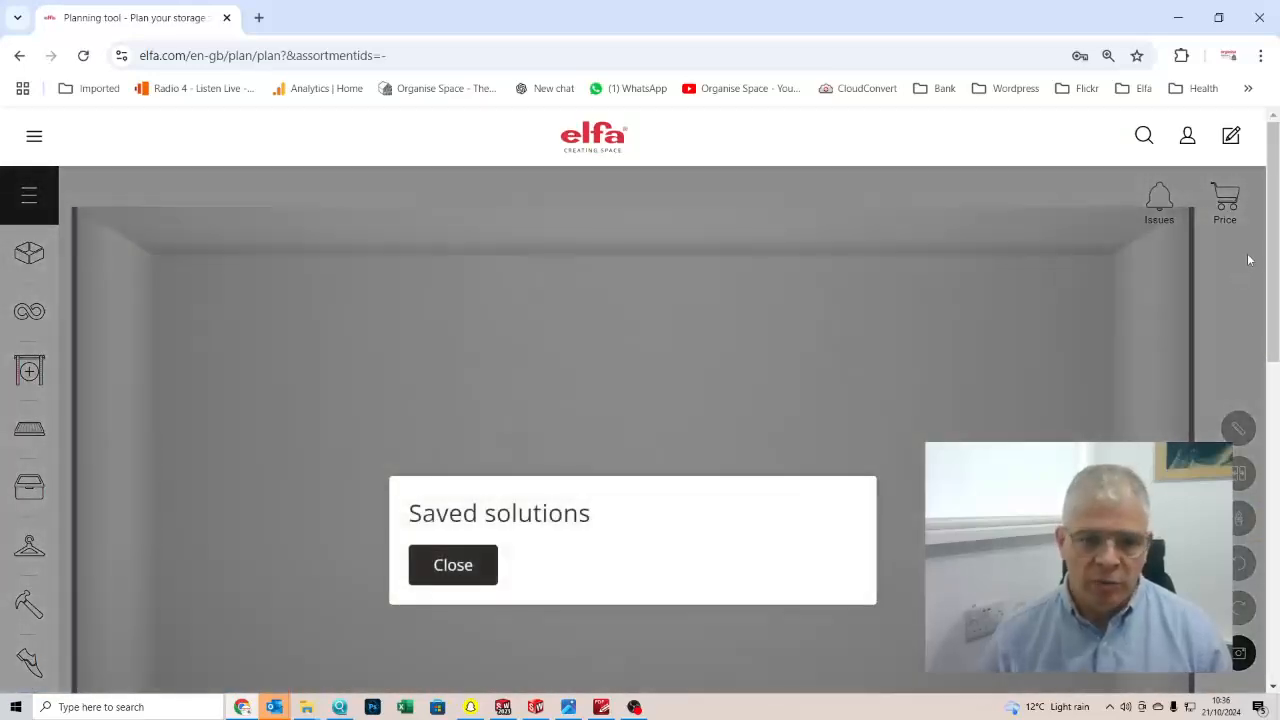
pyautogui.click(457, 567)
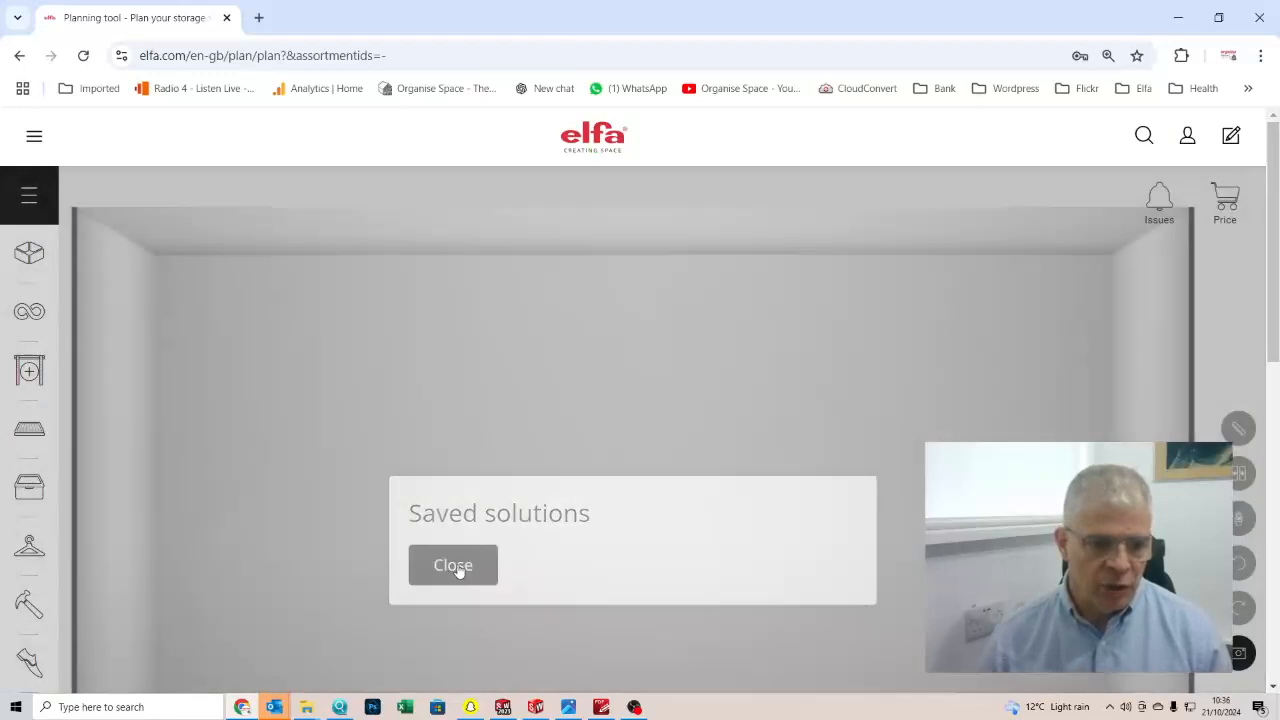
# - Examine the systems available in the planner, including the top-hang, freestanding, storage track, drawer and on-door options
pyautogui.moveTo(1274, 205)
pyautogui.mouseDown()
pyautogui.moveTo(1273, 259)
pyautogui.moveTo(1273, 228)
pyautogui.mouseUp()
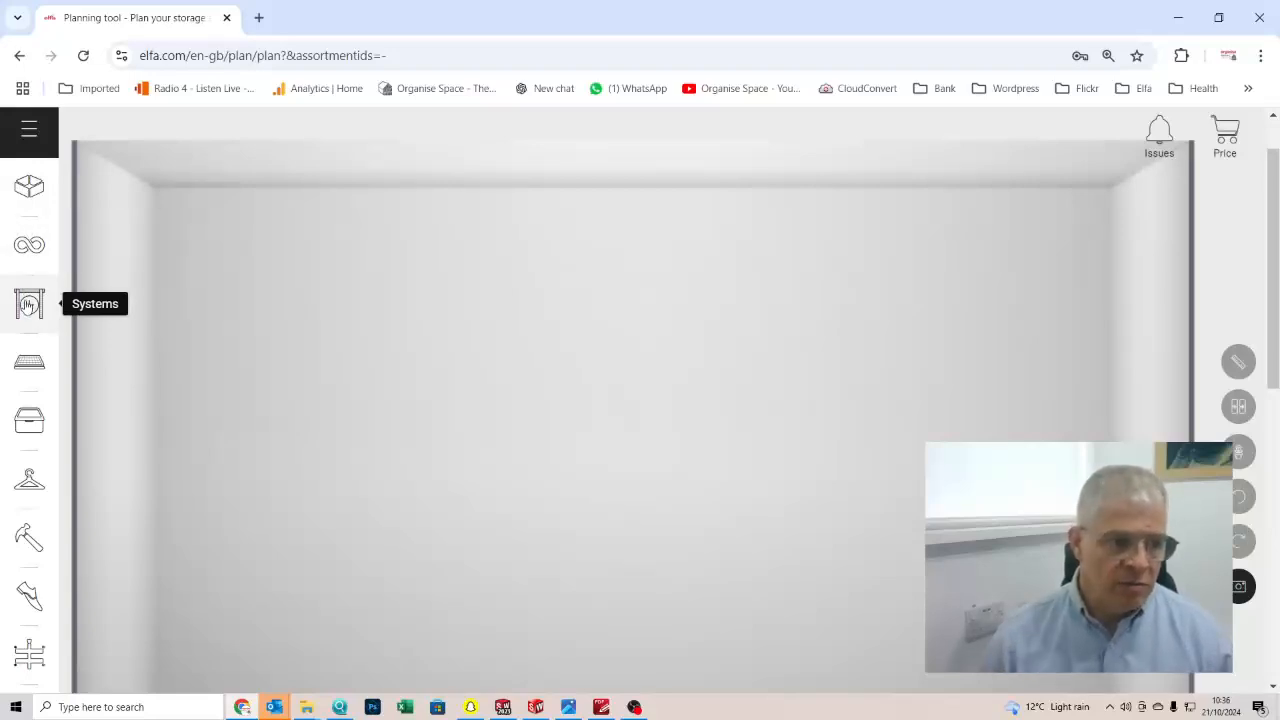
pyautogui.click(29, 303)
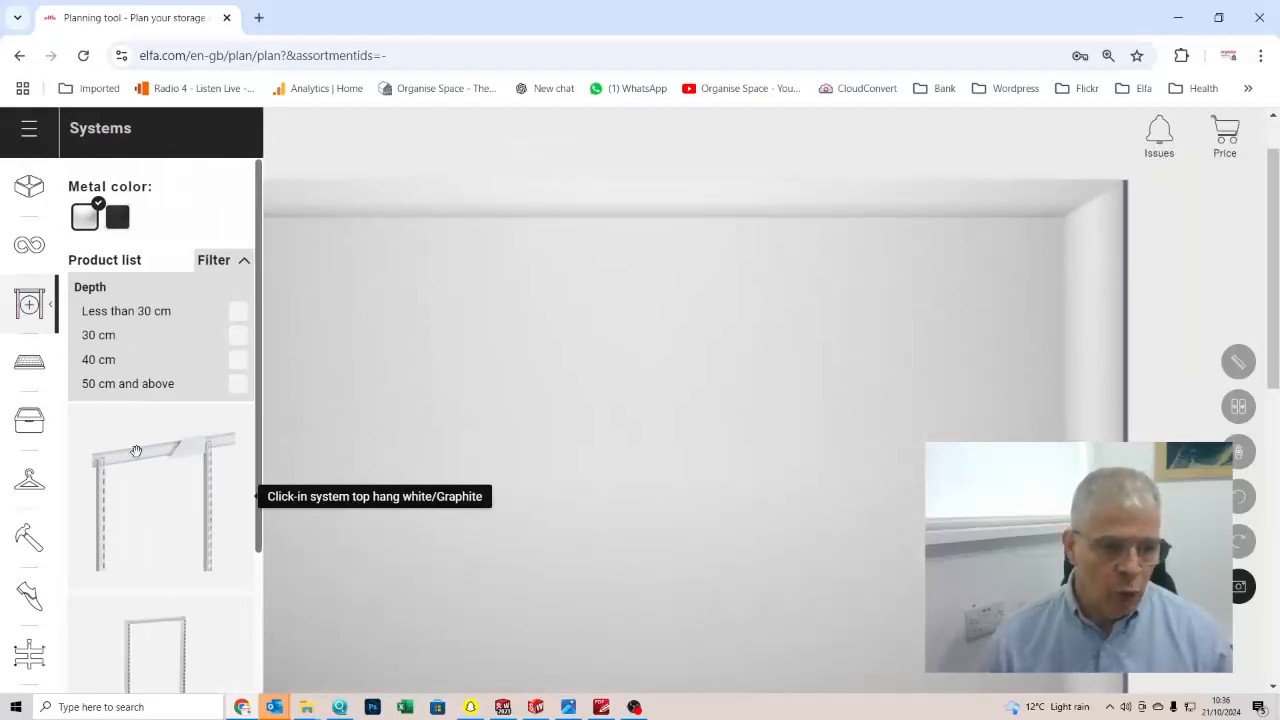
pyautogui.scroll(-2, 193, 492)
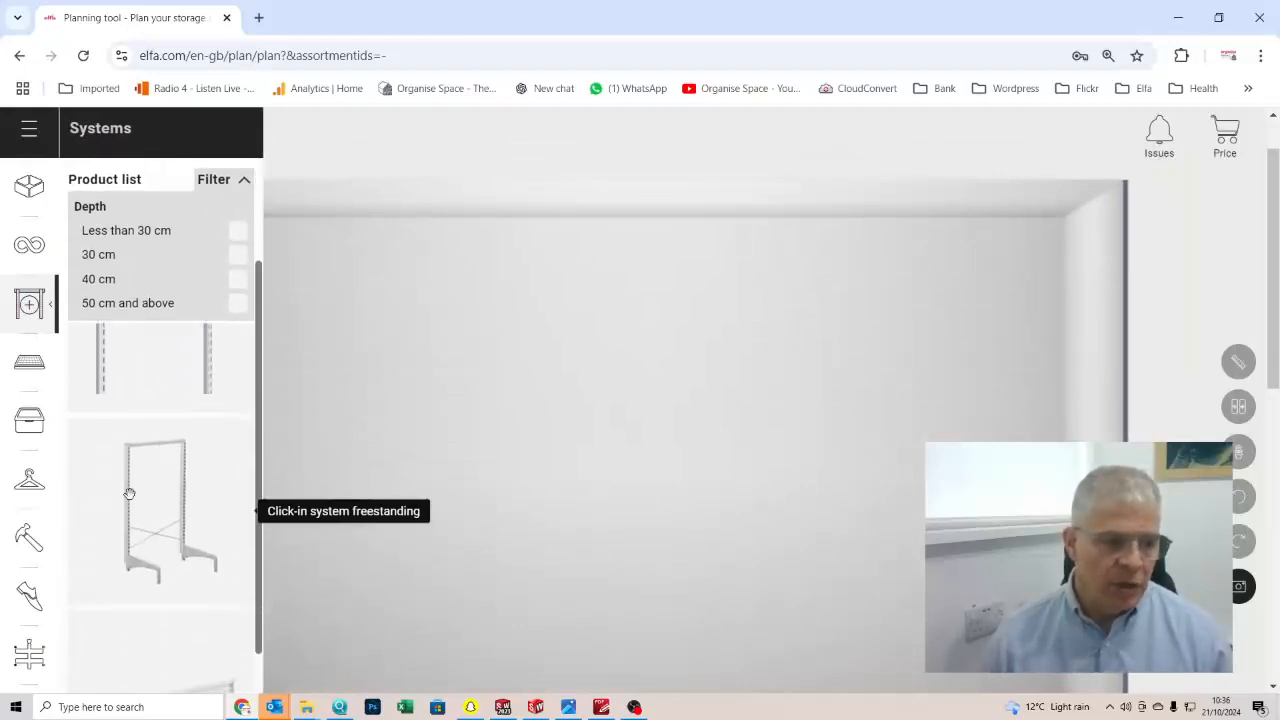
pyautogui.scroll(-2, 211, 516)
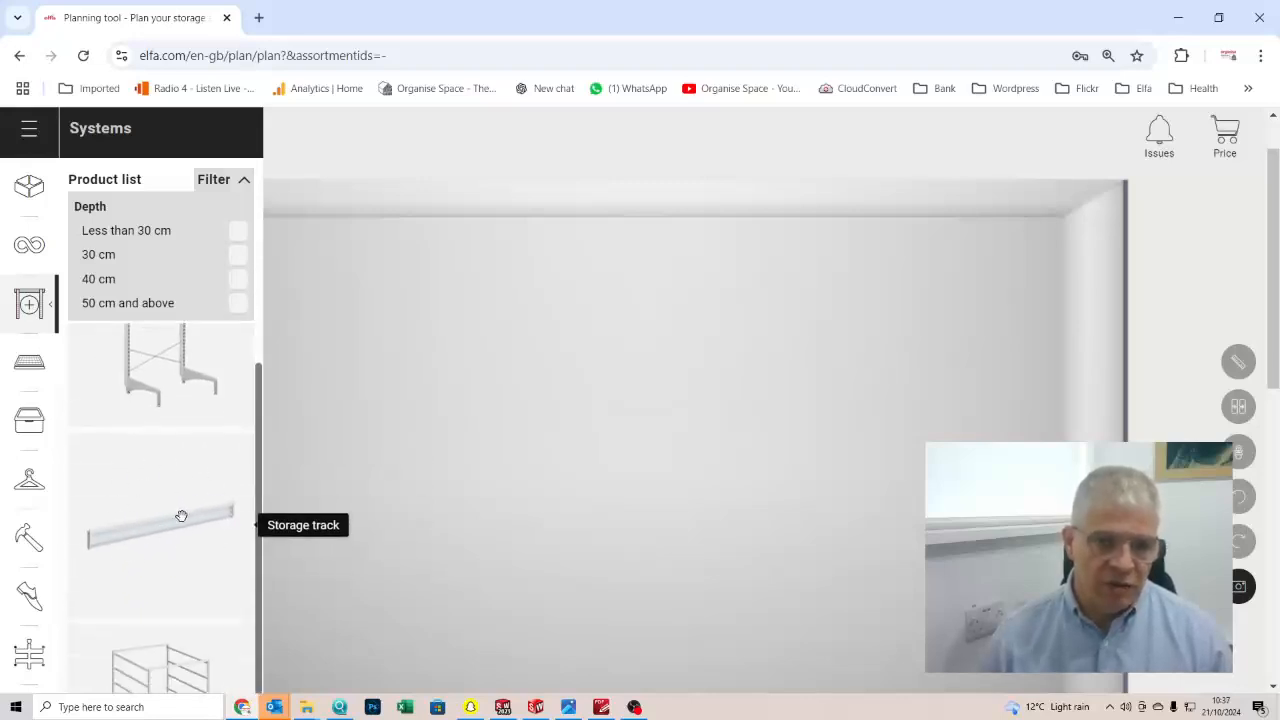
pyautogui.scroll(-2, 182, 516)
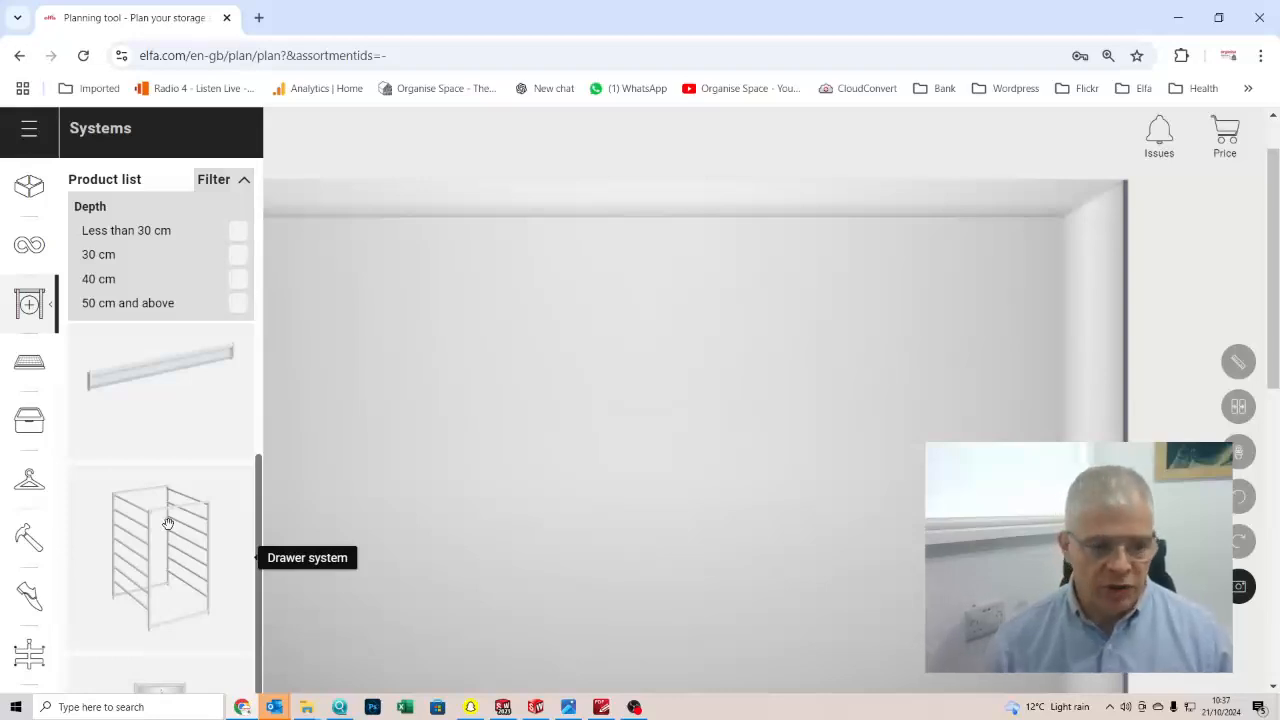
pyautogui.scroll(-1, 187, 517)
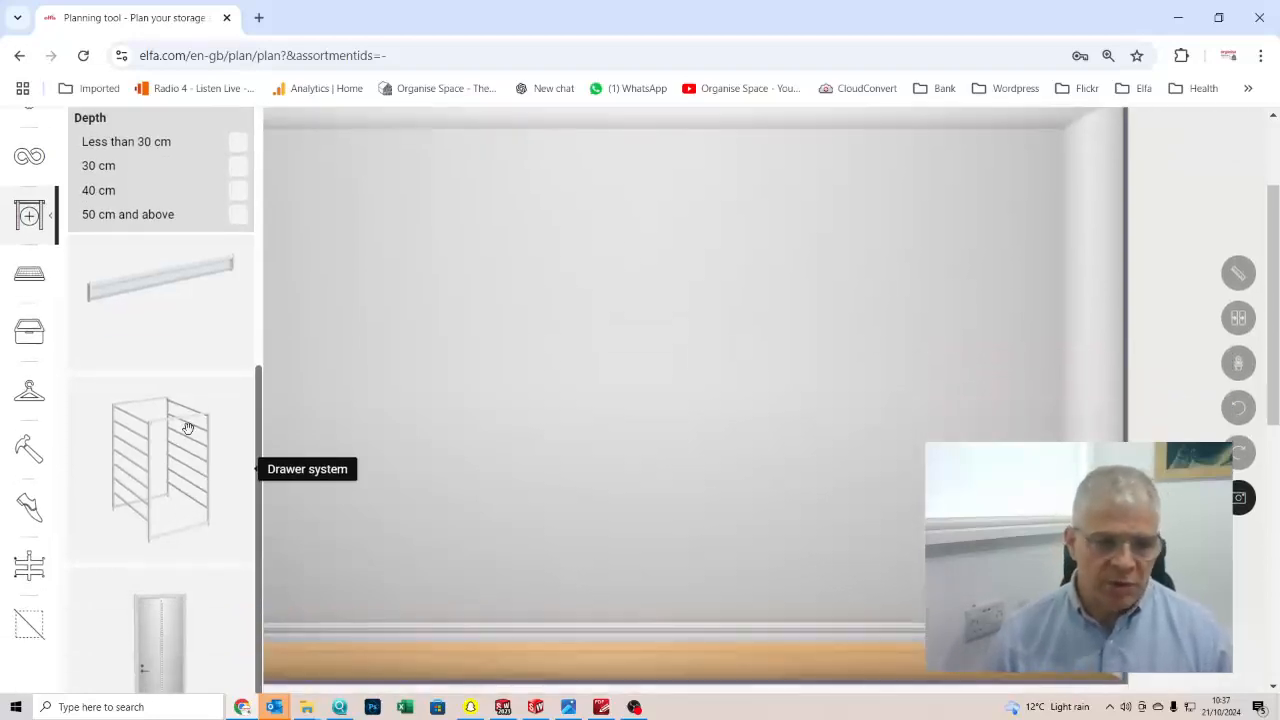
pyautogui.scroll(-2, 185, 447)
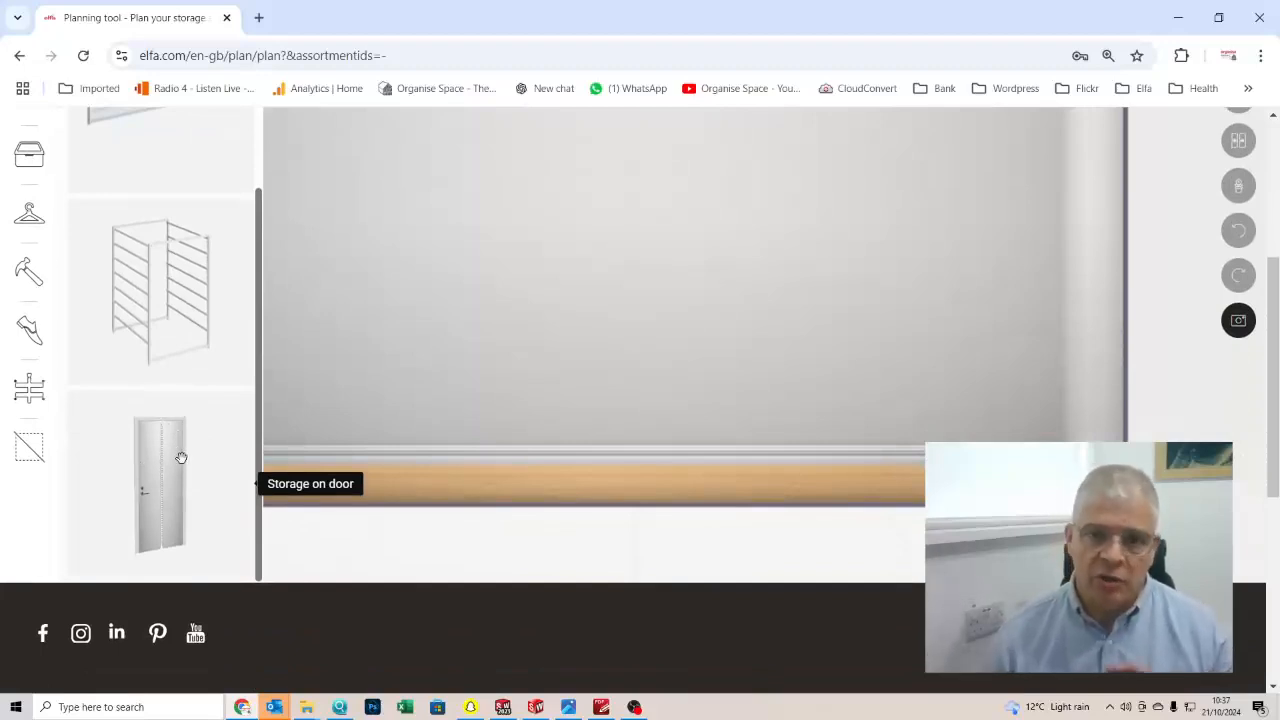
pyautogui.scroll(2, 176, 500)
pyautogui.scroll(-2, 176, 502)
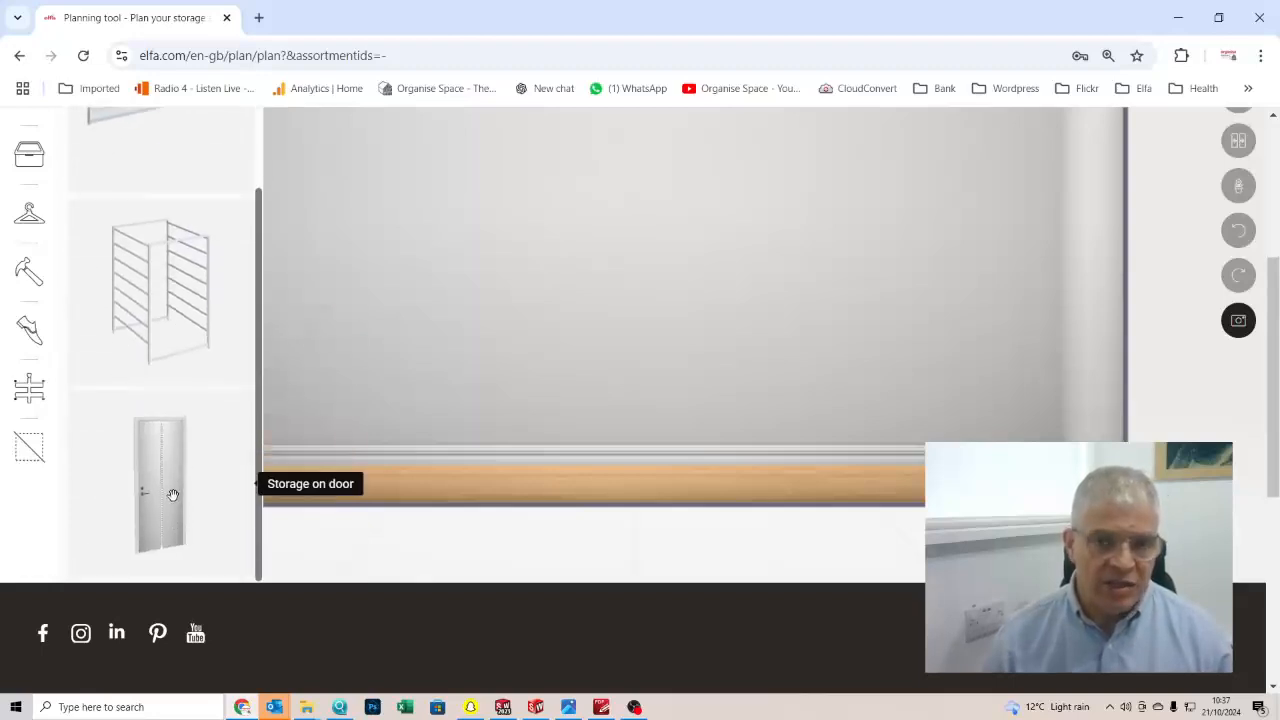
pyautogui.scroll(1, 173, 499)
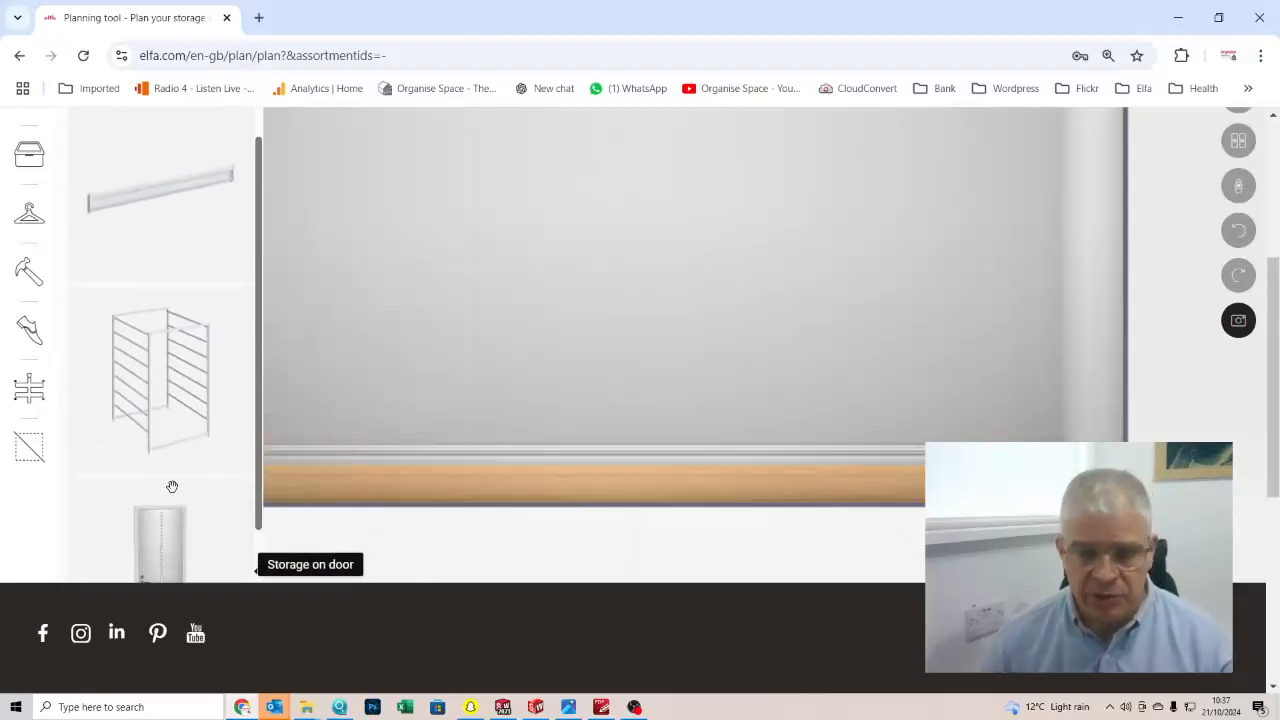
# - Review the depth options in the systems filter and collapse the filter
pyautogui.scroll(6, 172, 495)
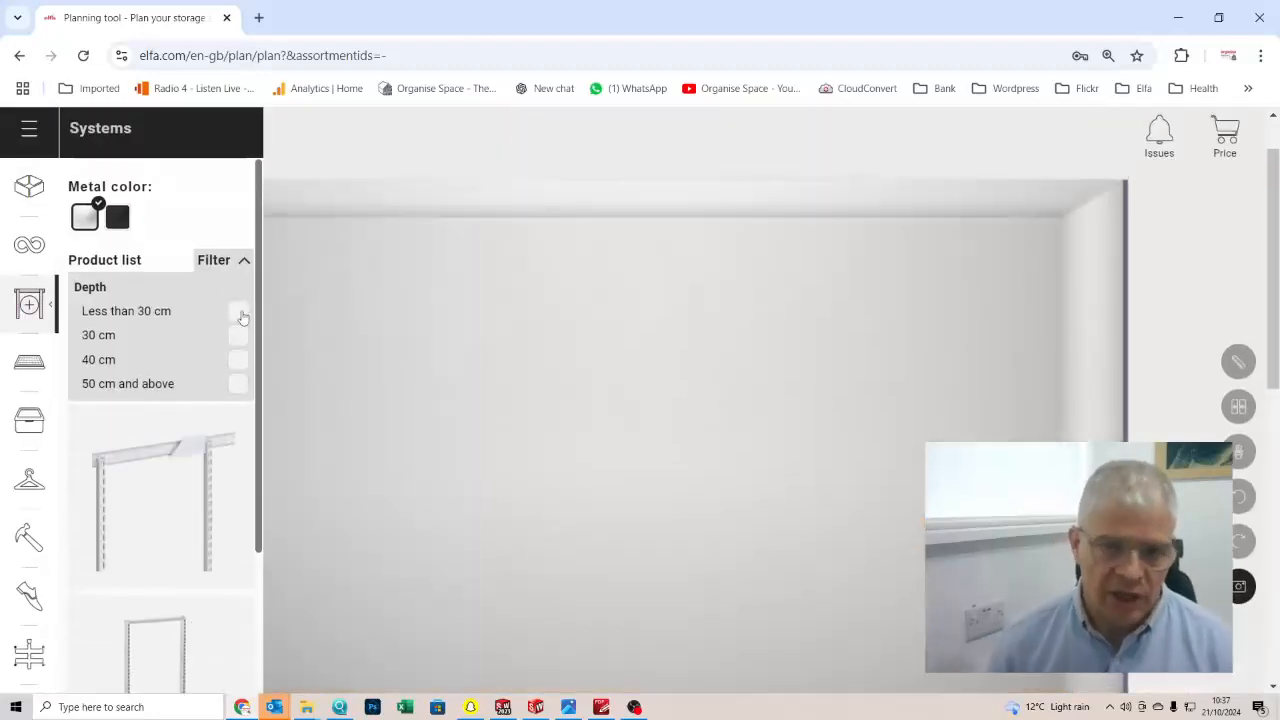
pyautogui.click(225, 265)
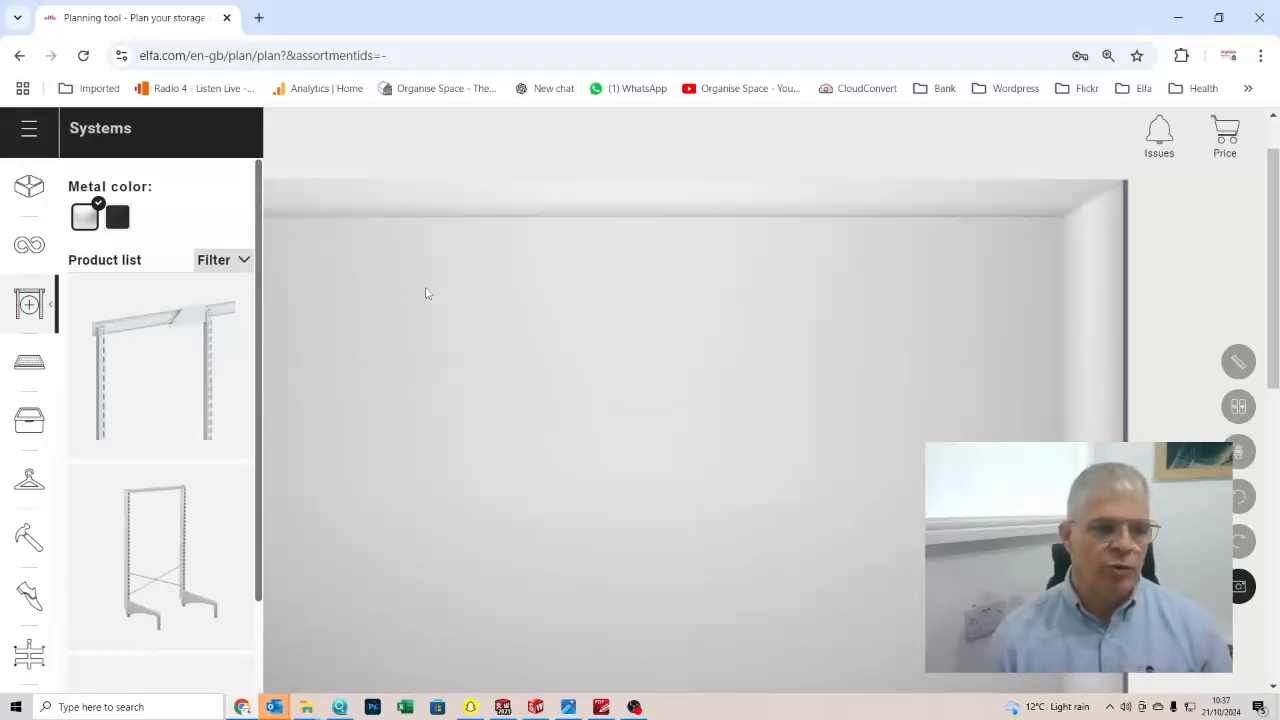
# - Open the room size settings, try stretching the room height in the 3D view, and set the height to 2500 mm
pyautogui.click(30, 188)
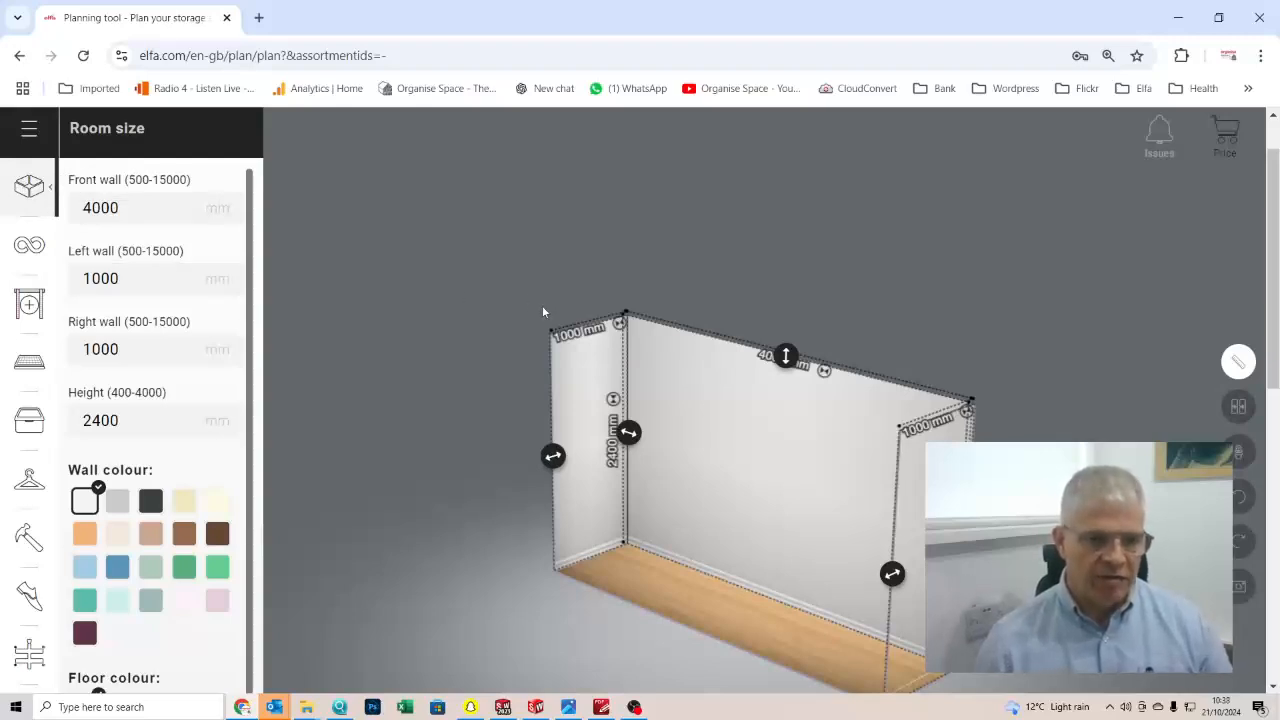
pyautogui.moveTo(789, 352); pyautogui.dragTo(781, 300)
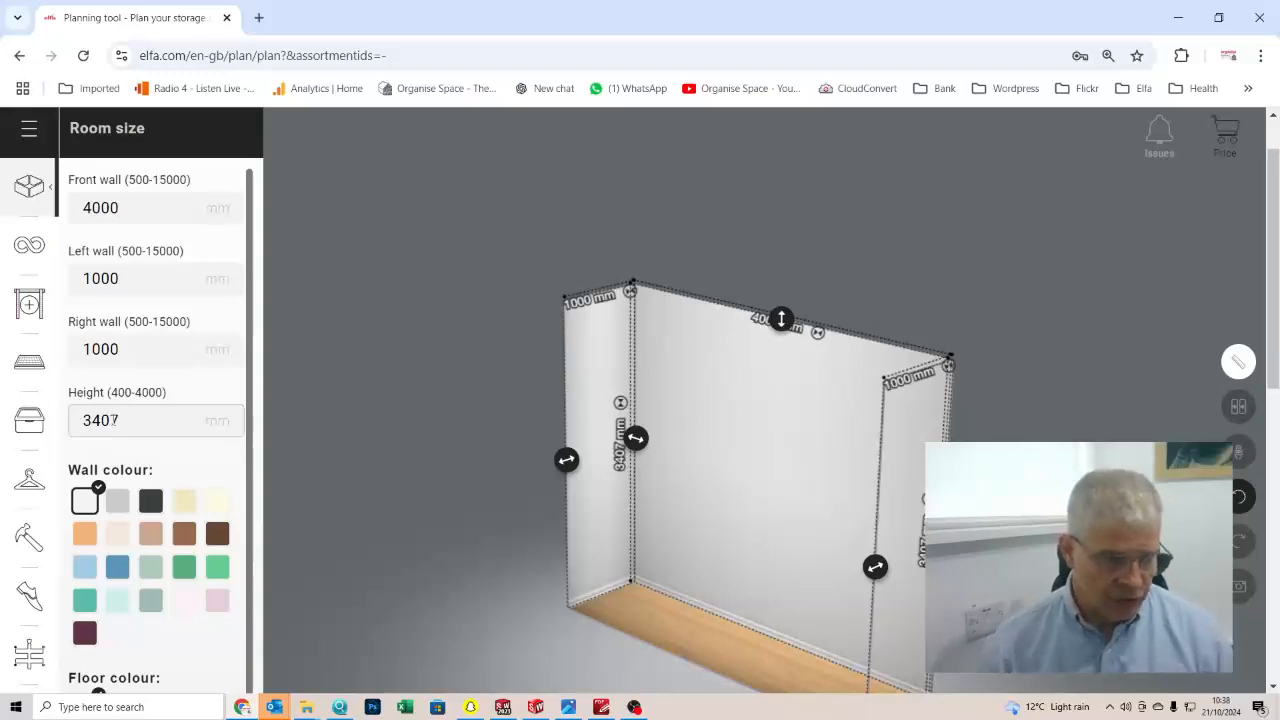
pyautogui.doubleClick(110, 420)
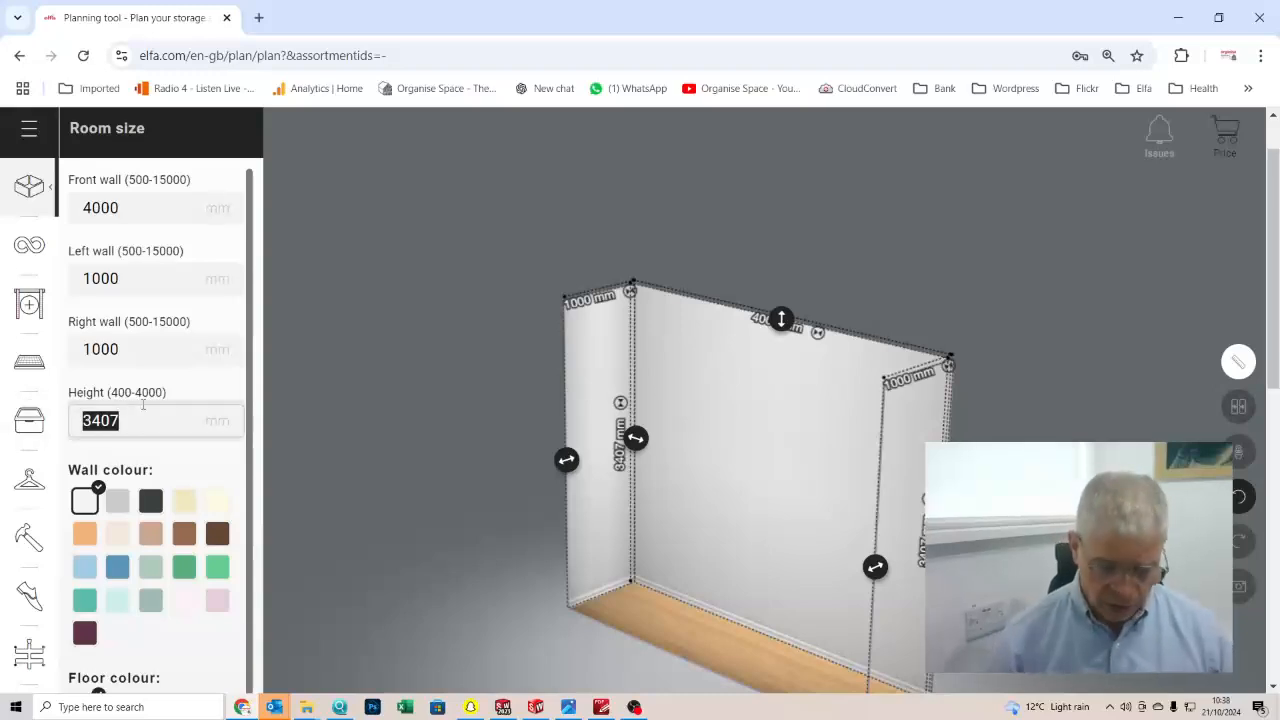
pyautogui.write('2')
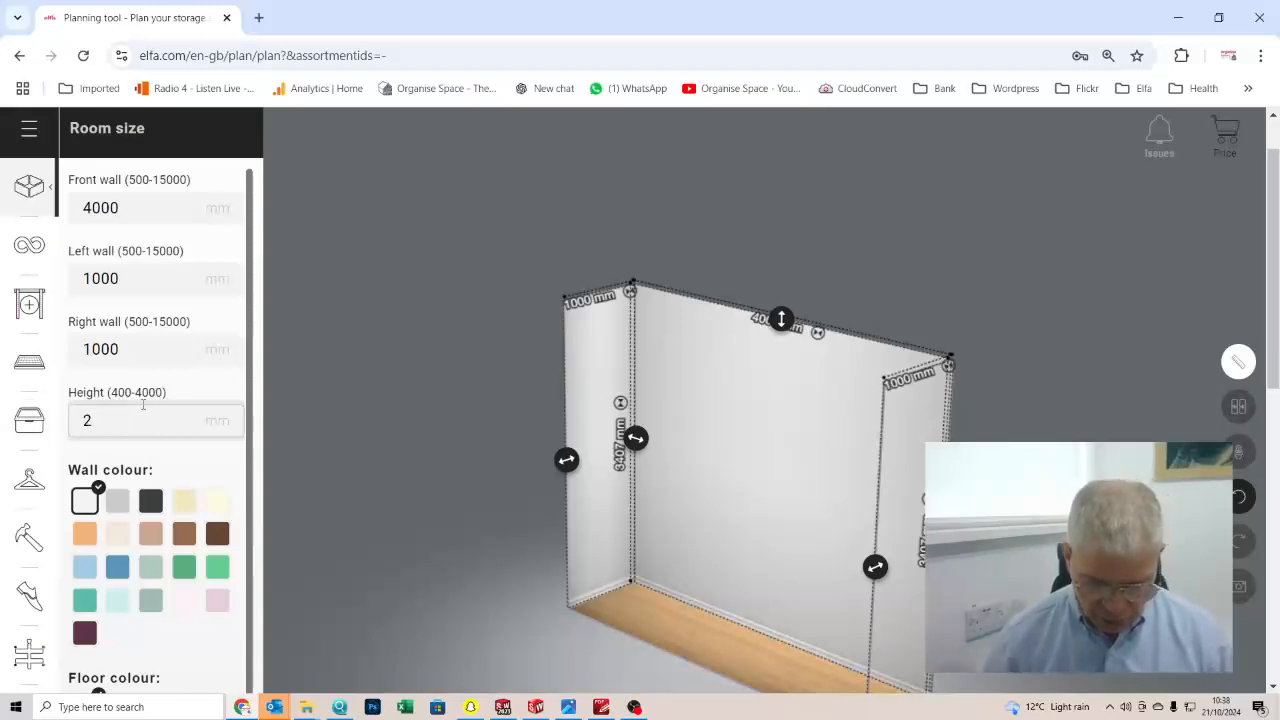
pyautogui.write('500')
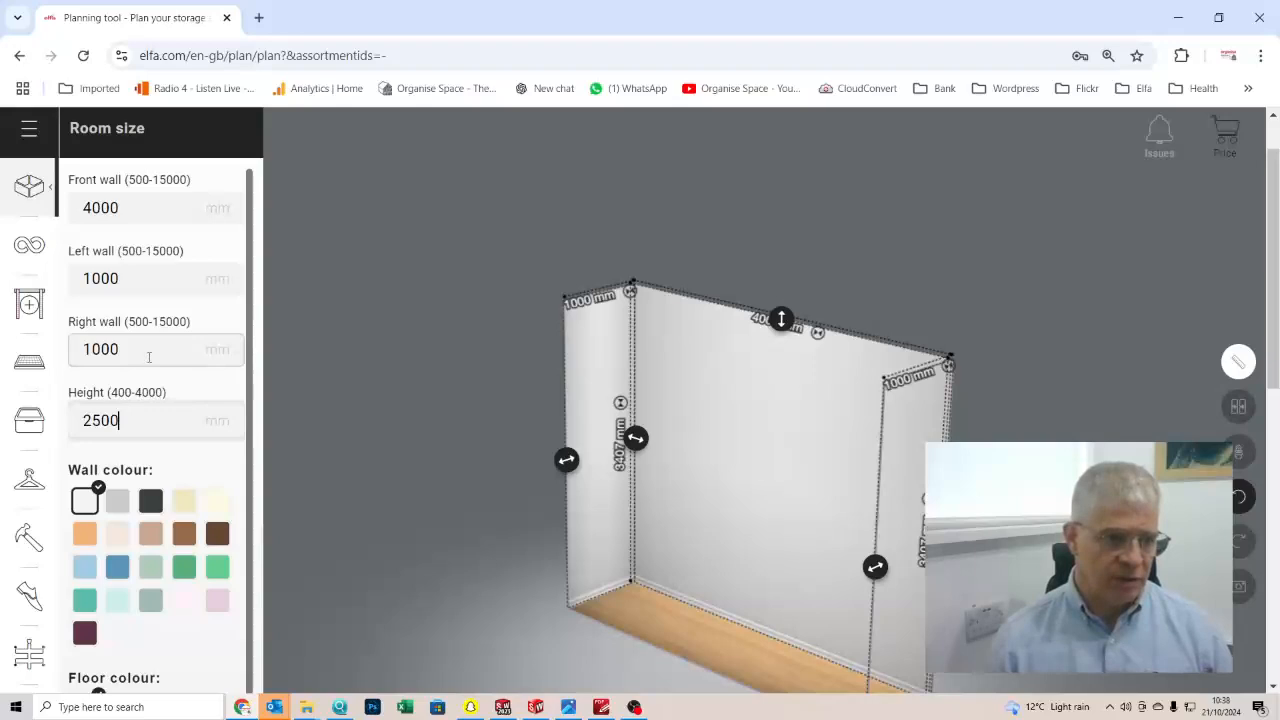
pyautogui.click(149, 355)
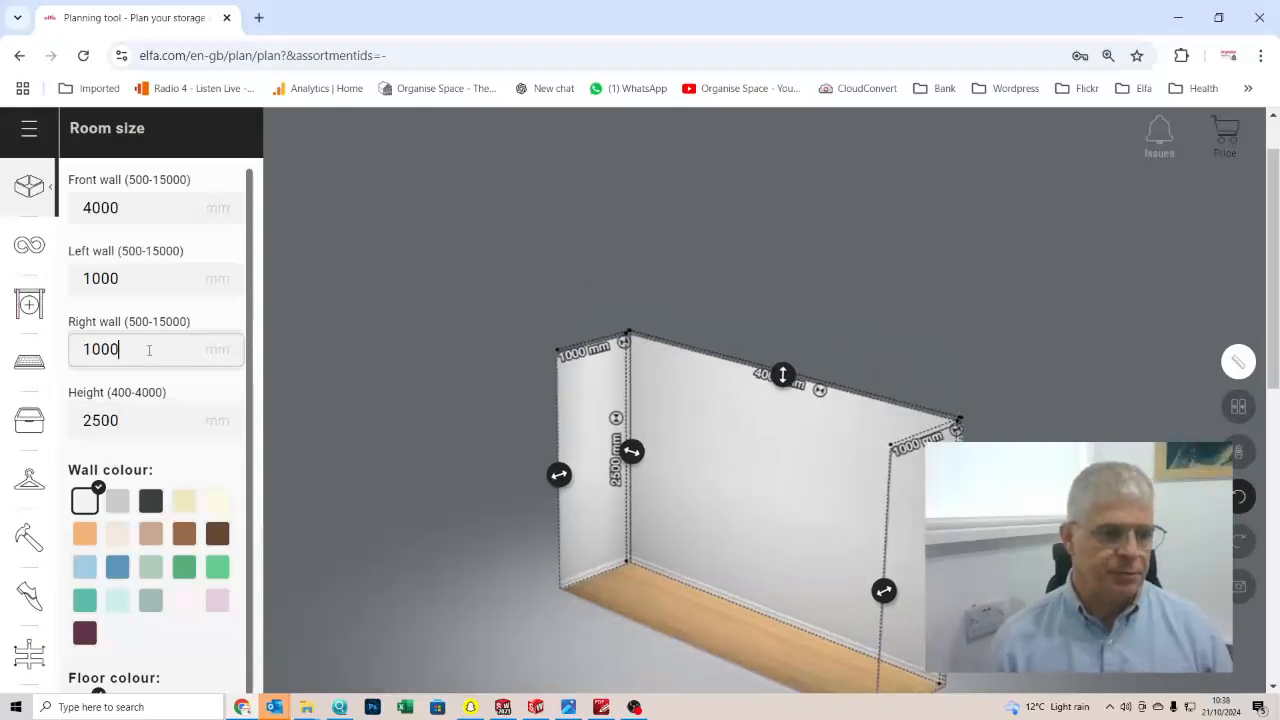
# - Extend the left wall to about 3108 mm and change the wall colour to light beige
pyautogui.moveTo(548, 458); pyautogui.dragTo(491, 477)
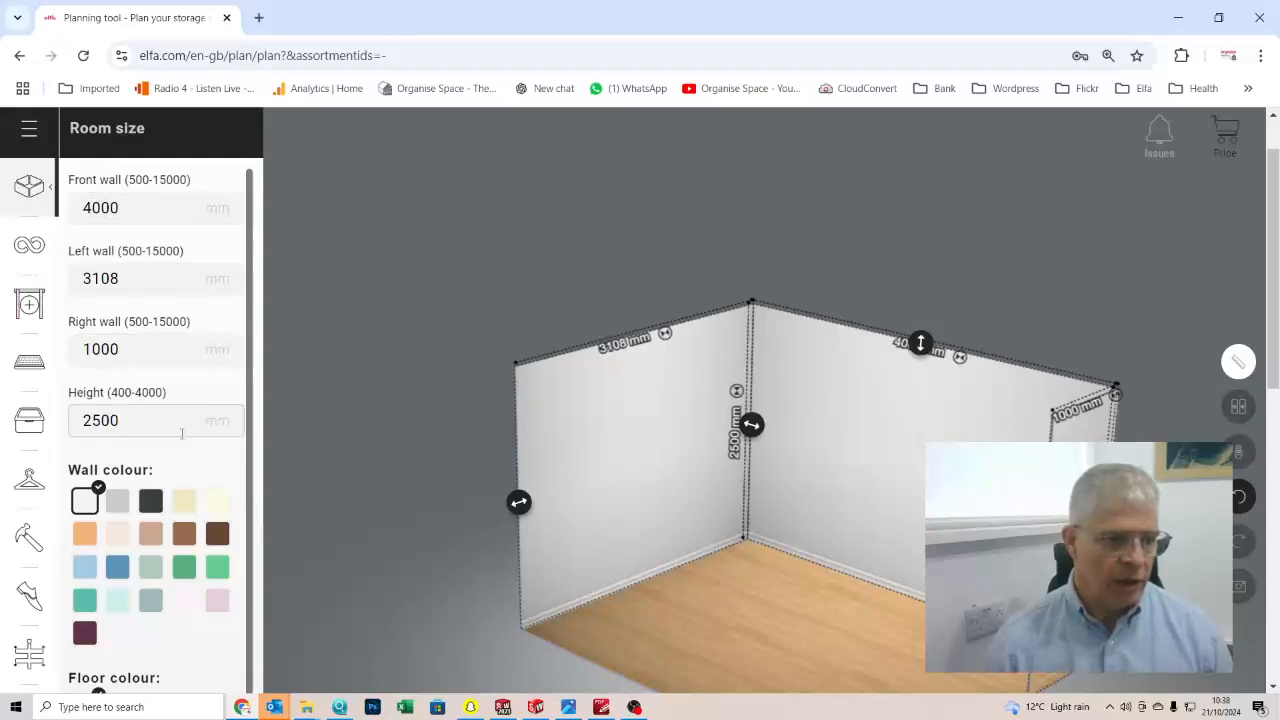
pyautogui.click(117, 535)
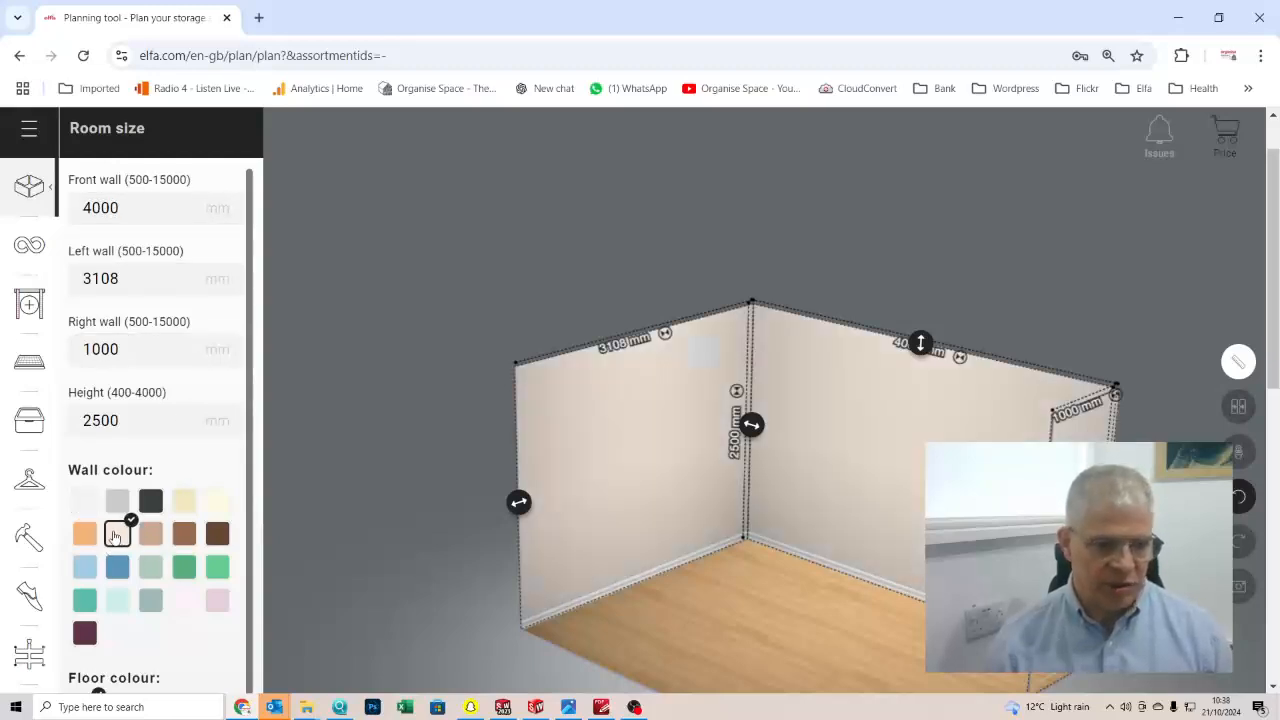
# - Try concrete and brick as the front wall's material, choose the light grey option beside white, and finish the room setup
pyautogui.scroll(-3, 205, 555)
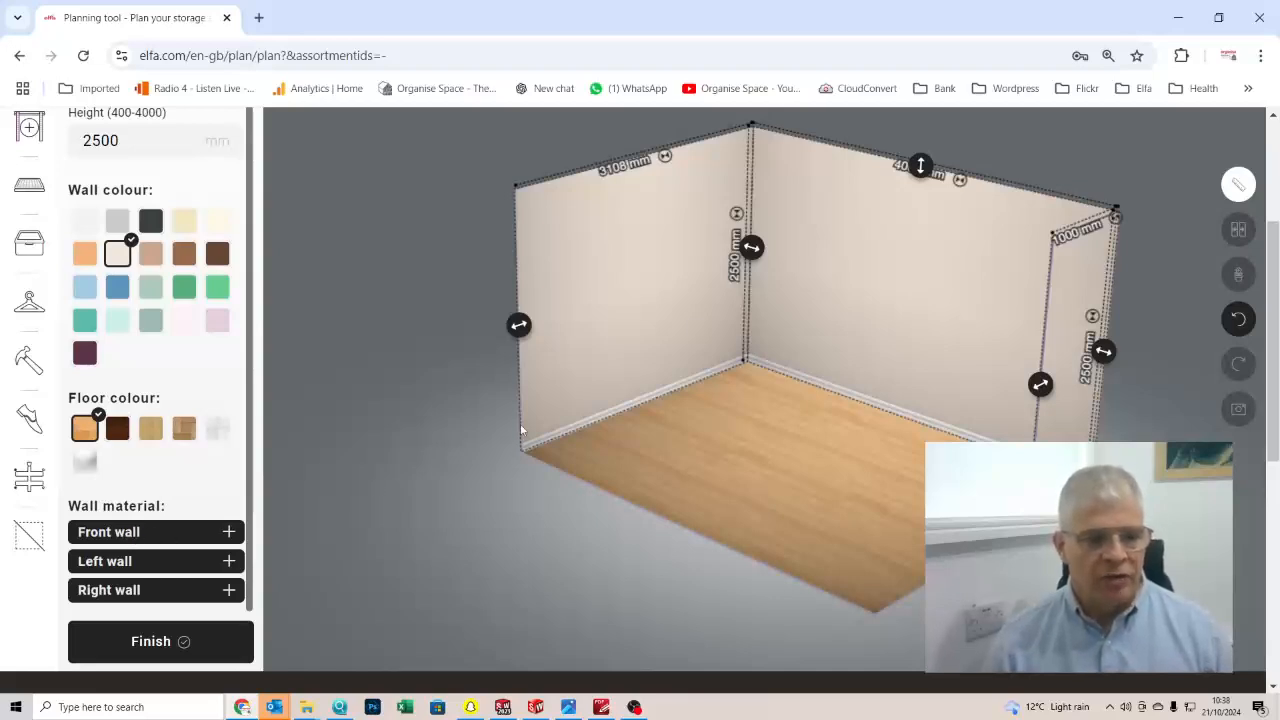
pyautogui.click(196, 532)
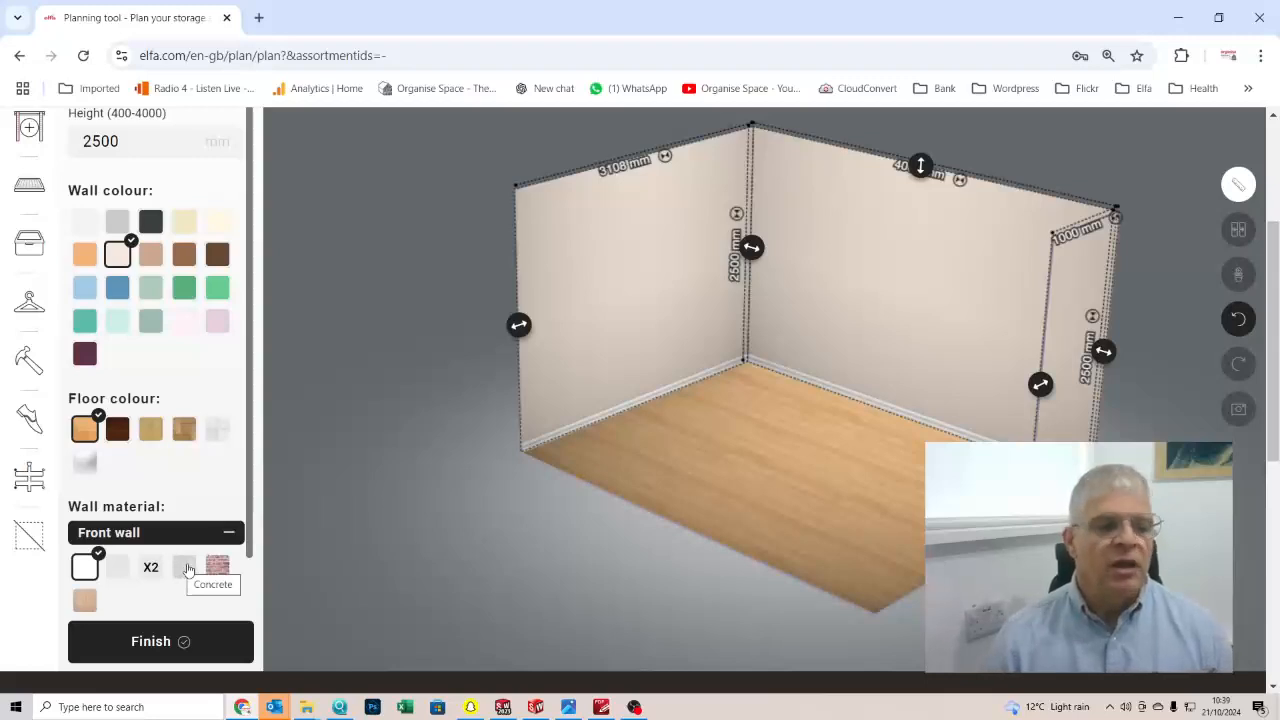
pyautogui.click(184, 567)
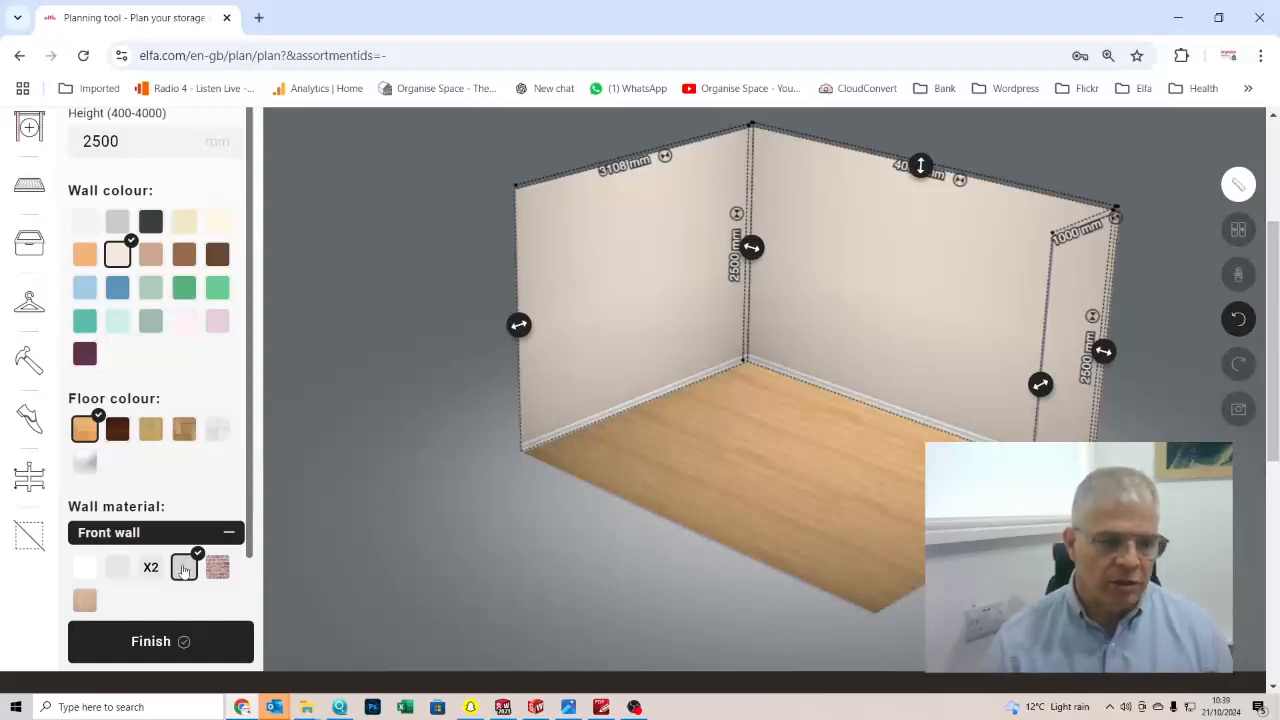
pyautogui.click(215, 568)
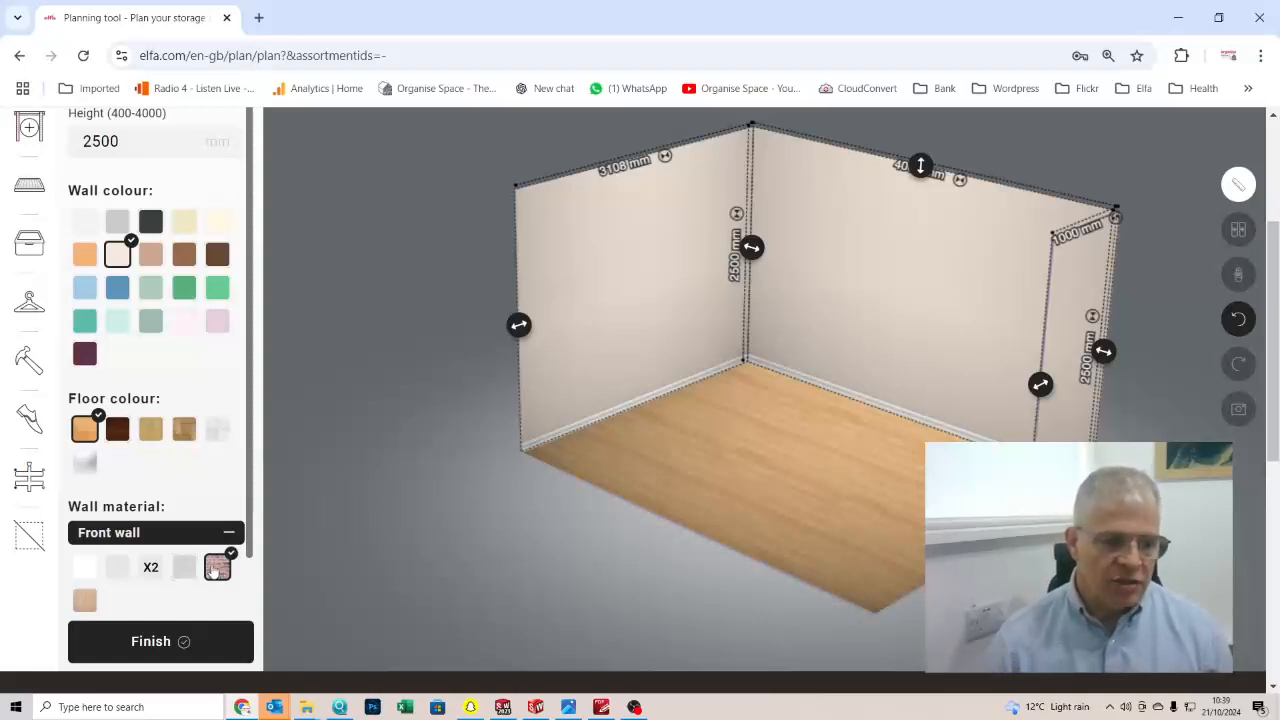
pyautogui.click(119, 568)
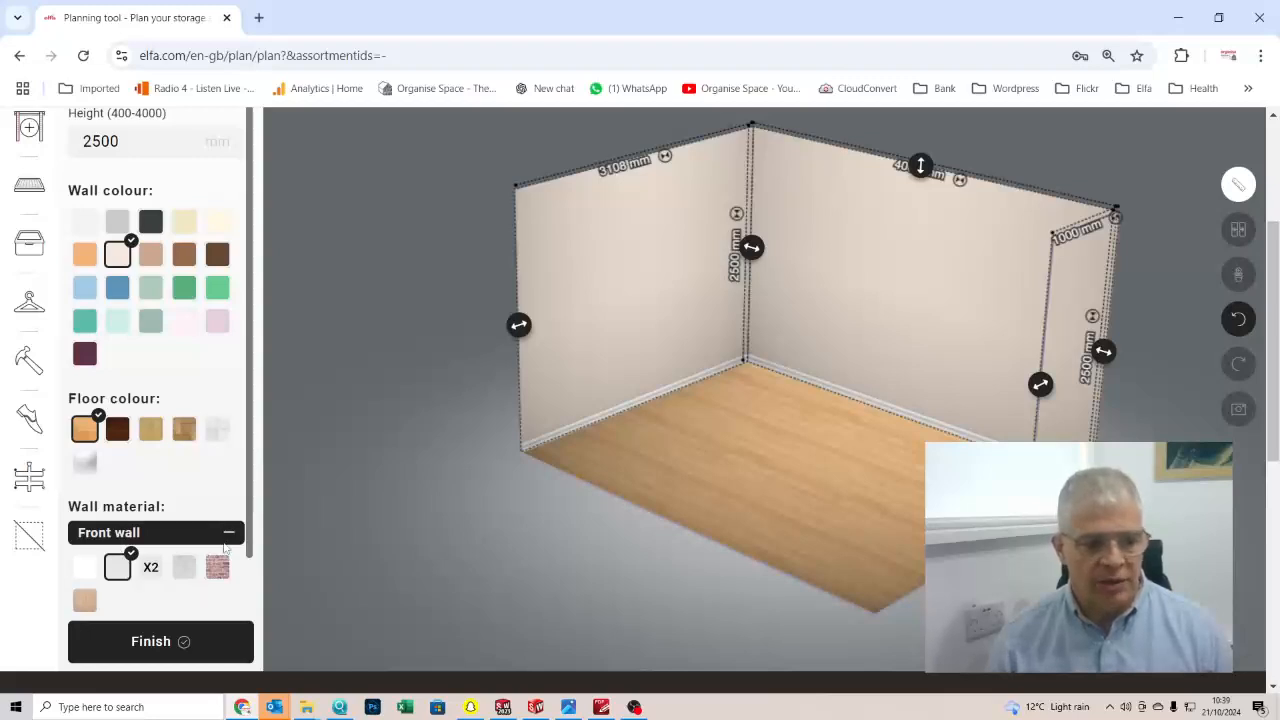
pyautogui.click(151, 645)
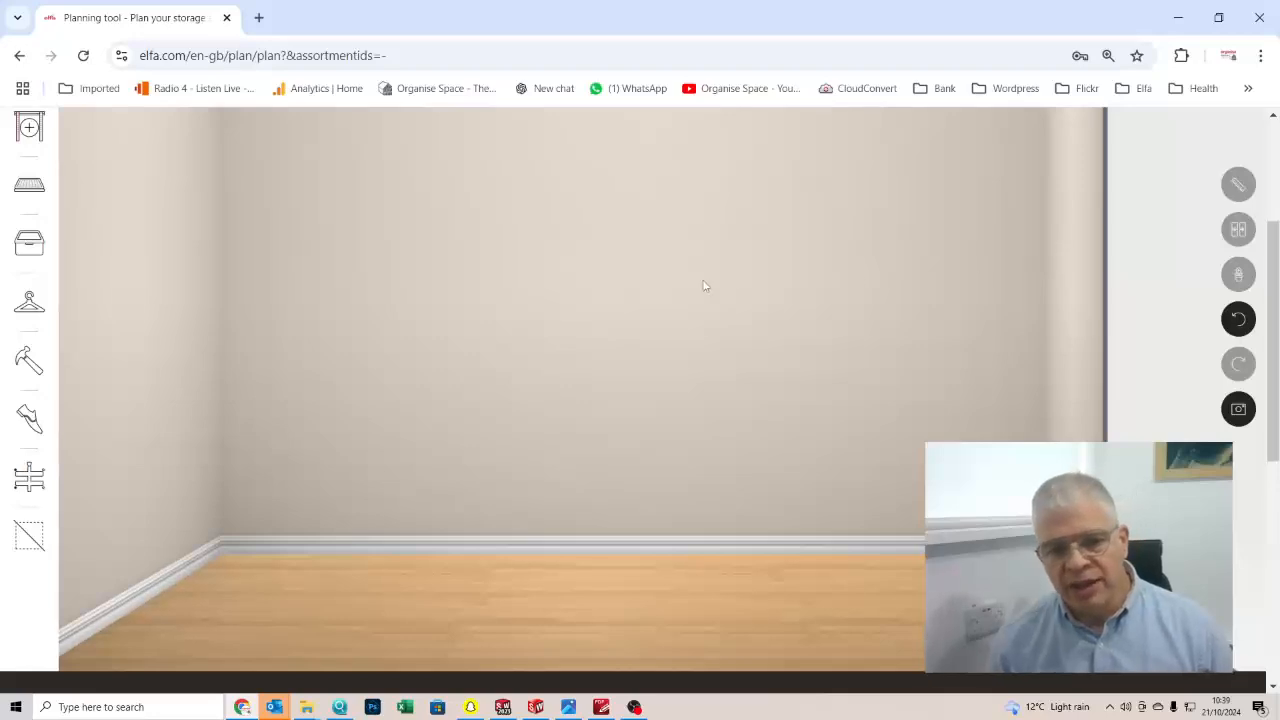
# - Inspect the room at different zoom levels and revisit its room size settings without changing them
pyautogui.scroll(-4, 668, 320)
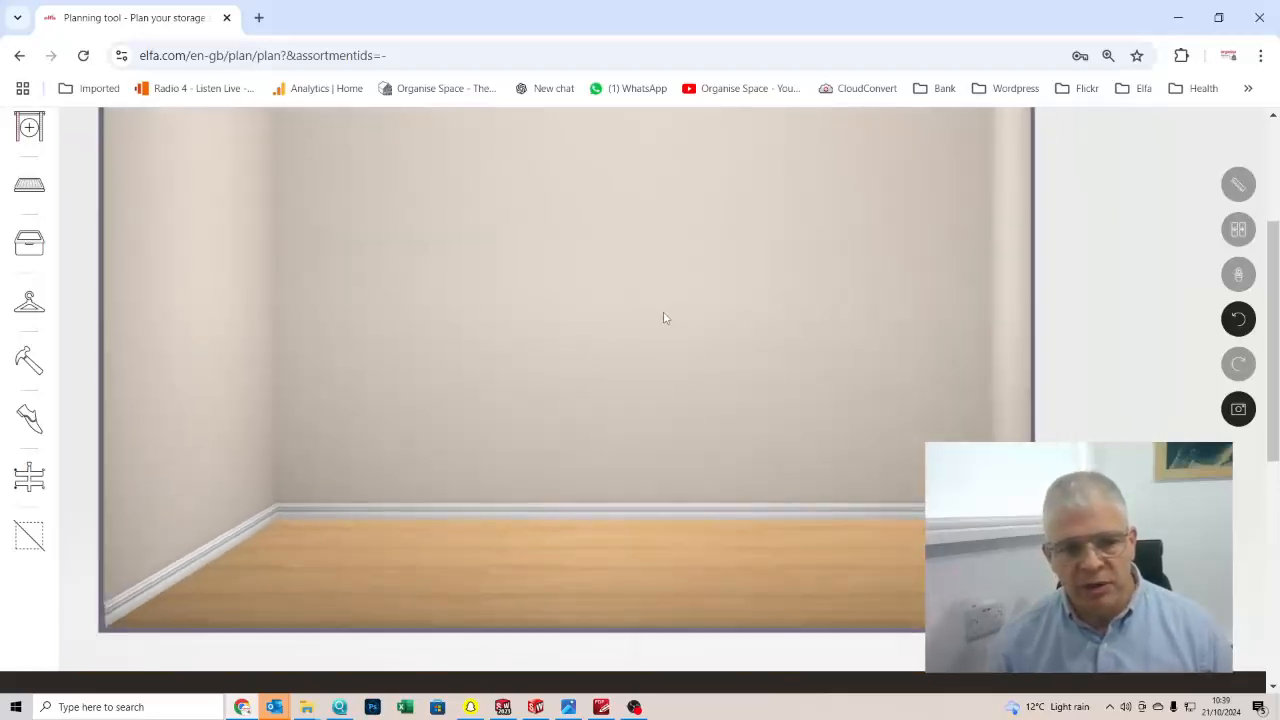
pyautogui.scroll(3, 660, 306)
pyautogui.scroll(-3, 658, 306)
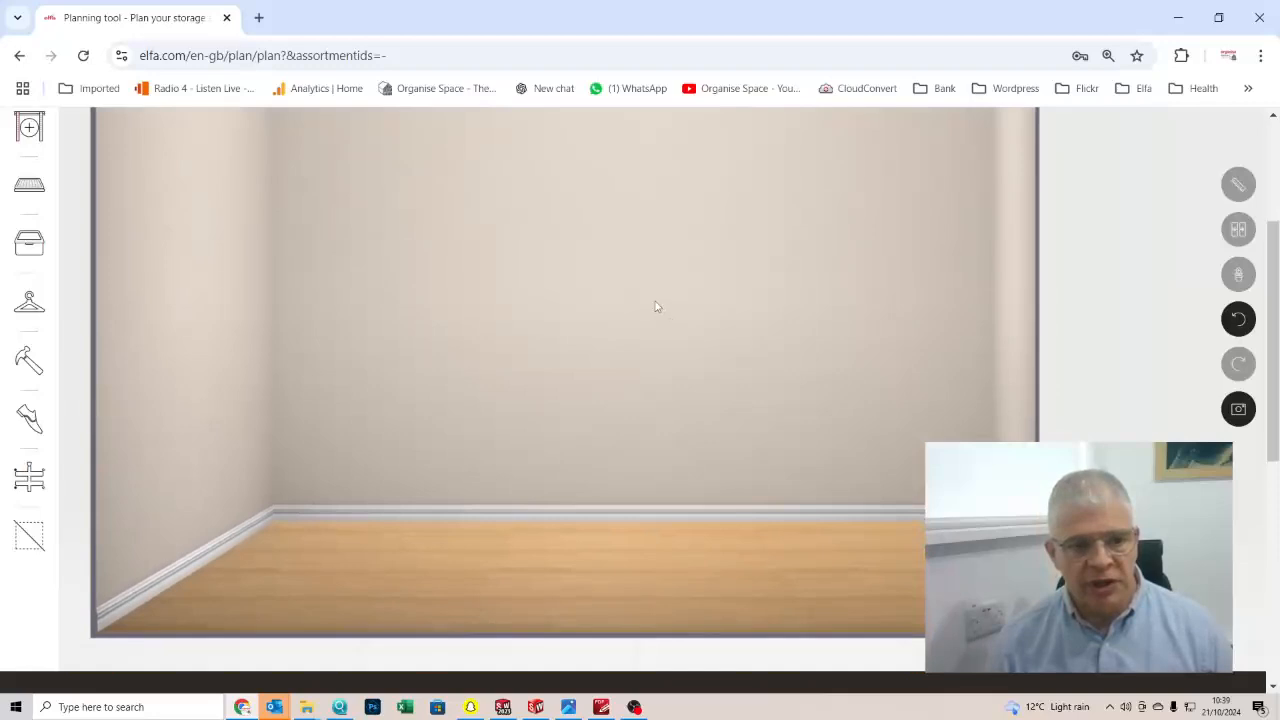
pyautogui.scroll(2, 655, 306)
pyautogui.moveTo(1274, 282); pyautogui.dragTo(1276, 245)
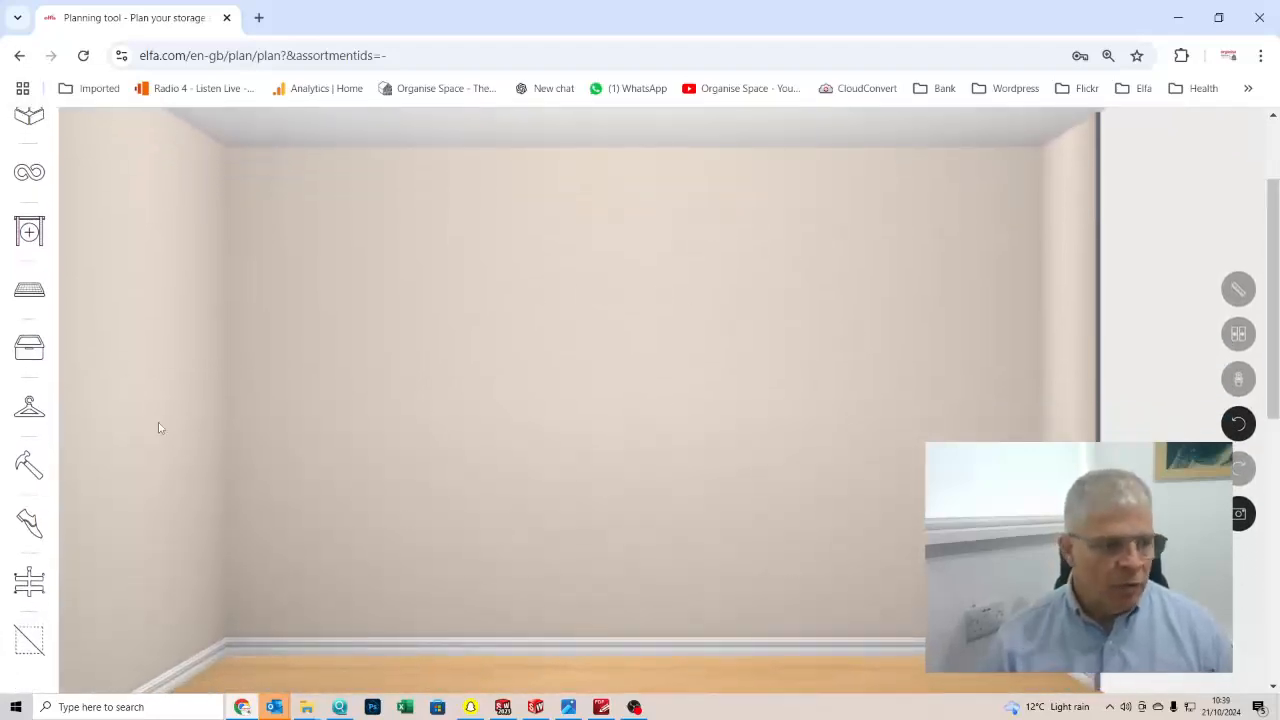
pyautogui.click(30, 117)
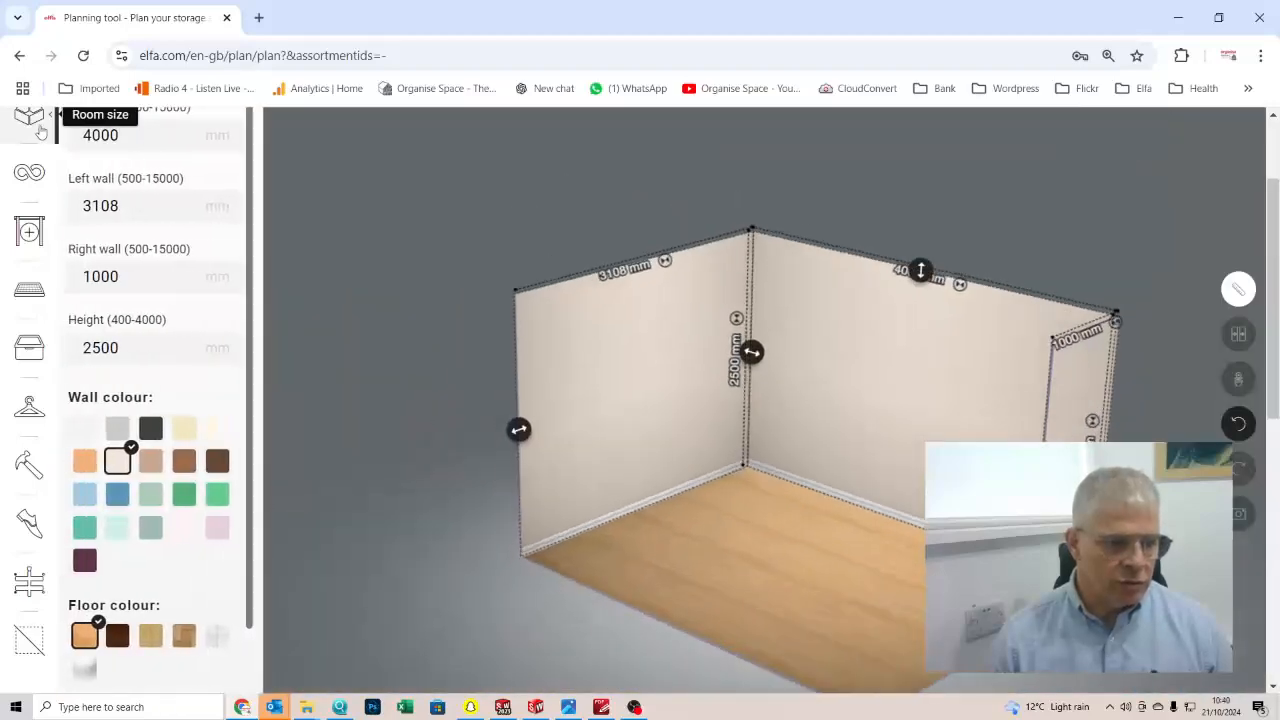
pyautogui.click(30, 117)
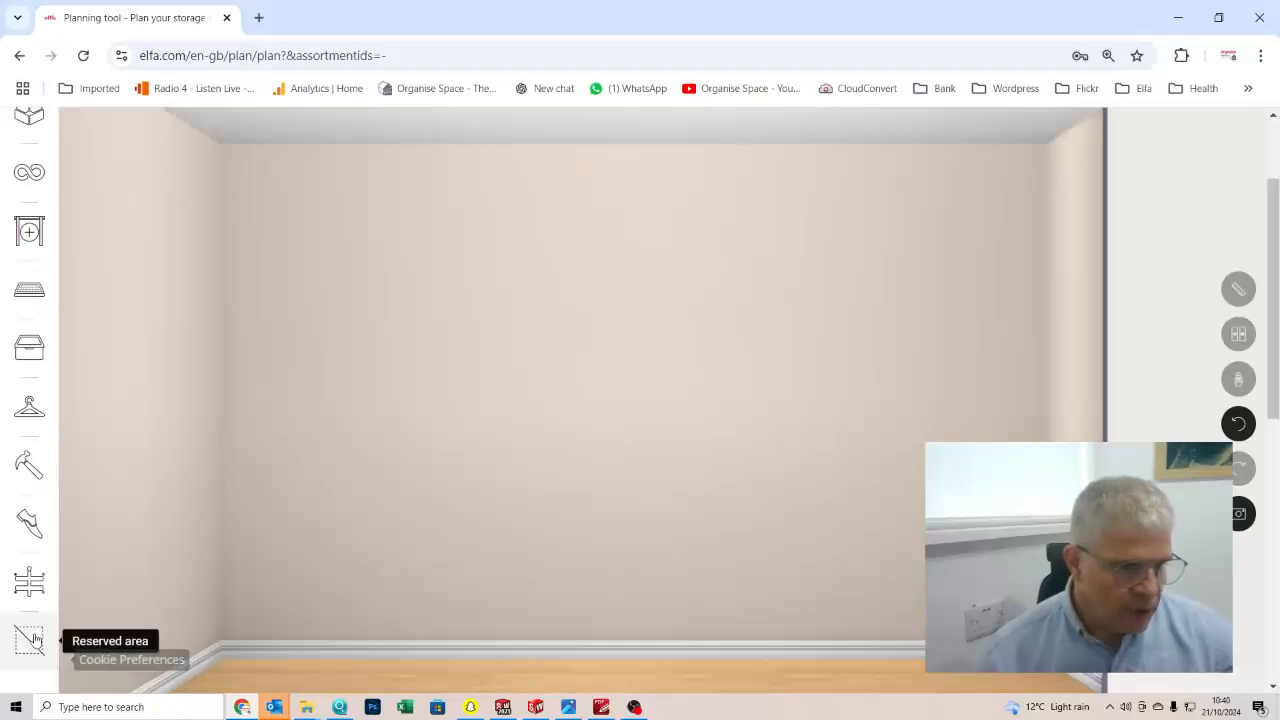
# - Place a door from the reserved area items on the right half of the front wall
pyautogui.scroll(-3, 35, 640)
pyautogui.click(29, 372)
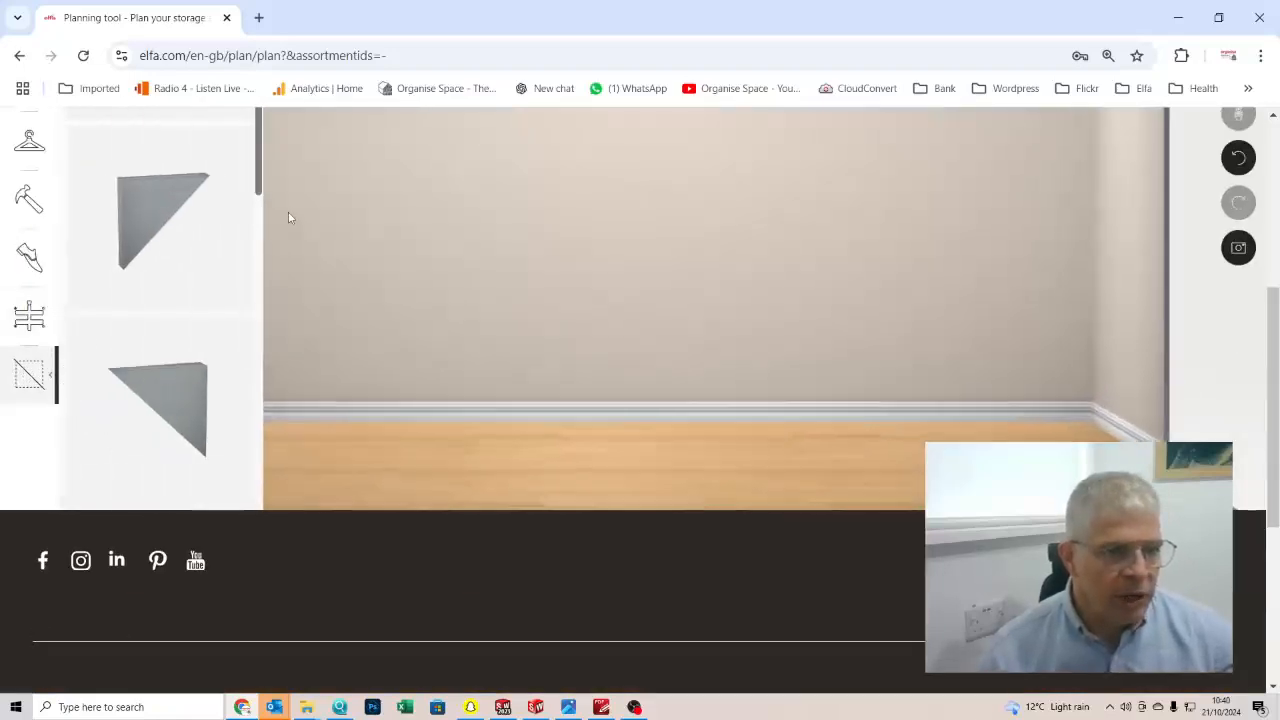
pyautogui.moveTo(1274, 340); pyautogui.dragTo(1270, 297)
pyautogui.moveTo(258, 295); pyautogui.dragTo(258, 537)
pyautogui.scroll(-2, 200, 535)
pyautogui.moveTo(154, 531); pyautogui.dragTo(861, 344)
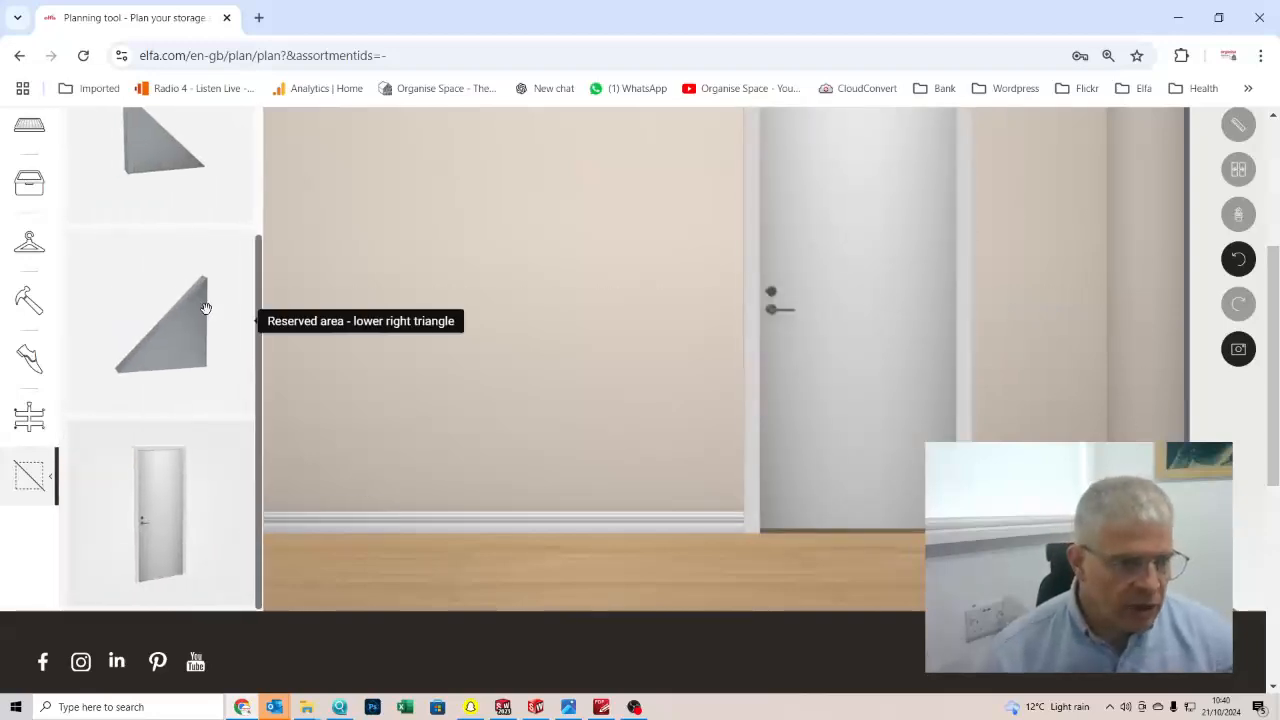
# - Place an upper right triangle reserved area in the front wall's upper right corner, about 9 mm below the ceiling and 22 mm from the side wall
pyautogui.moveTo(260, 268); pyautogui.dragTo(262, 85)
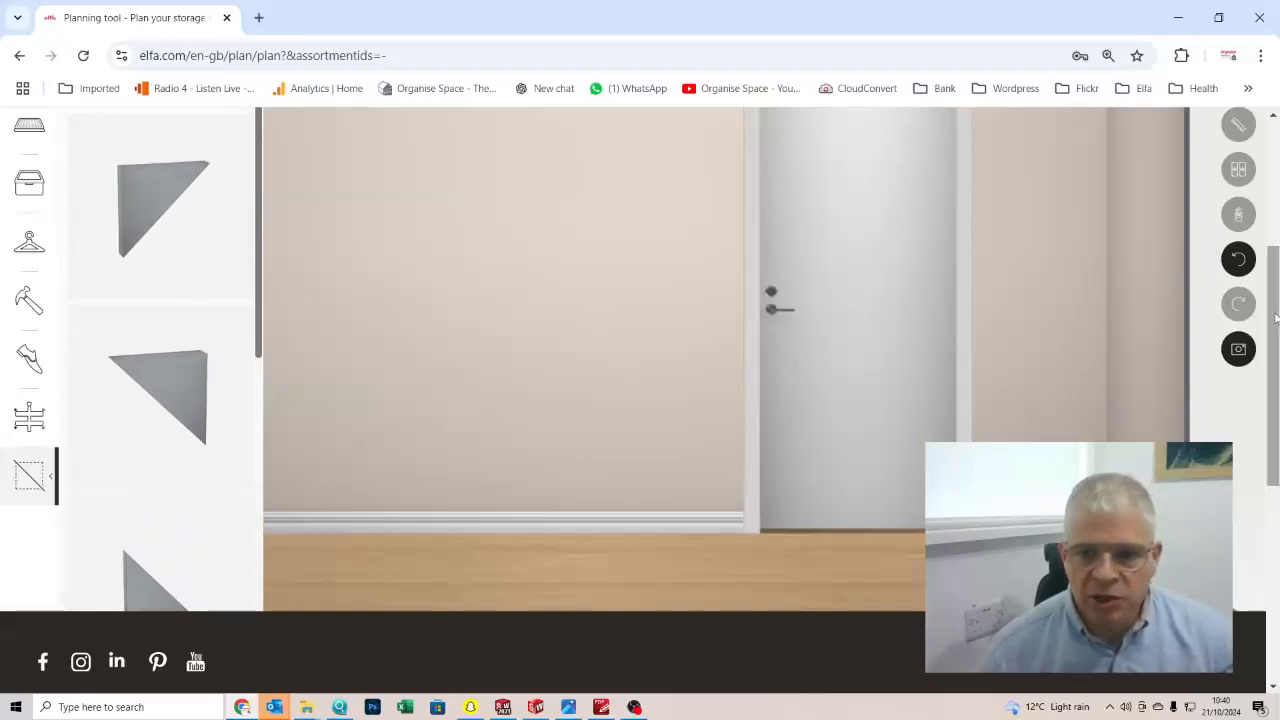
pyautogui.scroll(3, 1175, 258)
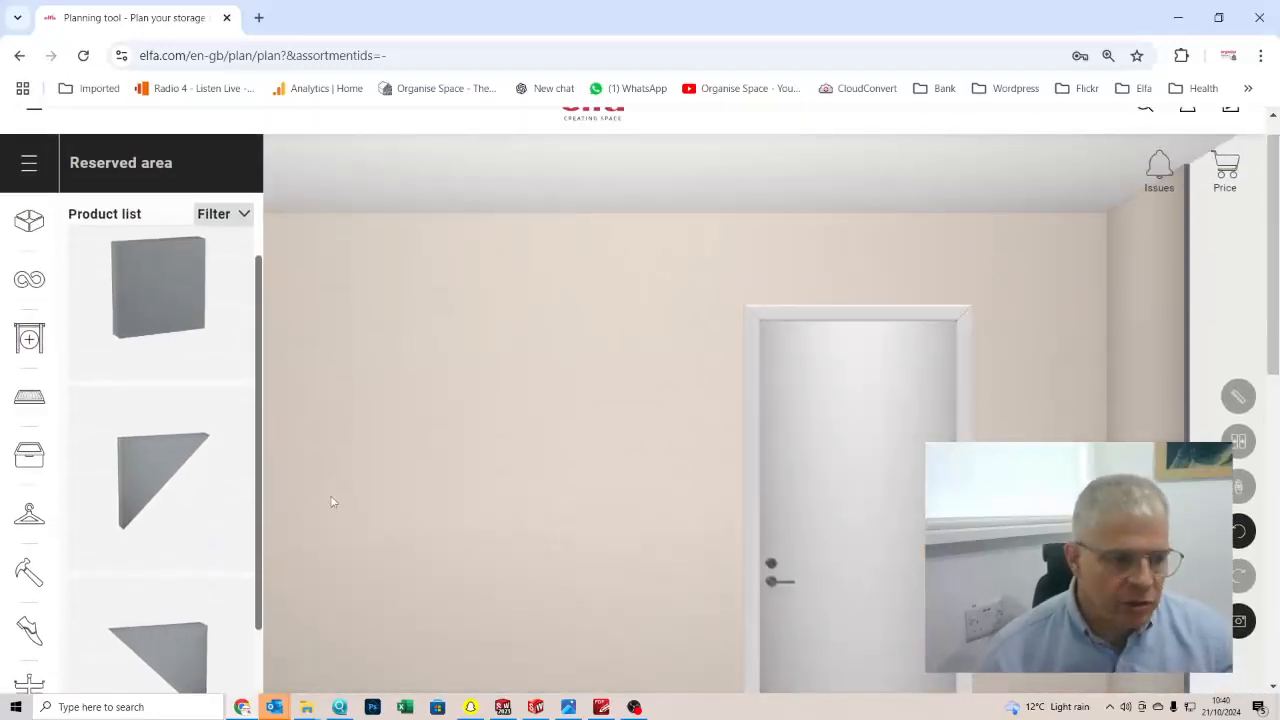
pyautogui.moveTo(194, 634); pyautogui.dragTo(1062, 257)
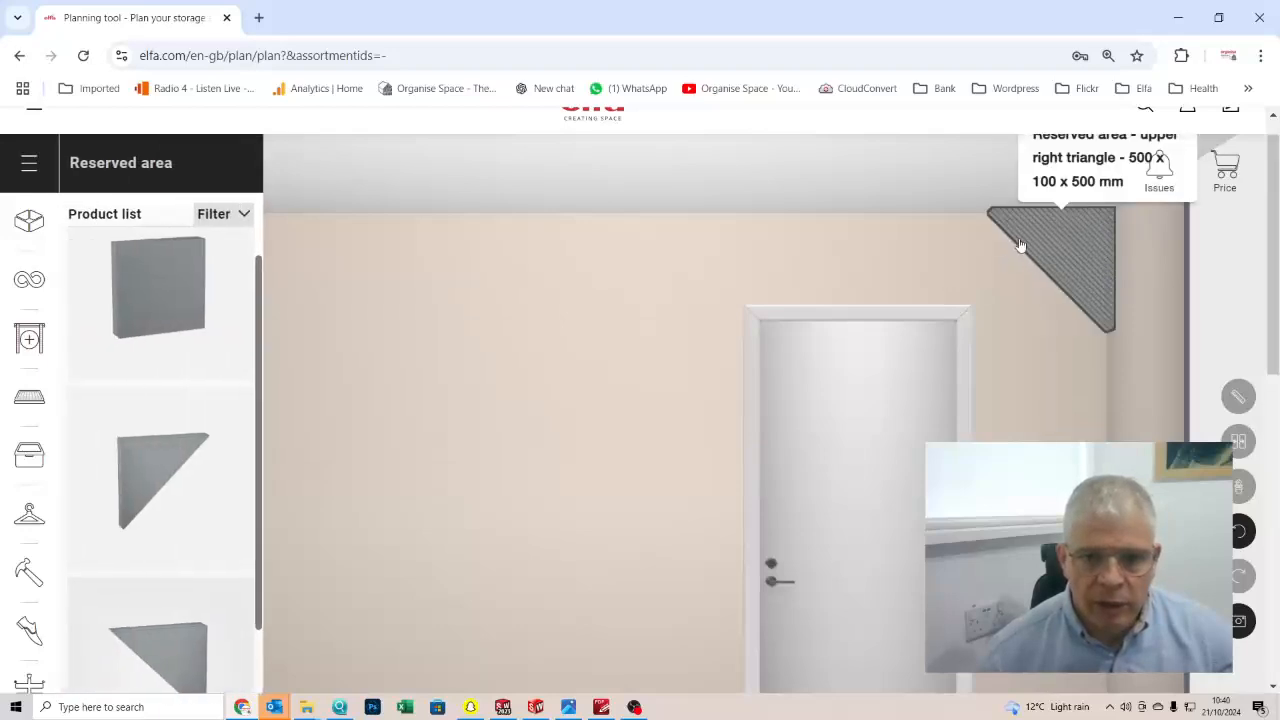
pyautogui.click(1032, 240)
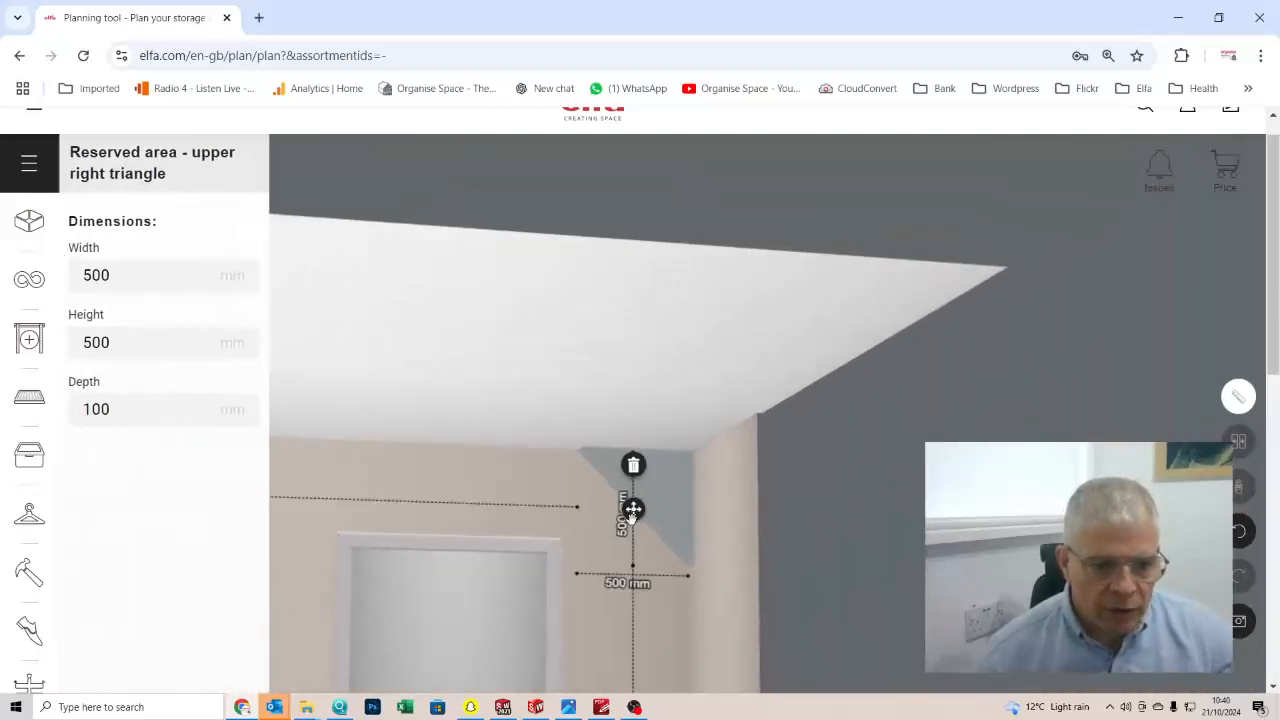
pyautogui.moveTo(631, 511)
pyautogui.mouseDown()
pyautogui.moveTo(610, 534)
pyautogui.moveTo(648, 494)
pyautogui.mouseUp()
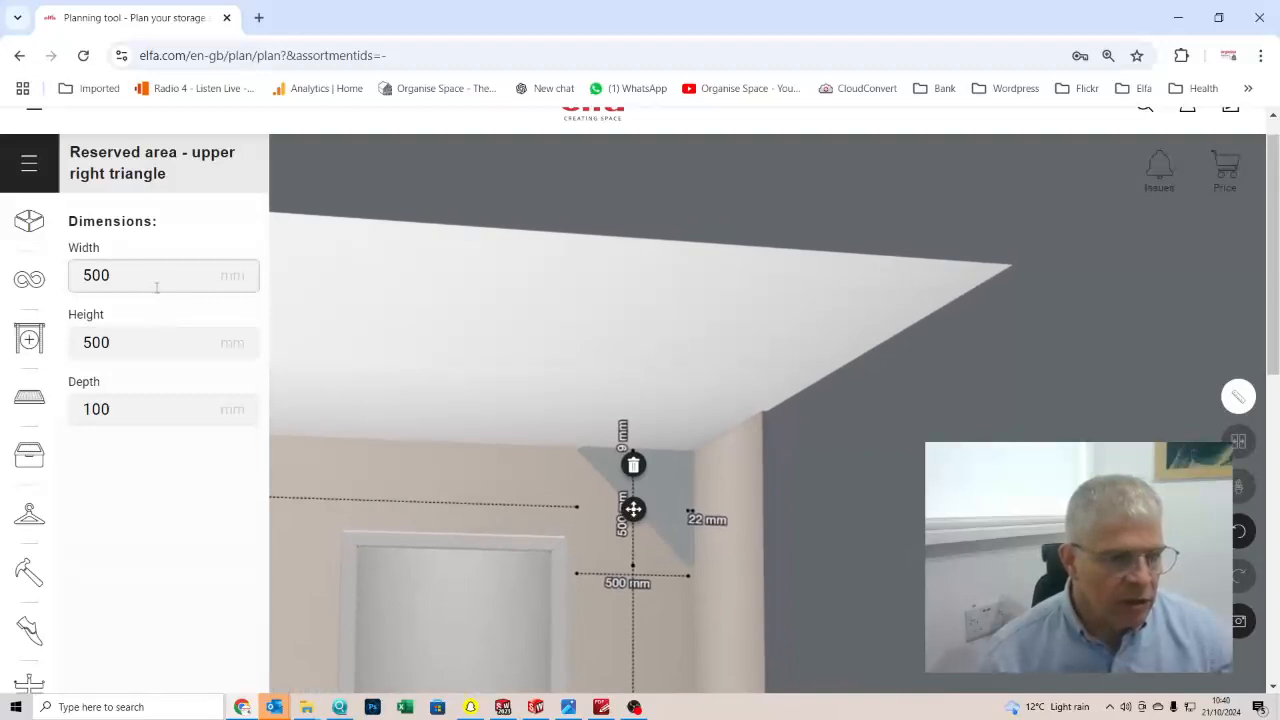
# - Set the triangular reserved area's width to 700 mm, try to change its height too, and leave its settings
pyautogui.doubleClick(184, 262)
pyautogui.write('7')
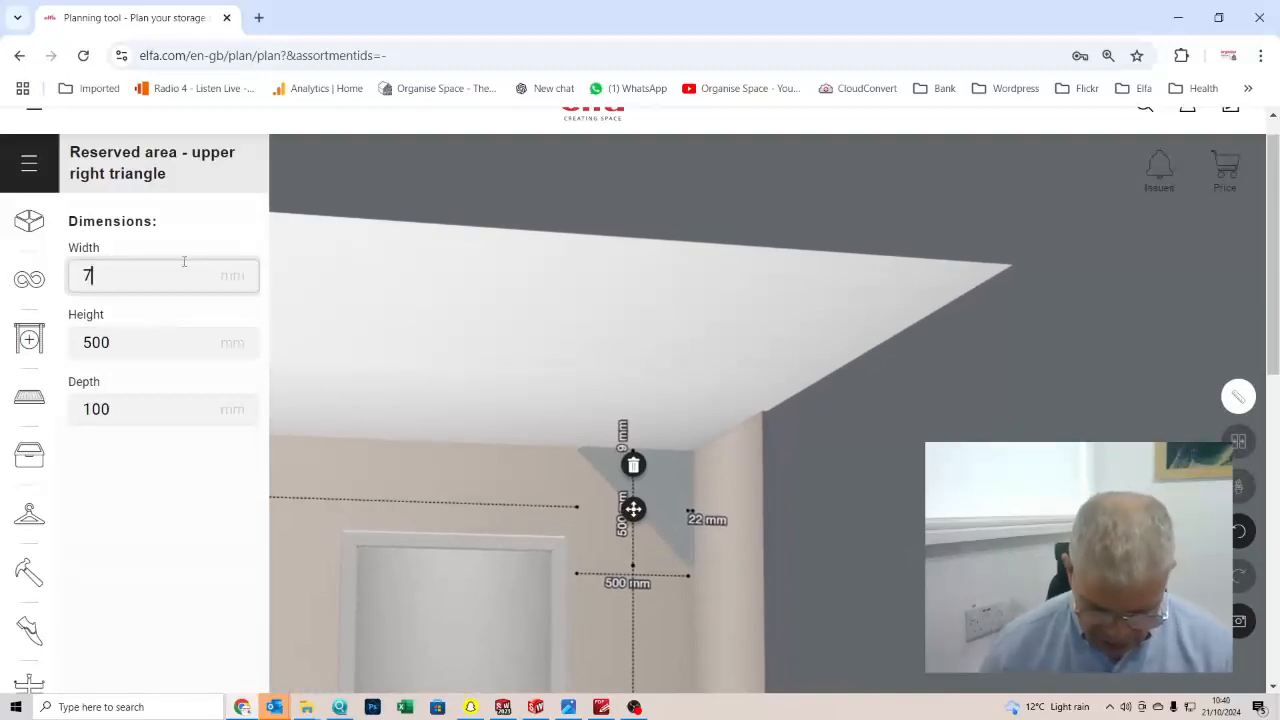
pyautogui.write('00')
pyautogui.click(190, 347)
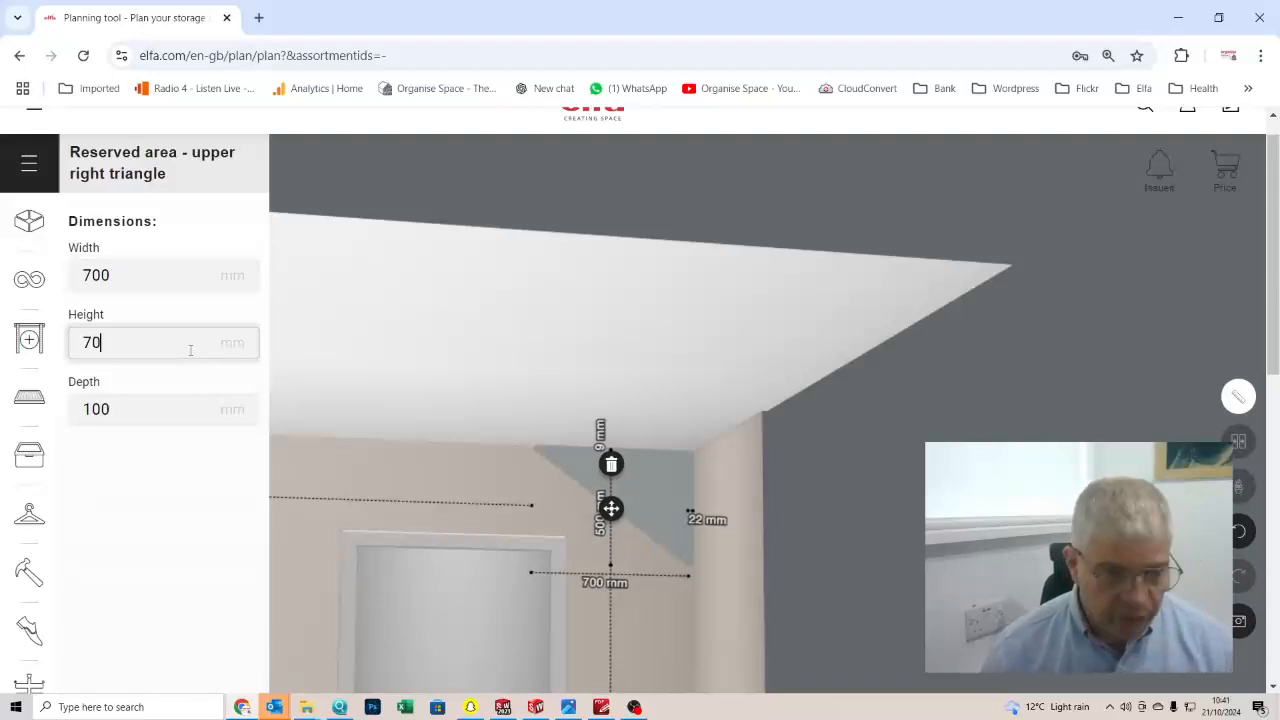
pyautogui.click(546, 252)
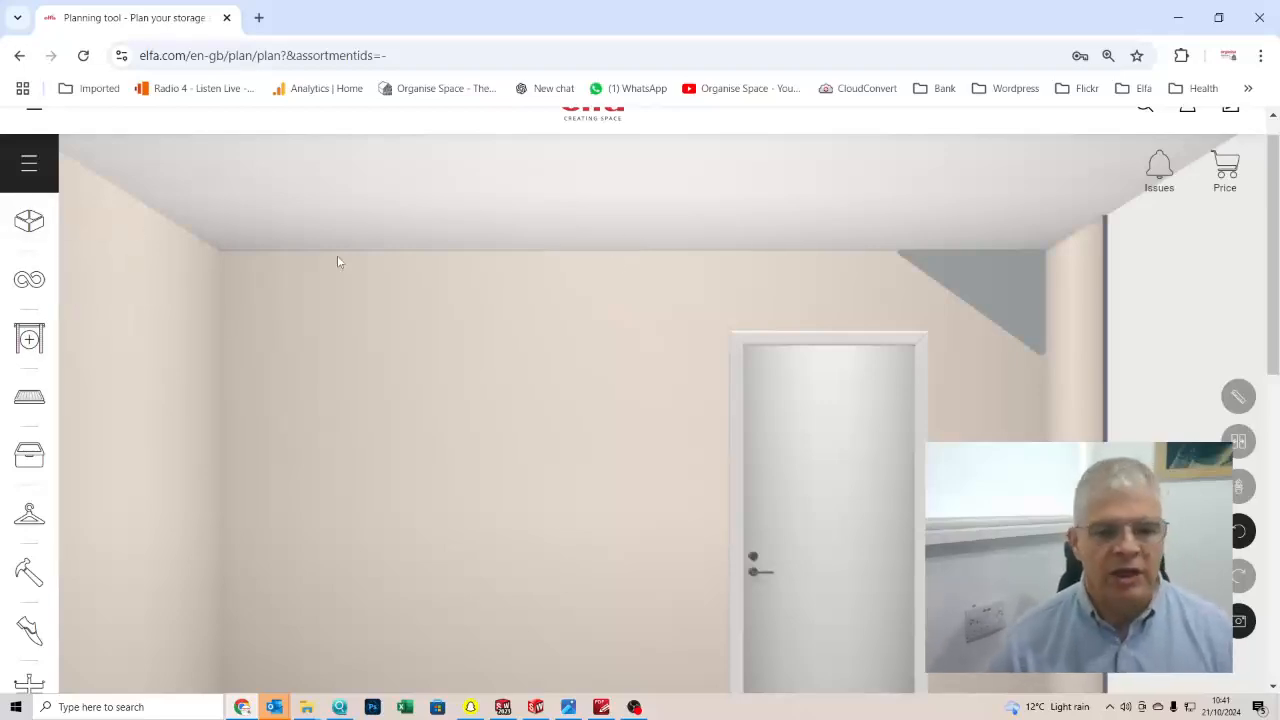
# - Place a white Click-in top hang system on the front wall near the left corner, just below the ceiling, and open its settings
pyautogui.click(28, 341)
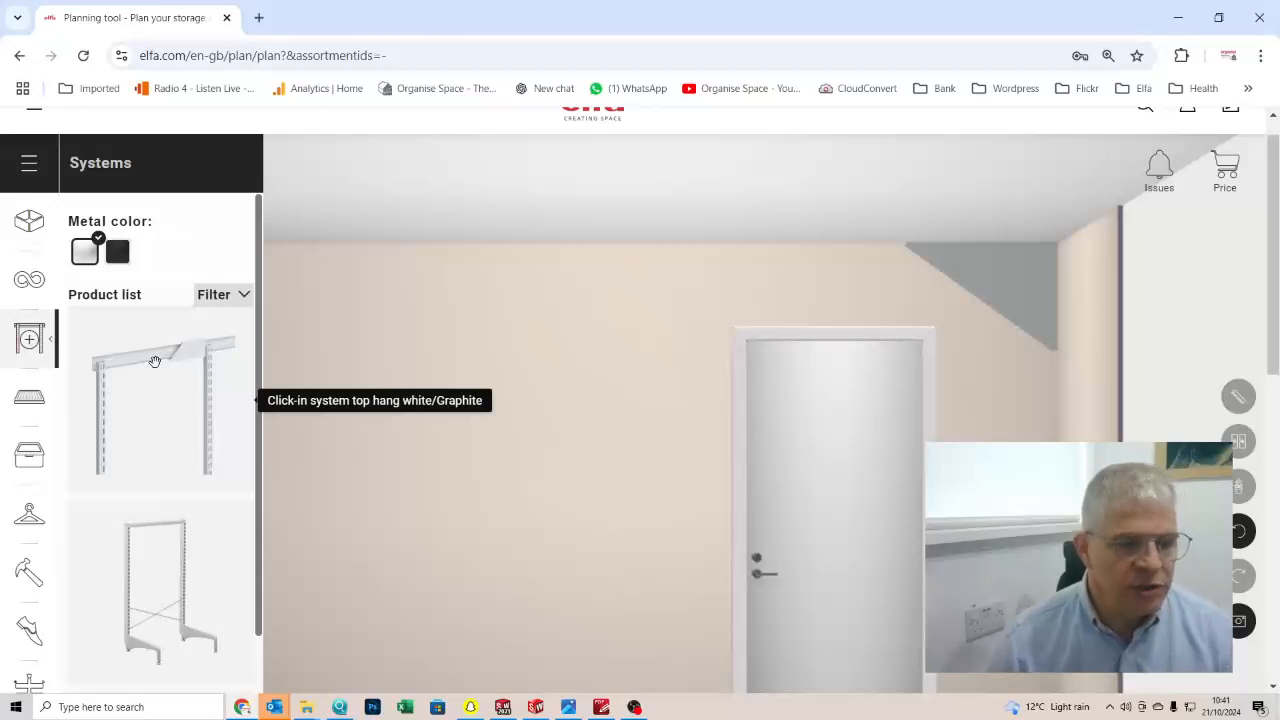
pyautogui.moveTo(150, 369); pyautogui.dragTo(341, 362)
pyautogui.scroll(-3, 341, 362)
pyautogui.moveTo(335, 303); pyautogui.dragTo(300, 449)
pyautogui.scroll(2, 331, 297)
pyautogui.scroll(-2, 328, 323)
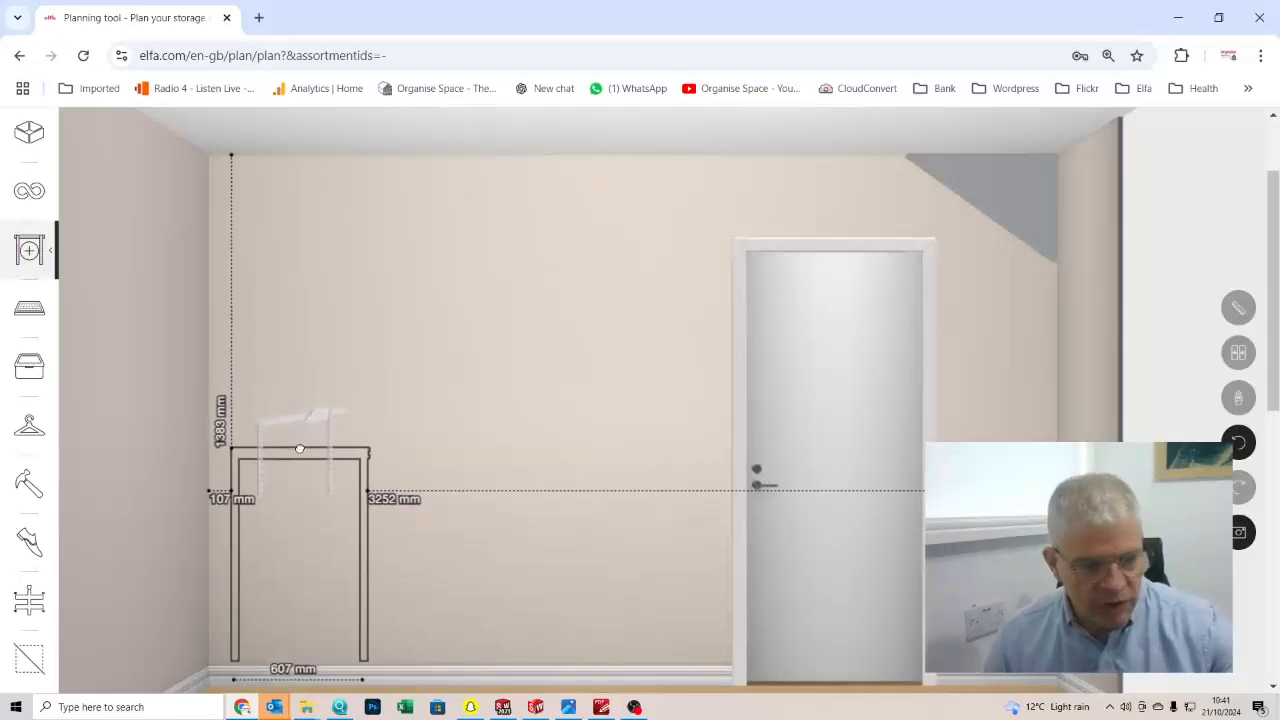
pyautogui.moveTo(300, 449); pyautogui.dragTo(308, 170)
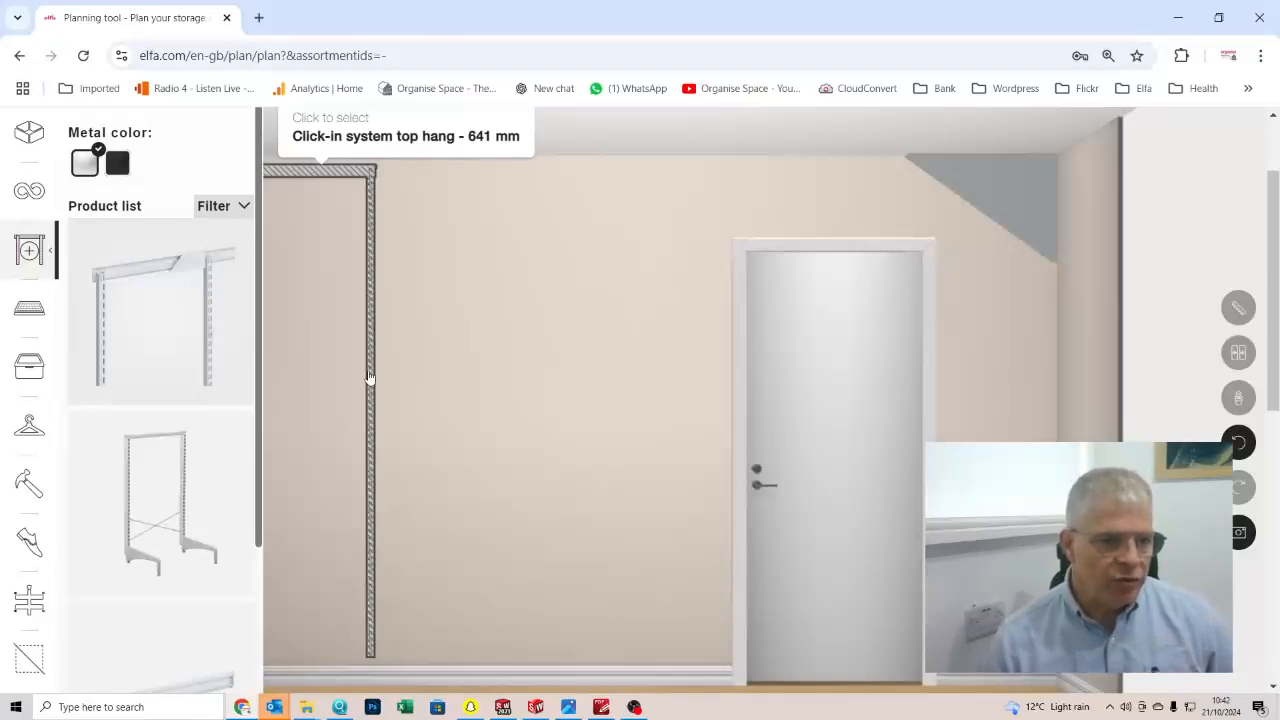
pyautogui.click(369, 376)
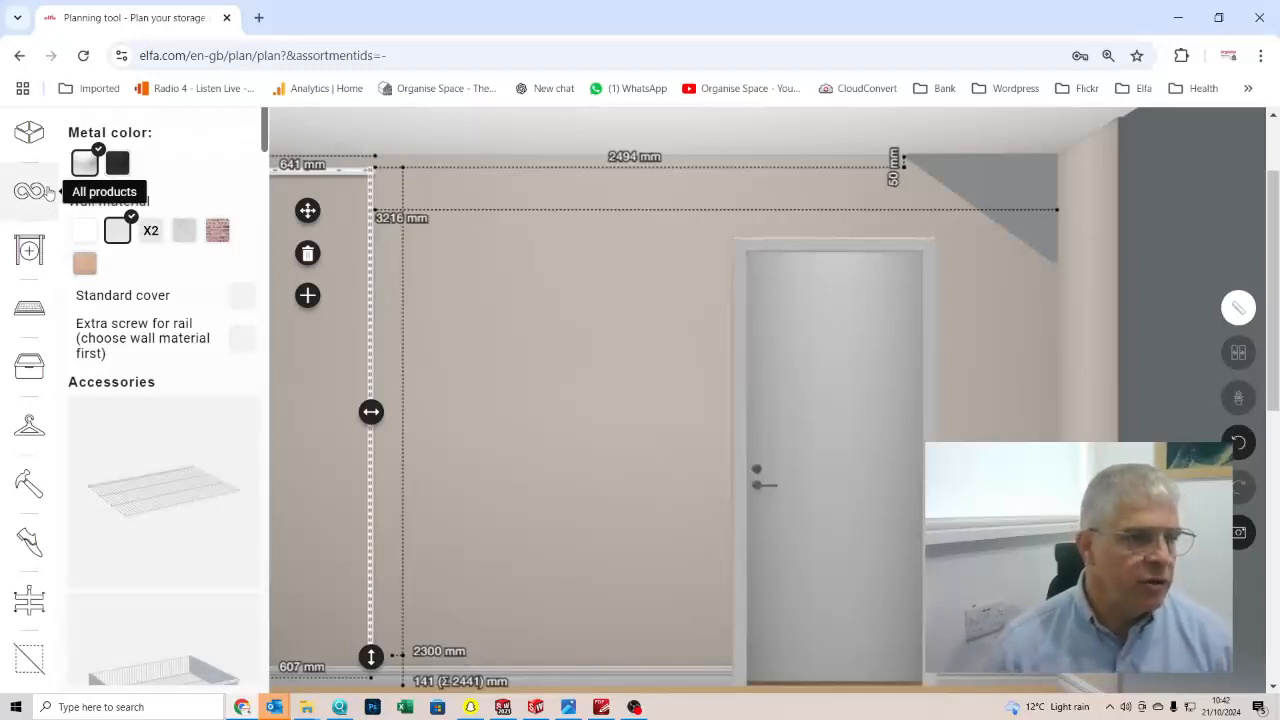
# - Add three more 607 mm sections to the top hang system, extending it along the front wall towards the door
pyautogui.click(54, 253)
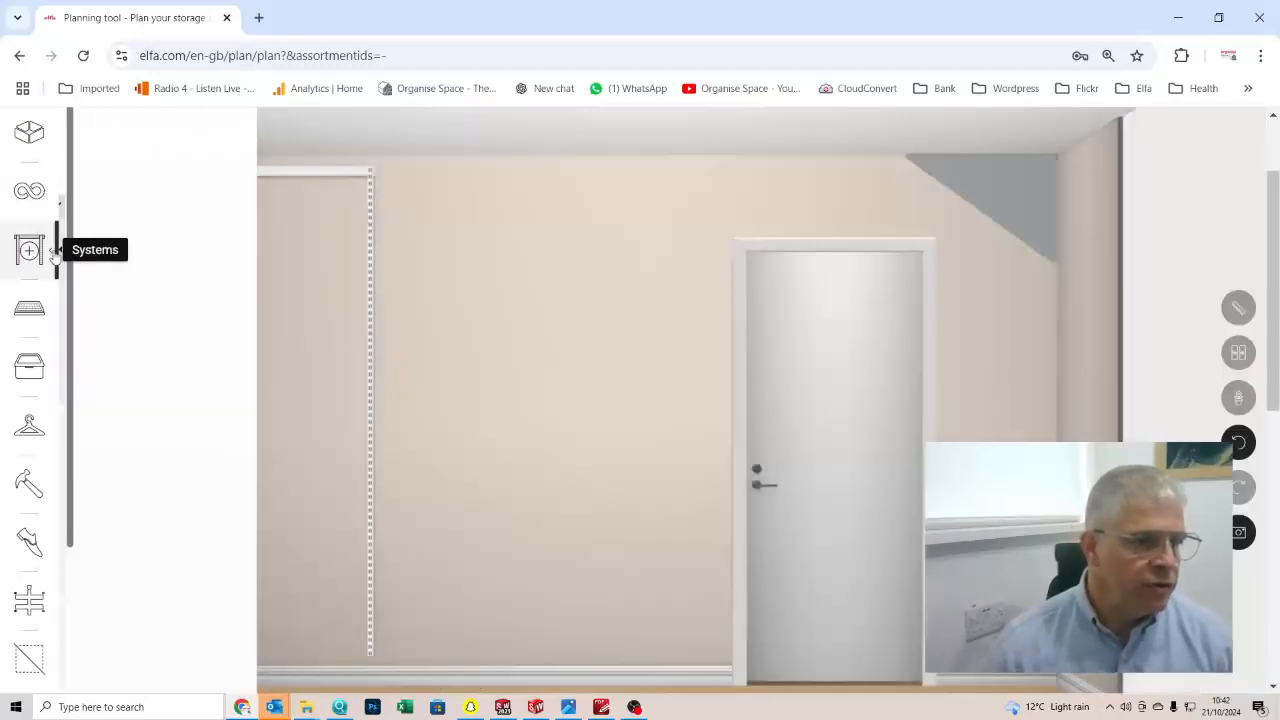
pyautogui.click(54, 253)
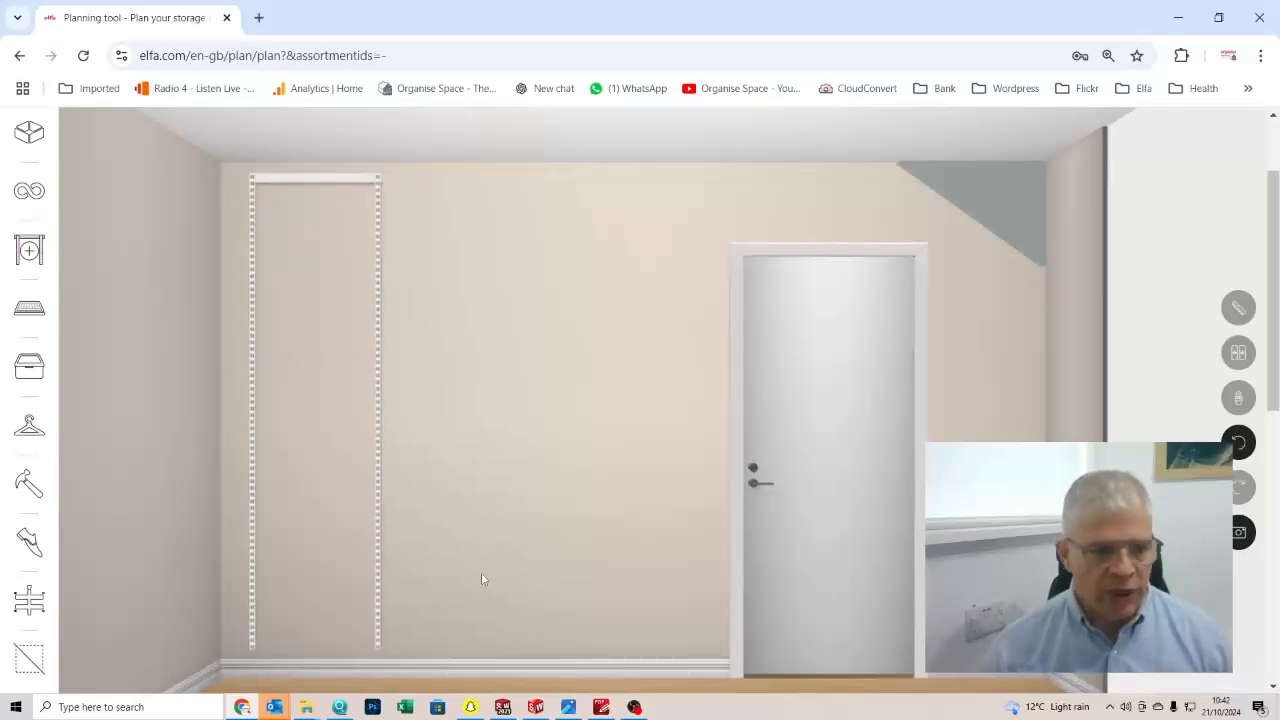
pyautogui.click(341, 183)
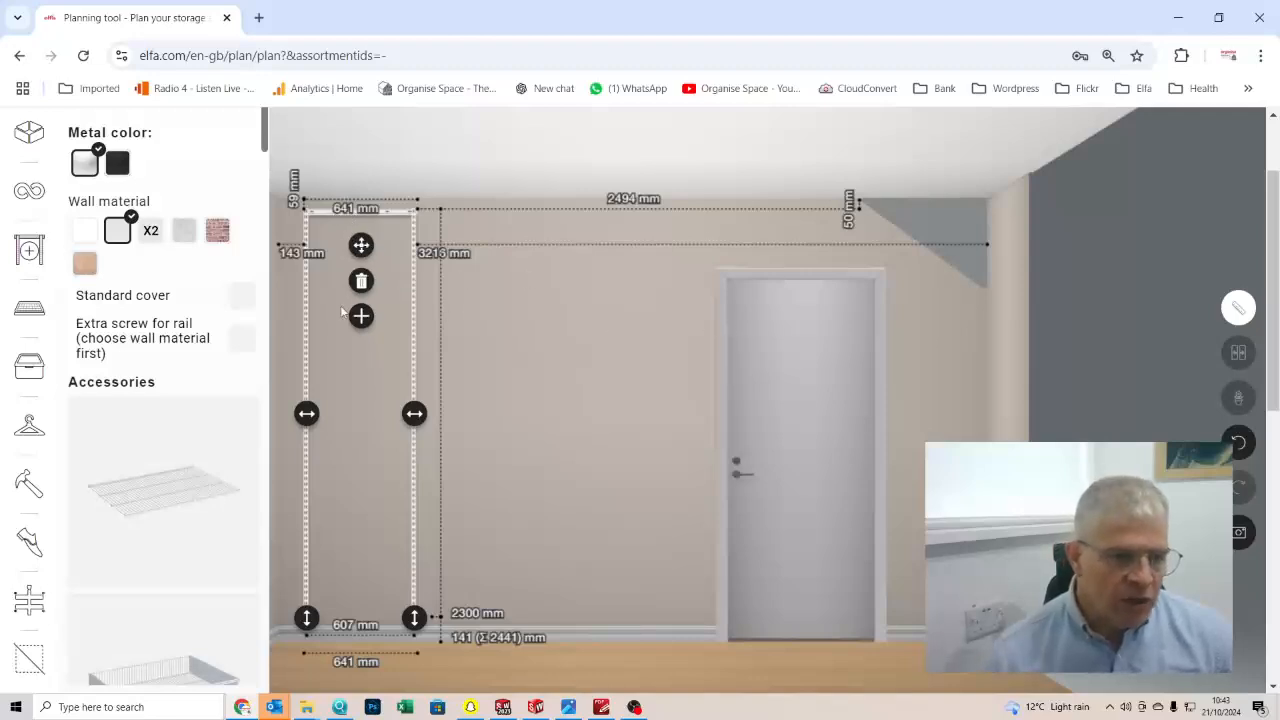
pyautogui.click(361, 317)
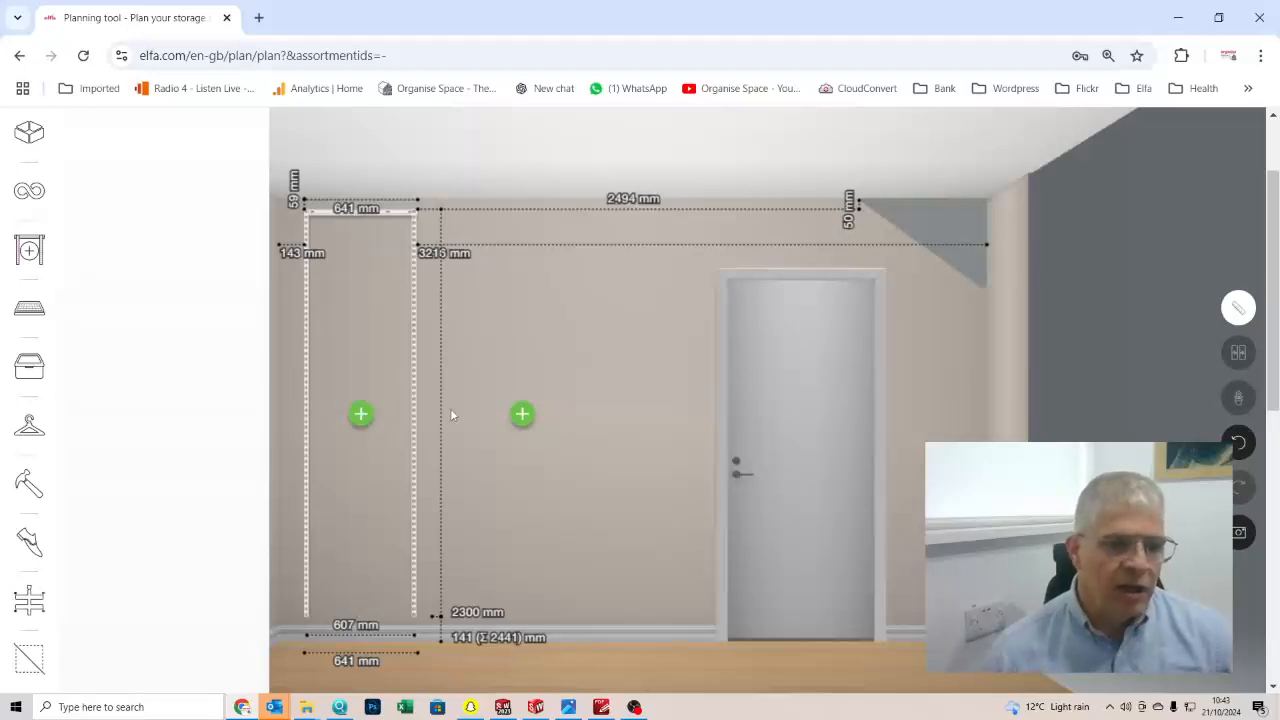
pyautogui.click(522, 414)
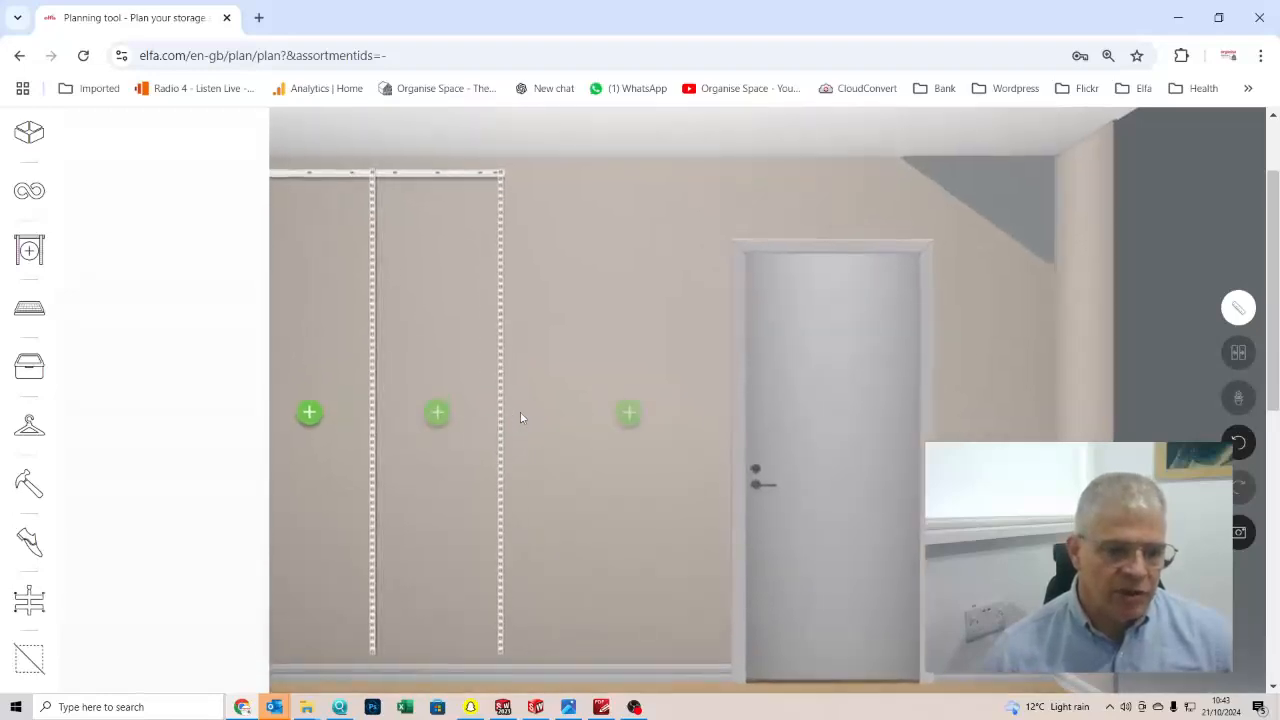
pyautogui.click(629, 414)
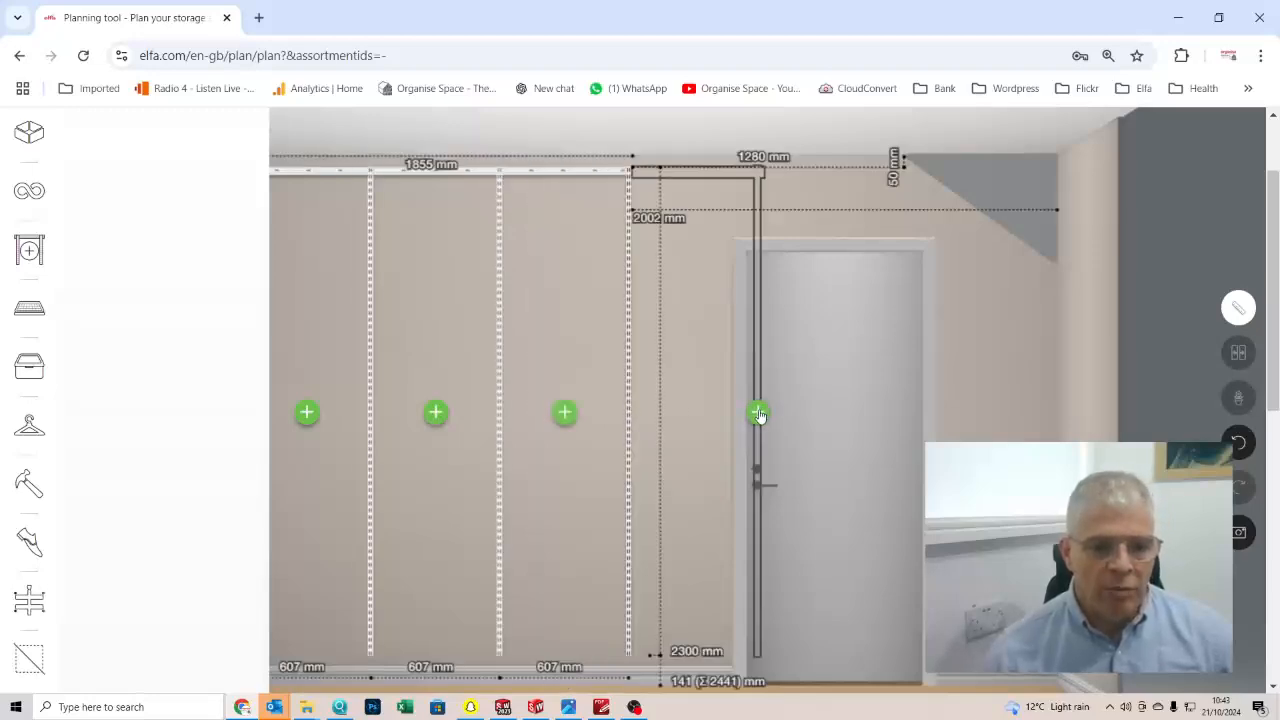
pyautogui.click(758, 412)
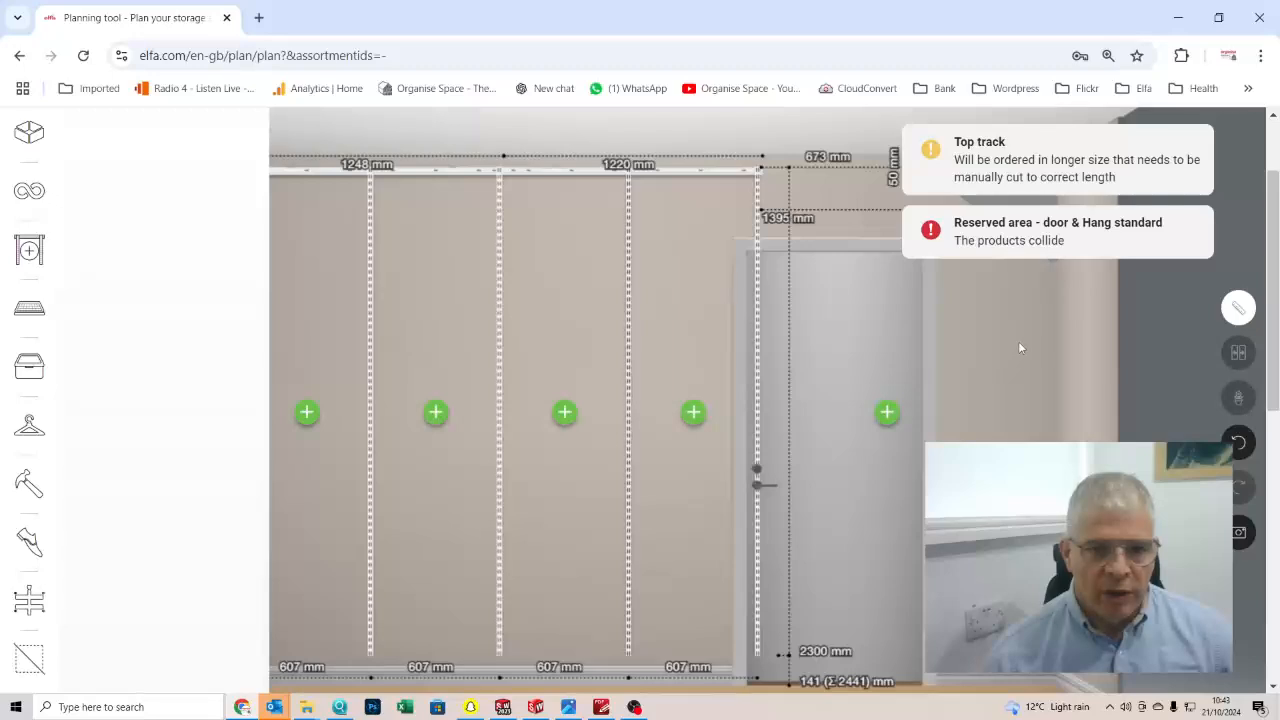
pyautogui.moveTo(946, 226)
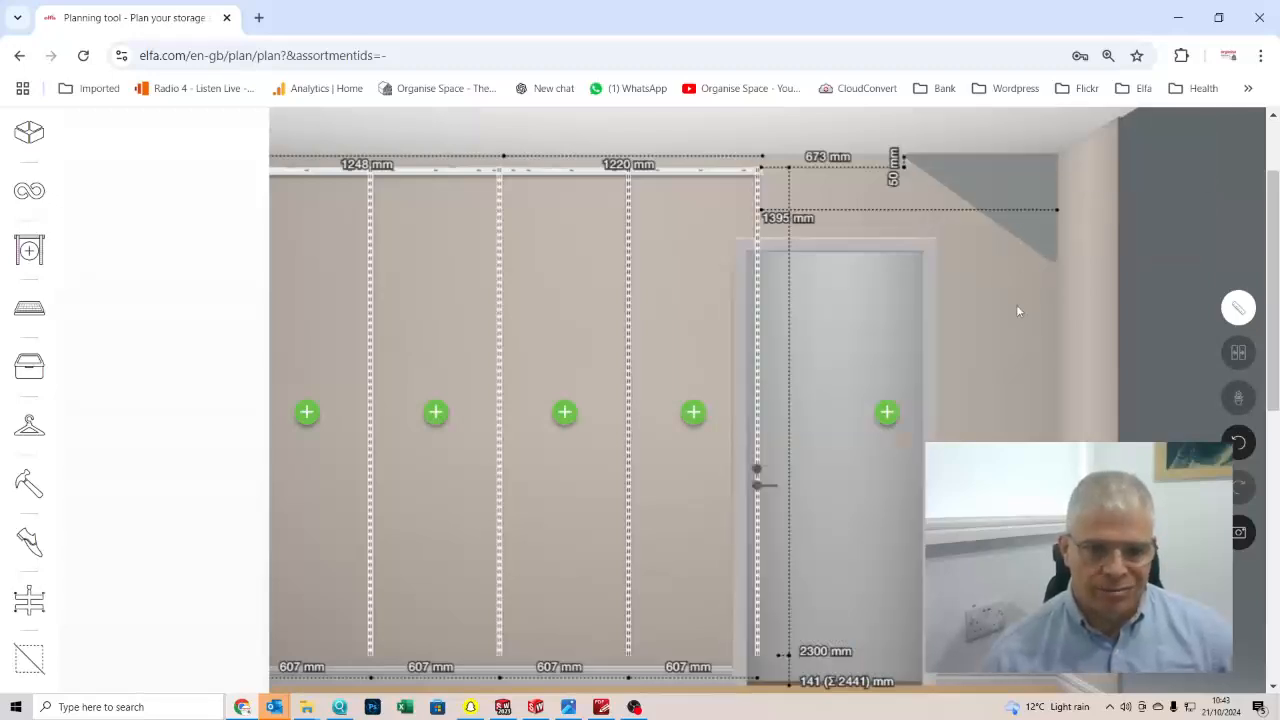
pyautogui.click(1002, 326)
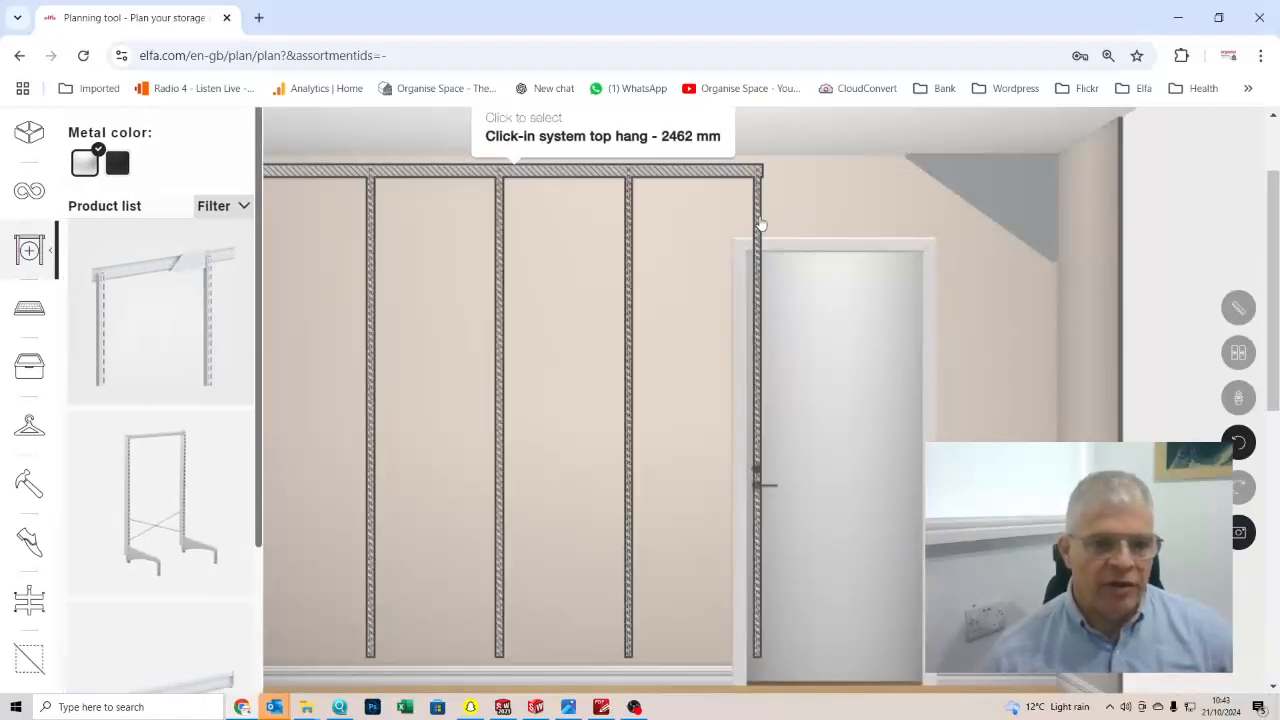
# - Narrow the top hang system's last section to 451 mm so that its hang standard stays clear of the door
pyautogui.click(760, 224)
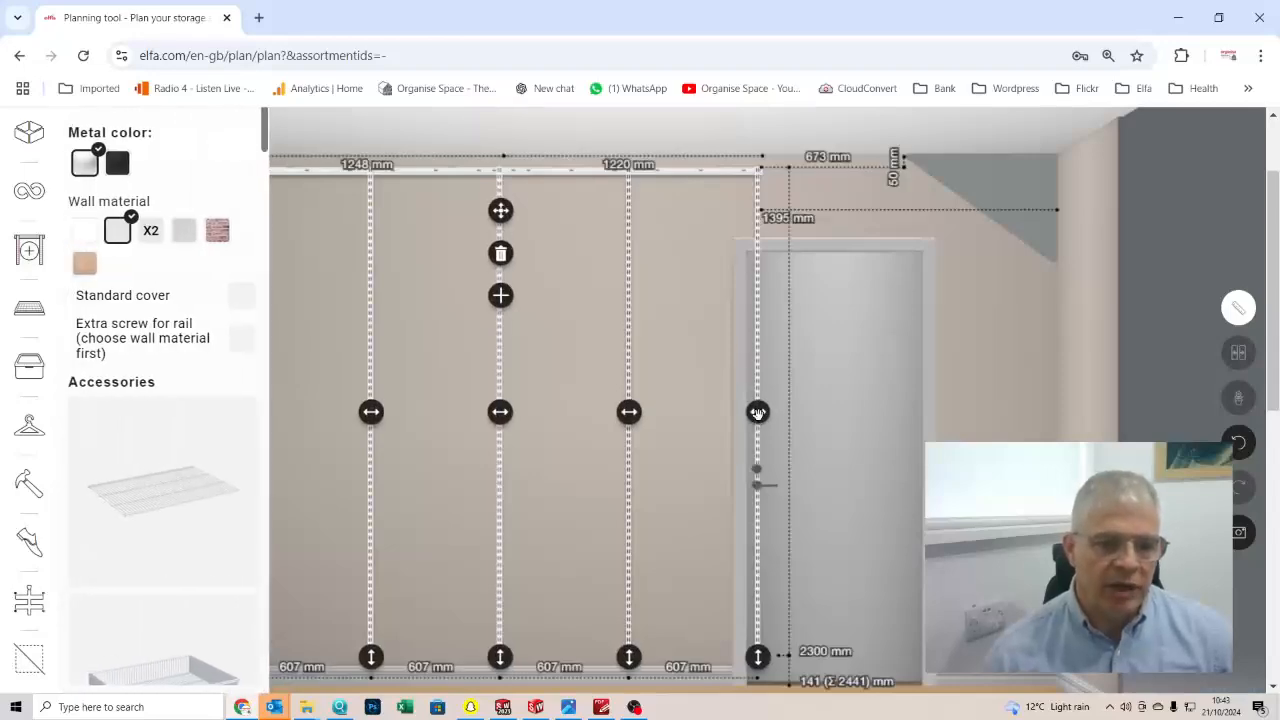
pyautogui.moveTo(758, 413); pyautogui.dragTo(733, 415)
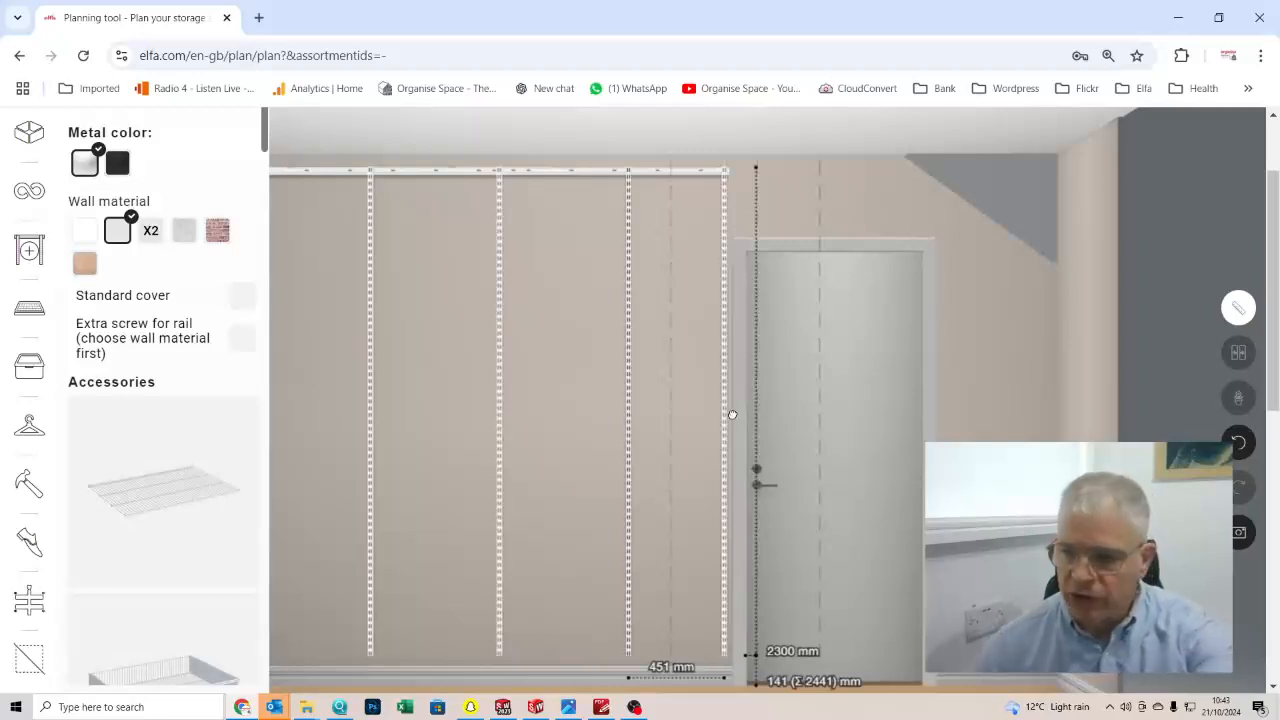
pyautogui.moveTo(732, 414); pyautogui.dragTo(732, 414)
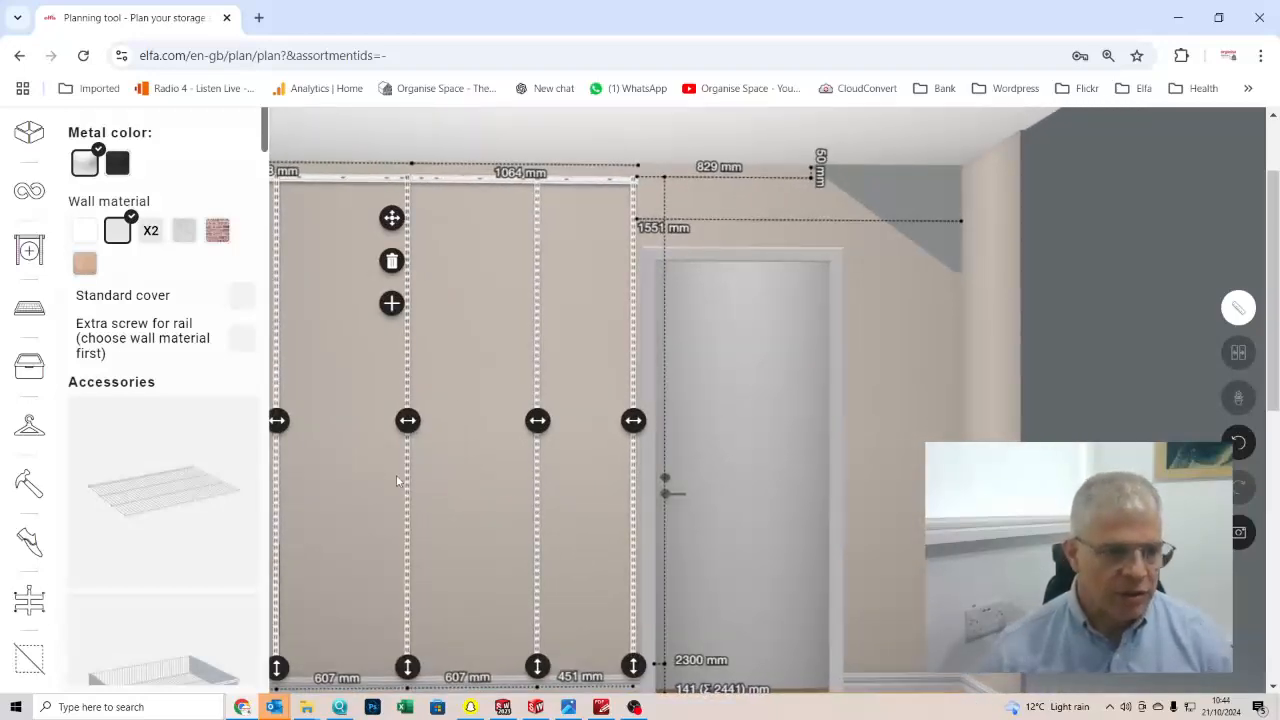
pyautogui.scroll(-3, 532, 532)
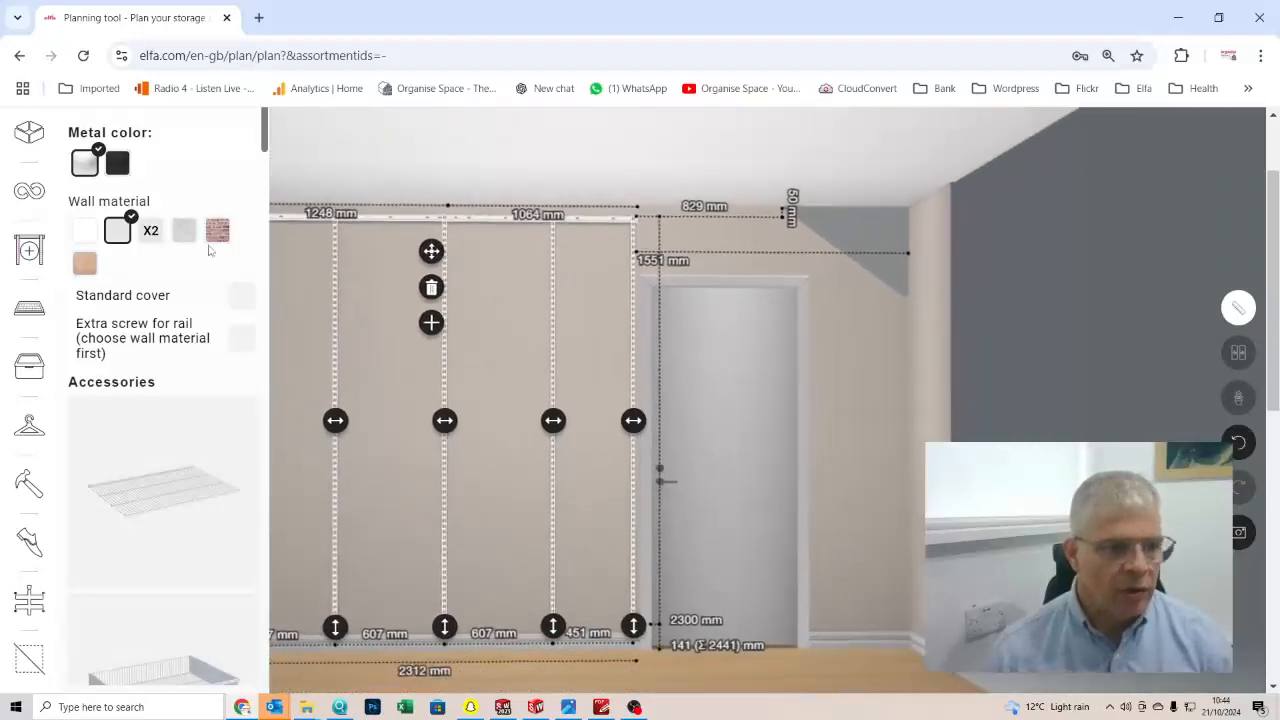
pyautogui.click(50, 190)
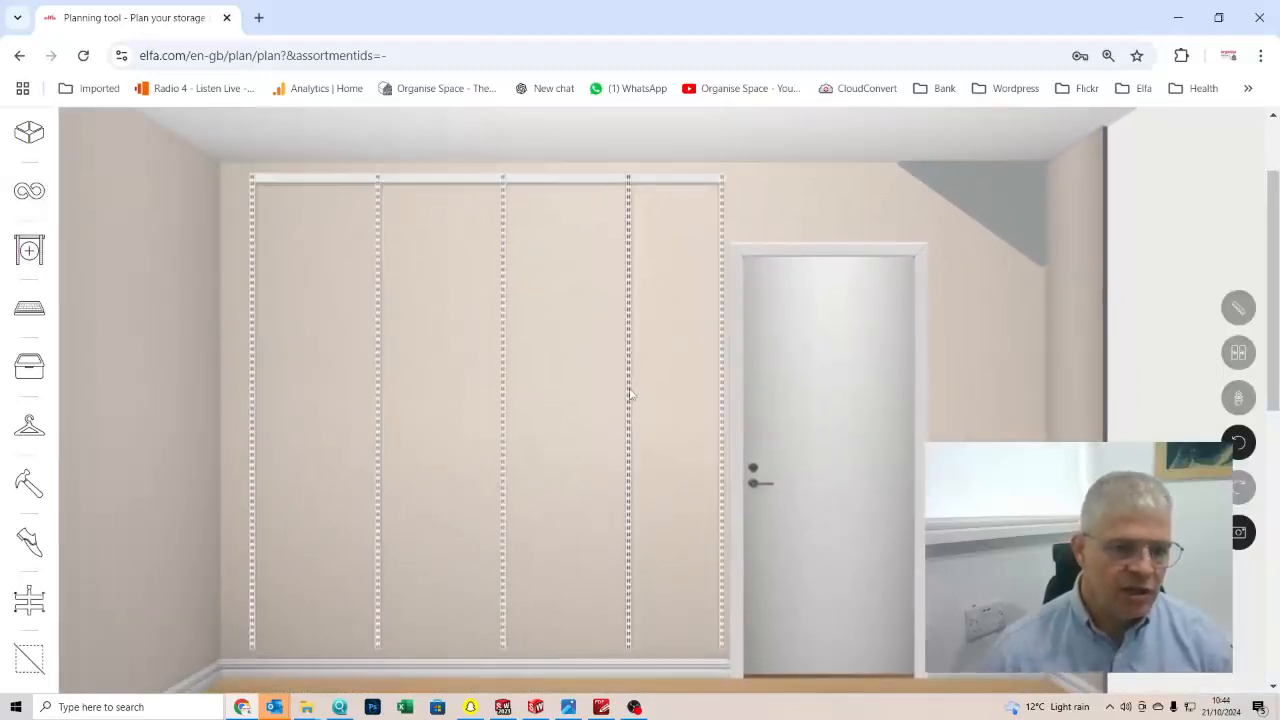
# - Move the whole top hang system towards the left corner, to about 1662 mm from the right wall
pyautogui.click(303, 187)
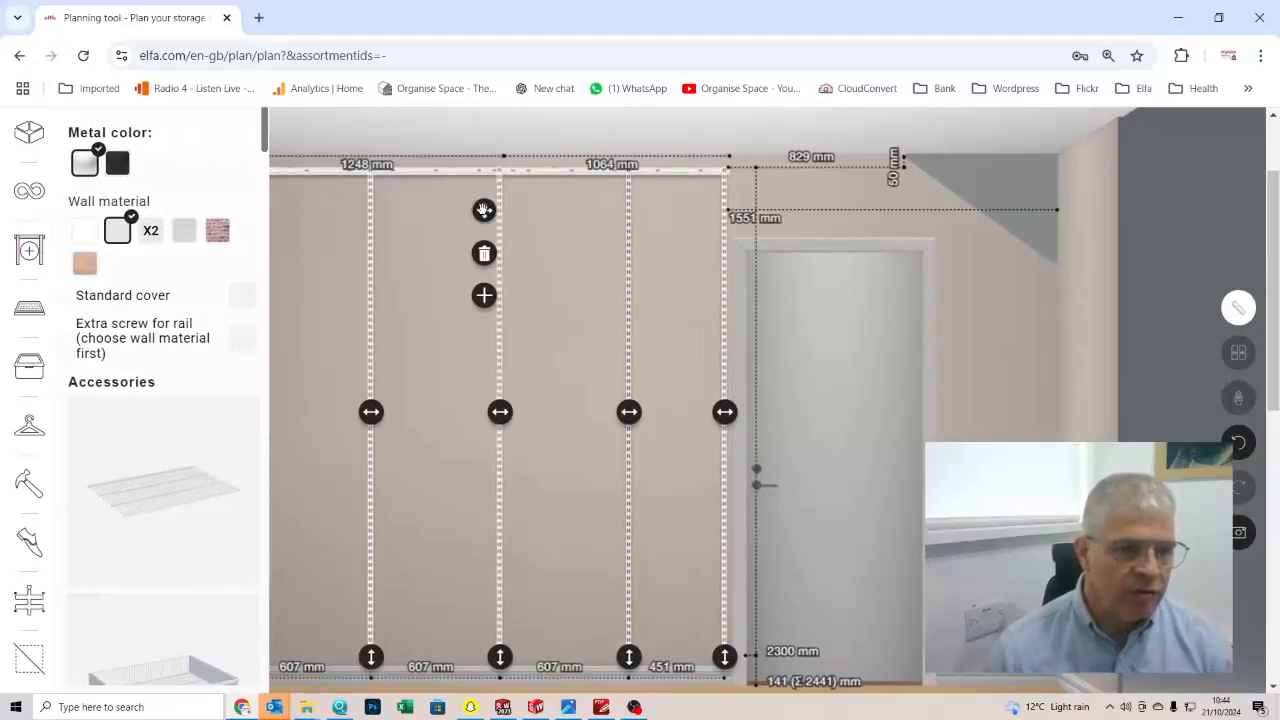
pyautogui.scroll(2, 485, 303)
pyautogui.scroll(-2, 458, 350)
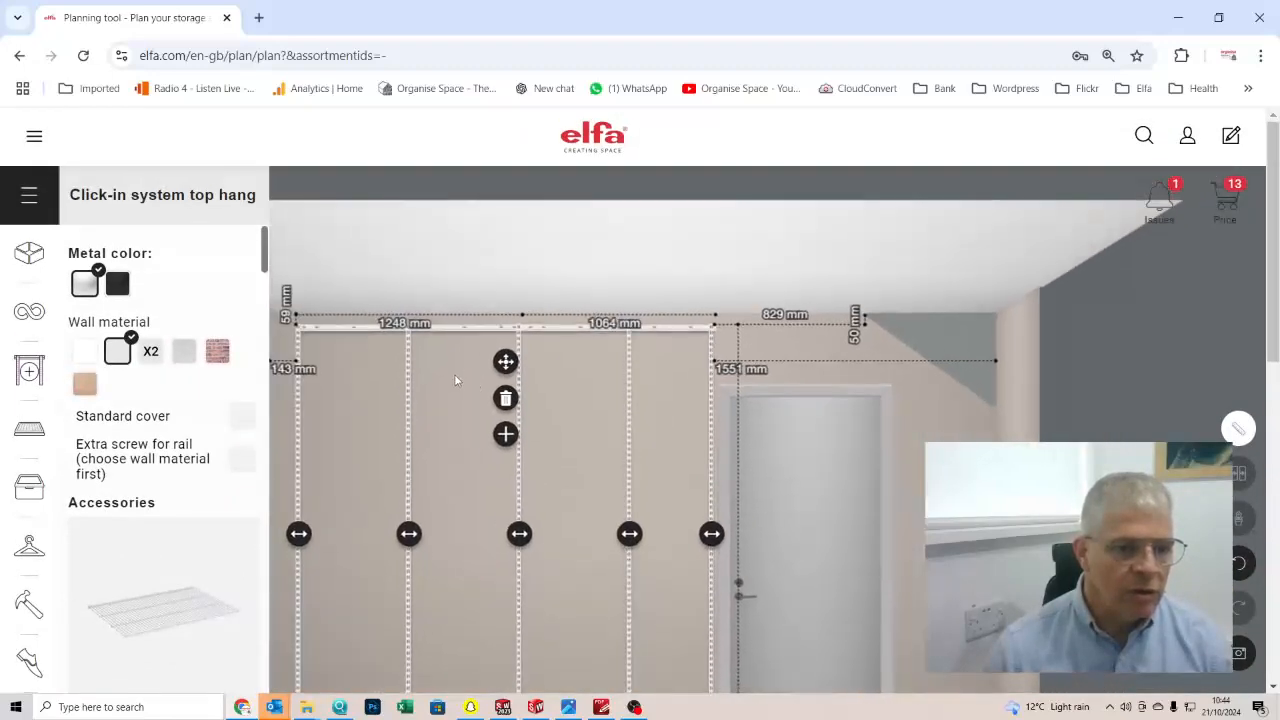
pyautogui.moveTo(508, 366); pyautogui.dragTo(487, 369)
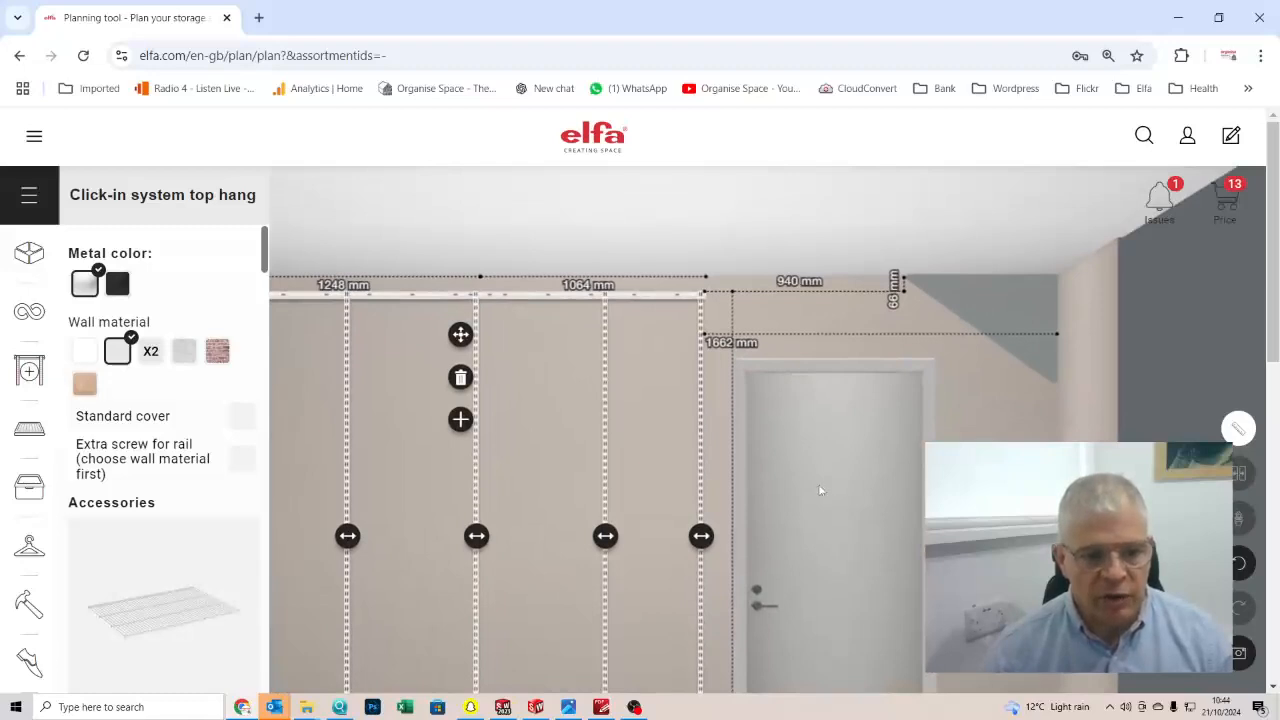
# - Widen the section nearest the door to 559 mm, and return it to 451 mm
pyautogui.moveTo(703, 537); pyautogui.dragTo(724, 537)
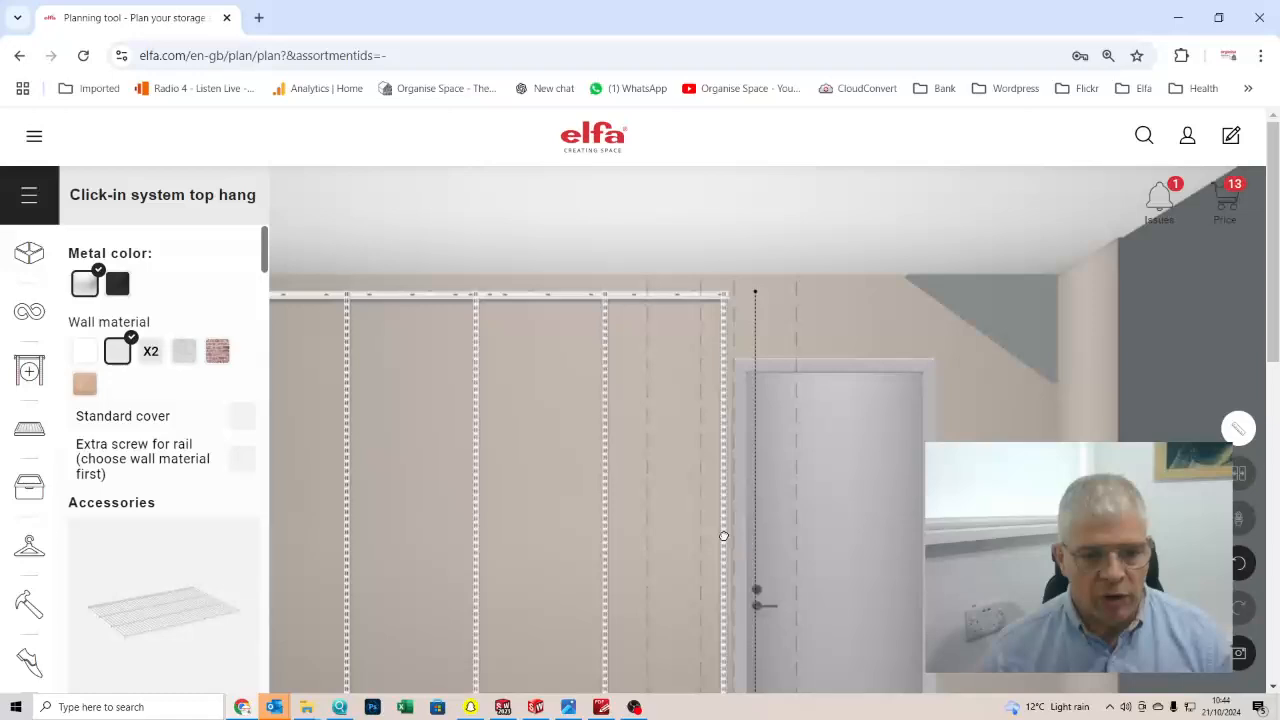
pyautogui.click(724, 535)
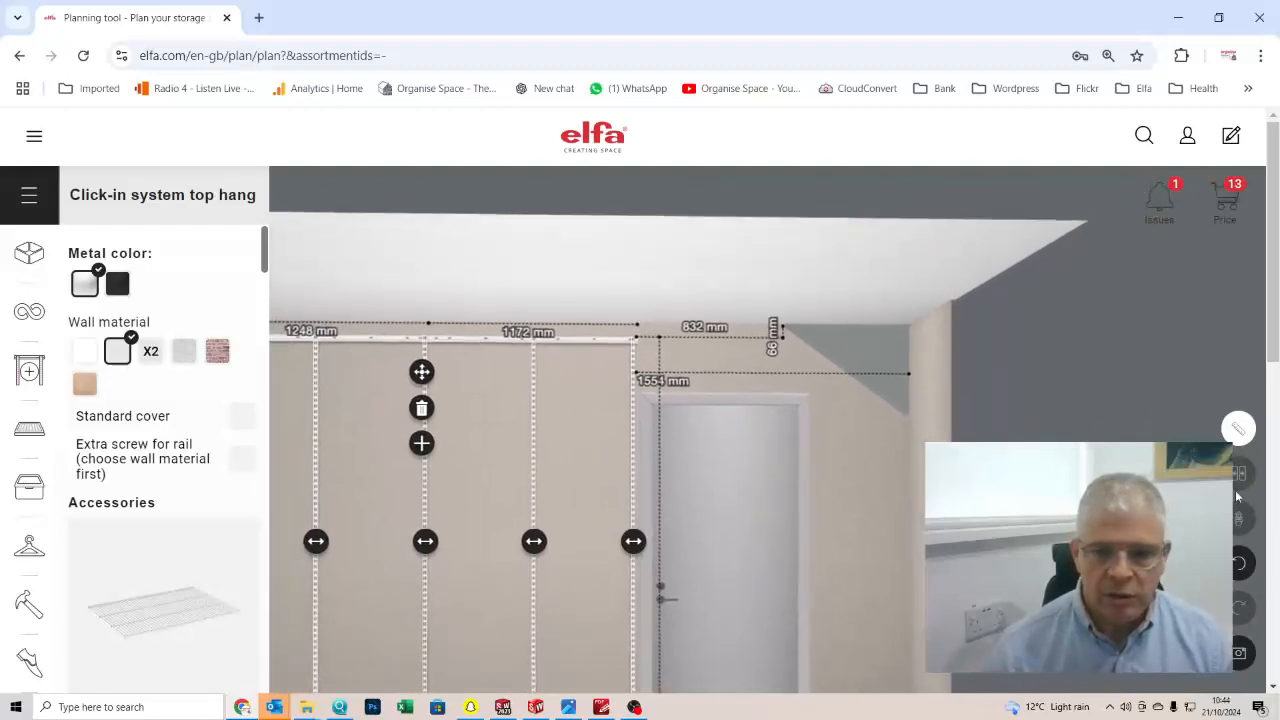
pyautogui.scroll(-2, 852, 551)
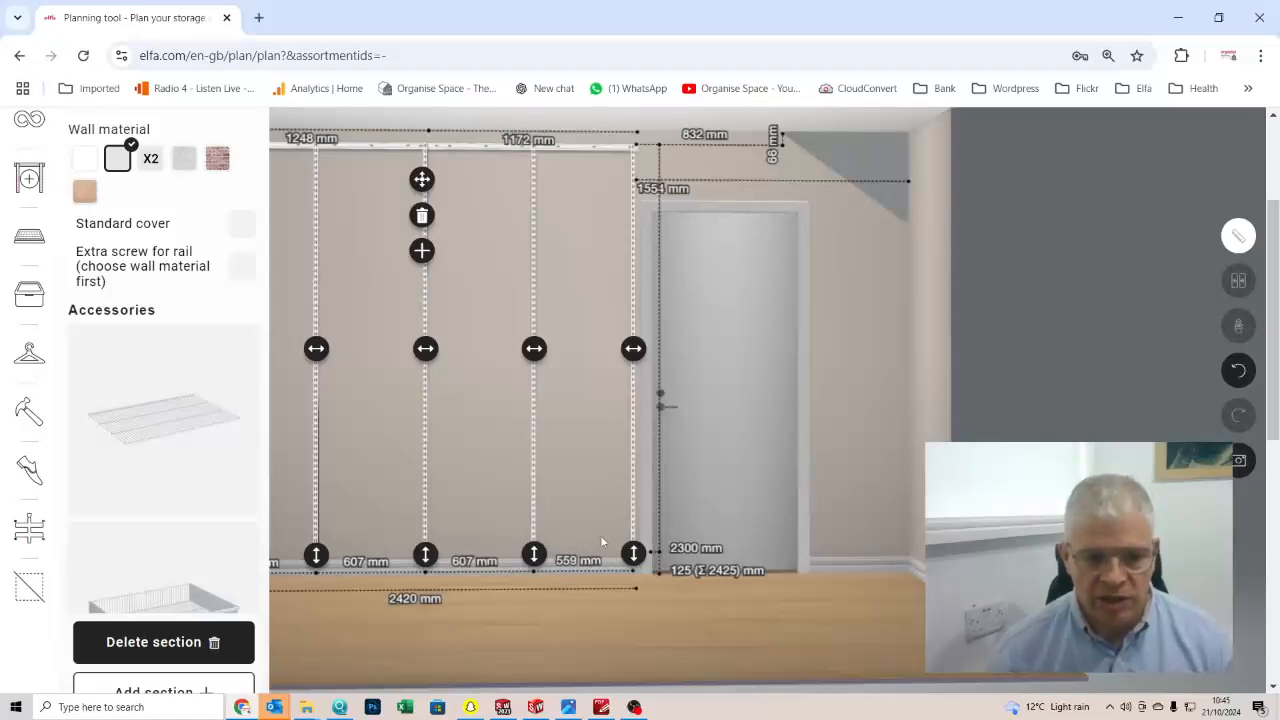
pyautogui.moveTo(633, 348); pyautogui.dragTo(620, 346)
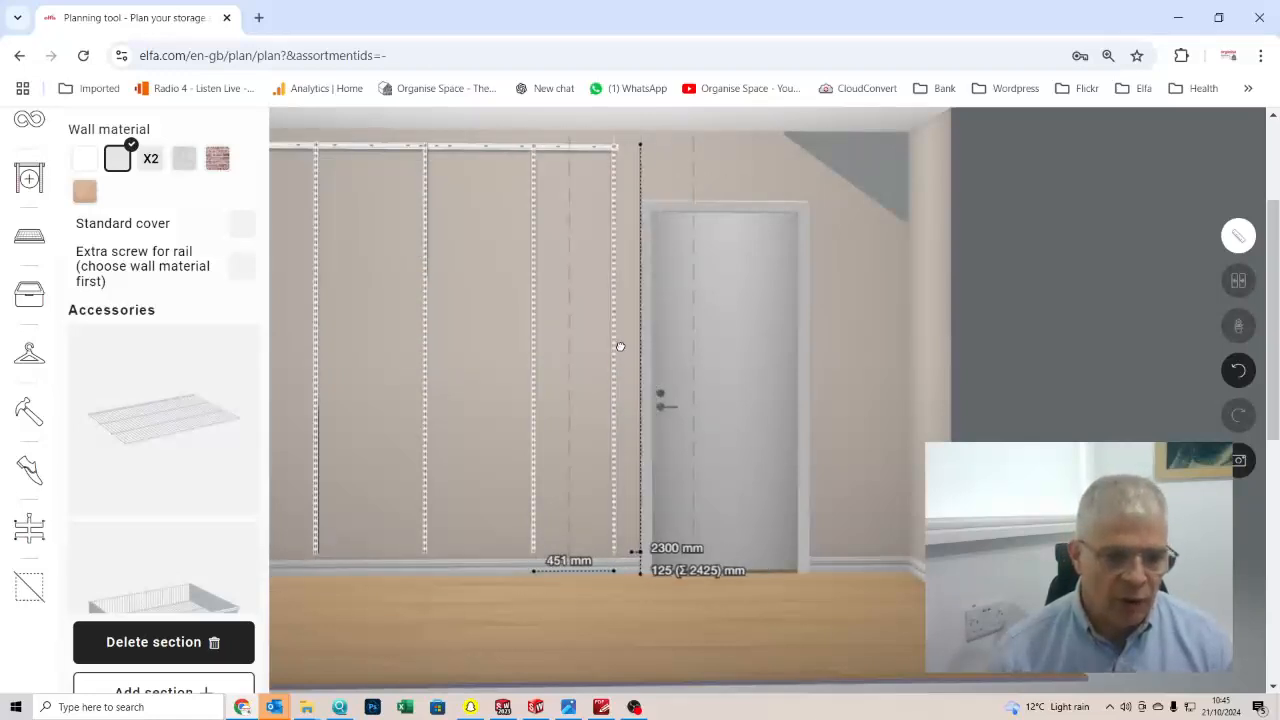
pyautogui.moveTo(620, 346); pyautogui.dragTo(620, 346)
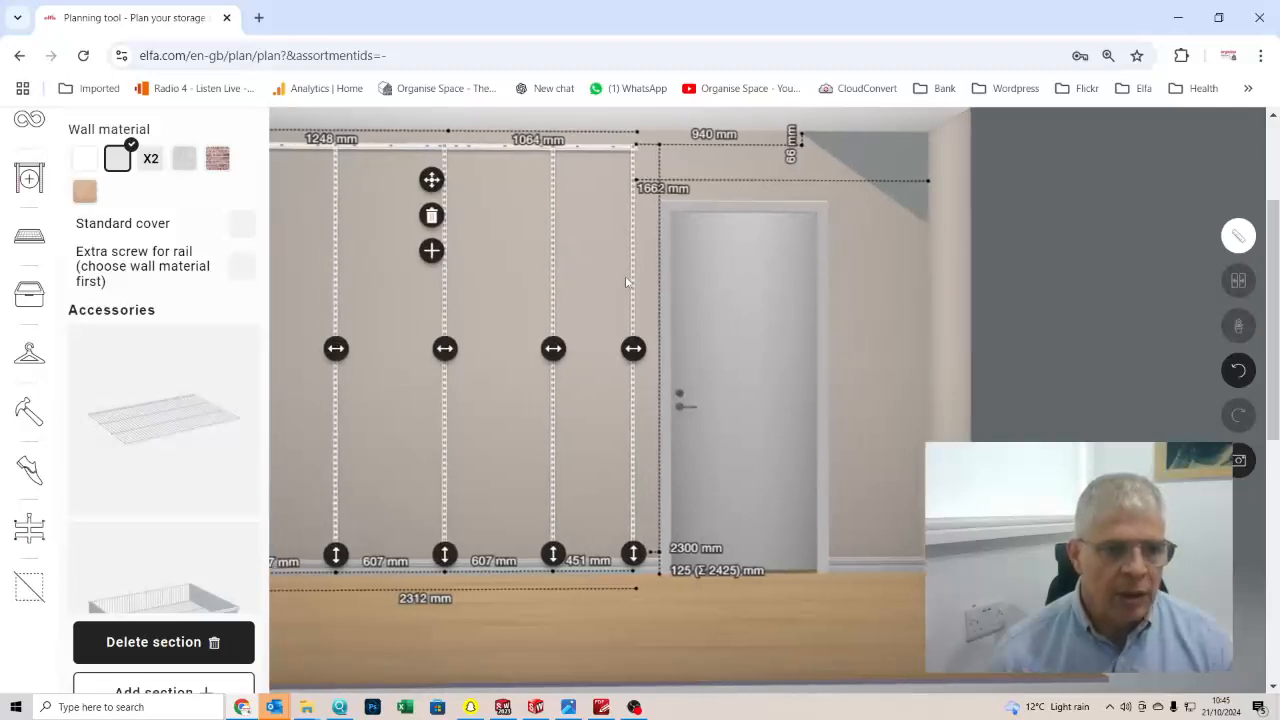
# - Move the top hang system to about 81 mm from the left wall and 60 mm below the ceiling, and deselect it
pyautogui.moveTo(431, 178); pyautogui.dragTo(443, 177)
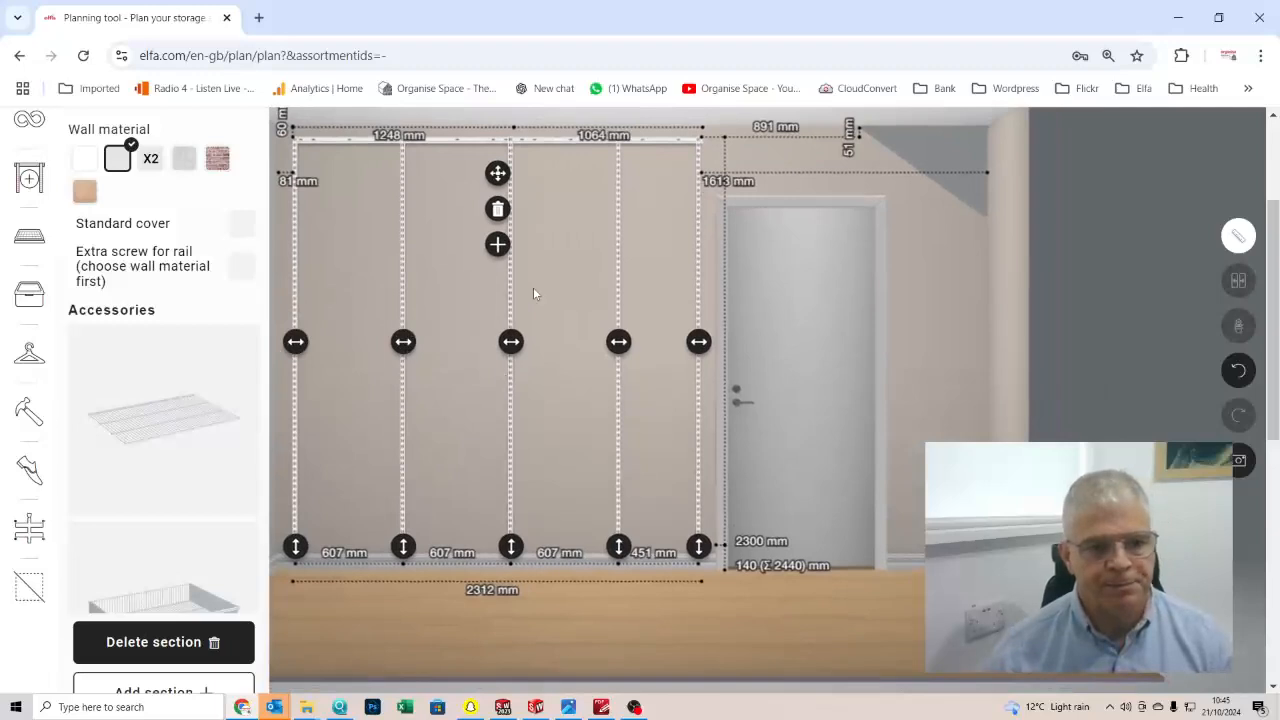
pyautogui.click(949, 244)
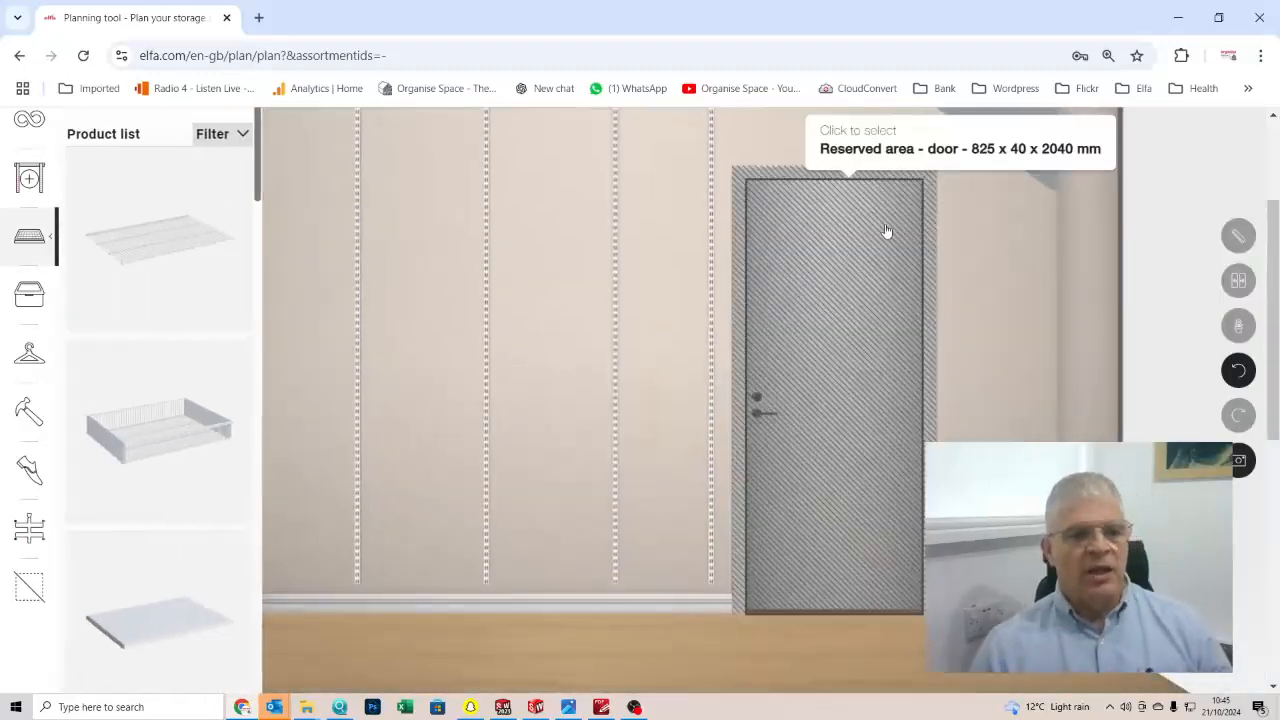
pyautogui.click(29, 236)
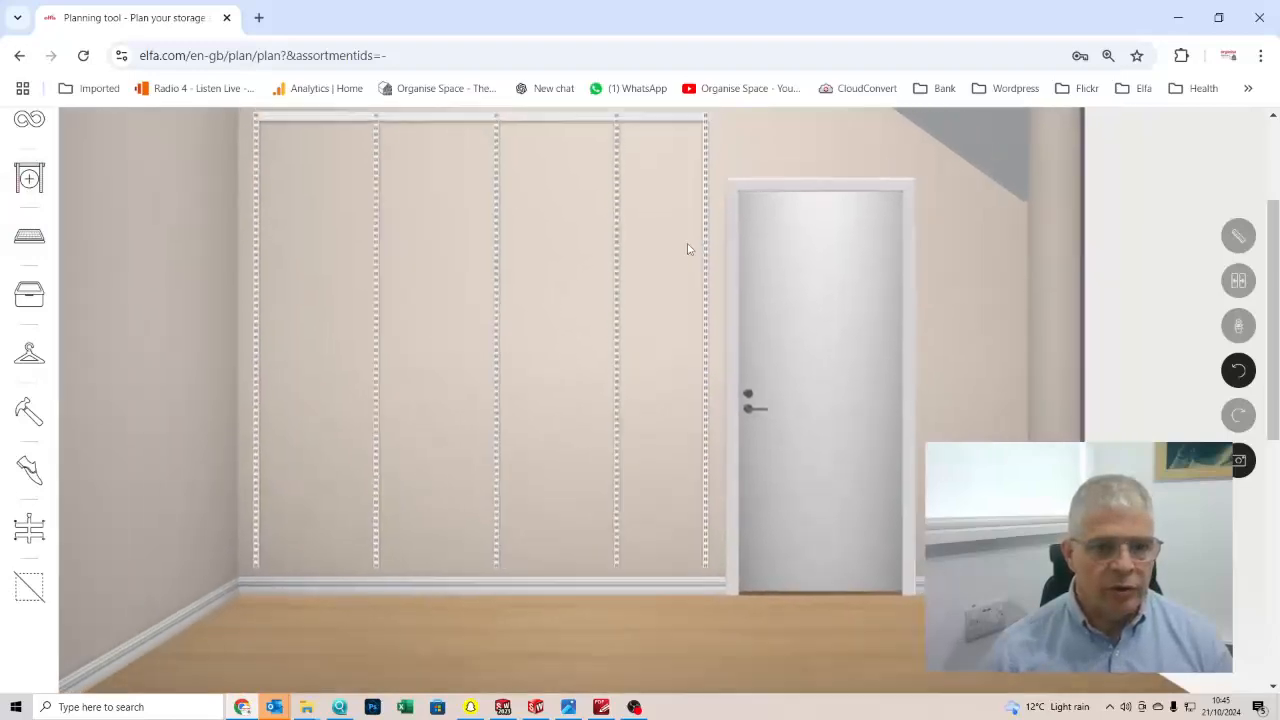
pyautogui.moveTo(1276, 261); pyautogui.dragTo(1277, 242)
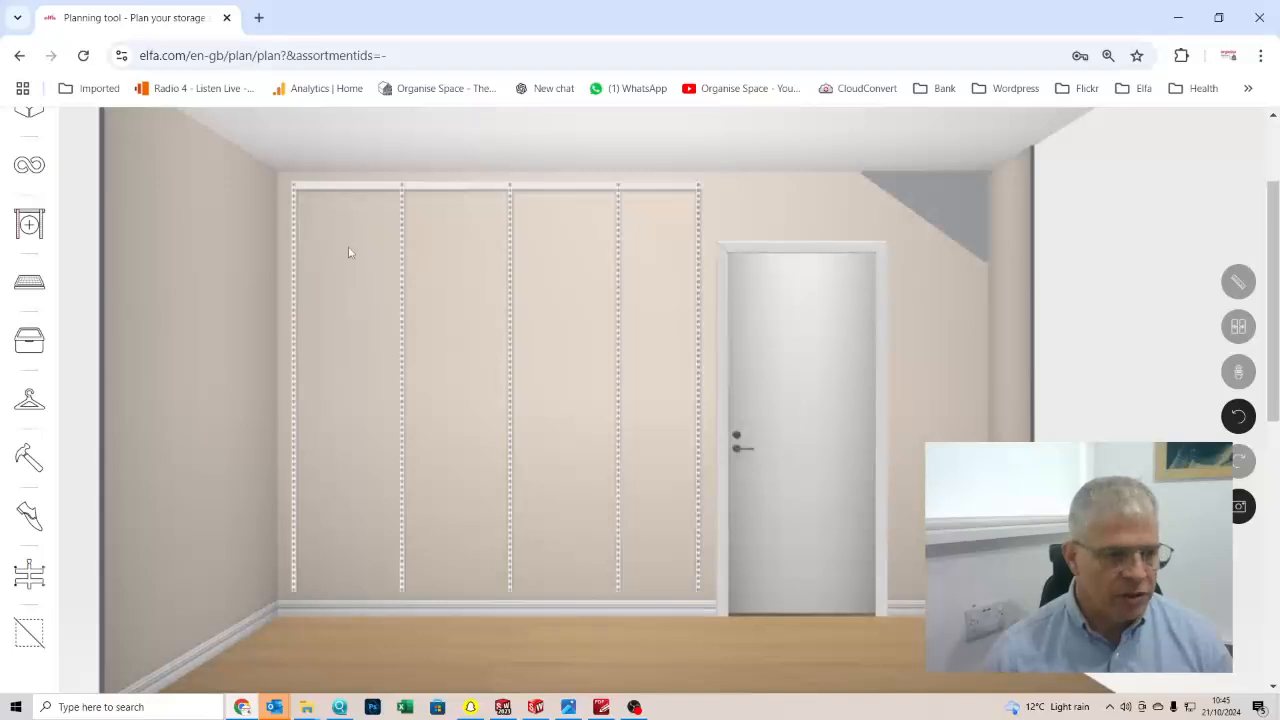
# - Place a white closet rod with wire shelf at the top of the system's leftmost section, about 2419 mm above the floor
pyautogui.click(29, 285)
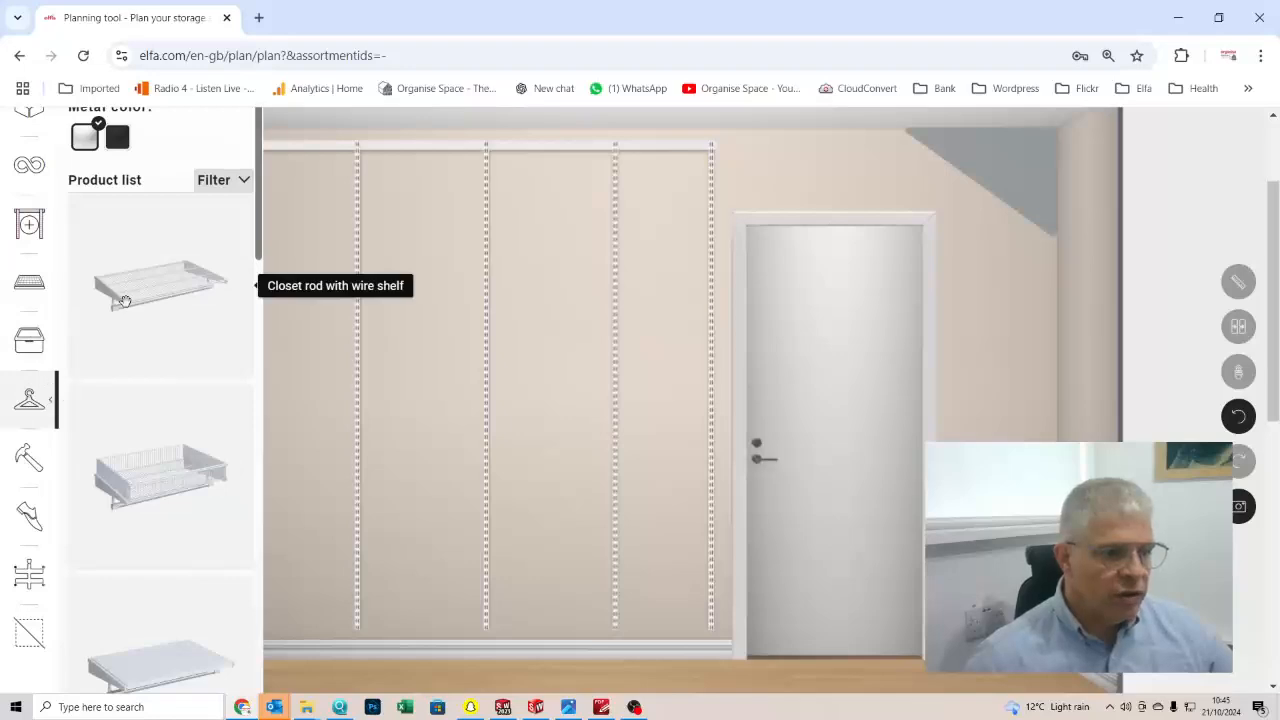
pyautogui.moveTo(125, 301); pyautogui.dragTo(343, 152)
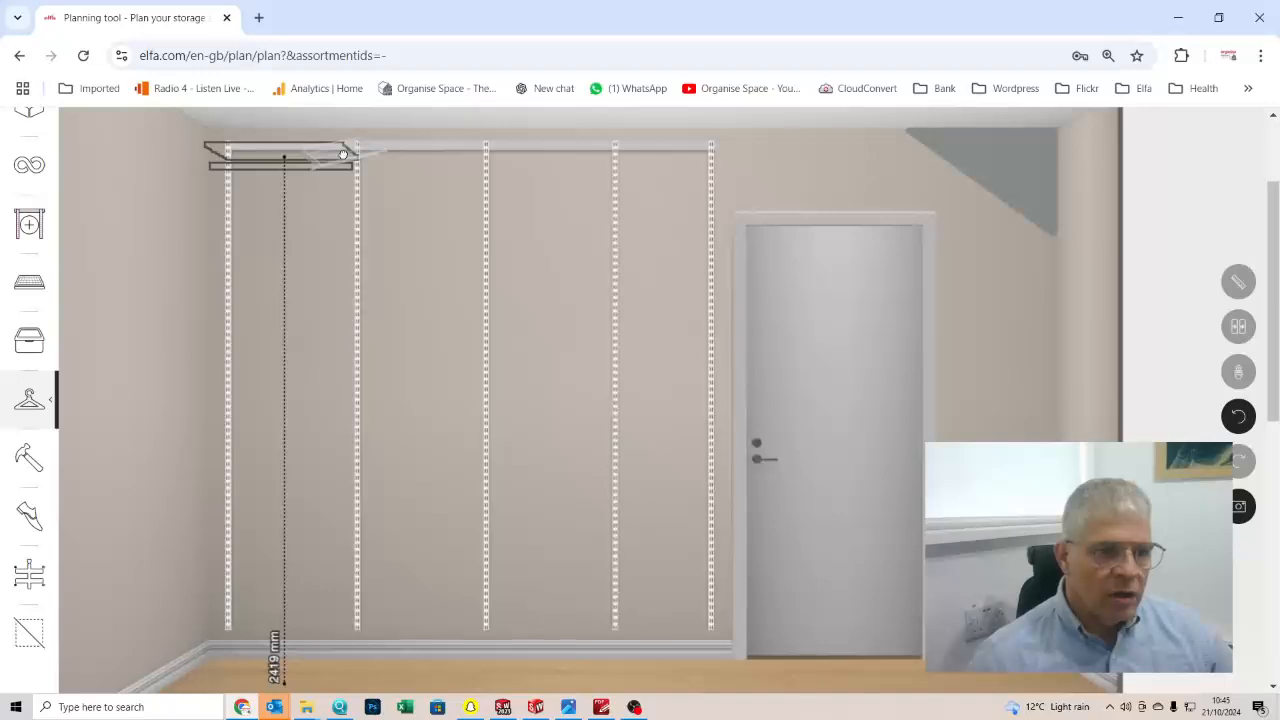
pyautogui.moveTo(343, 152); pyautogui.dragTo(343, 158)
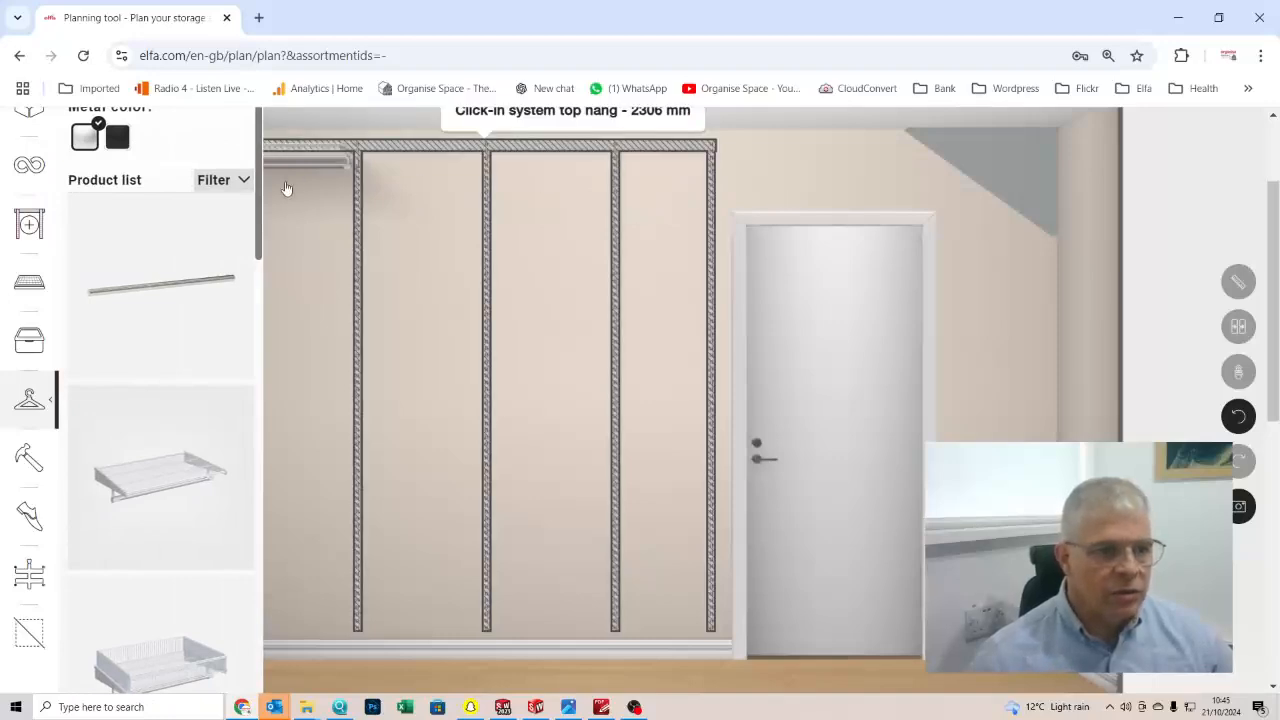
# - Raise the room's height to about 2881 mm and return to the system view
pyautogui.click(29, 112)
pyautogui.moveTo(920, 268); pyautogui.dragTo(926, 220)
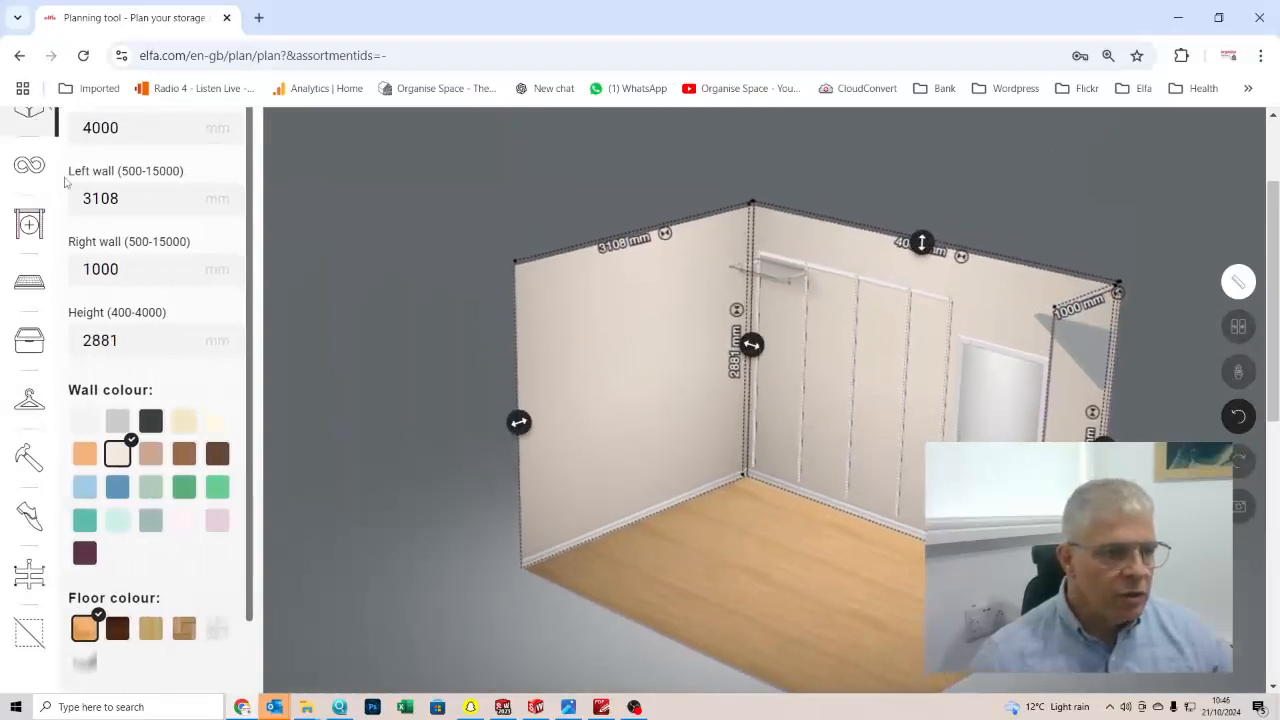
pyautogui.click(29, 222)
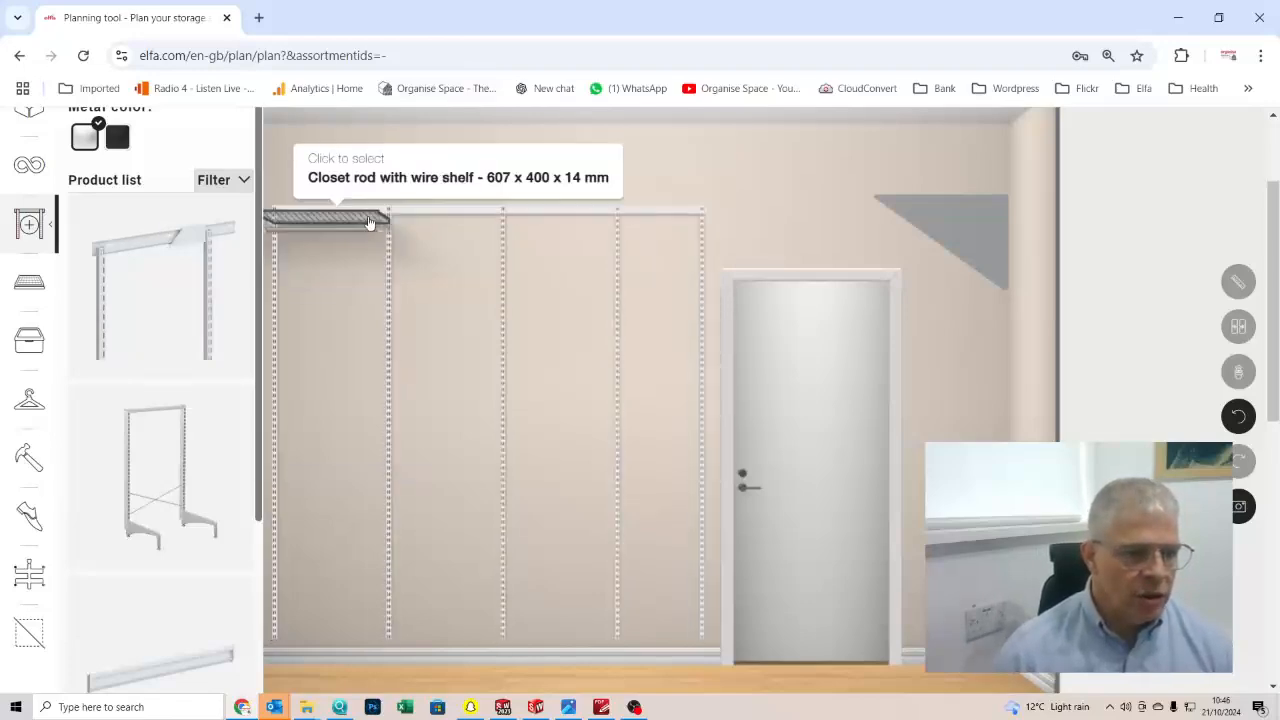
# - Try to extend the closet rod with wire shelf across the second section of the top hang system
pyautogui.click(356, 223)
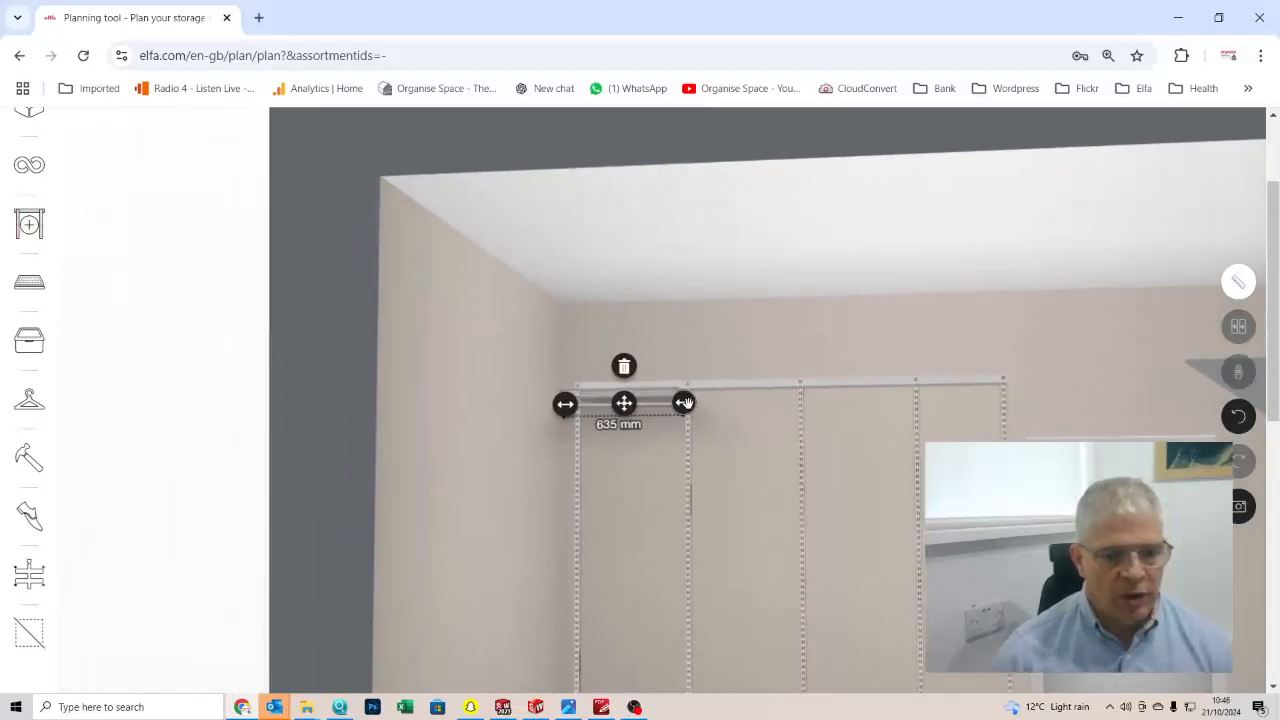
pyautogui.moveTo(685, 402); pyautogui.dragTo(688, 405)
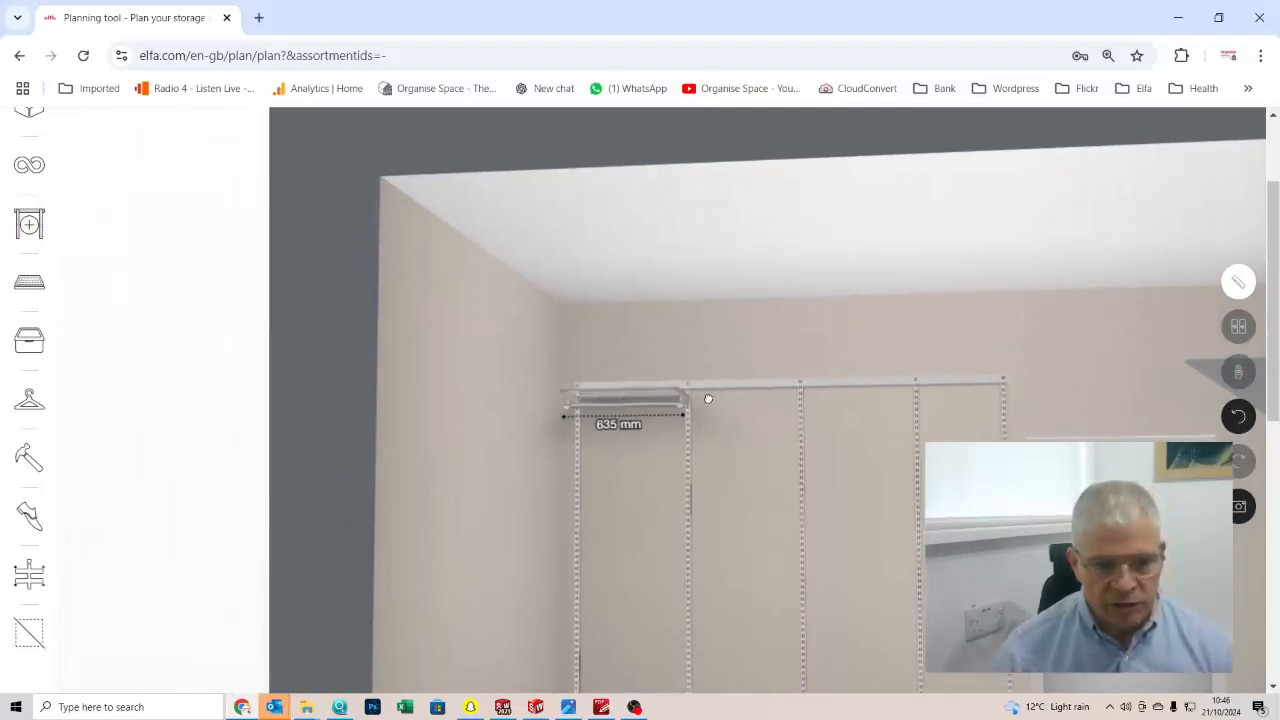
pyautogui.moveTo(801, 398); pyautogui.dragTo(802, 399)
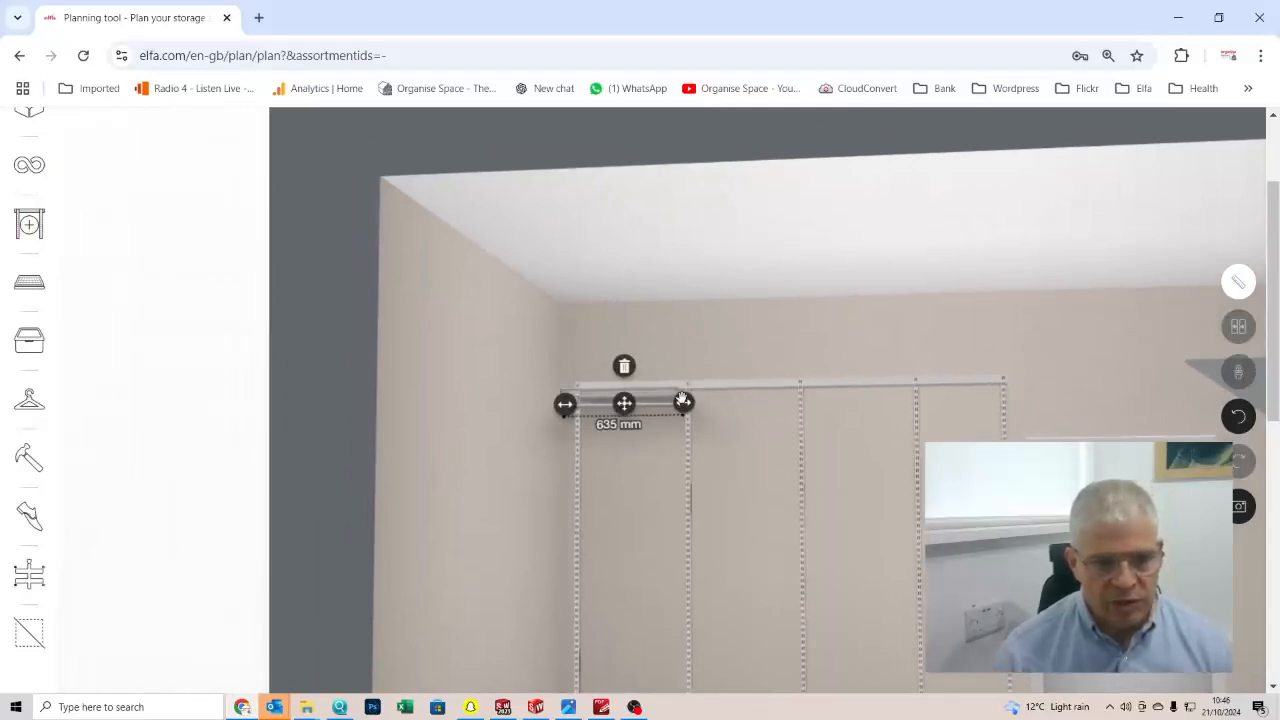
pyautogui.moveTo(684, 406); pyautogui.dragTo(714, 406)
pyautogui.moveTo(797, 407); pyautogui.dragTo(757, 403)
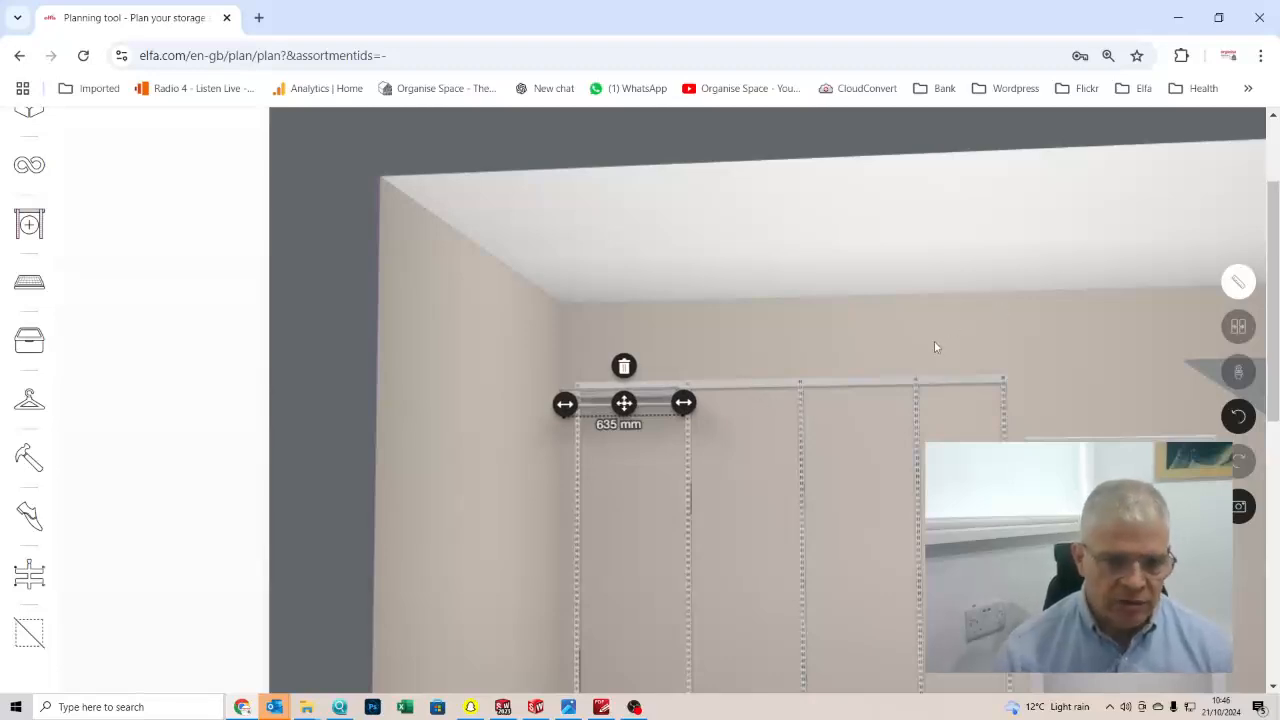
# - Place a closet rod with wire shelf at the top of the second, third and fourth sections, level with the first one
pyautogui.click(29, 281)
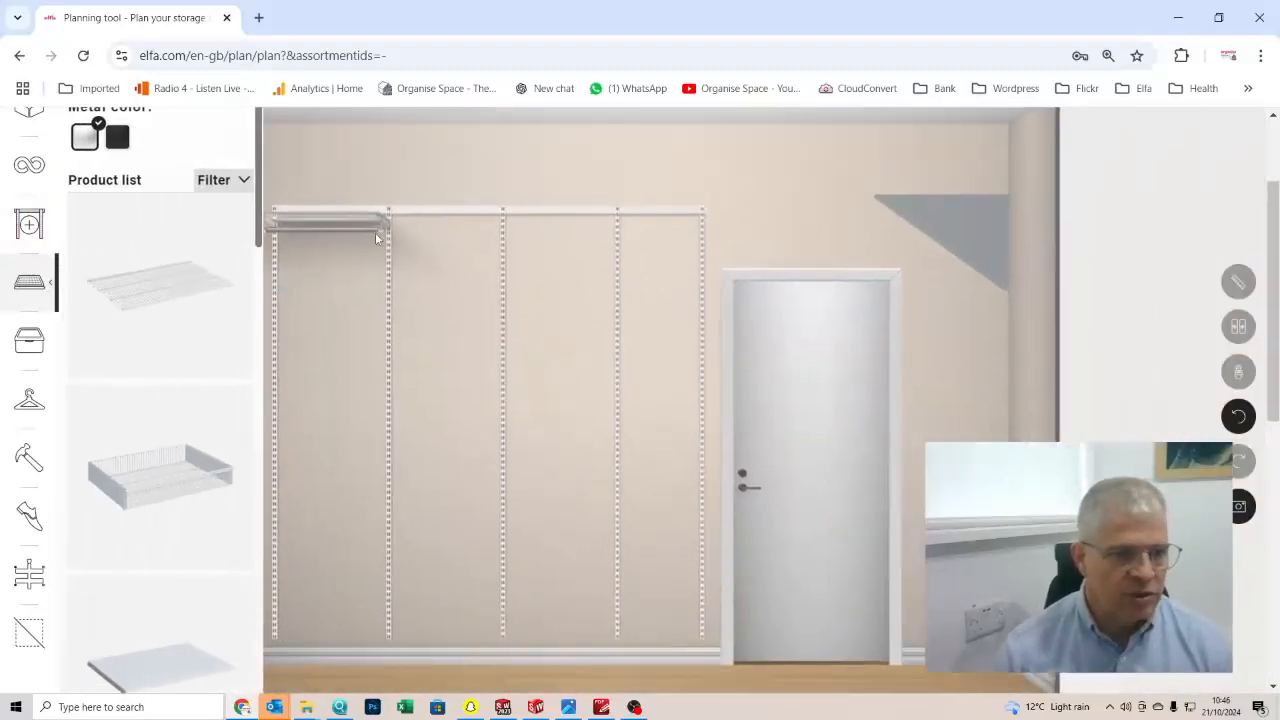
pyautogui.moveTo(209, 263); pyautogui.dragTo(382, 232)
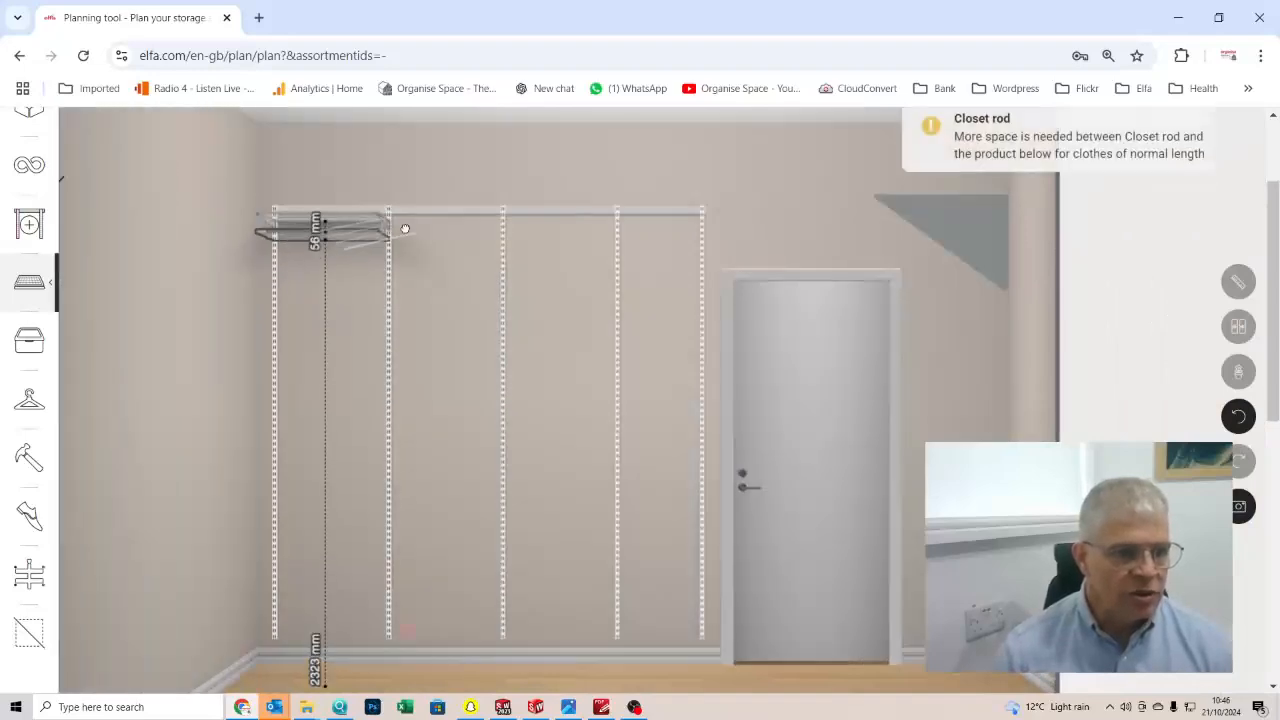
pyautogui.click(29, 399)
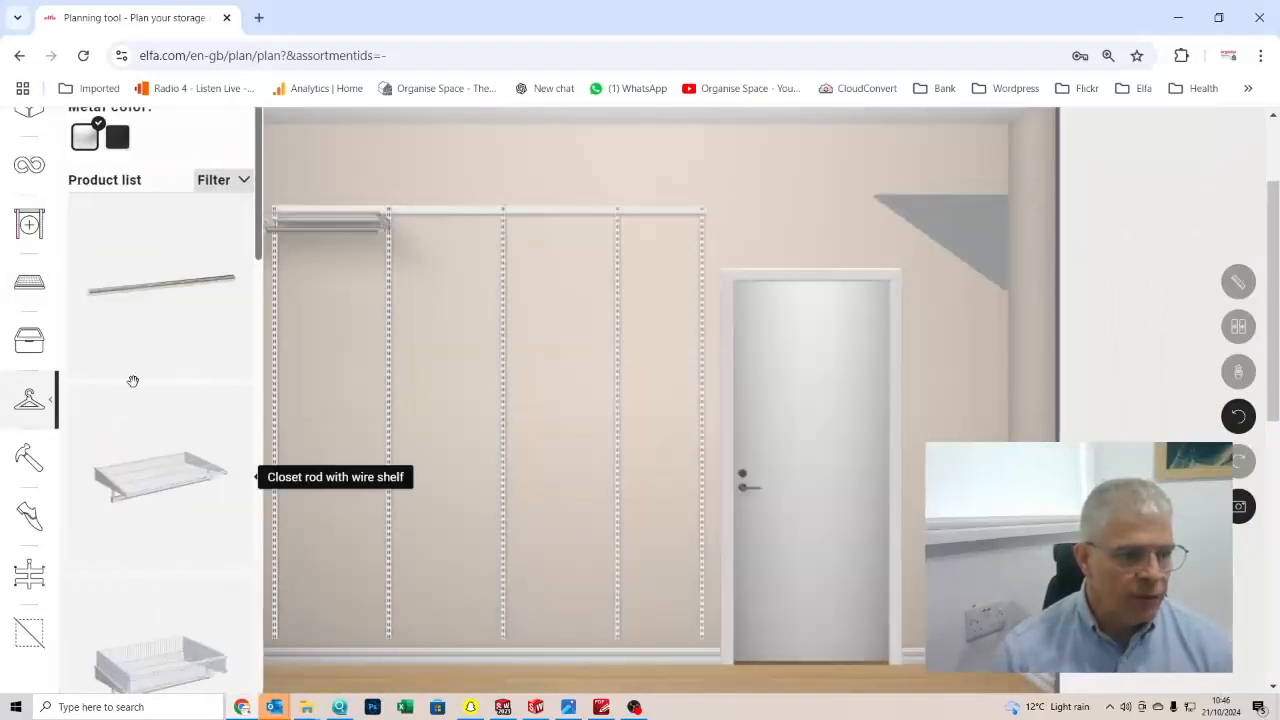
pyautogui.moveTo(170, 474); pyautogui.dragTo(443, 222)
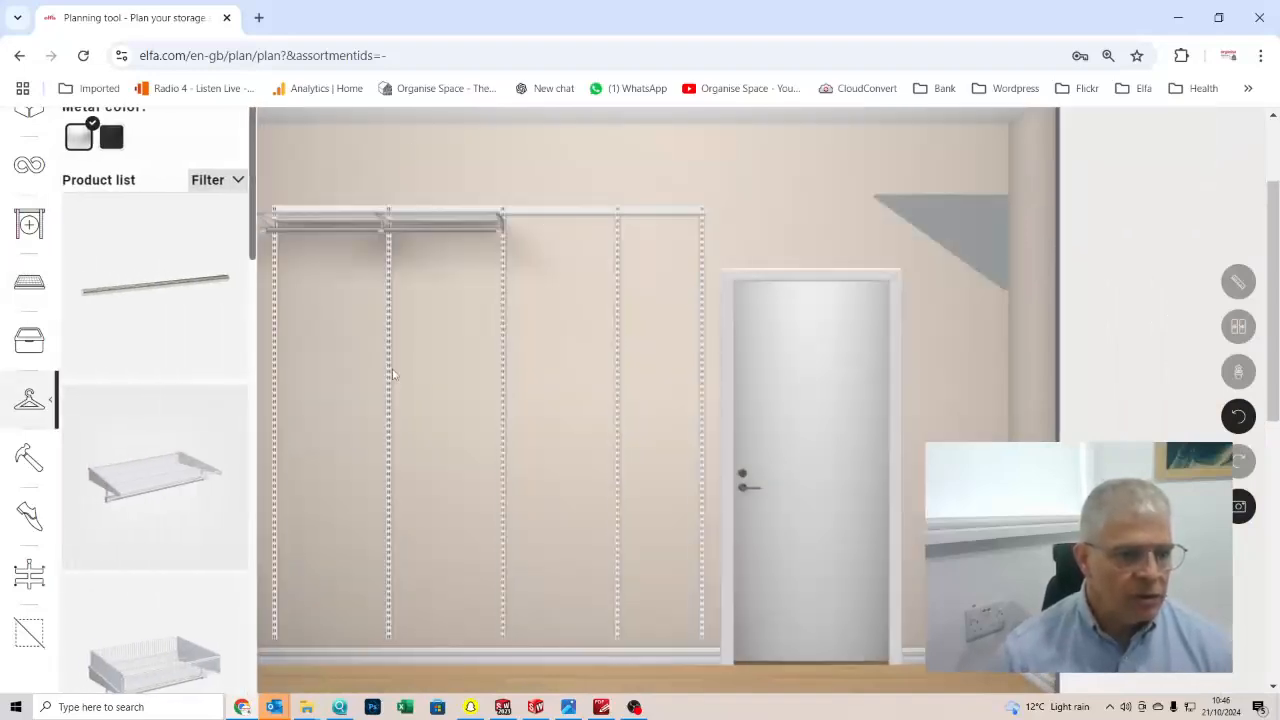
pyautogui.moveTo(240, 472); pyautogui.dragTo(578, 217)
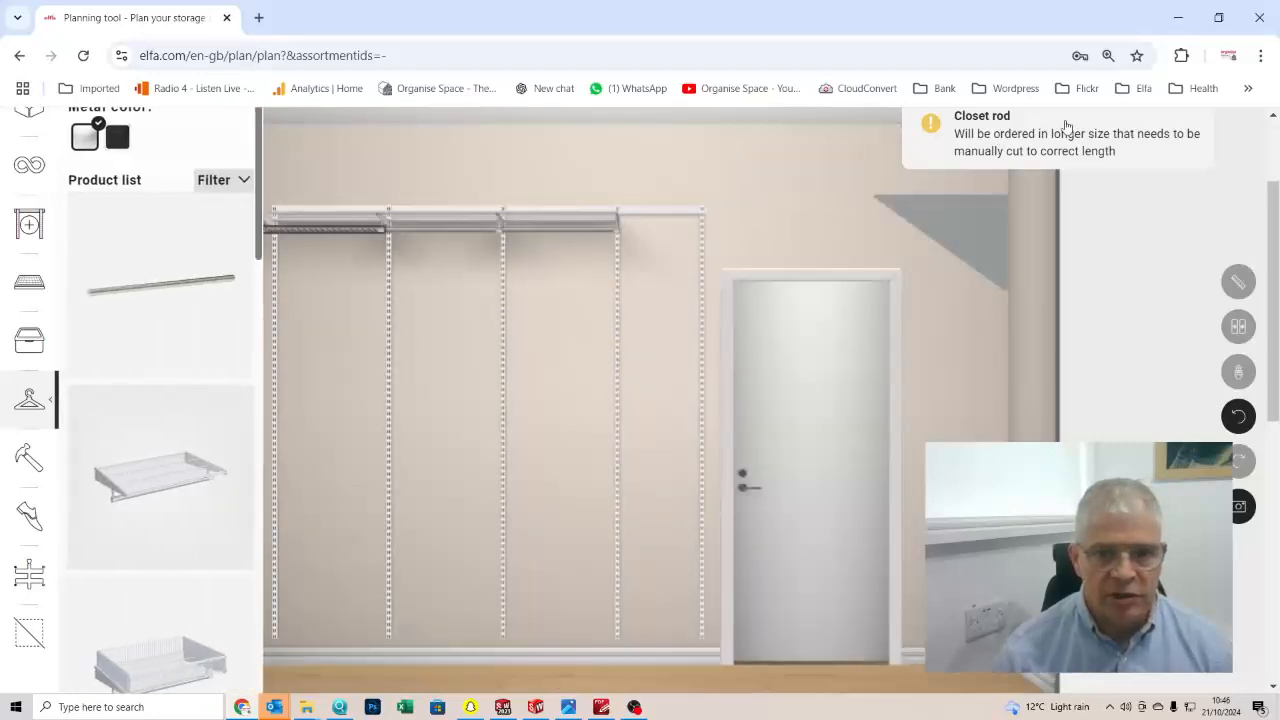
pyautogui.moveTo(278, 449); pyautogui.dragTo(660, 218)
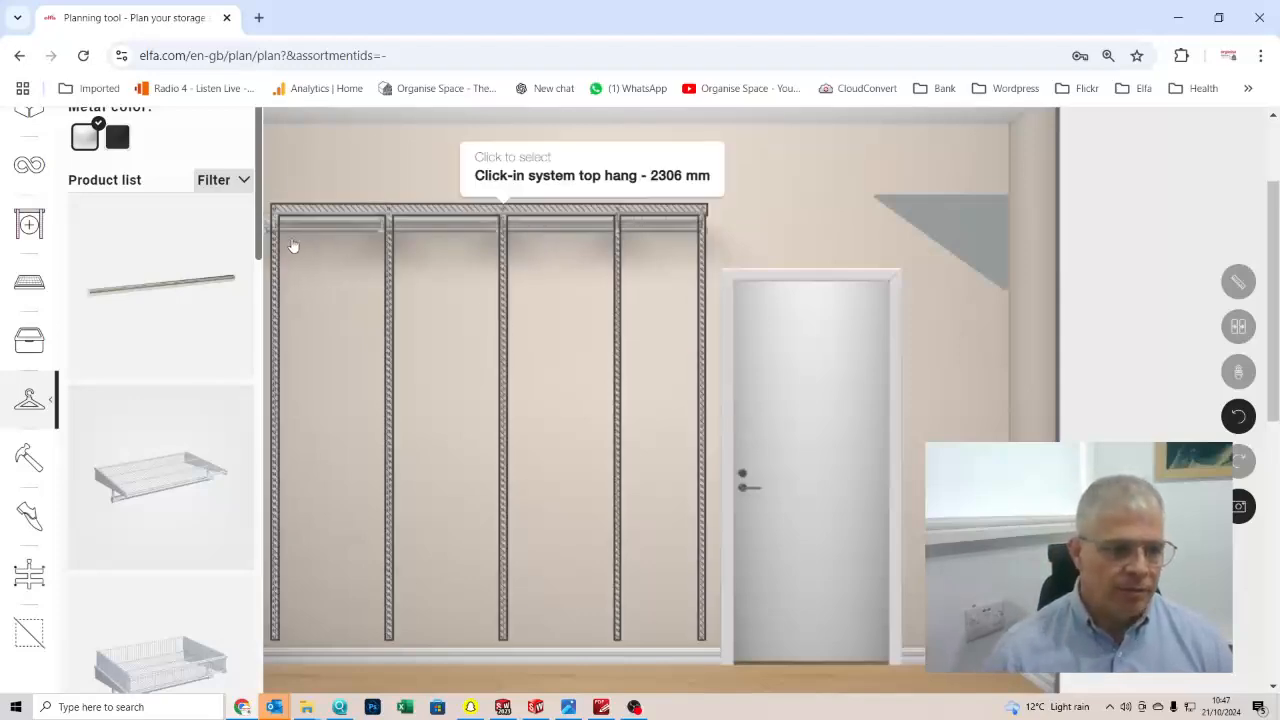
# - Place a second closet rod with wire shelf about halfway down the leftmost section for double hanging
pyautogui.click(52, 412)
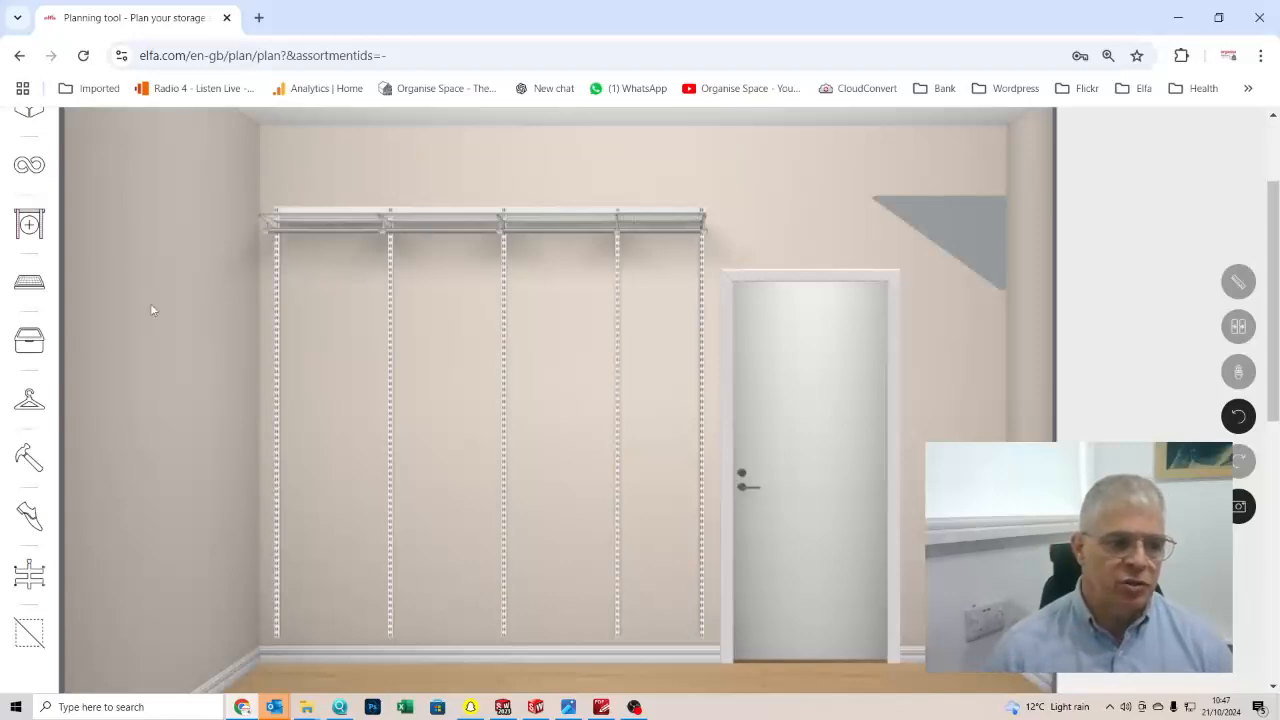
pyautogui.click(29, 400)
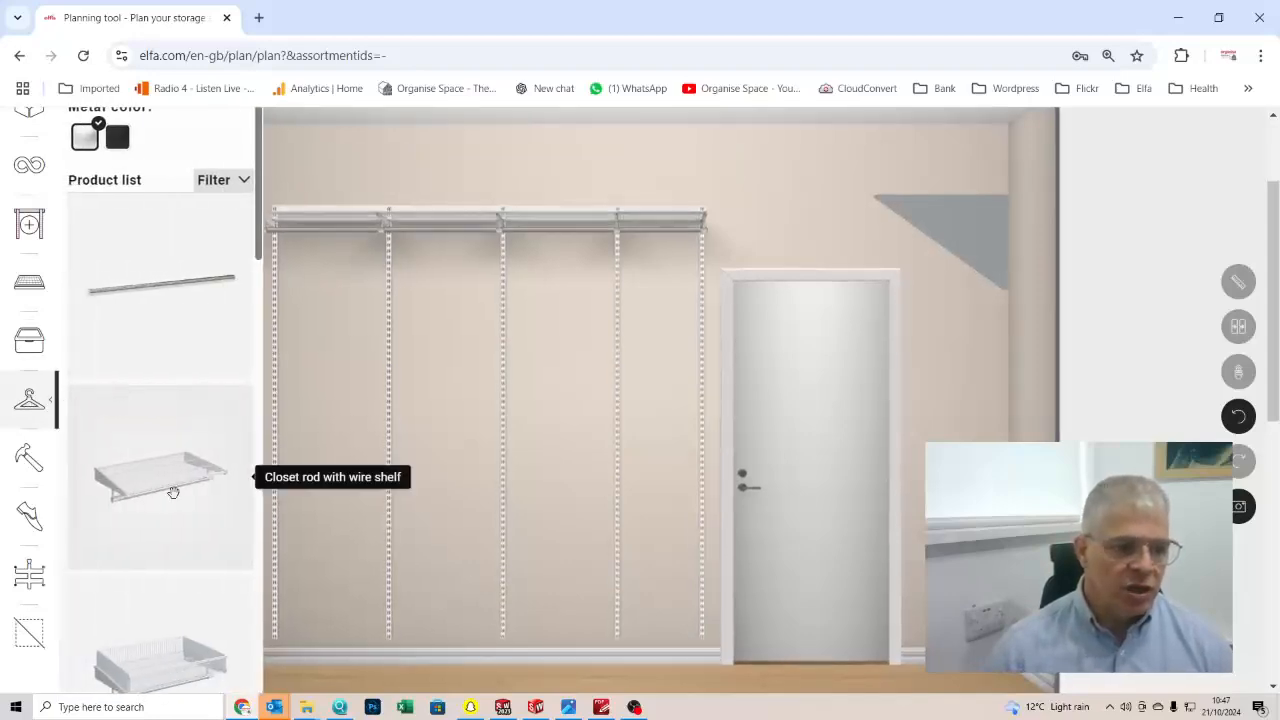
pyautogui.moveTo(138, 493); pyautogui.dragTo(343, 400)
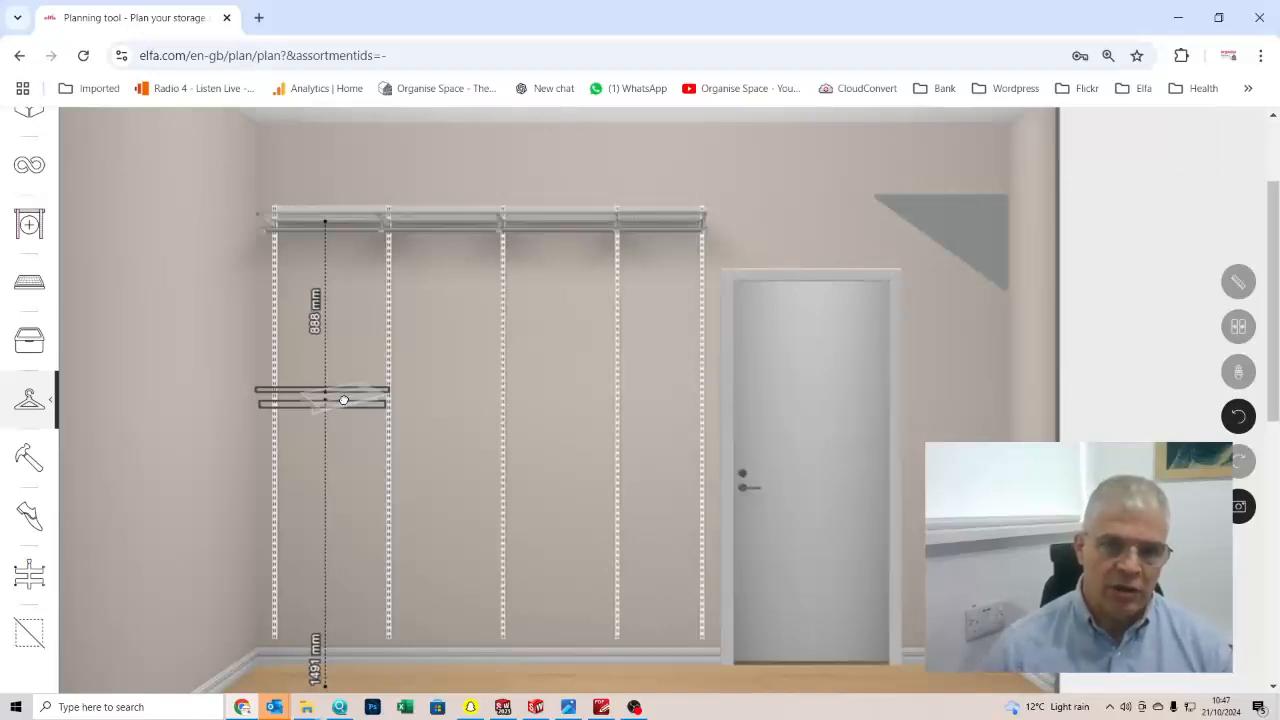
pyautogui.moveTo(343, 400)
pyautogui.mouseDown()
pyautogui.moveTo(338, 424)
pyautogui.moveTo(349, 366)
pyautogui.moveTo(348, 420)
pyautogui.mouseUp()
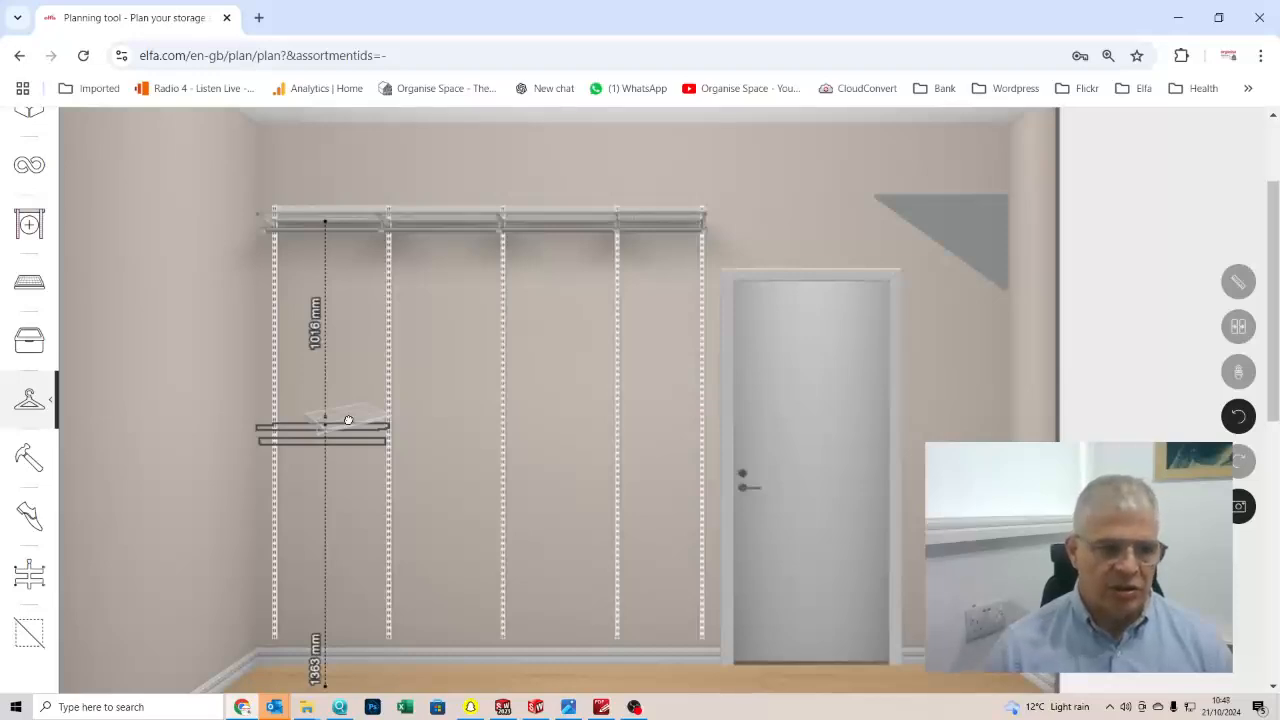
pyautogui.moveTo(348, 421); pyautogui.dragTo(345, 450)
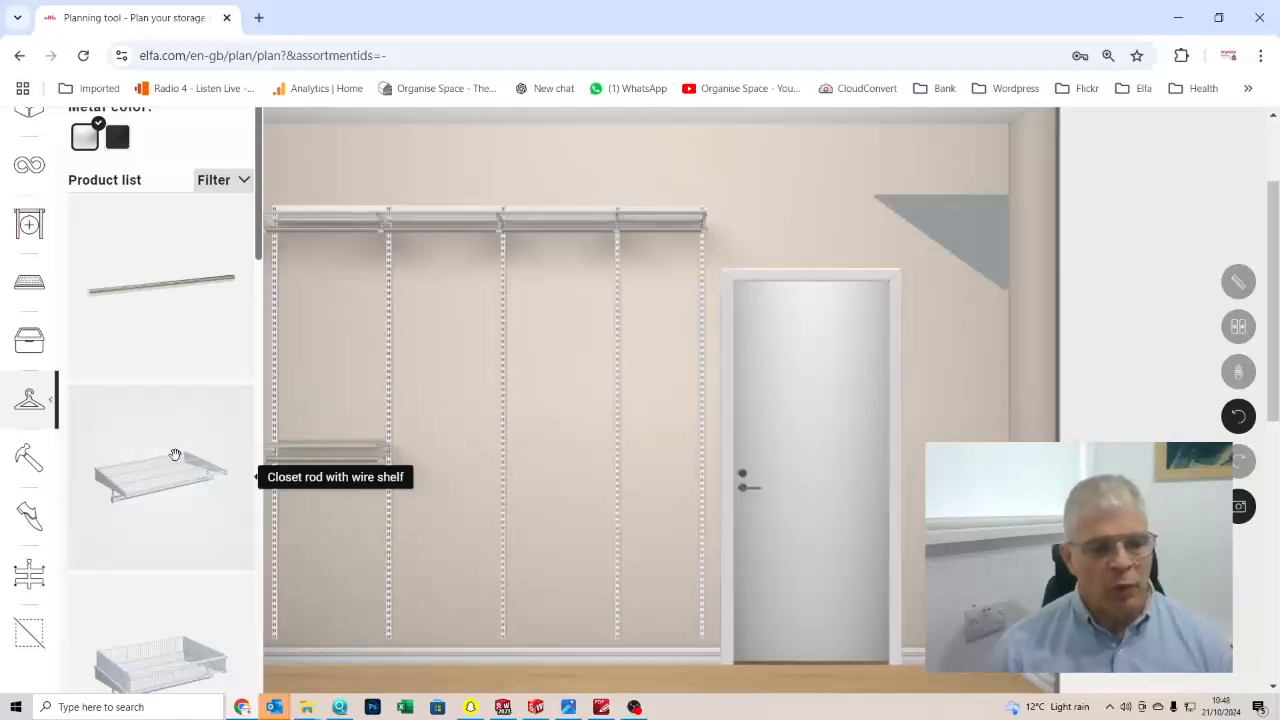
# - Place a closet rod with wire shelf slightly lower in the second section and a wire shelf basket at a similar level in the third
pyautogui.moveTo(155, 476); pyautogui.dragTo(441, 486)
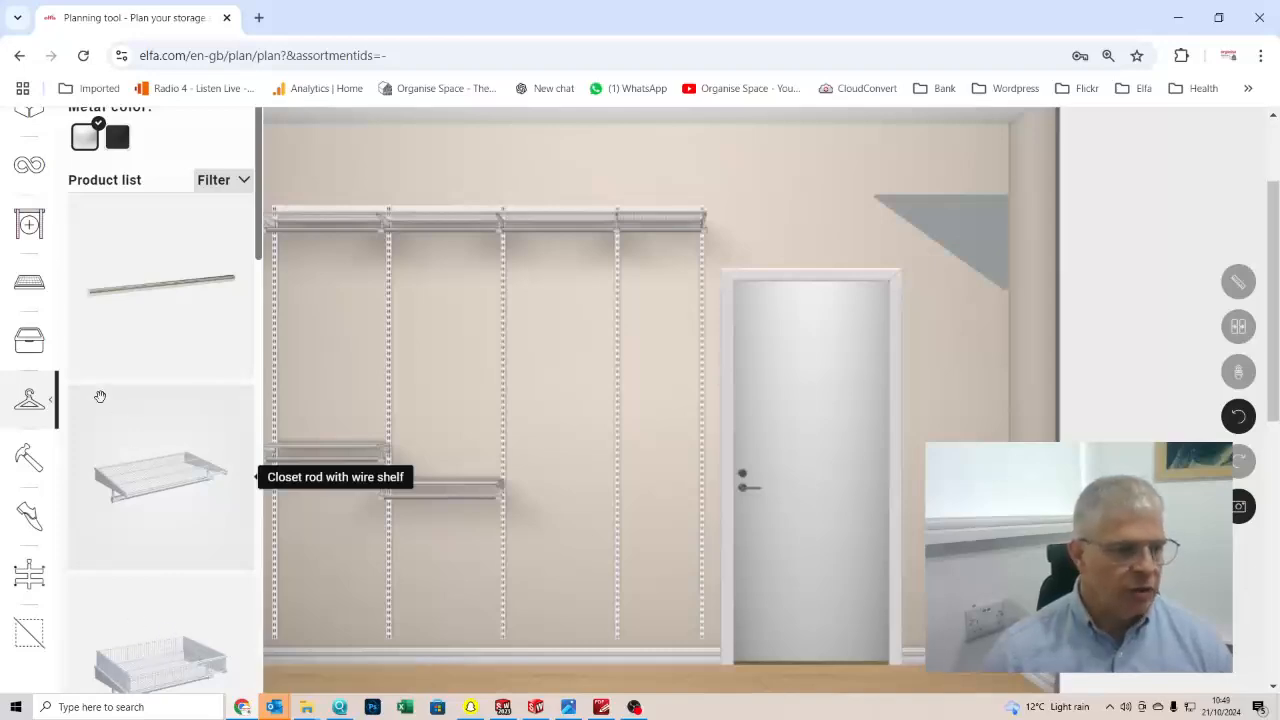
pyautogui.click(29, 281)
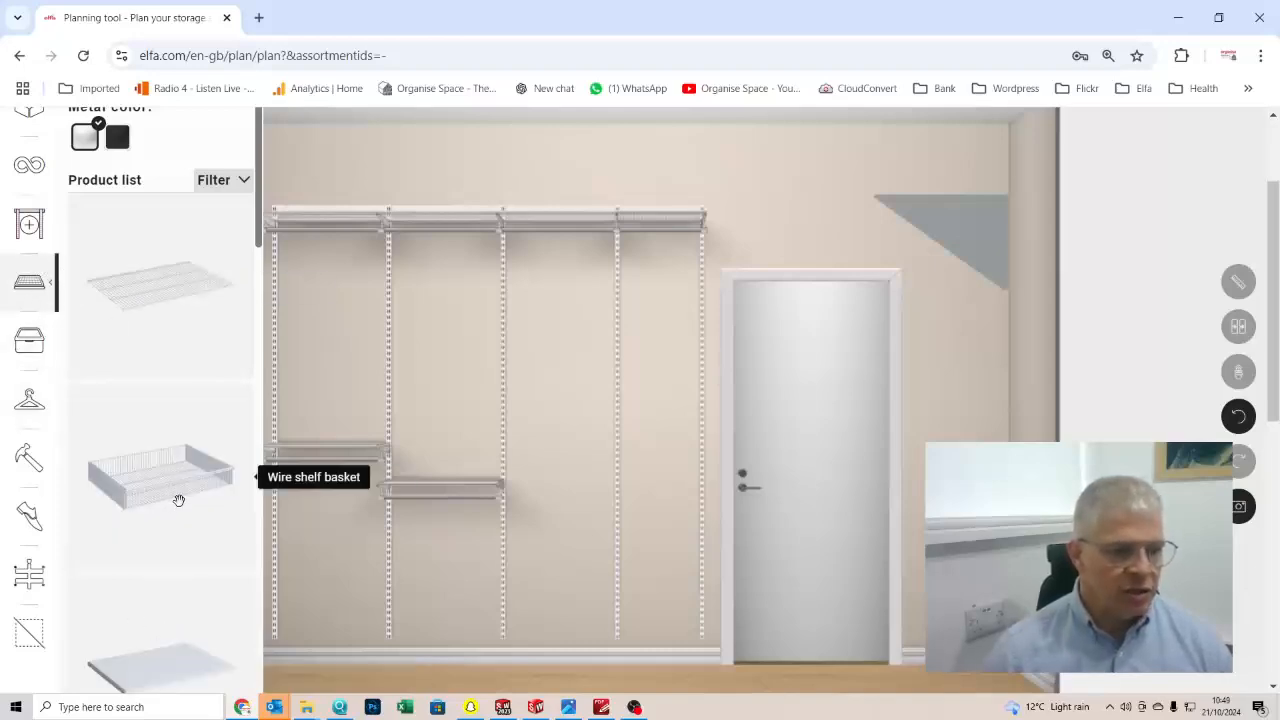
pyautogui.moveTo(178, 500); pyautogui.dragTo(560, 494)
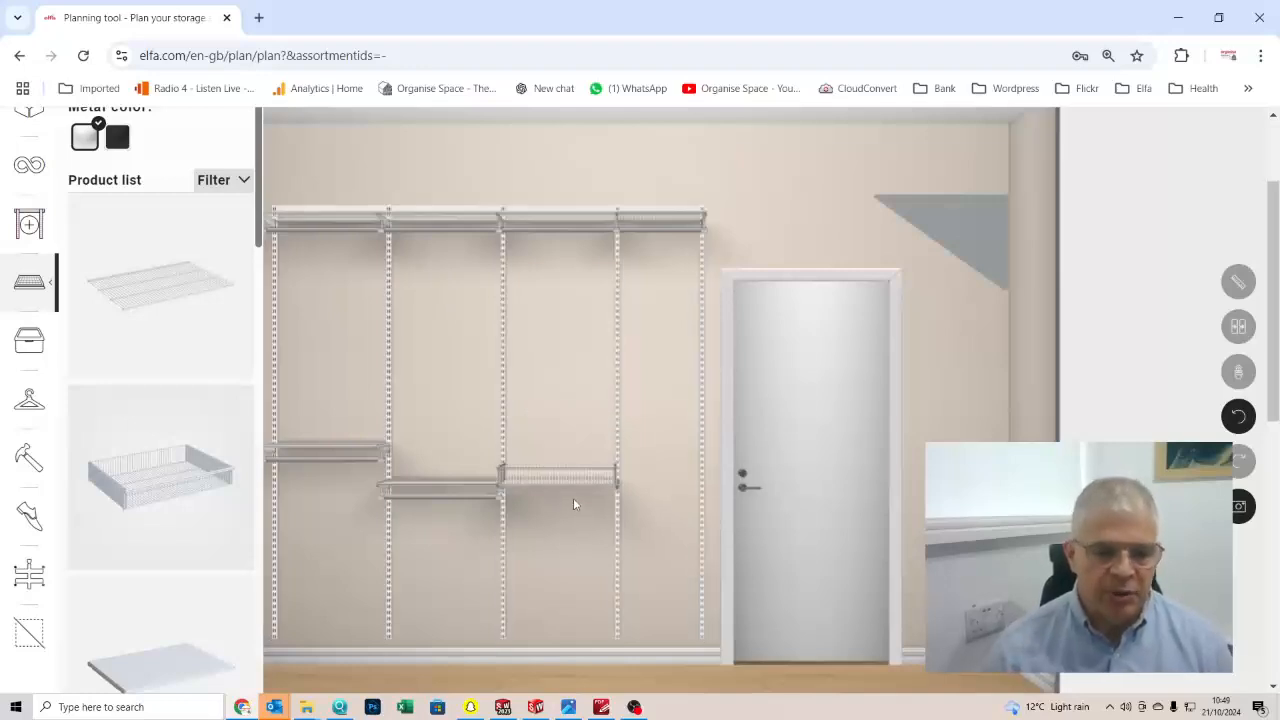
# - Preview the whole system in the black metal colour and switch it back to white
pyautogui.click(36, 340)
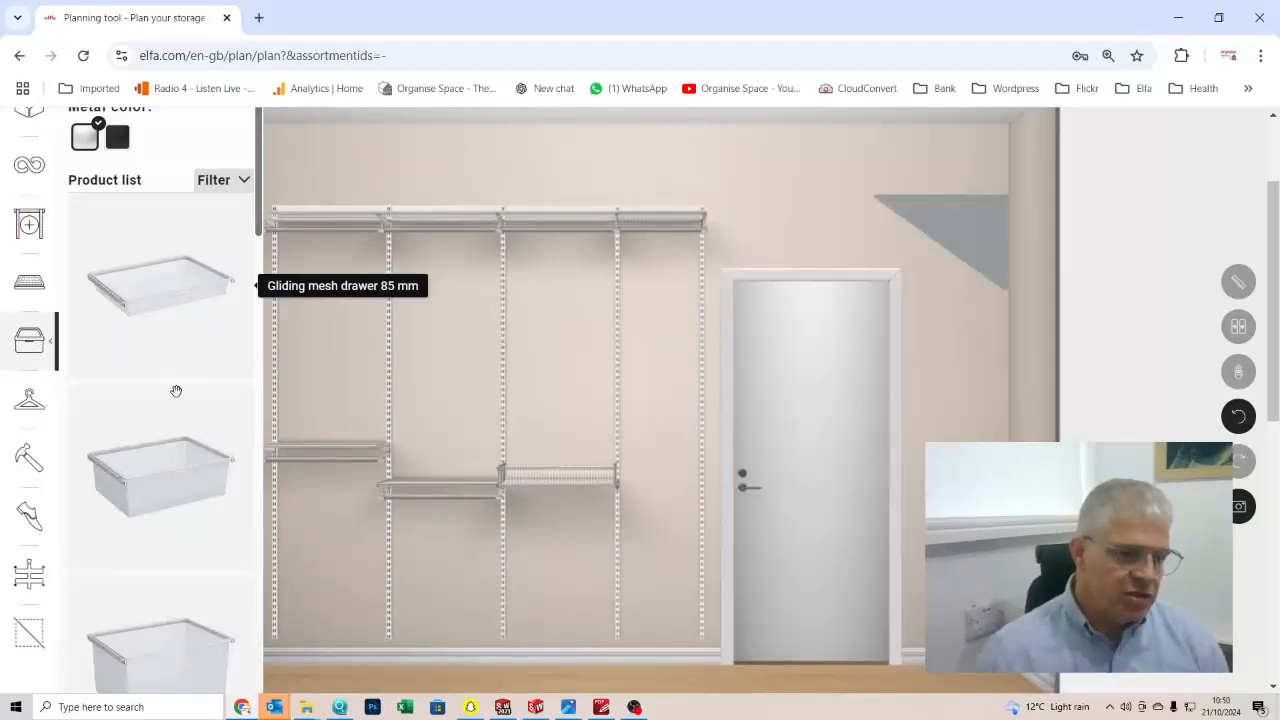
pyautogui.moveTo(257, 228)
pyautogui.mouseDown()
pyautogui.moveTo(285, 398)
pyautogui.moveTo(270, 560)
pyautogui.moveTo(281, 230)
pyautogui.mouseUp()
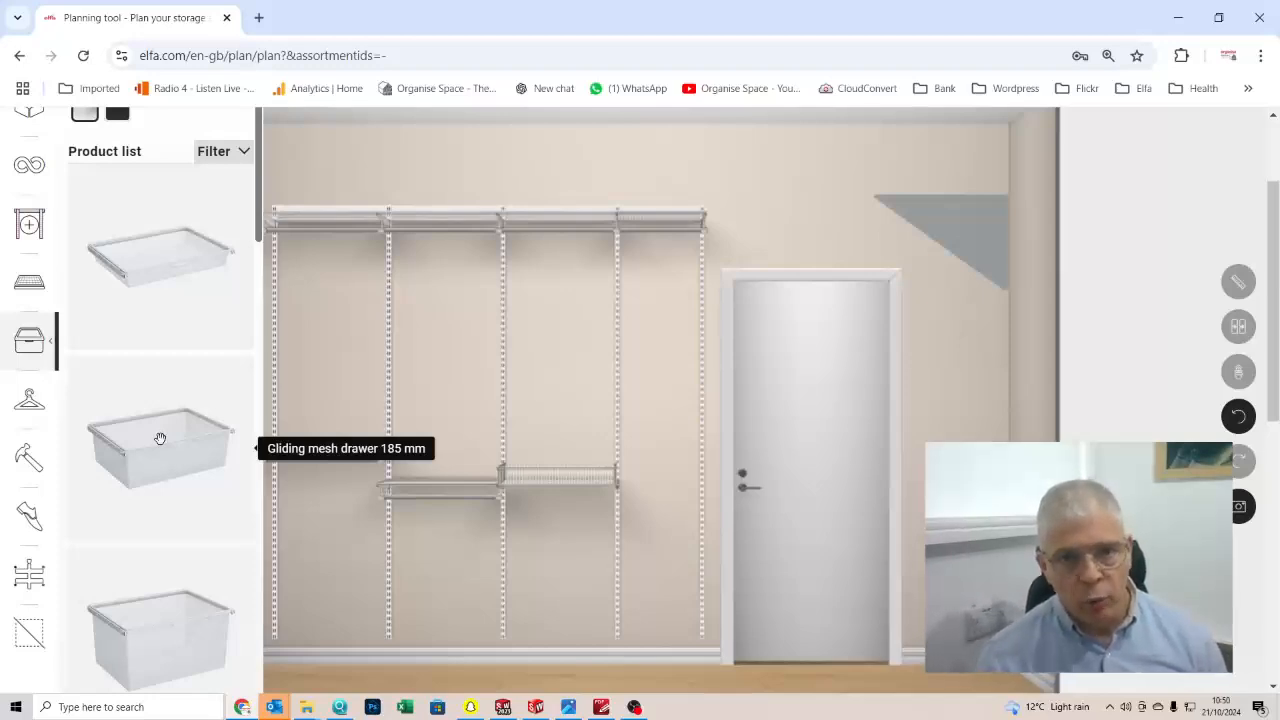
pyautogui.click(160, 438)
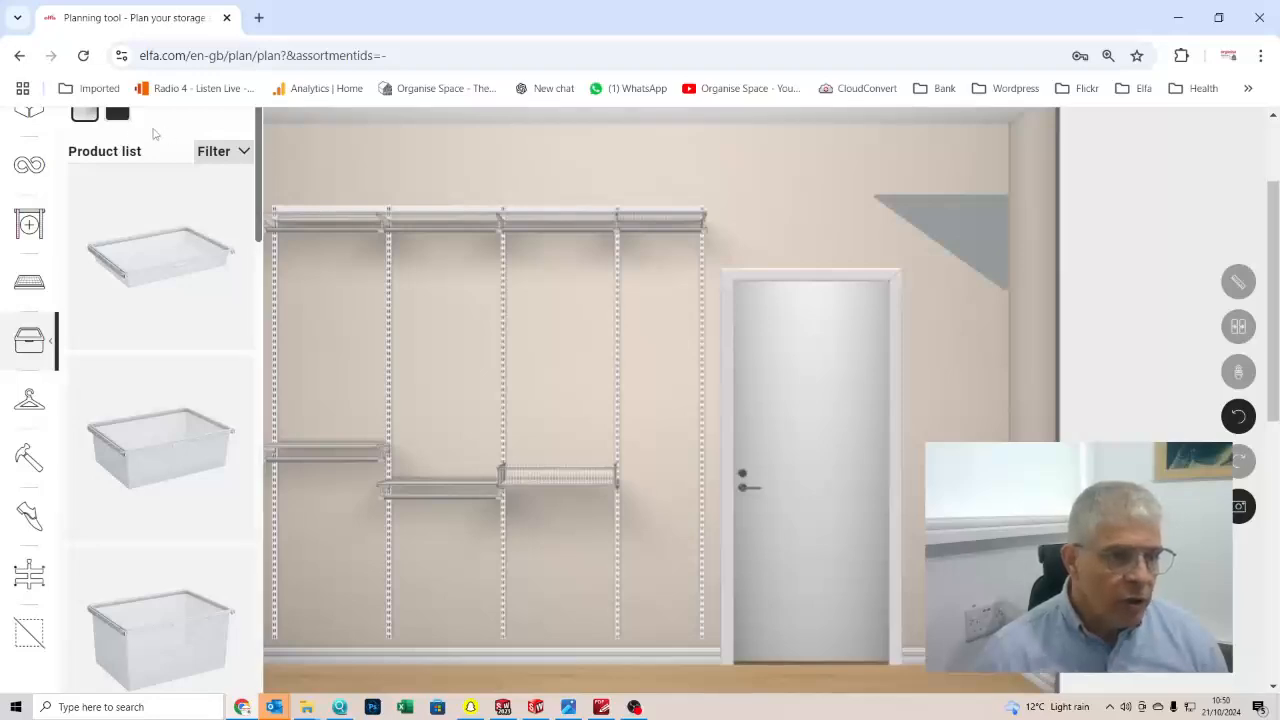
pyautogui.click(118, 118)
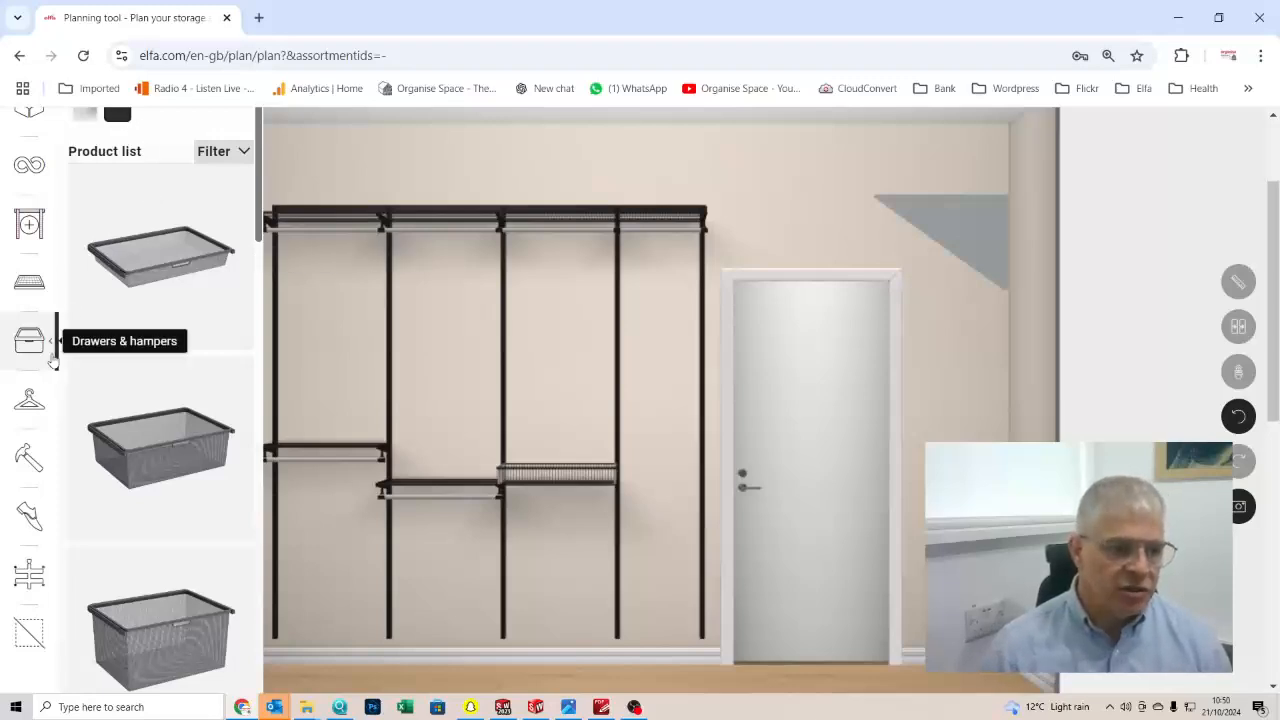
pyautogui.click(86, 117)
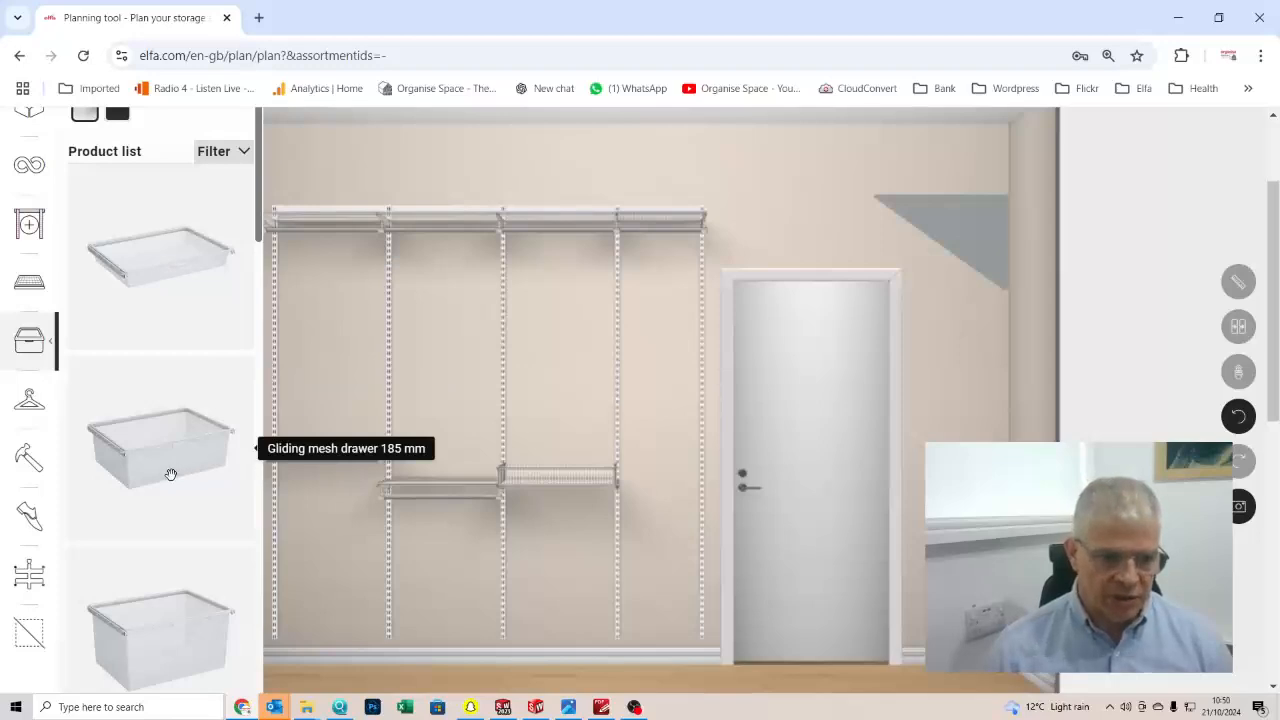
# - Place a 285 mm high gliding mesh drawer at the base of the third section and raise it to about 146 mm above the floor
pyautogui.moveTo(171, 474); pyautogui.dragTo(300, 500)
pyautogui.click(48, 340)
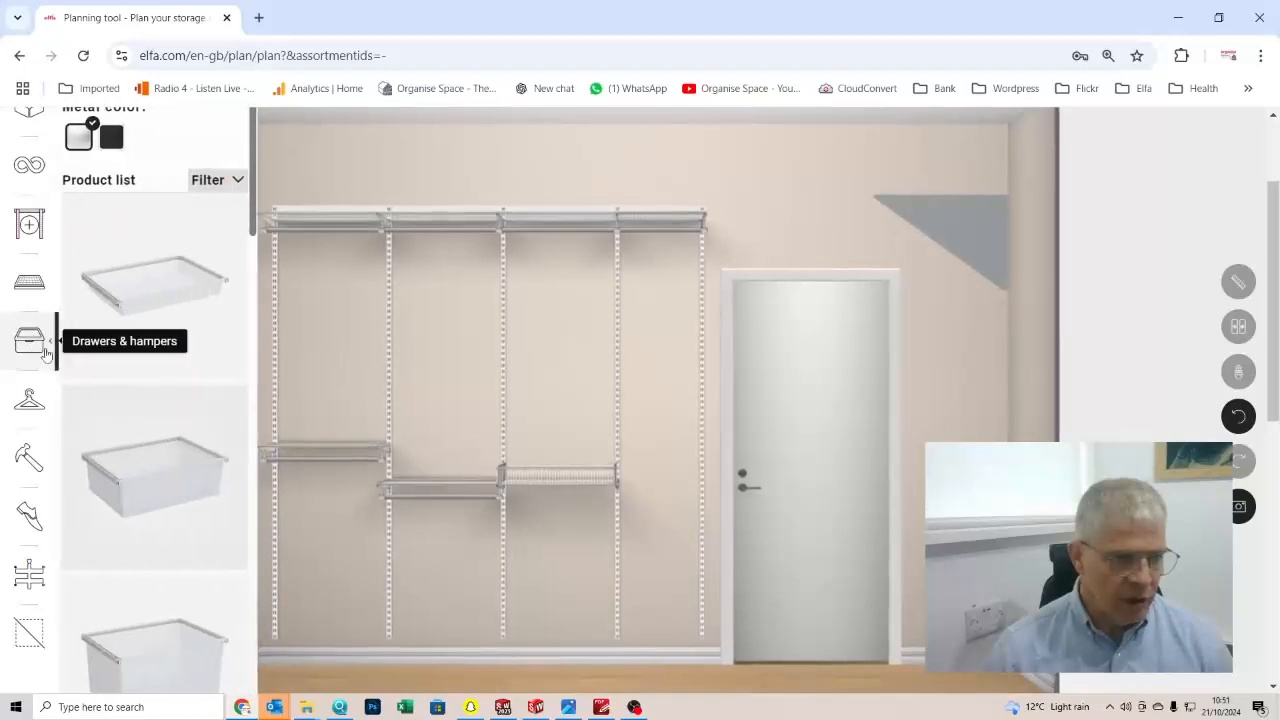
pyautogui.moveTo(155, 655); pyautogui.dragTo(558, 659)
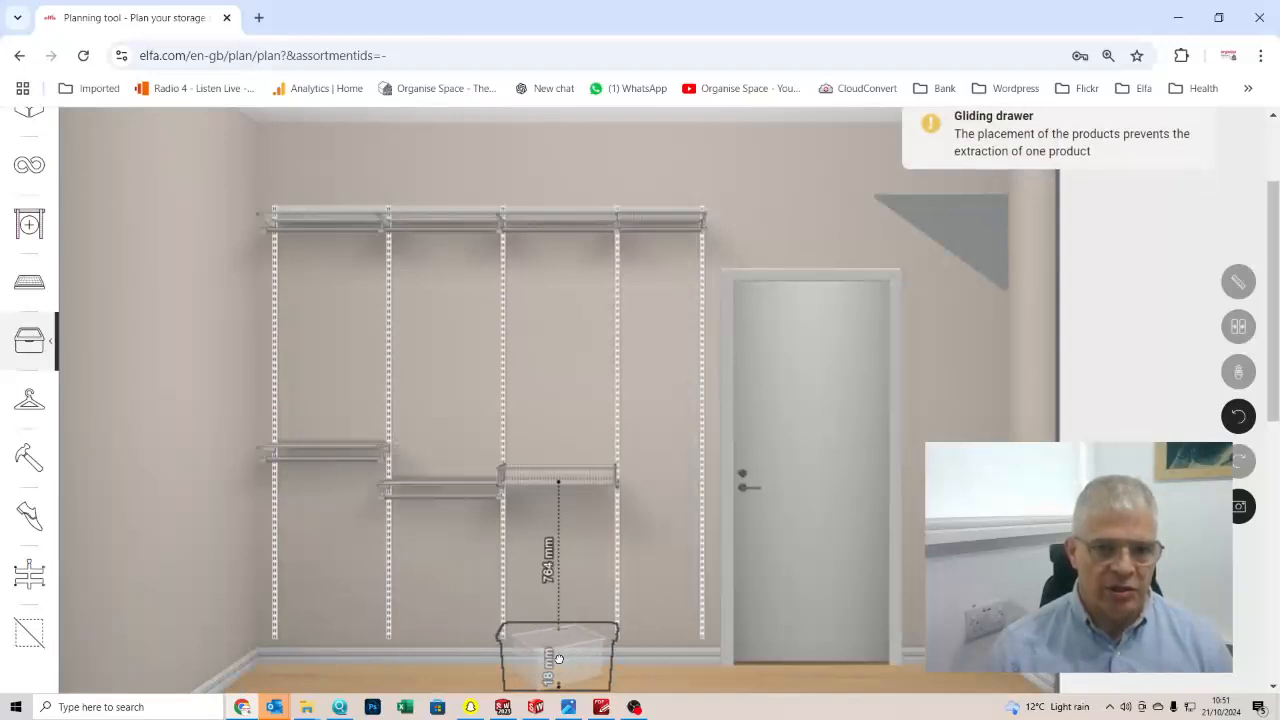
pyautogui.moveTo(559, 659); pyautogui.dragTo(563, 651)
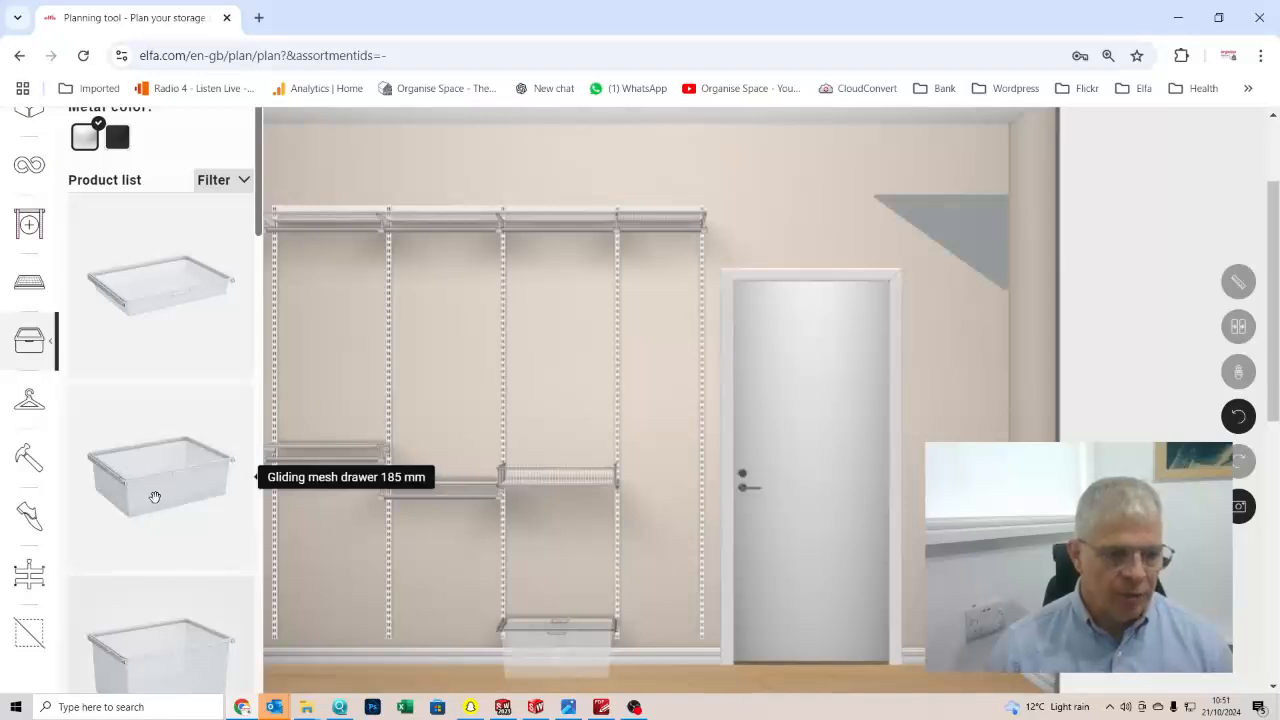
pyautogui.click(557, 632)
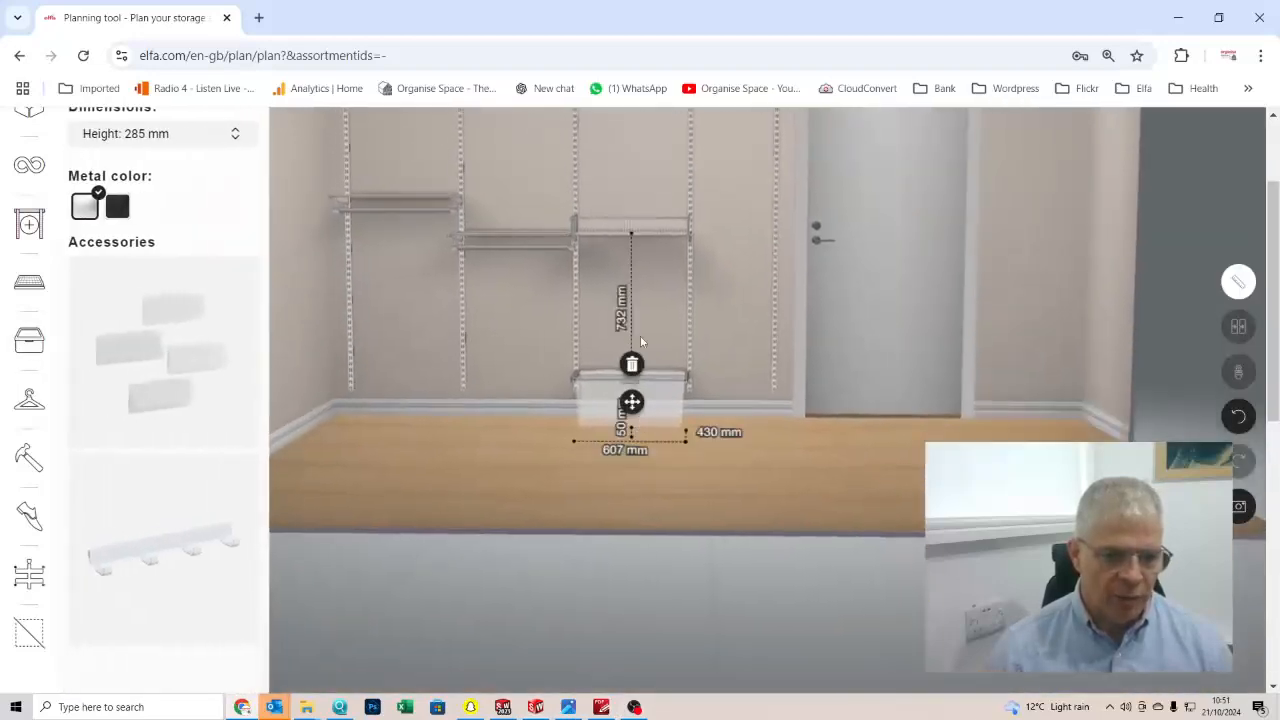
pyautogui.moveTo(631, 401); pyautogui.dragTo(635, 385)
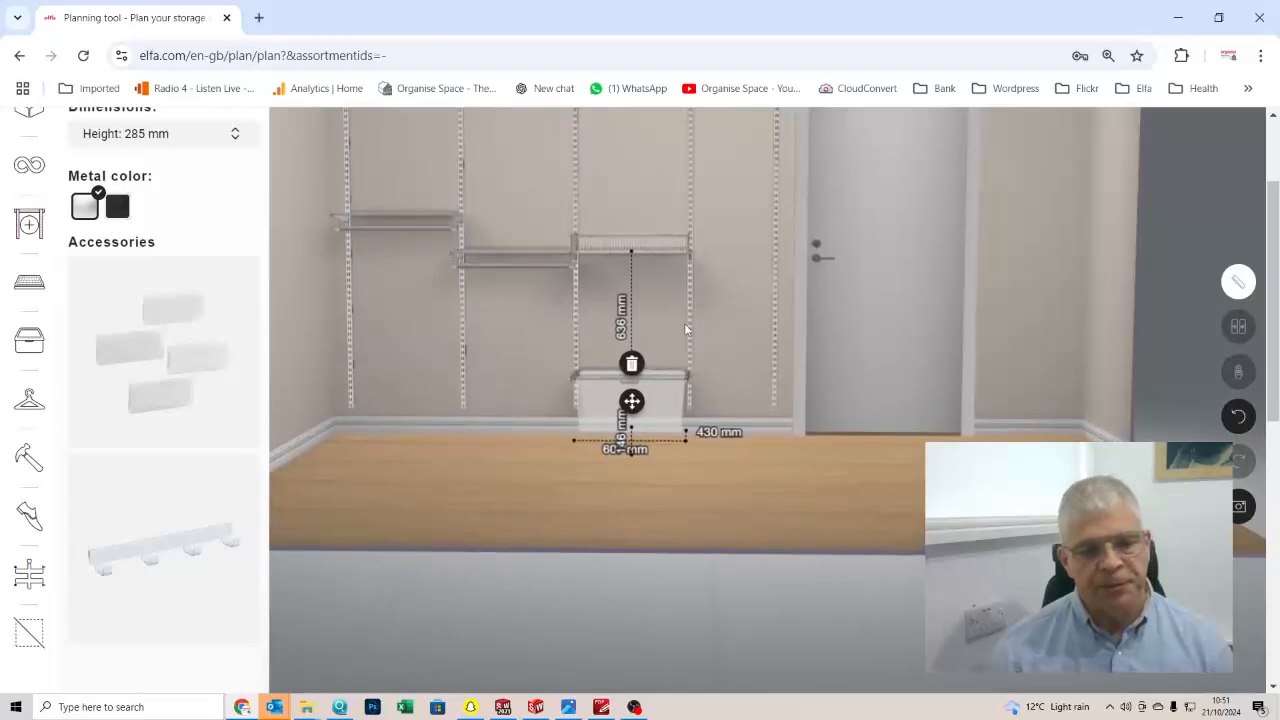
# - Stack two 185 mm gliding mesh drawers above the 285 mm drawer in the third section
pyautogui.click(32, 348)
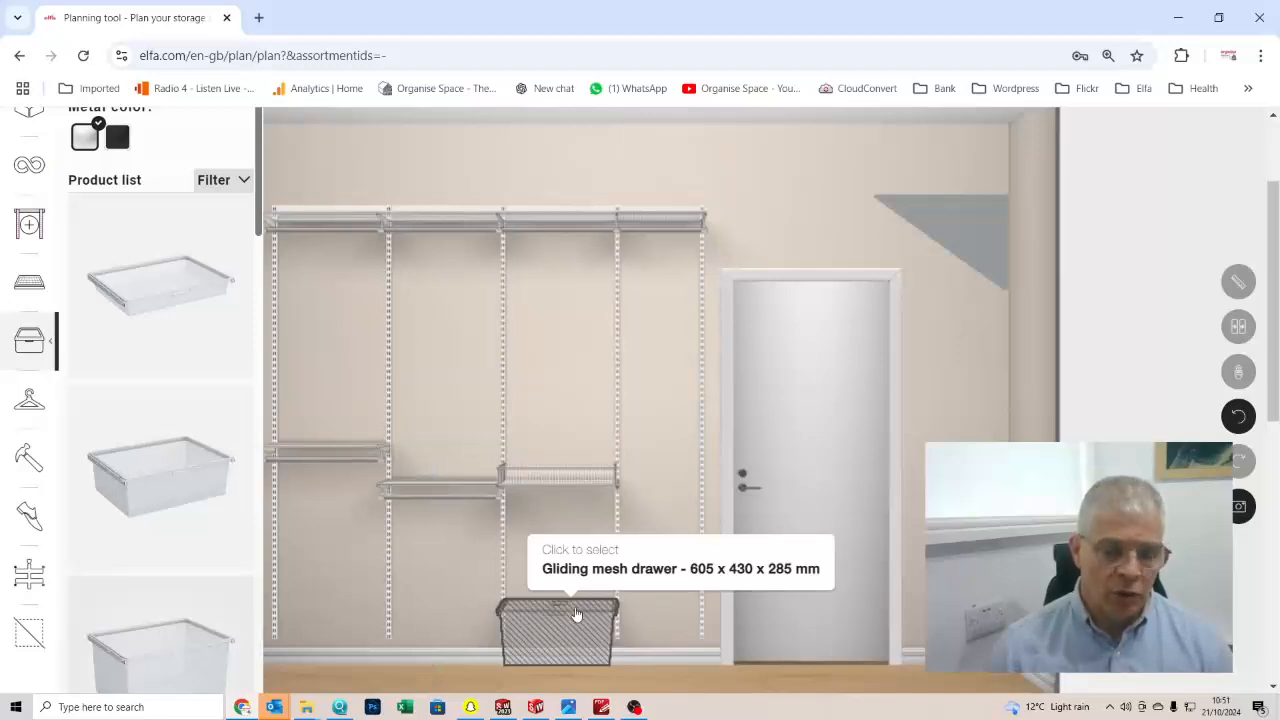
pyautogui.moveTo(164, 478); pyautogui.dragTo(543, 580)
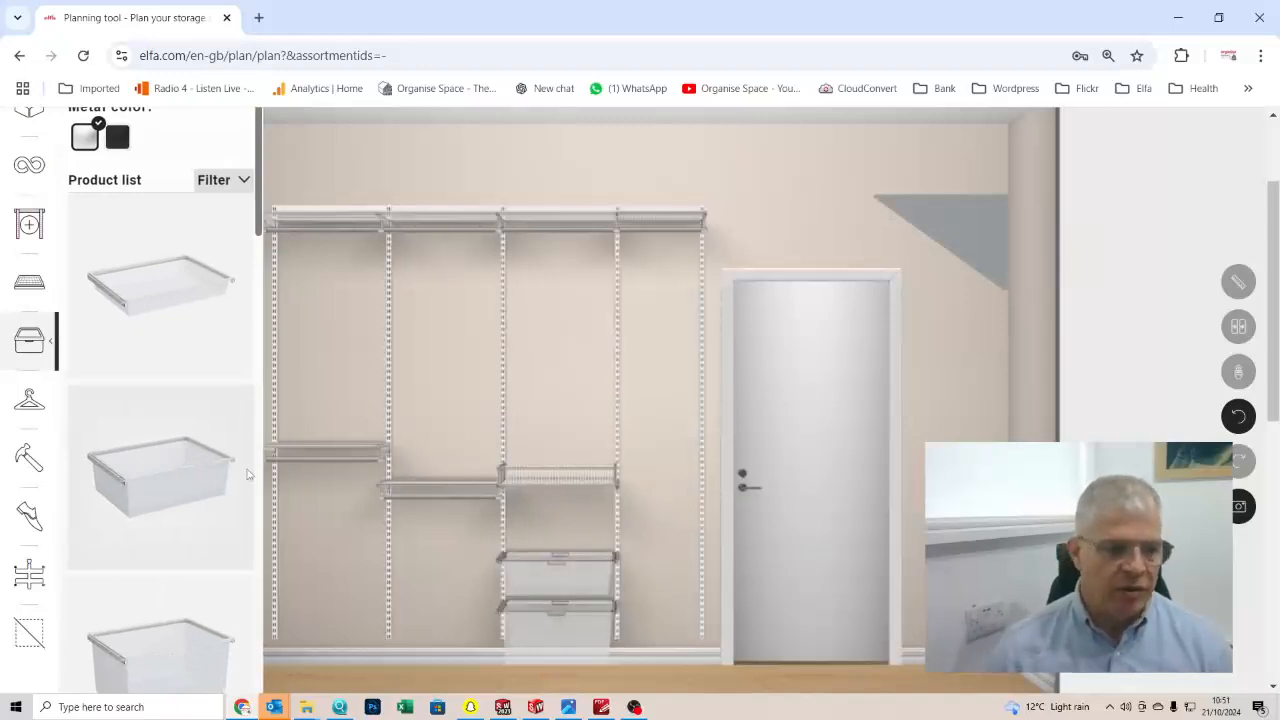
pyautogui.moveTo(176, 496); pyautogui.dragTo(571, 530)
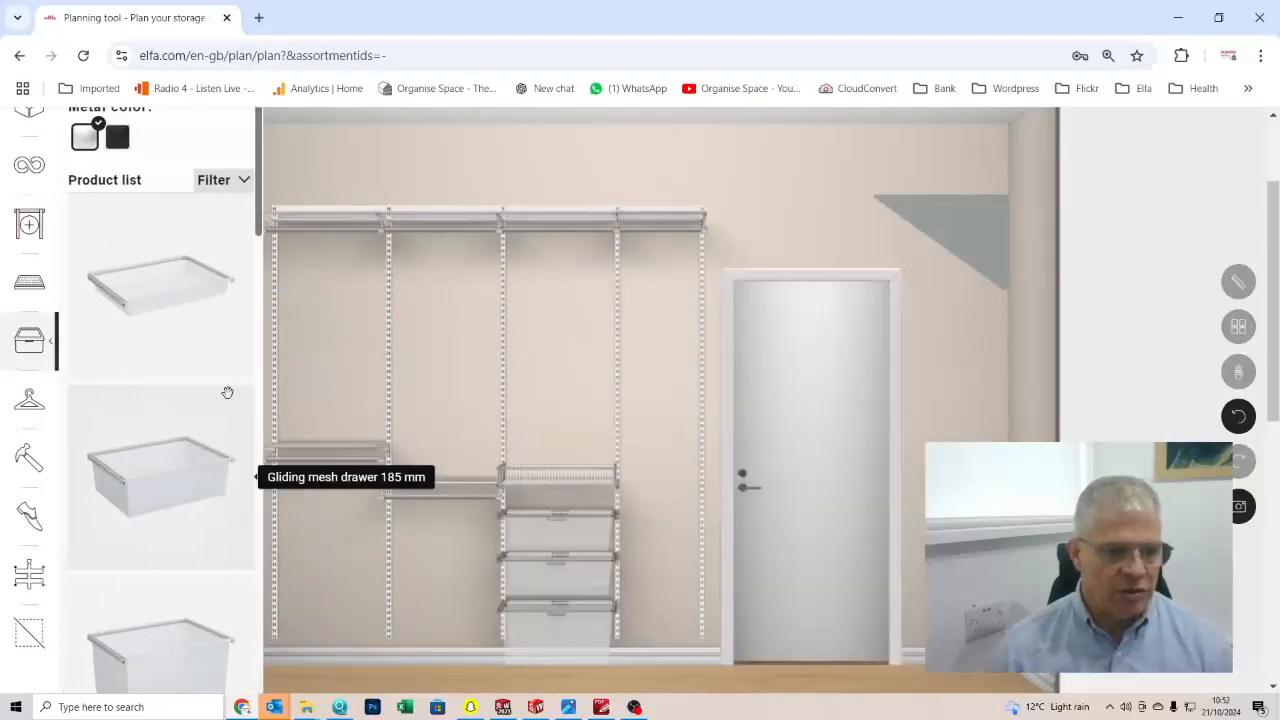
# - Raise the third section's wire shelf basket to about 1193 mm above the floor and add an 85 mm gliding mesh drawer beneath it
pyautogui.click(587, 482)
pyautogui.moveTo(632, 389); pyautogui.dragTo(632, 365)
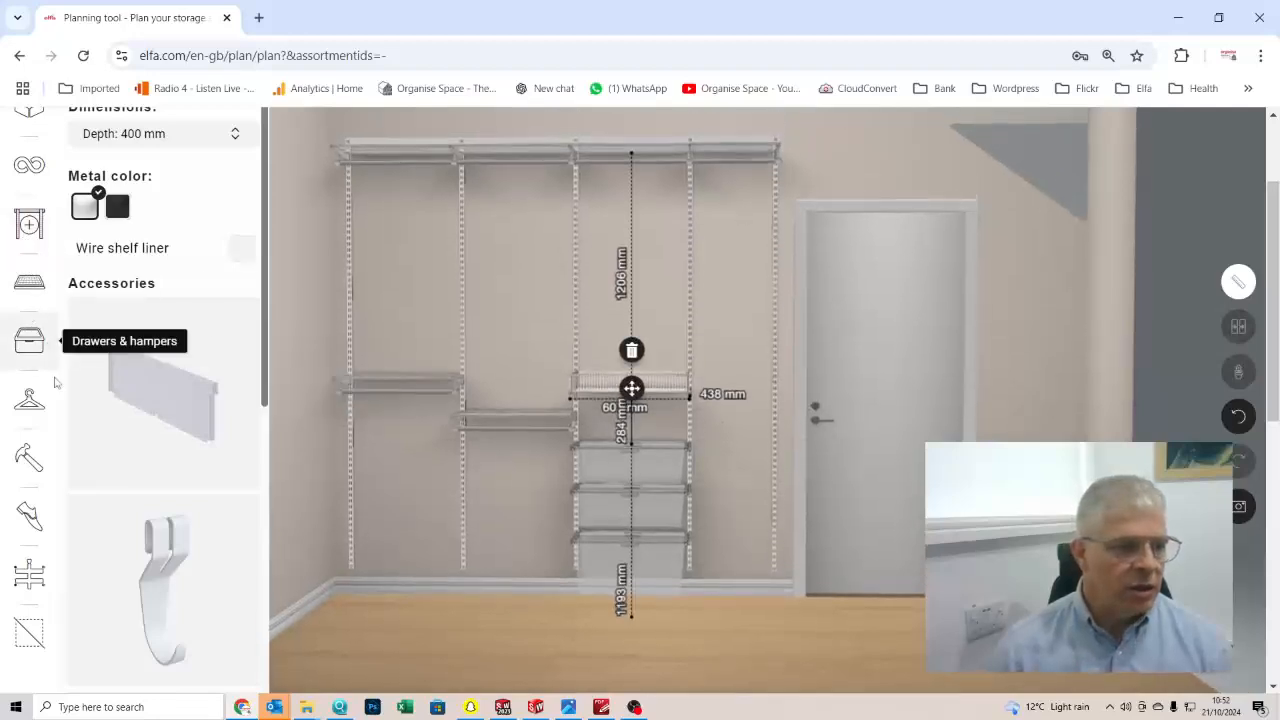
pyautogui.click(40, 352)
pyautogui.moveTo(163, 305); pyautogui.dragTo(579, 504)
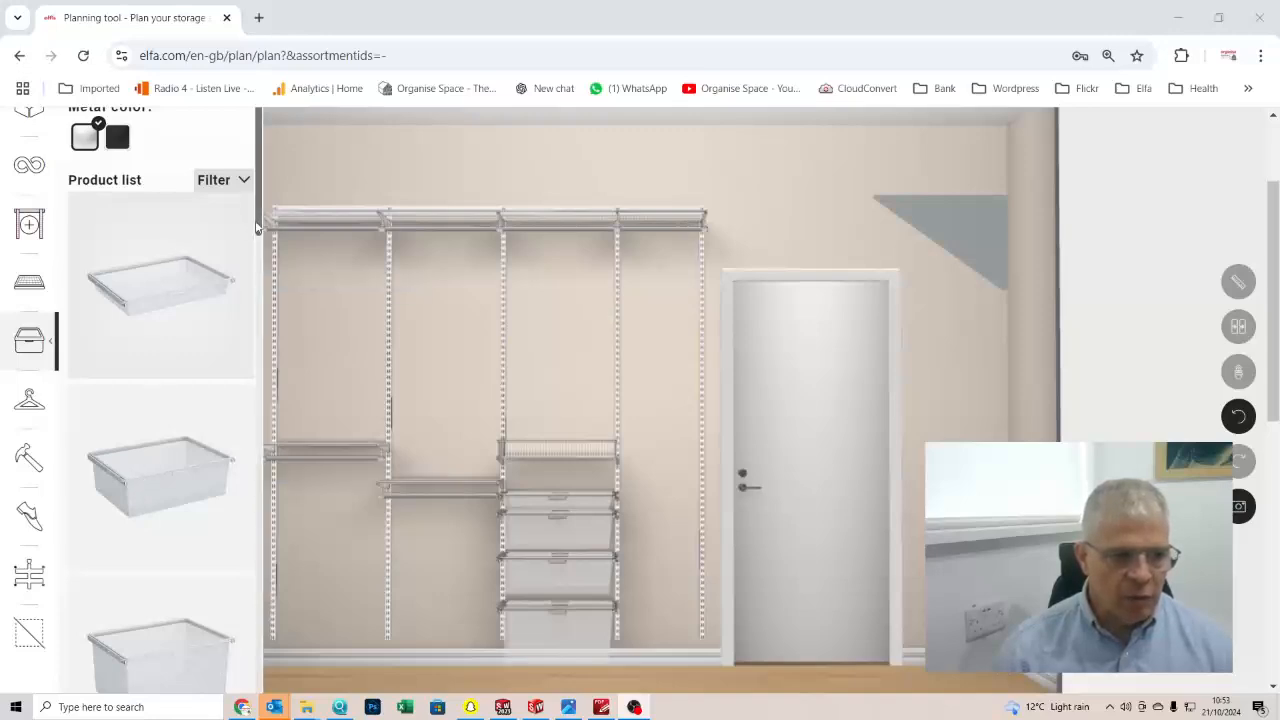
pyautogui.click(44, 527)
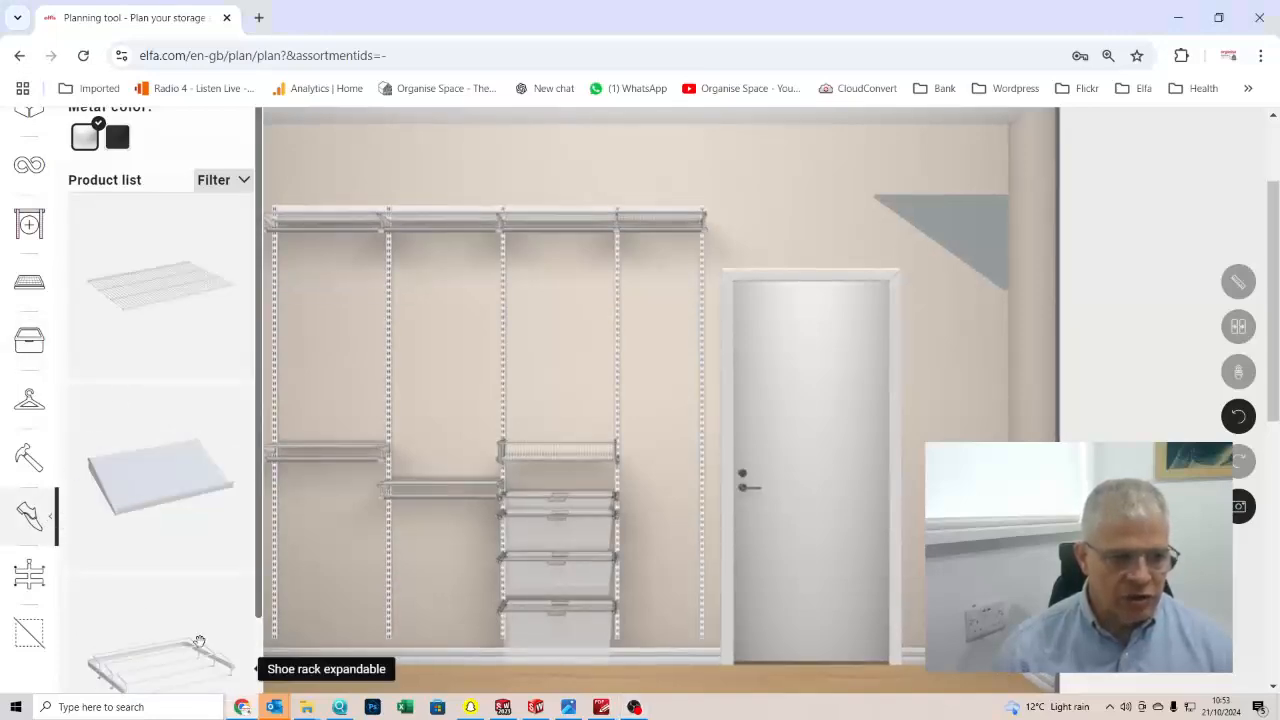
pyautogui.scroll(-1, 250, 600)
pyautogui.moveTo(200, 591); pyautogui.dragTo(5, 527)
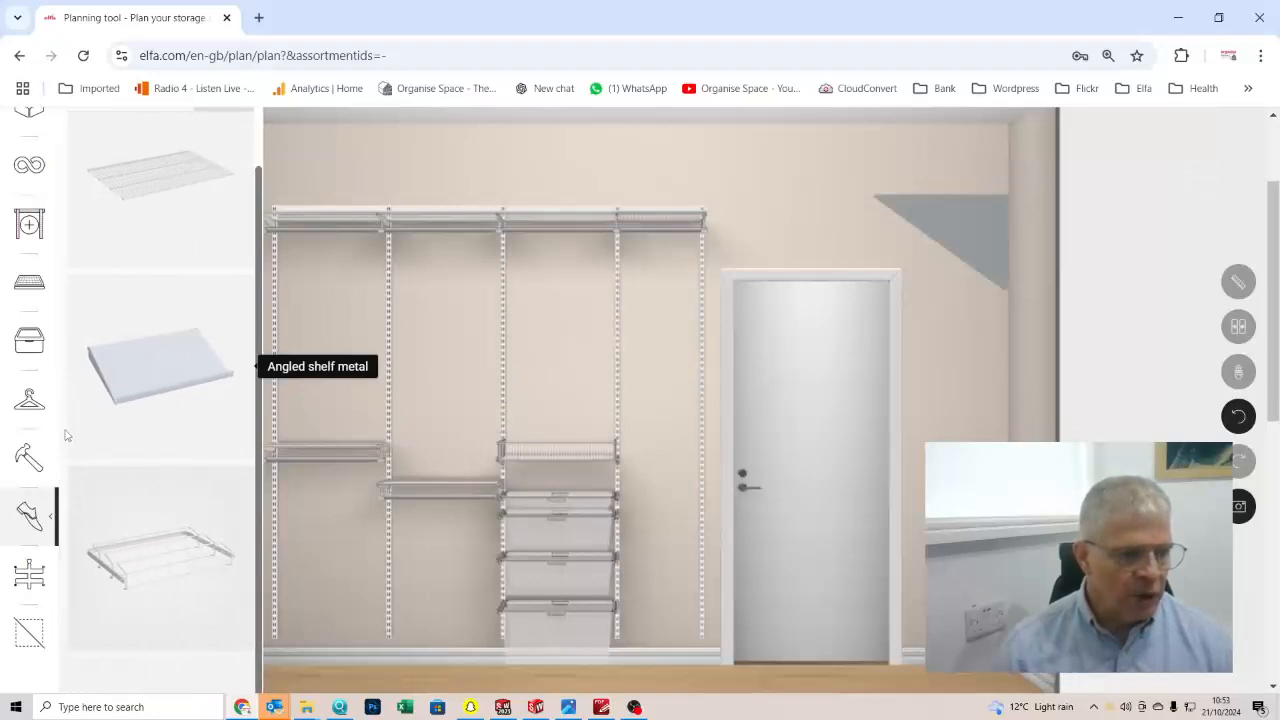
# - Place a 185 mm gliding mesh drawer low in the fourth section and raise it to about 500 mm above the floor
pyautogui.click(29, 341)
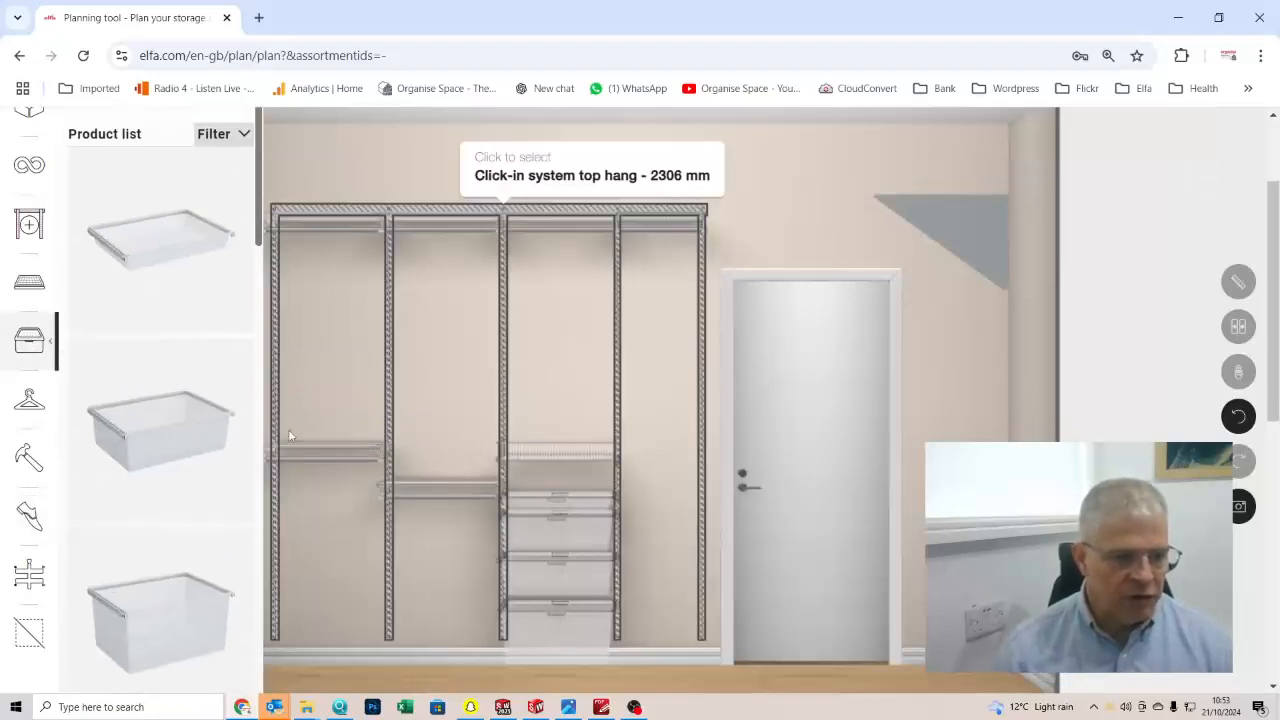
pyautogui.moveTo(149, 451); pyautogui.dragTo(664, 625)
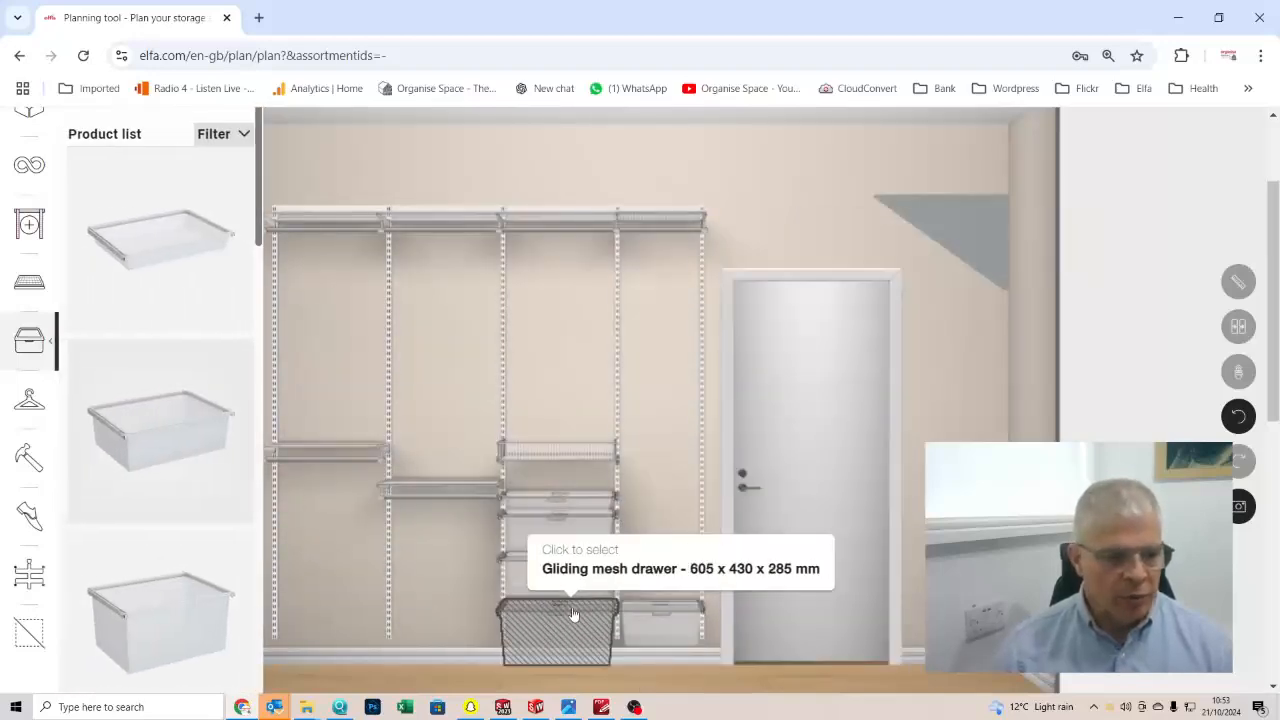
pyautogui.click(646, 634)
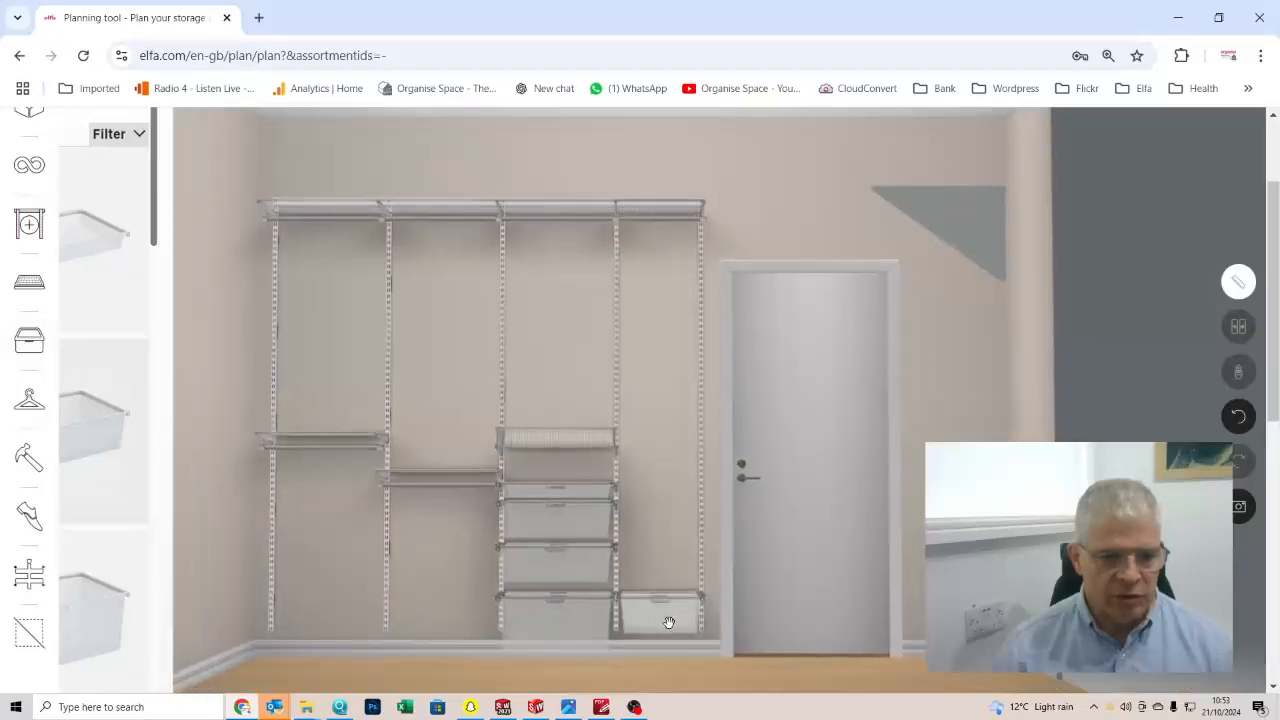
pyautogui.moveTo(634, 399); pyautogui.dragTo(634, 348)
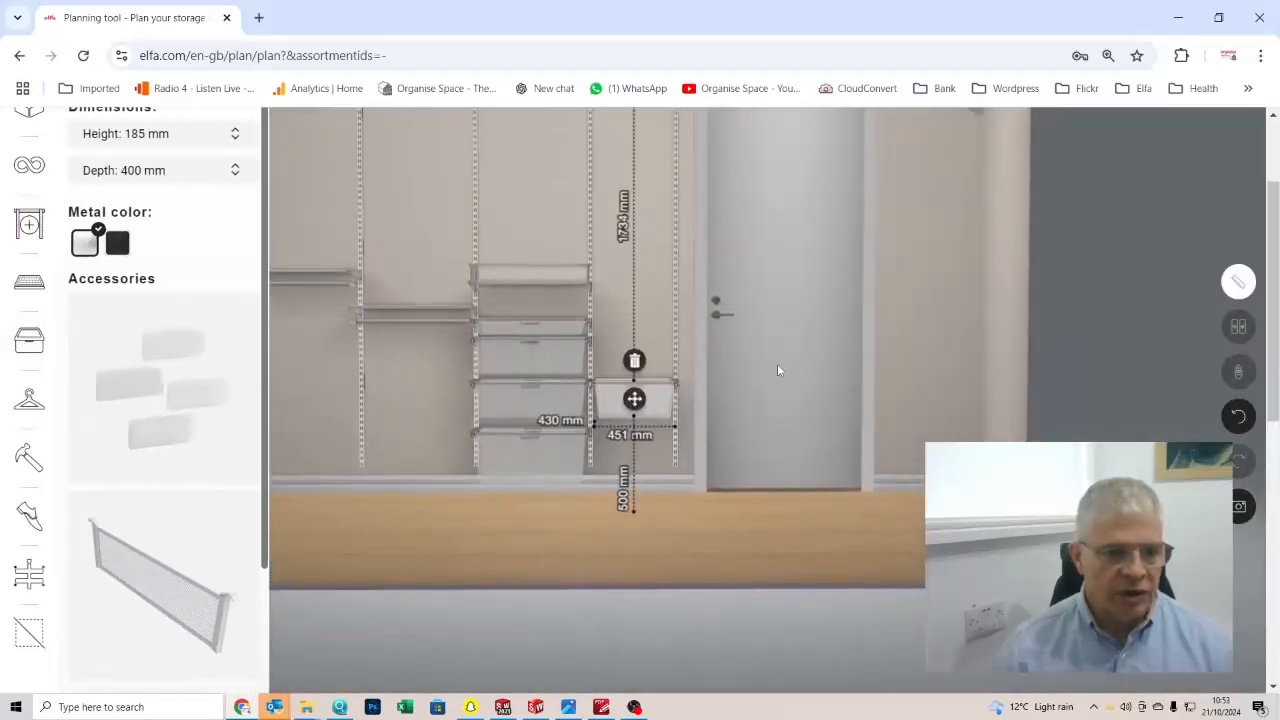
# - Place a 285 mm high gliding mesh drawer below the 185 mm drawer in the fourth section, about 146 mm above the floor
pyautogui.click(36, 342)
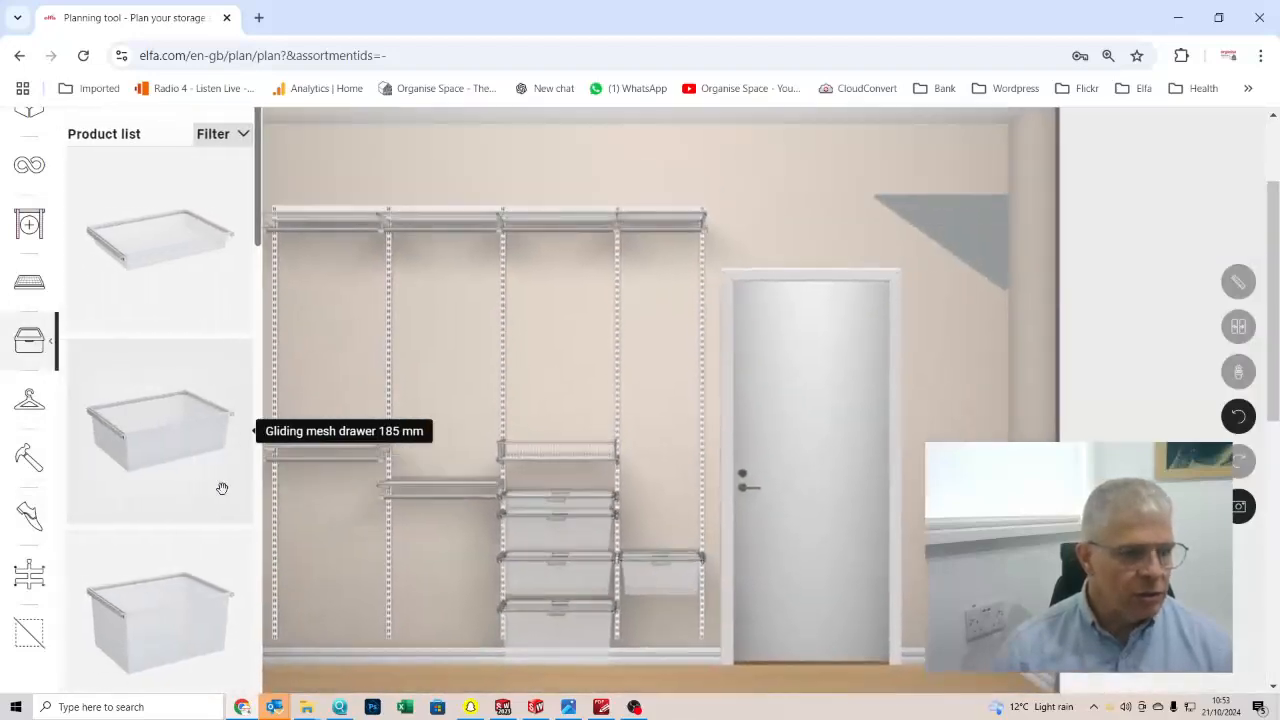
pyautogui.moveTo(183, 623); pyautogui.dragTo(662, 622)
pyautogui.click(655, 620)
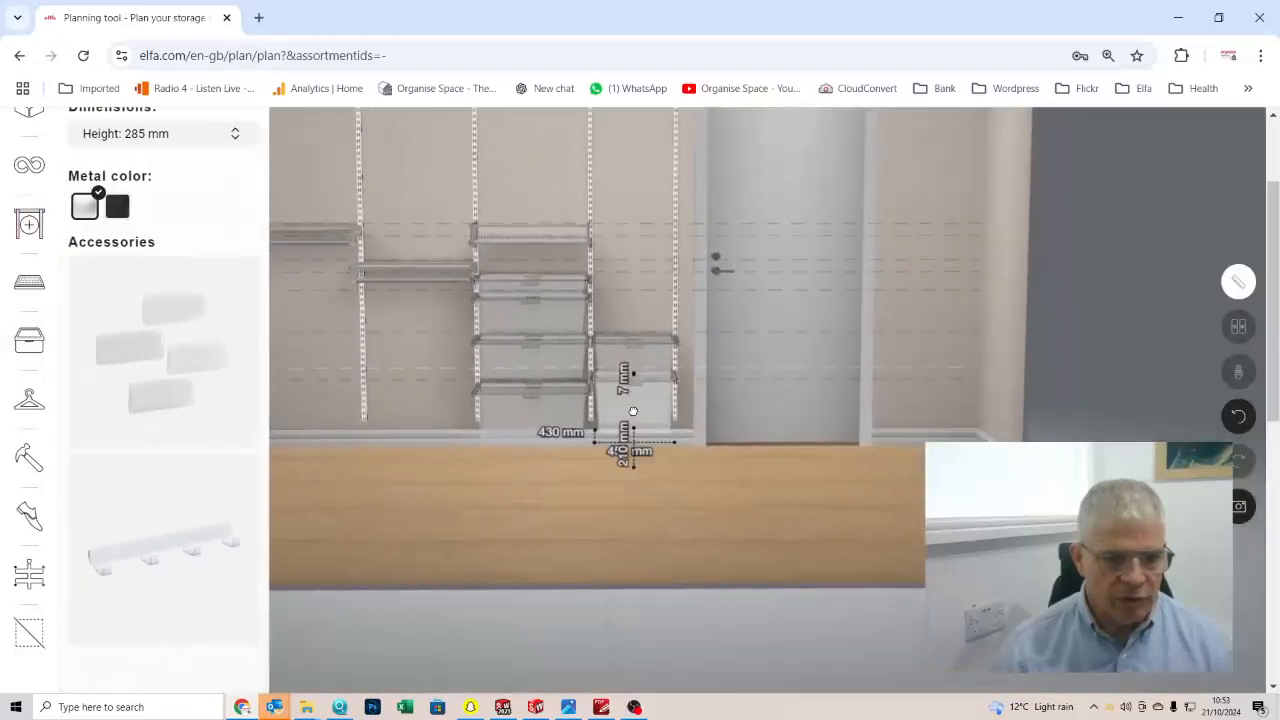
pyautogui.moveTo(633, 411)
pyautogui.mouseDown()
pyautogui.moveTo(626, 440)
pyautogui.moveTo(634, 428)
pyautogui.mouseUp()
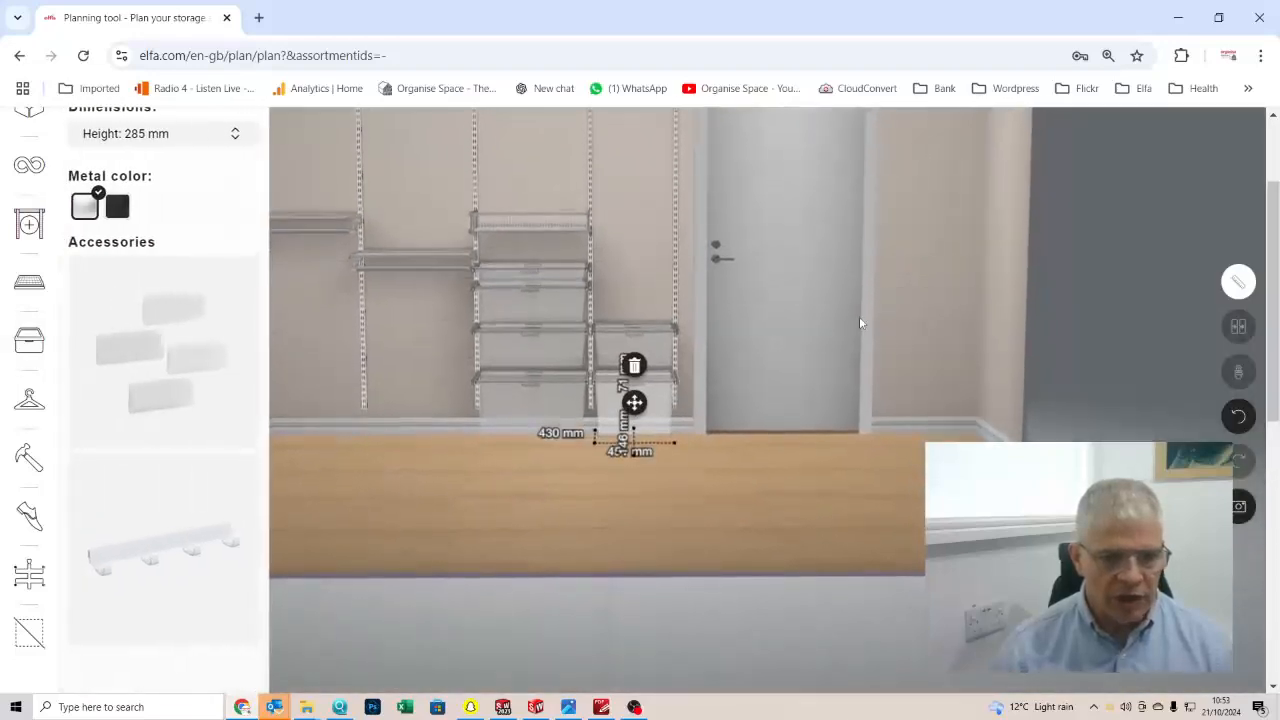
pyautogui.click(968, 345)
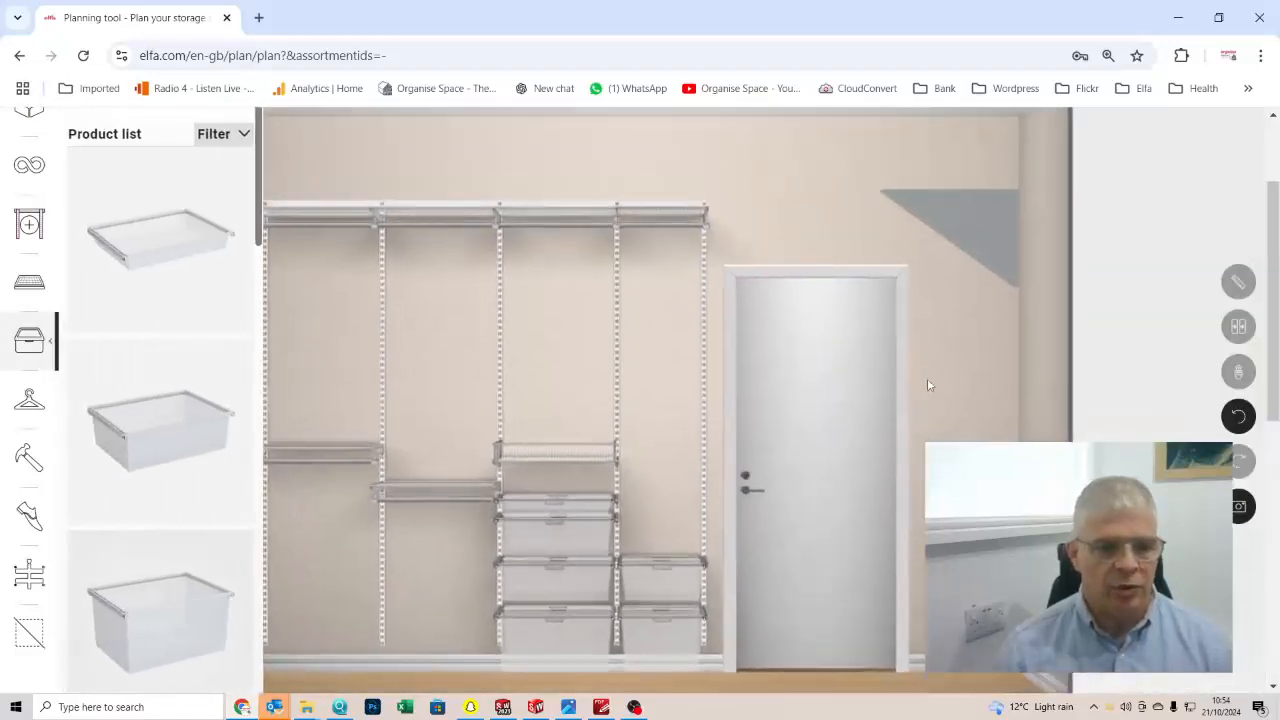
pyautogui.scroll(1, 922, 388)
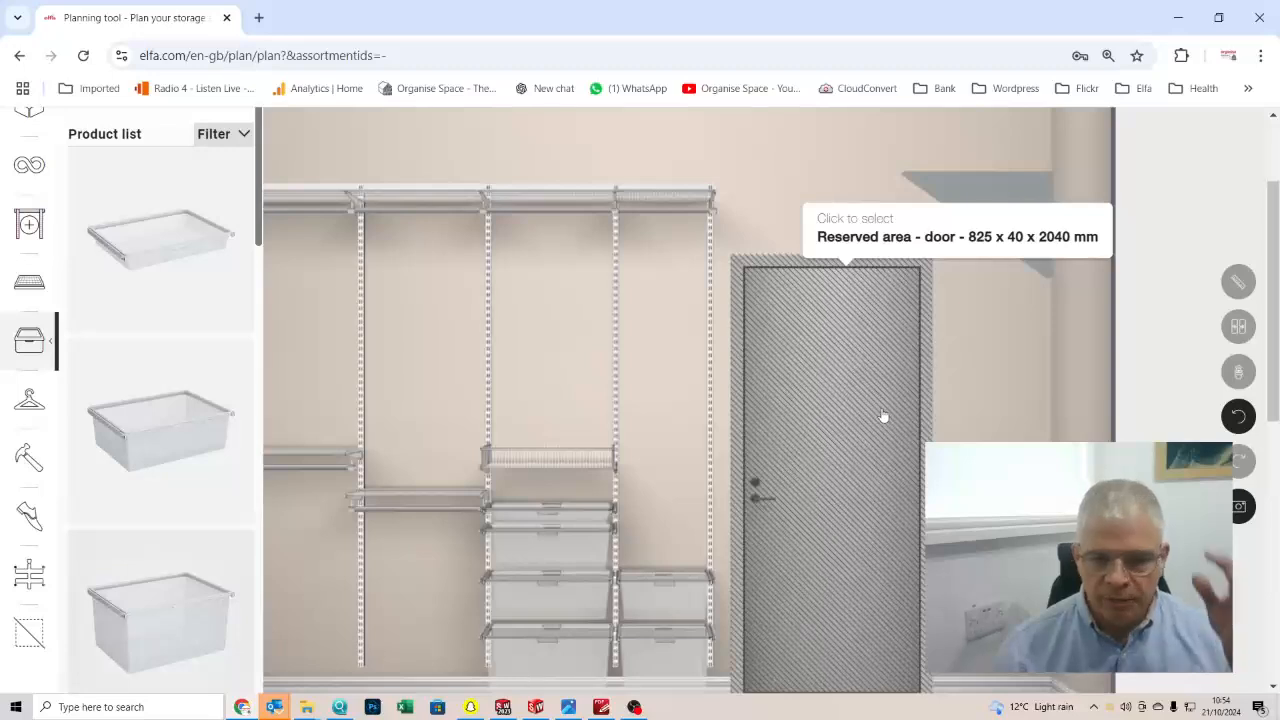
pyautogui.scroll(-2, 883, 411)
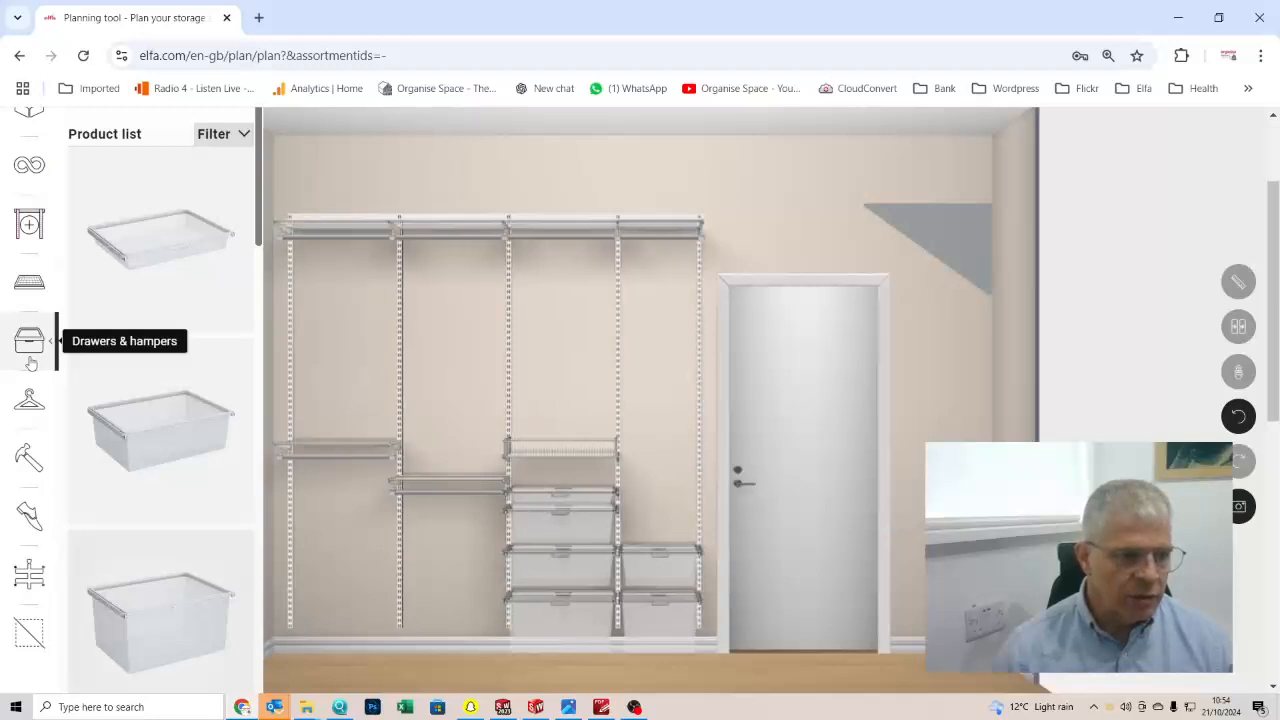
# - Stack three wire shelves above the drawers in the fourth section, the lowest about 819 mm above the floor
pyautogui.click(32, 278)
pyautogui.moveTo(217, 249); pyautogui.dragTo(669, 467)
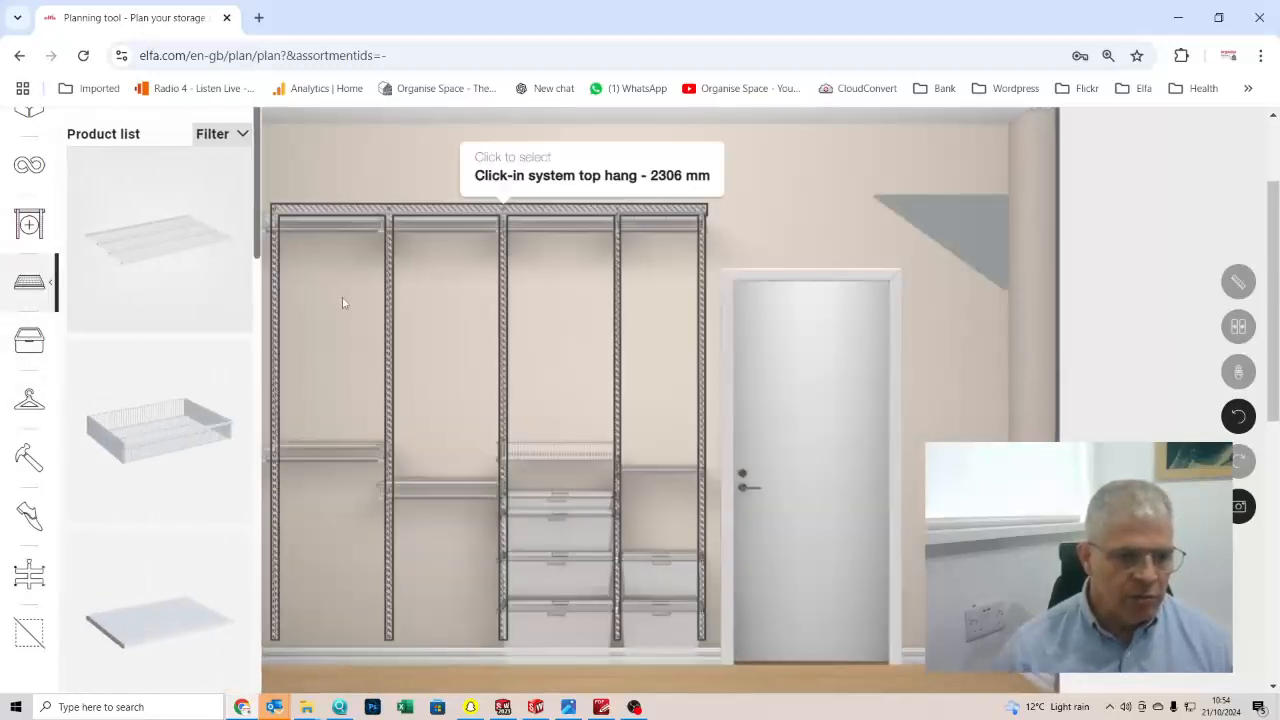
pyautogui.moveTo(187, 297); pyautogui.dragTo(673, 500)
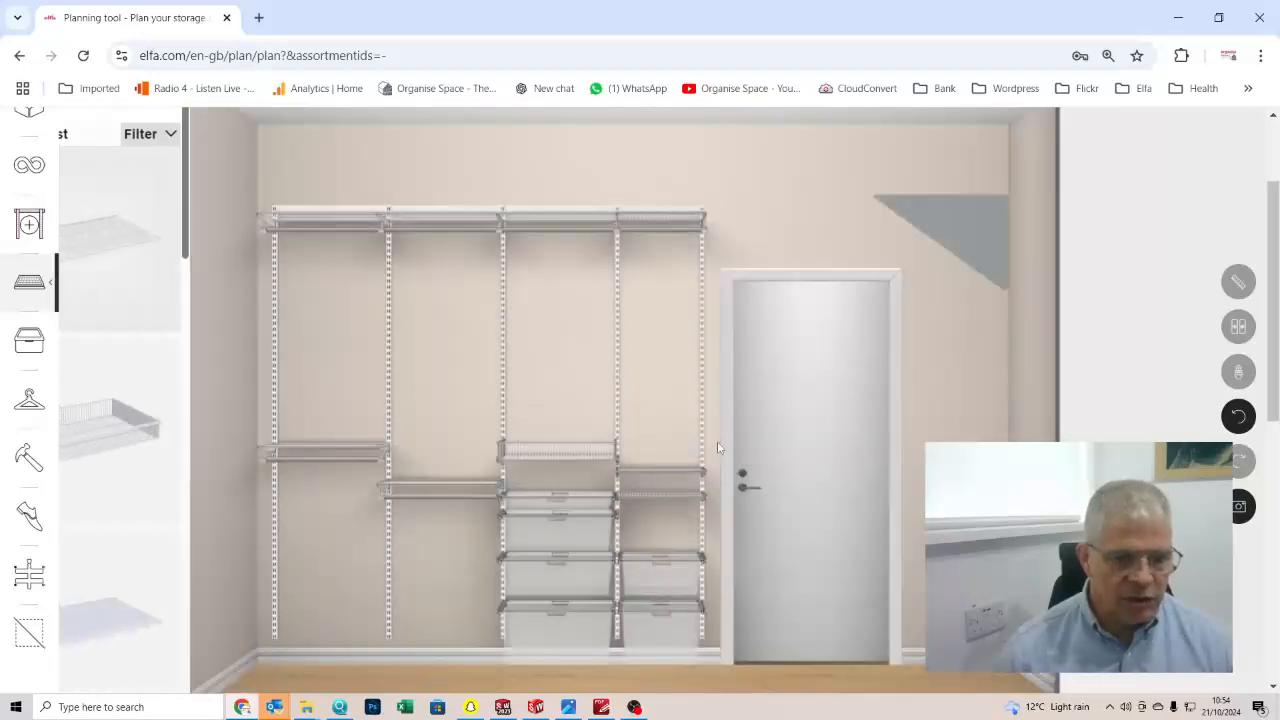
pyautogui.moveTo(183, 289); pyautogui.dragTo(671, 521)
pyautogui.click(672, 521)
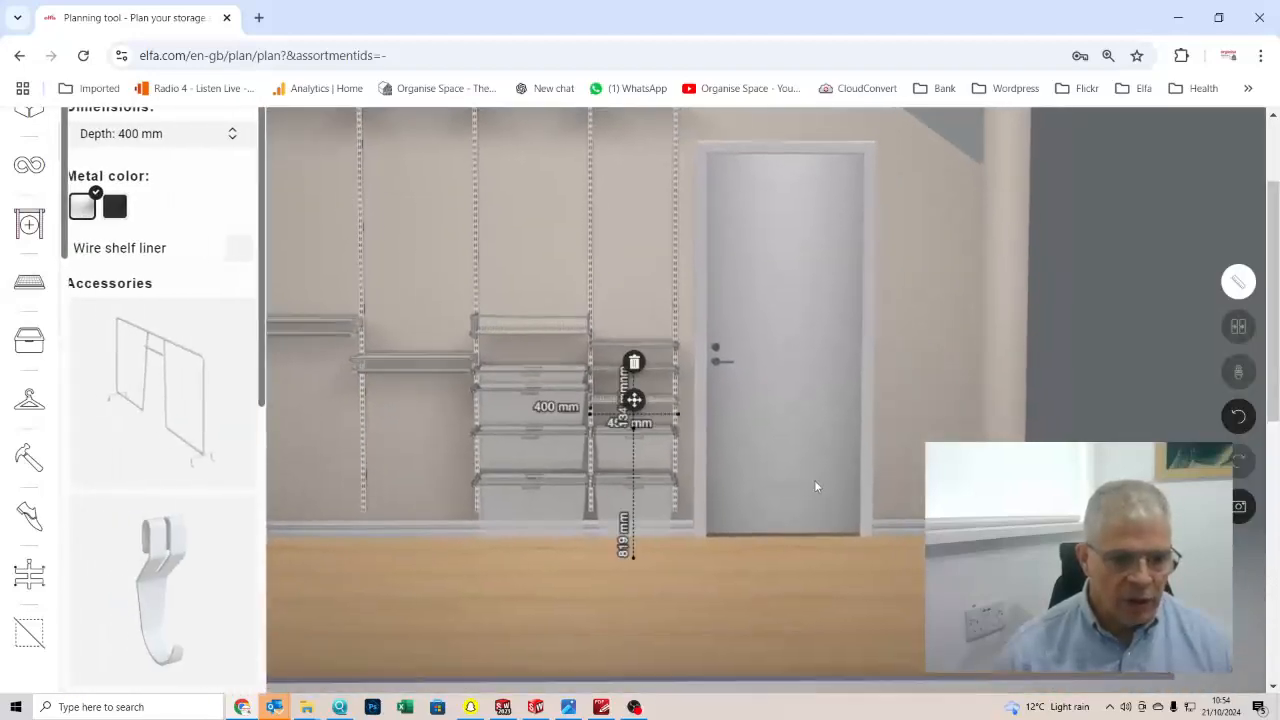
pyautogui.click(946, 375)
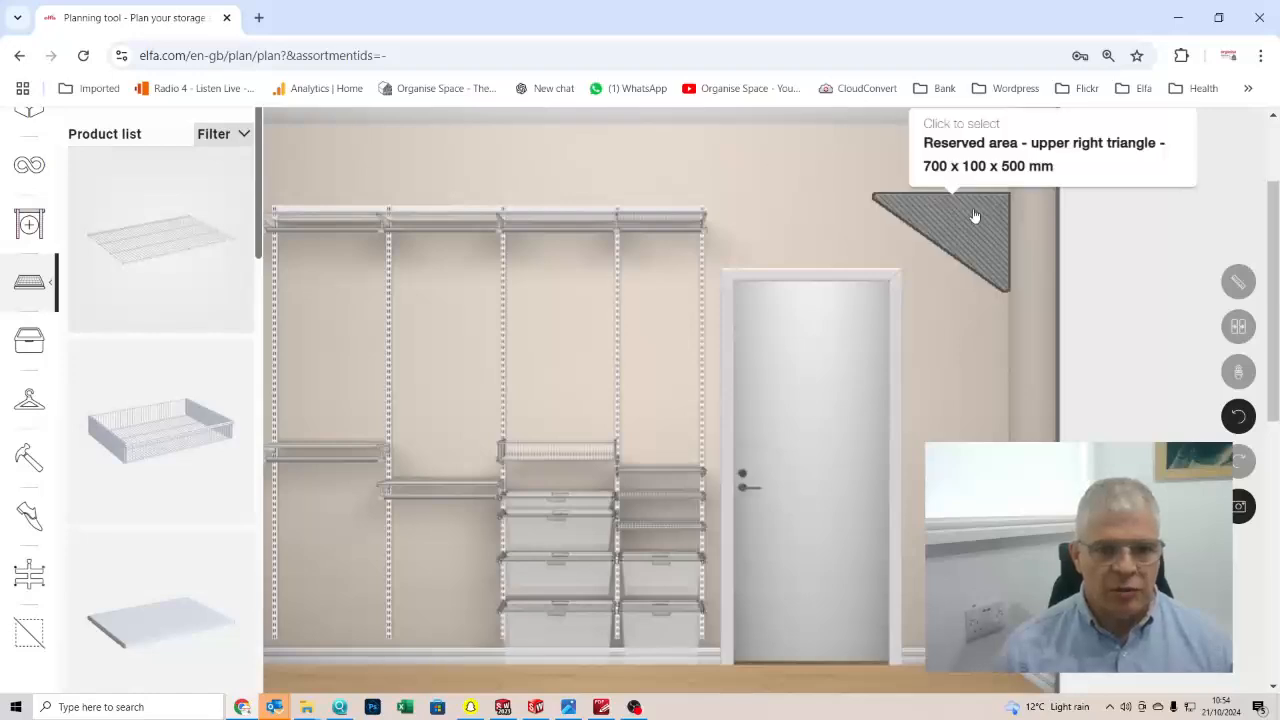
# - Check the flagged closet rod and mesh drawer conflict and raise the second section's lower shelf to about 1075 mm above the floor
pyautogui.click(48, 287)
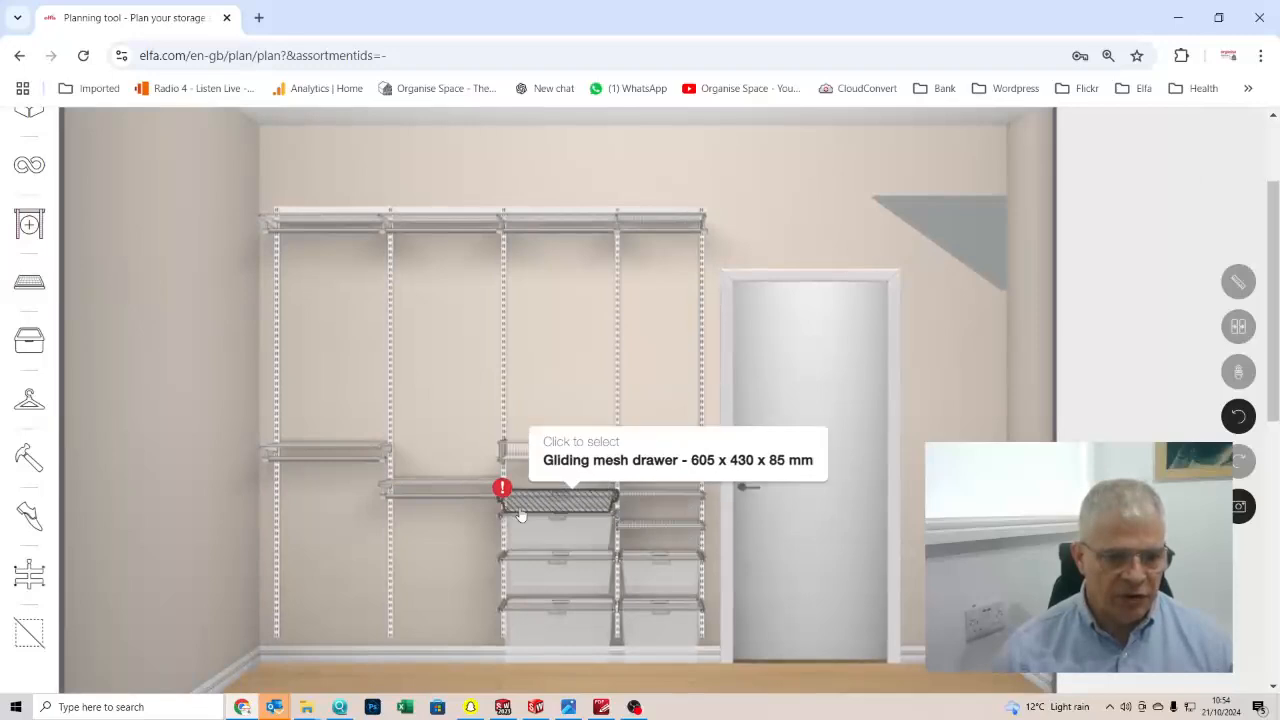
pyautogui.moveTo(503, 489)
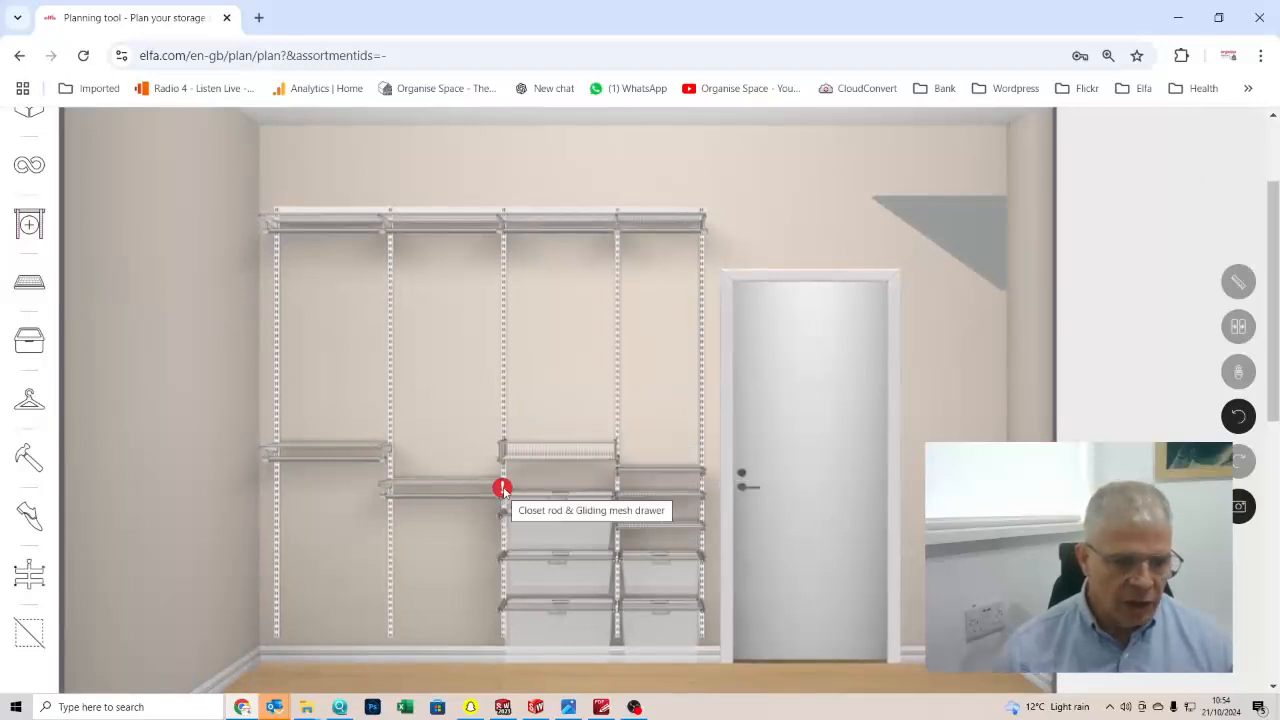
pyautogui.click(449, 496)
pyautogui.moveTo(628, 406); pyautogui.dragTo(628, 399)
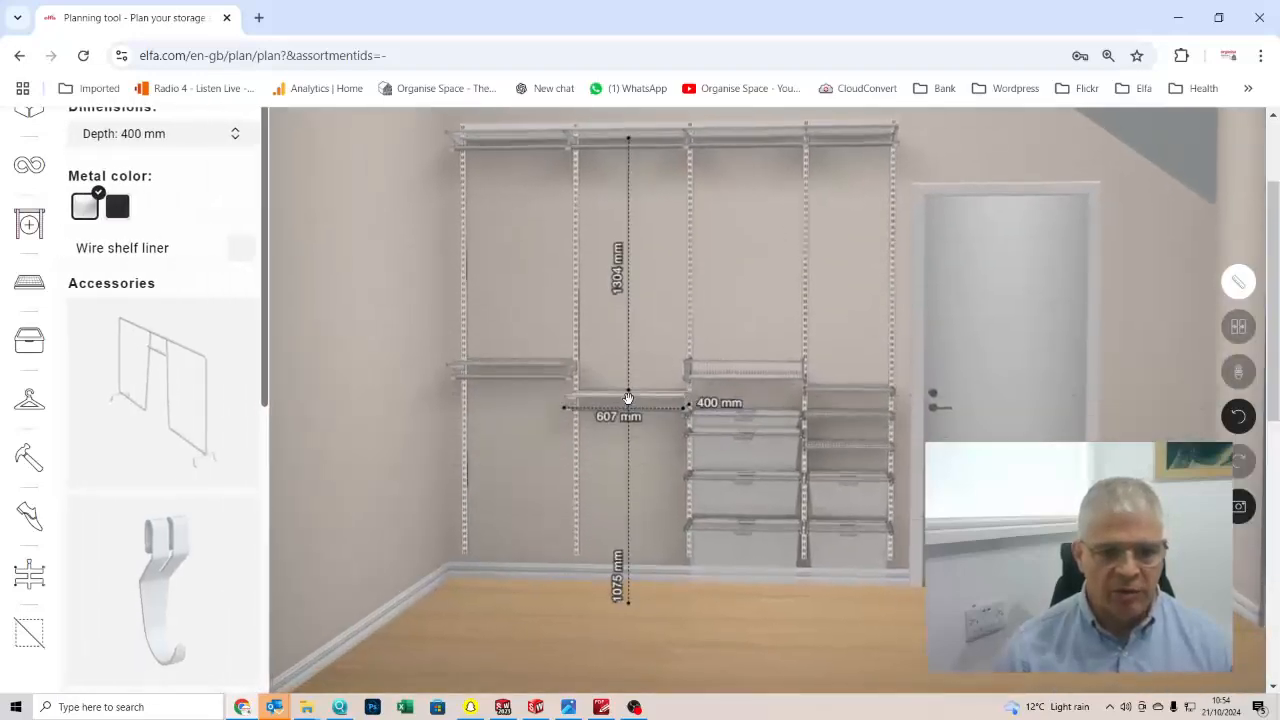
pyautogui.click(767, 338)
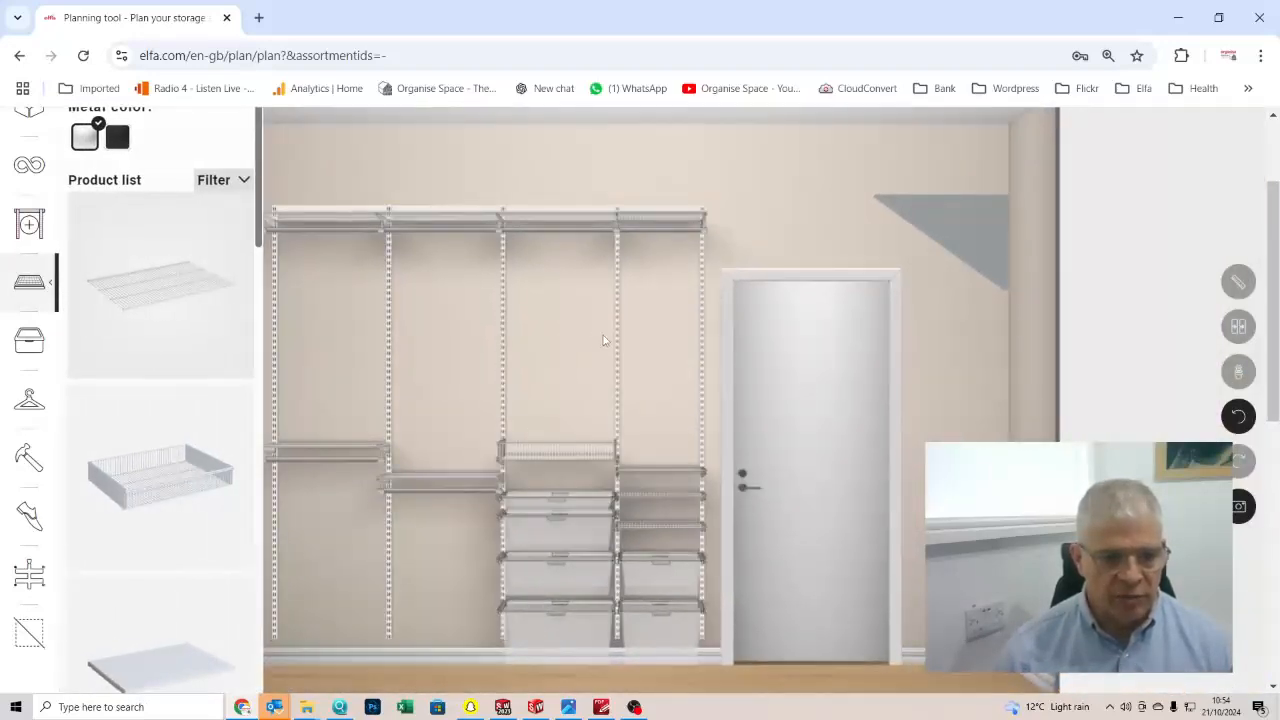
# - Lower the second section's lower shelf to about 979 mm above the floor and hide the product list
pyautogui.click(450, 480)
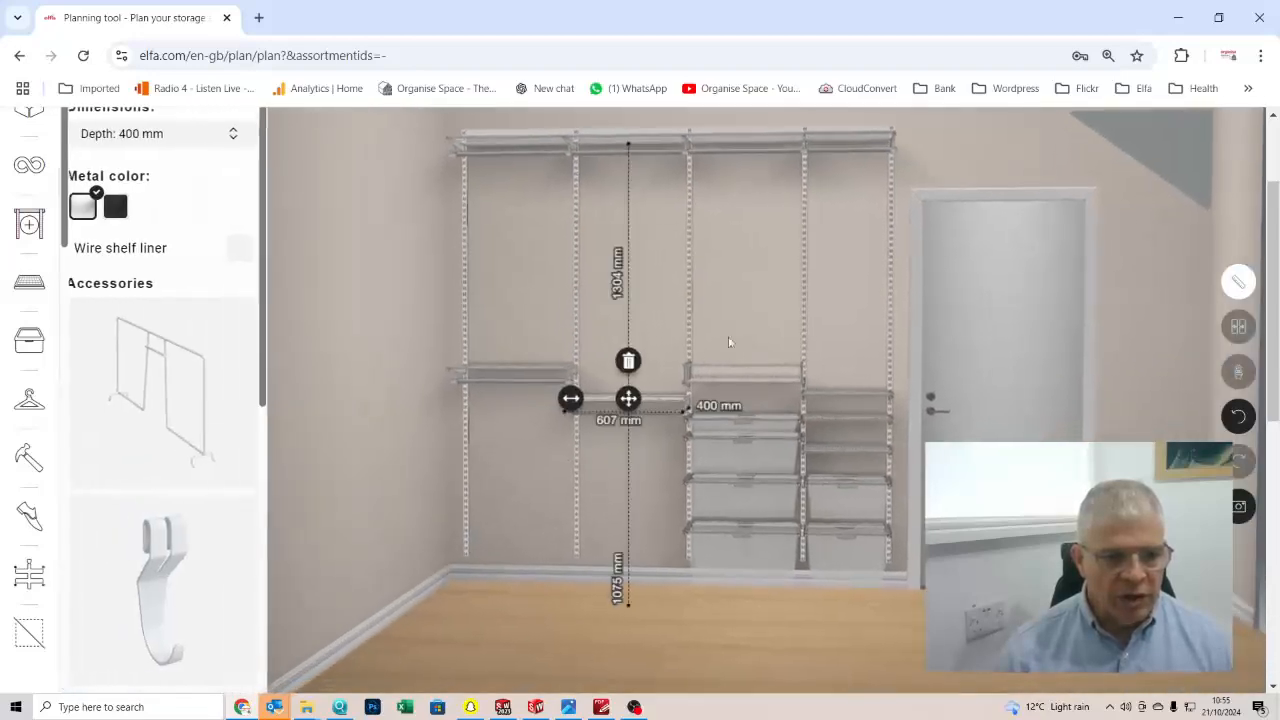
pyautogui.moveTo(629, 399); pyautogui.dragTo(631, 420)
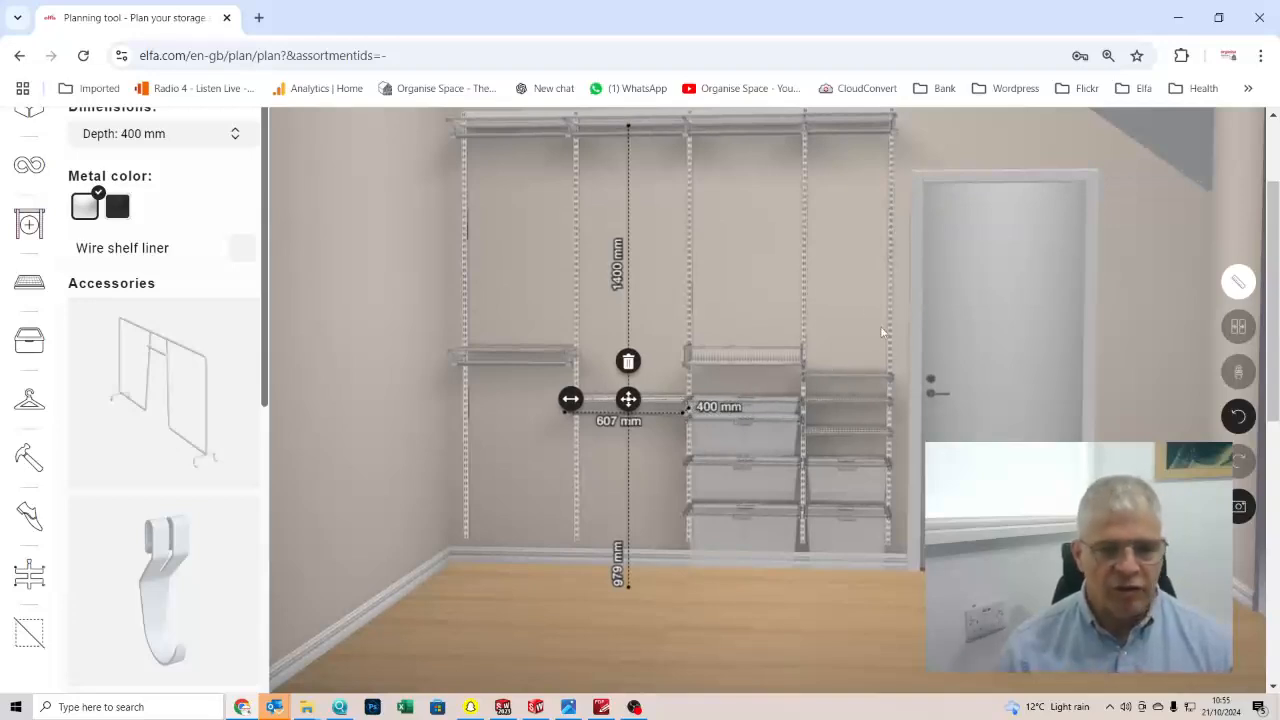
pyautogui.click(853, 289)
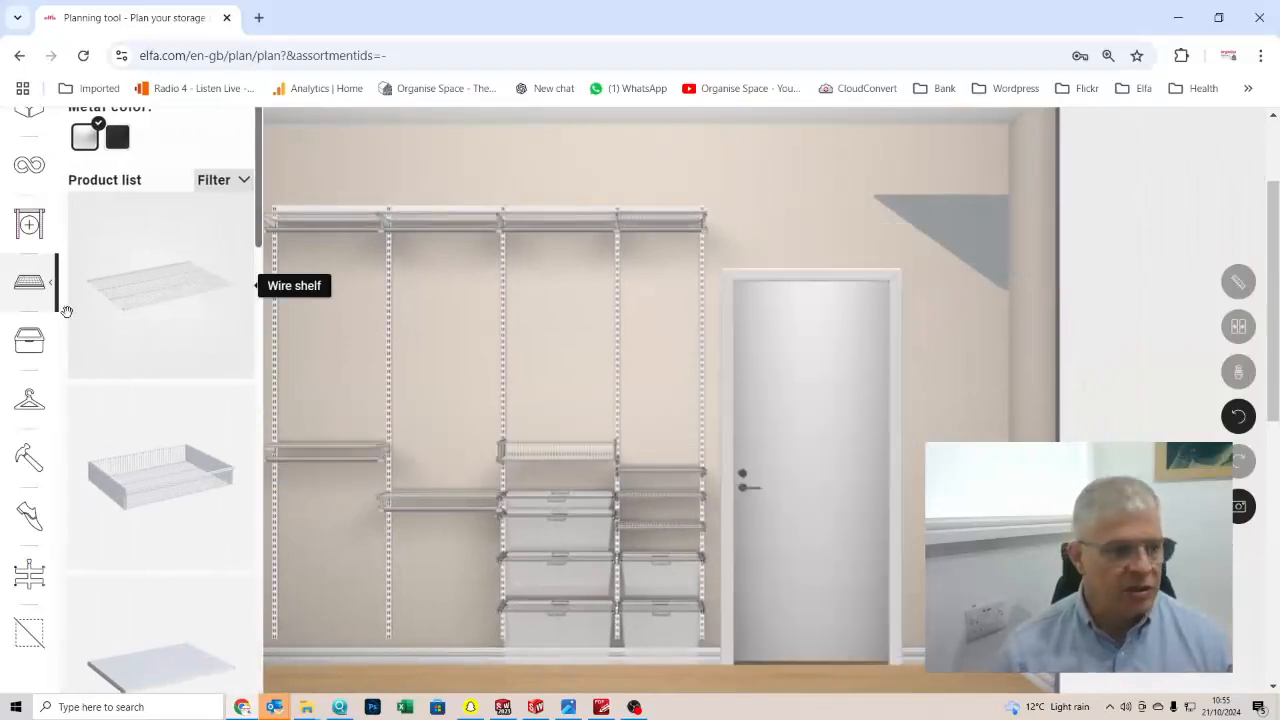
pyautogui.click(51, 285)
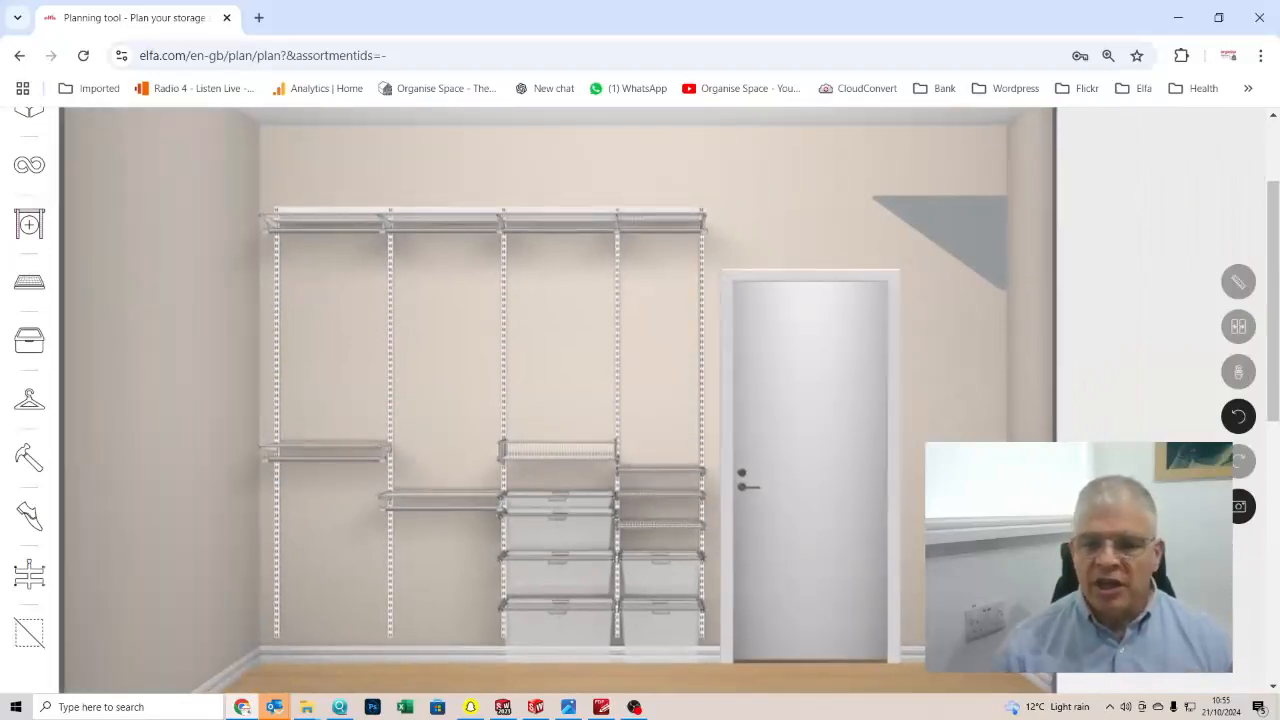
# - Proceed from the total price summary and save the planning under a file name ending in "Test 4"
pyautogui.moveTo(1273, 382); pyautogui.dragTo(1271, 303)
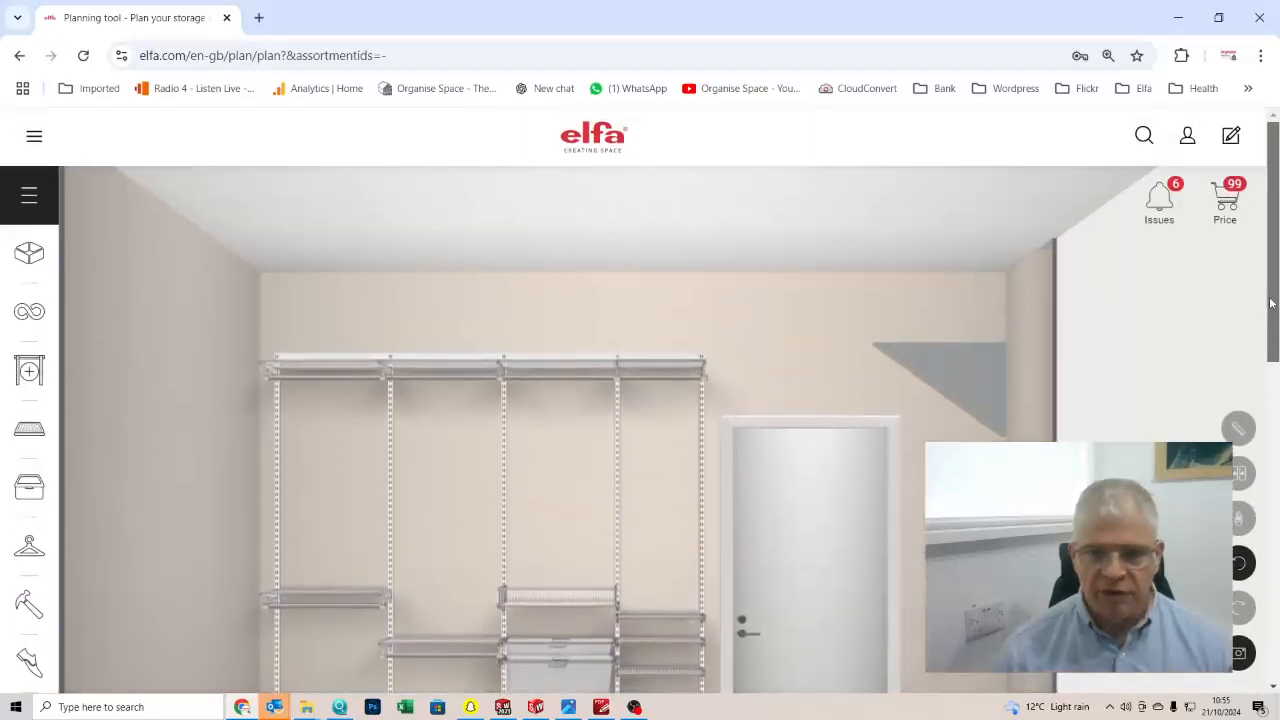
pyautogui.click(1228, 203)
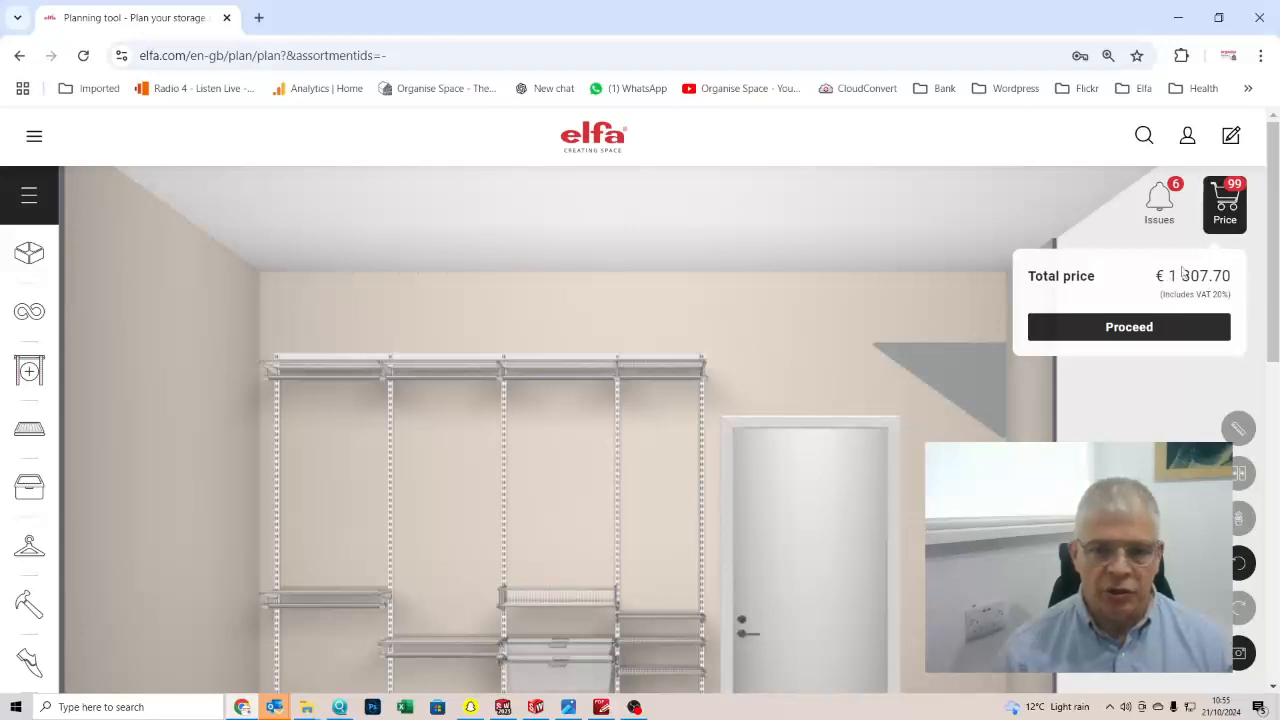
pyautogui.click(1126, 334)
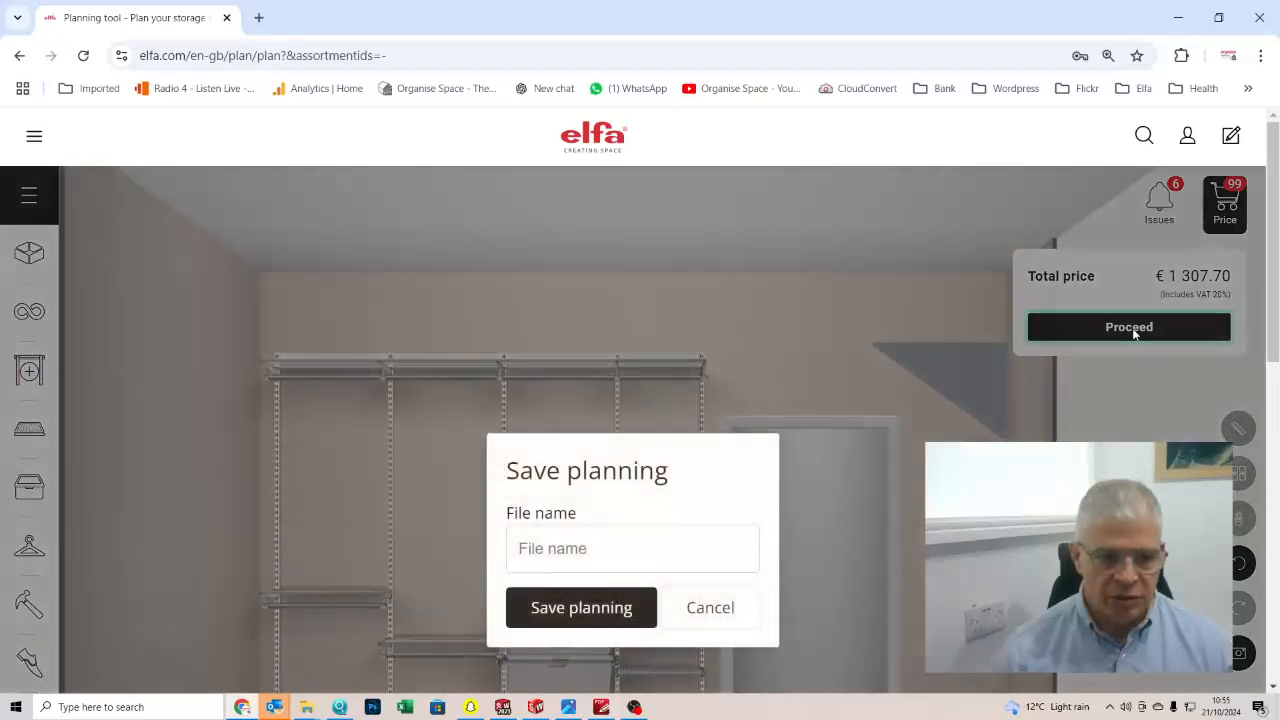
pyautogui.click(584, 557)
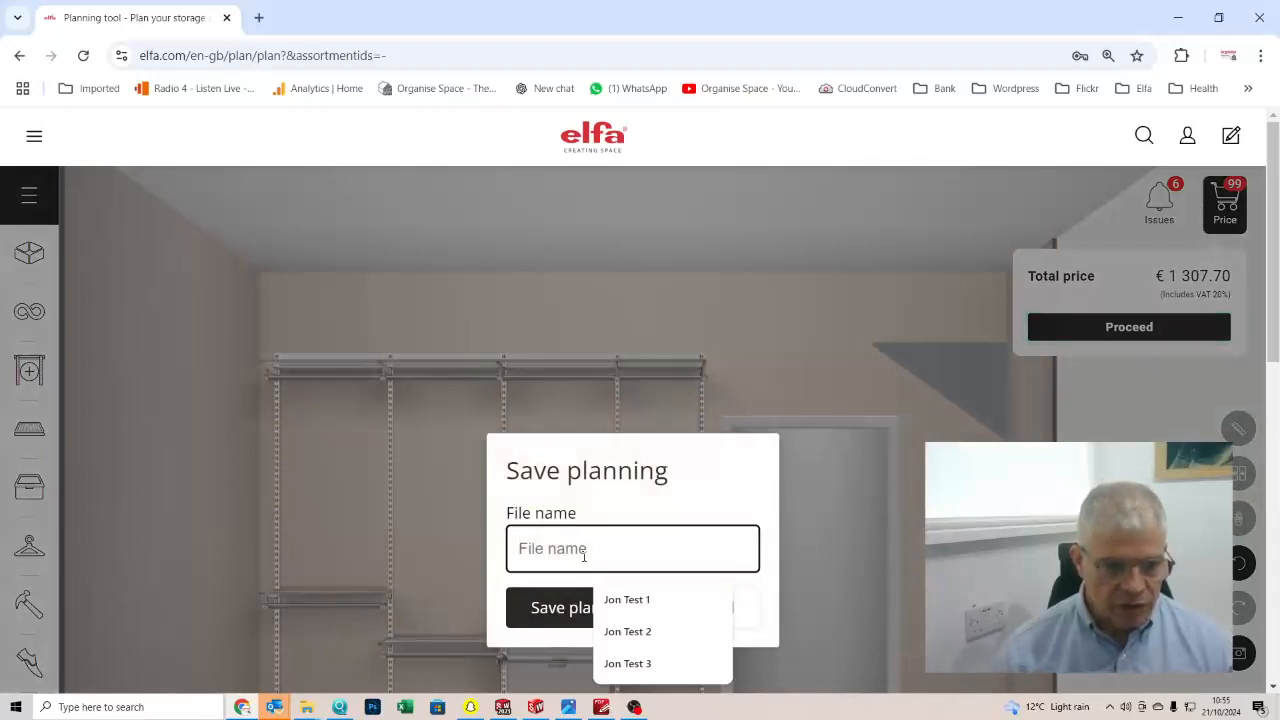
pyautogui.click(627, 664)
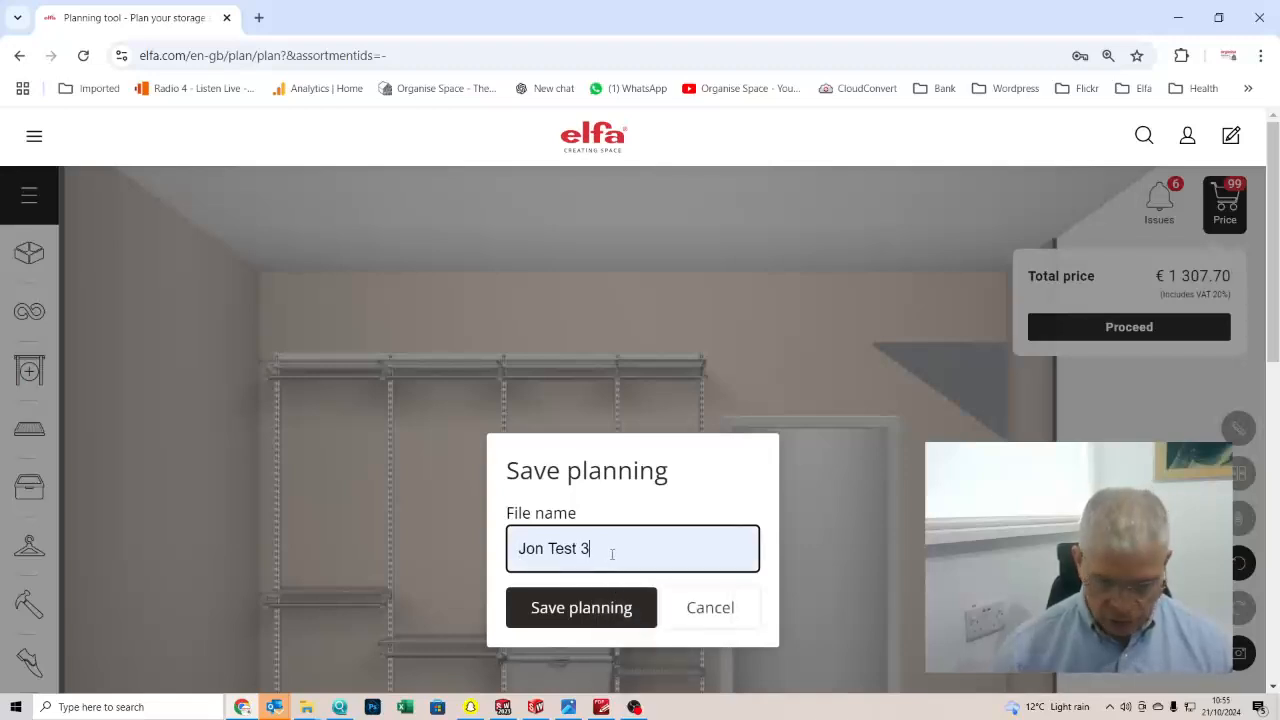
pyautogui.press('BackSpace')
pyautogui.write('4')
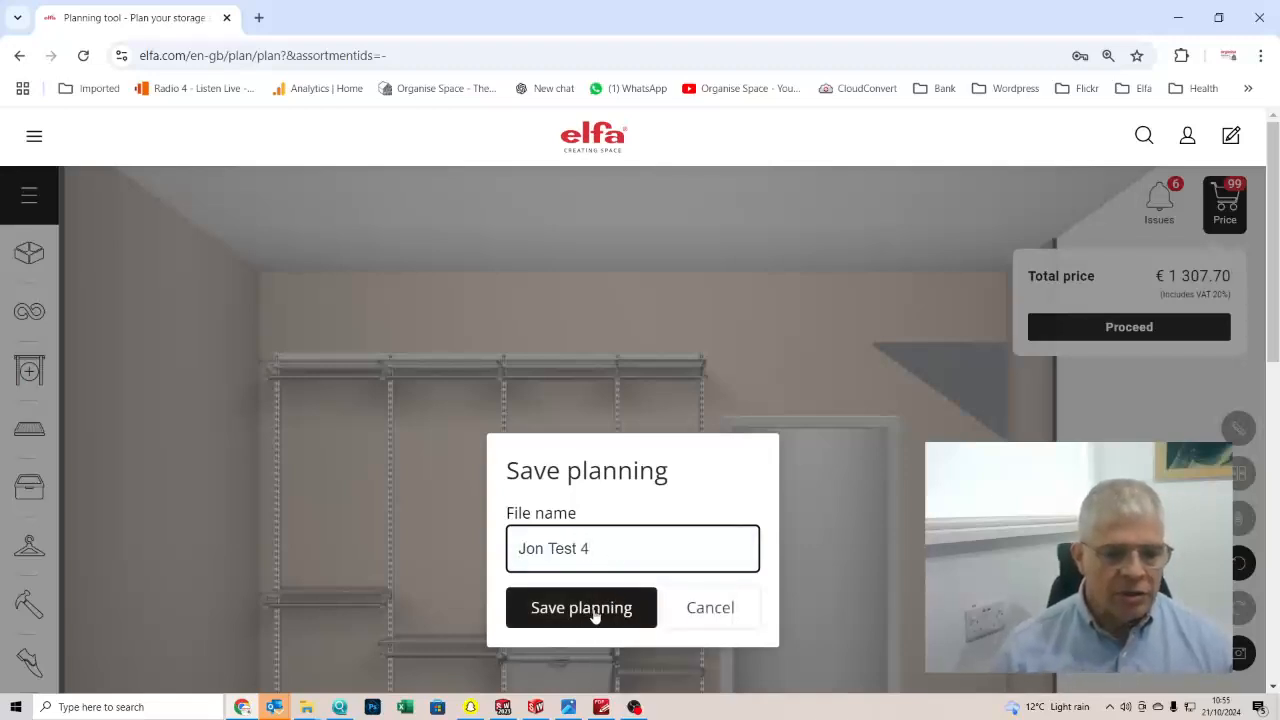
pyautogui.click(594, 615)
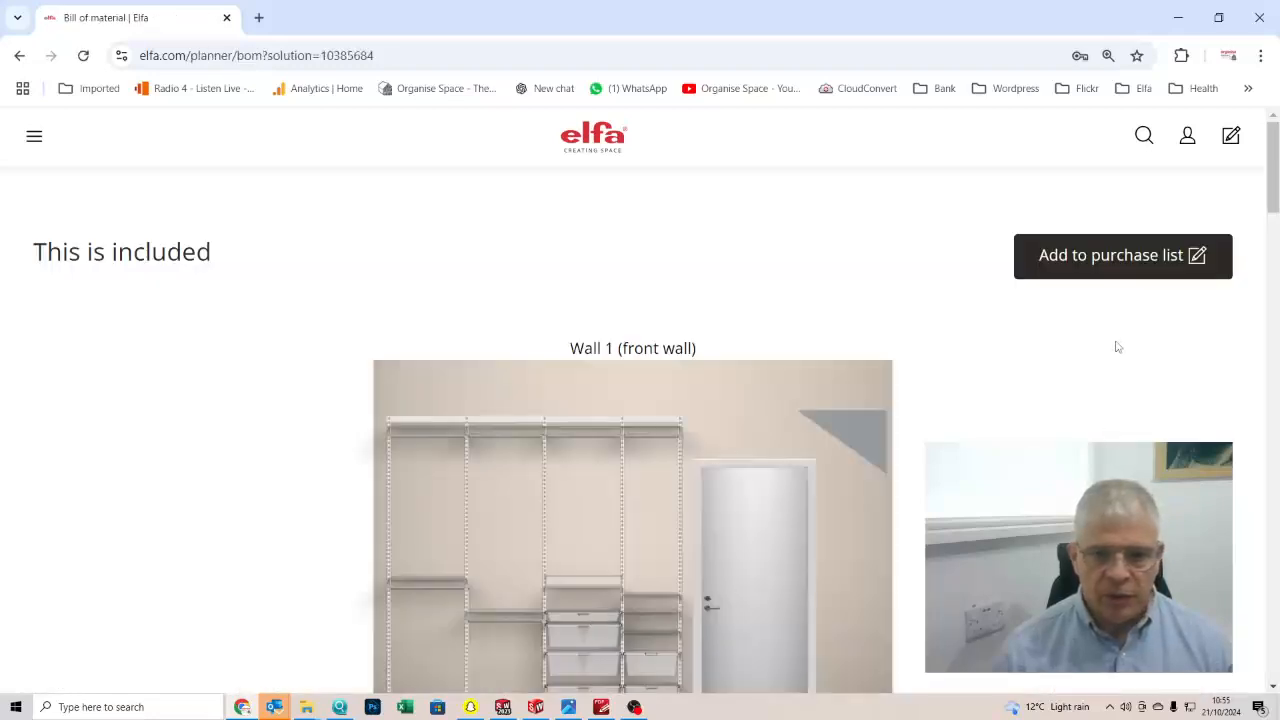
# - Review the bill of material for Wall 1, including article numbers, quantities, cutting notes and prices
pyautogui.scroll(-3, 1030, 425)
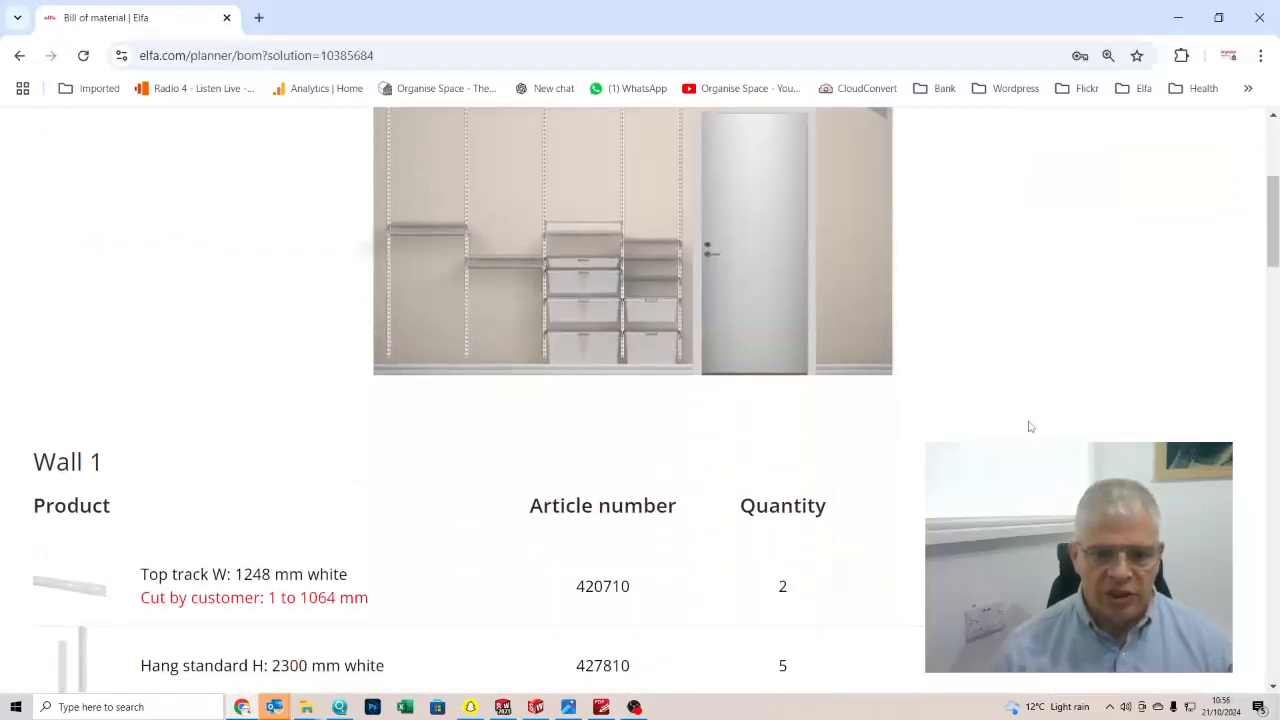
pyautogui.scroll(-1, 1030, 425)
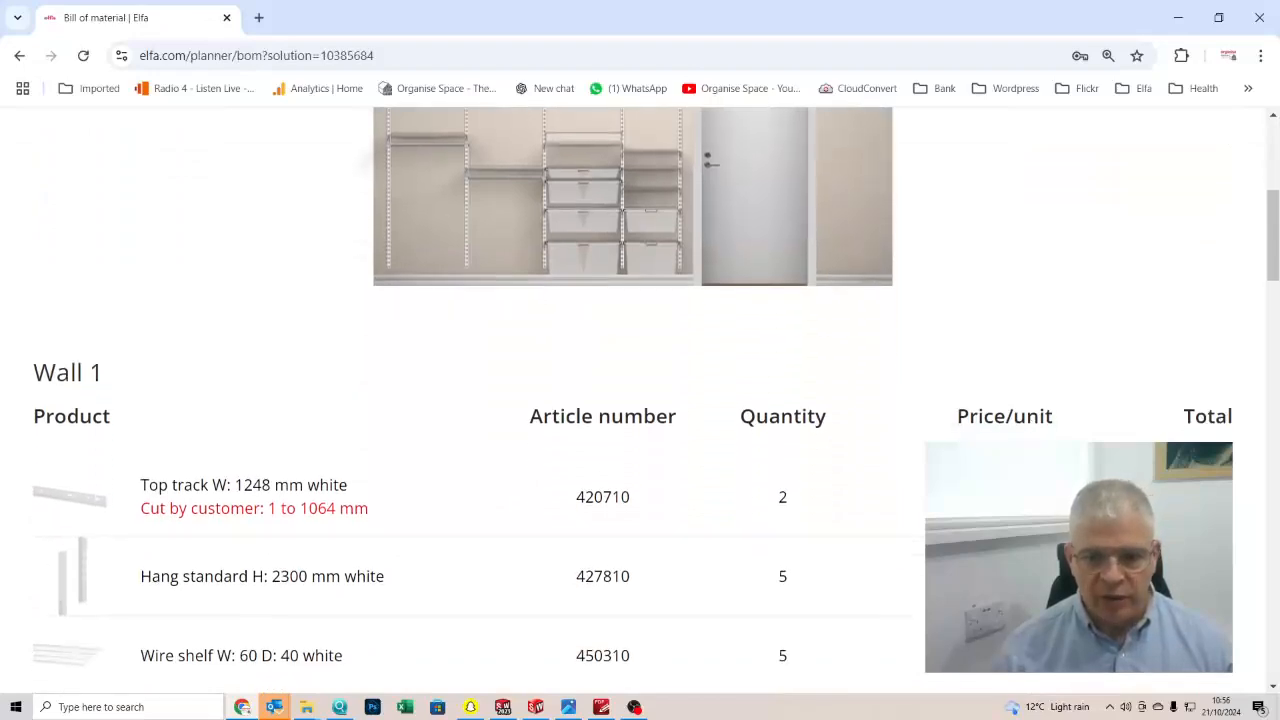
pyautogui.scroll(-1, 1200, 400)
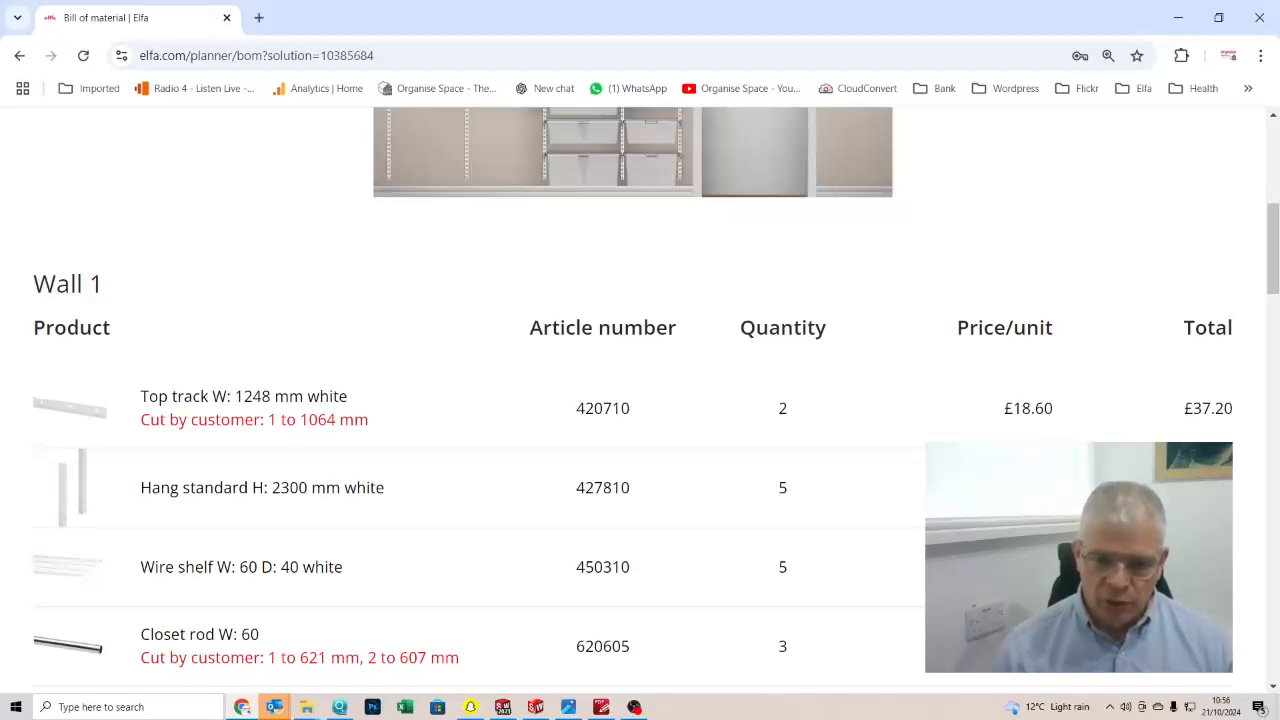
pyautogui.scroll(-8, 640, 400)
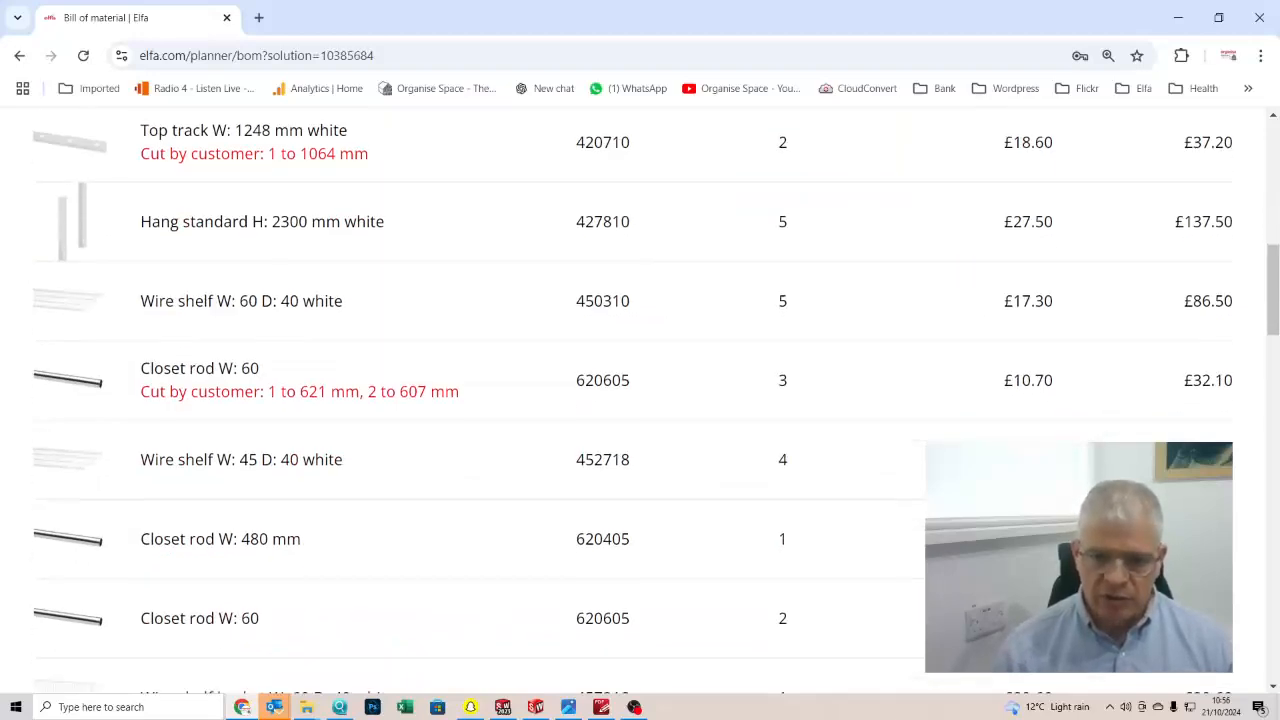
pyautogui.scroll(-7, 640, 400)
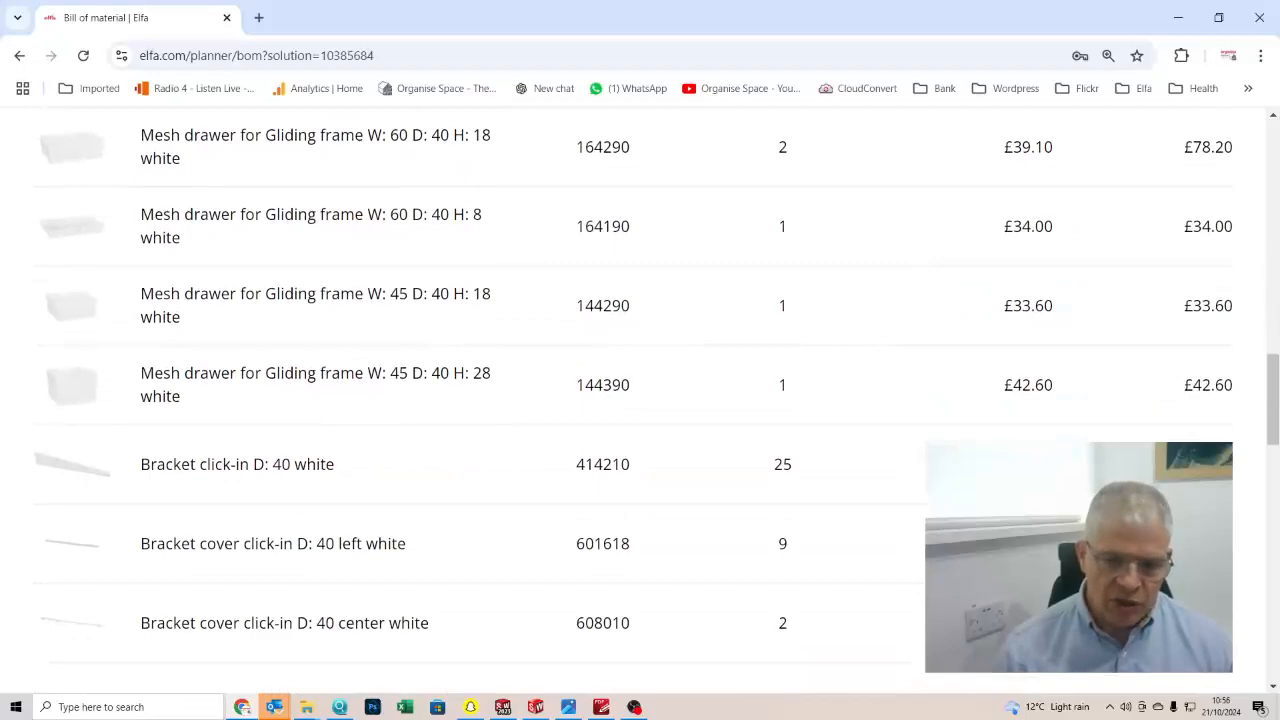
pyautogui.scroll(-5, 640, 400)
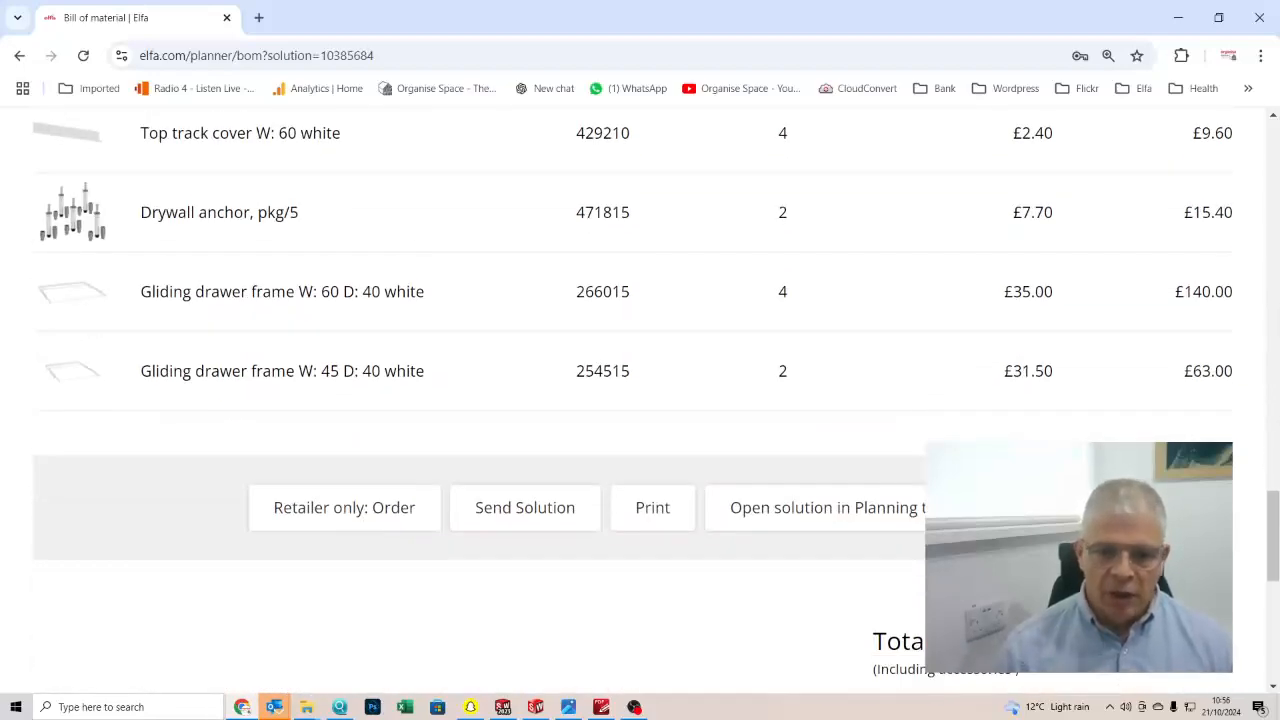
# - Open the form for sending the solution by e-mail, check its address field, and cancel without sending
pyautogui.moveTo(1272, 540); pyautogui.dragTo(1257, 566)
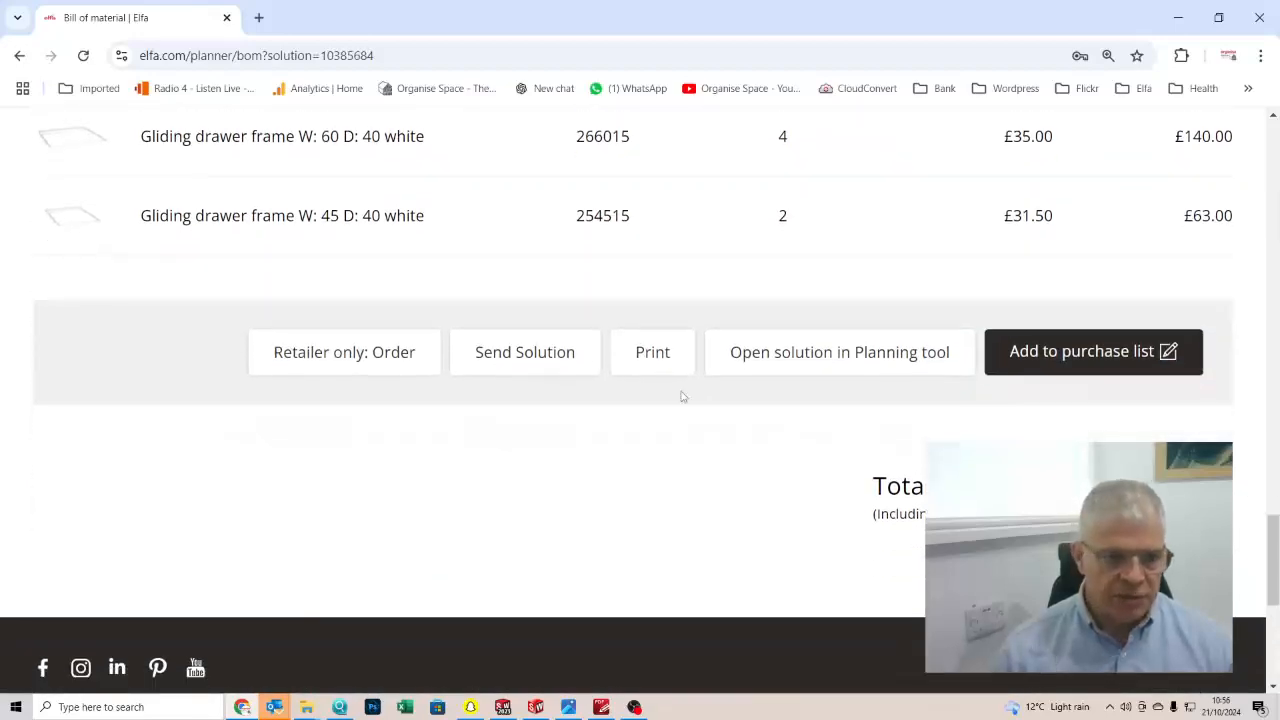
pyautogui.click(519, 358)
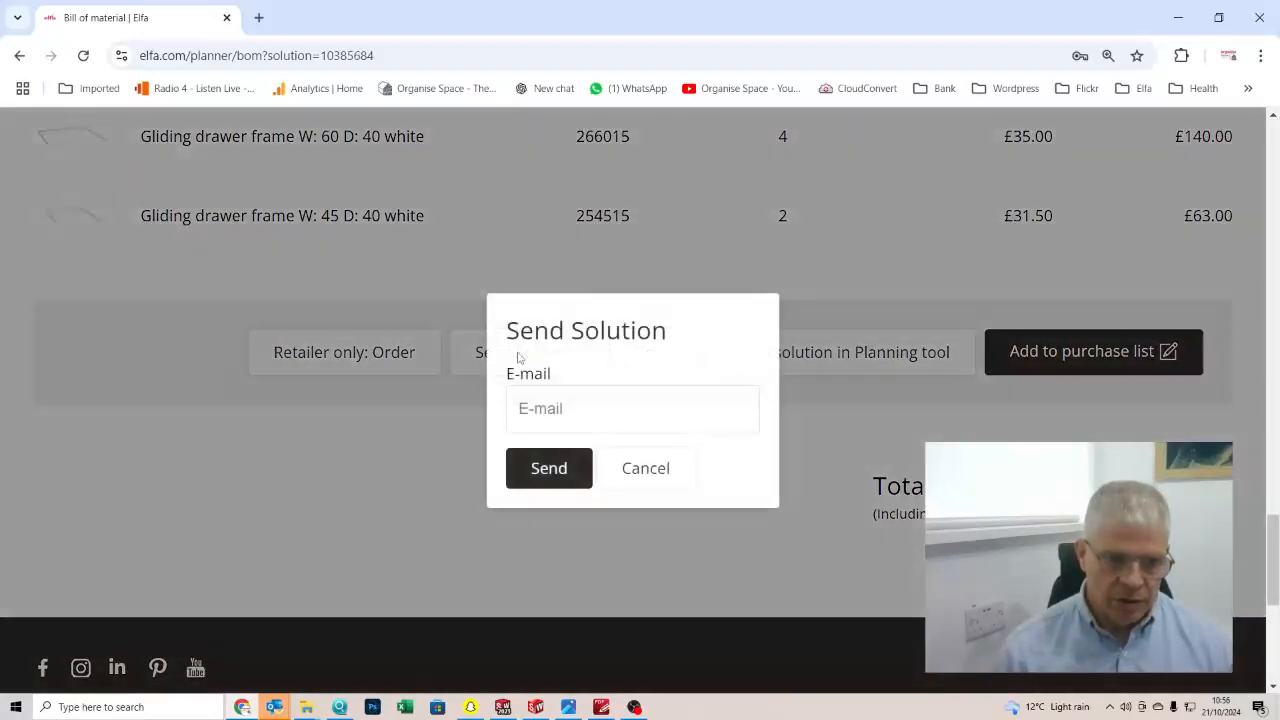
pyautogui.click(591, 410)
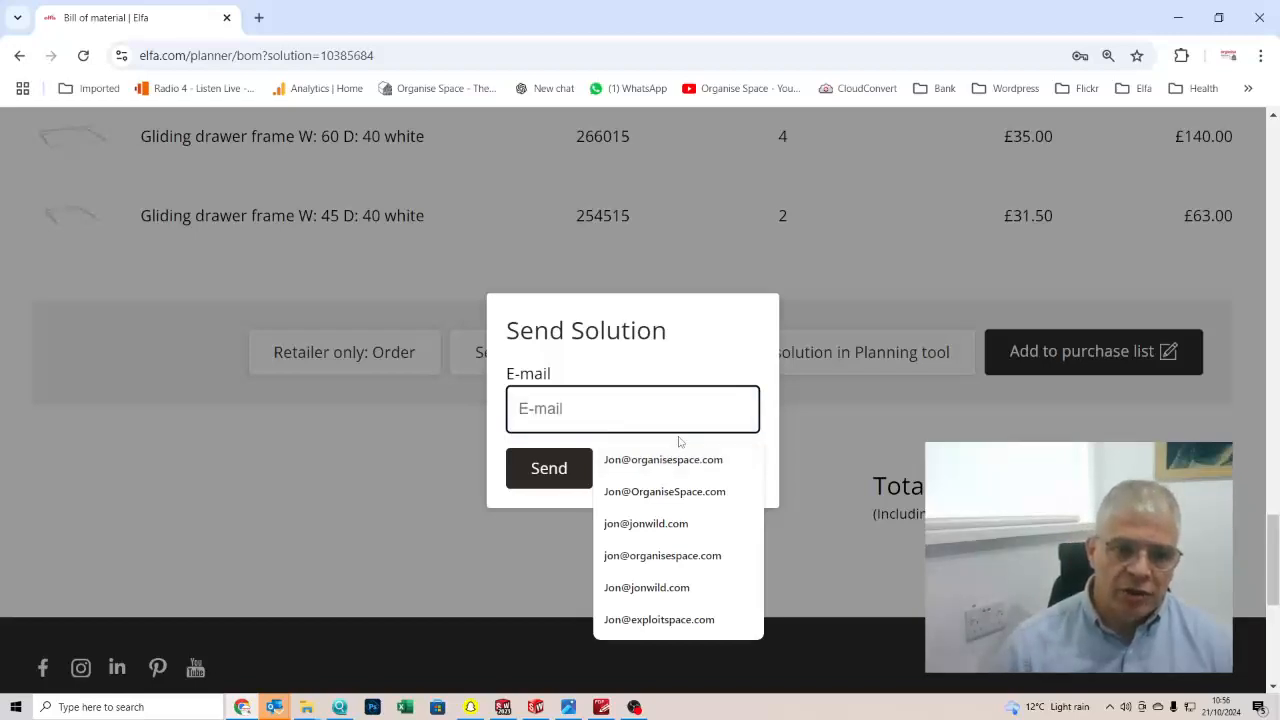
pyautogui.click(711, 352)
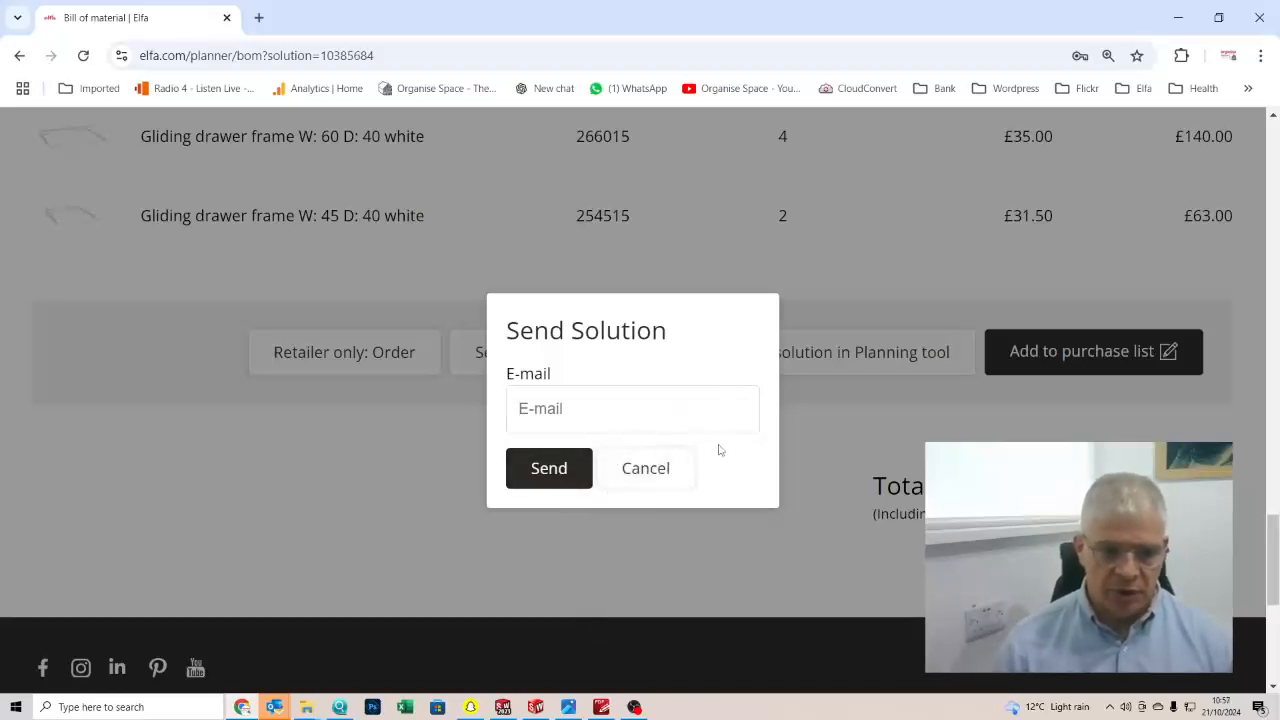
pyautogui.click(664, 471)
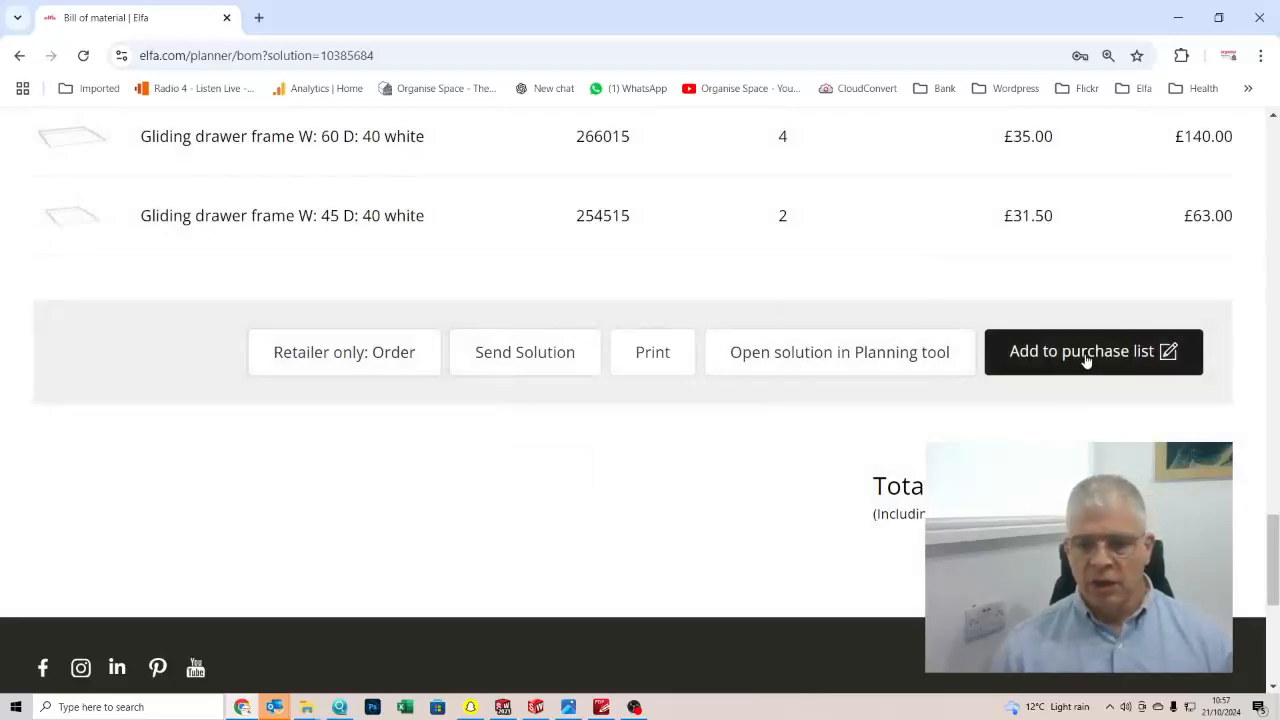
# - Add the solution from the bill of material to the purchase list and open that list
pyautogui.moveTo(1272, 543); pyautogui.dragTo(1274, 125)
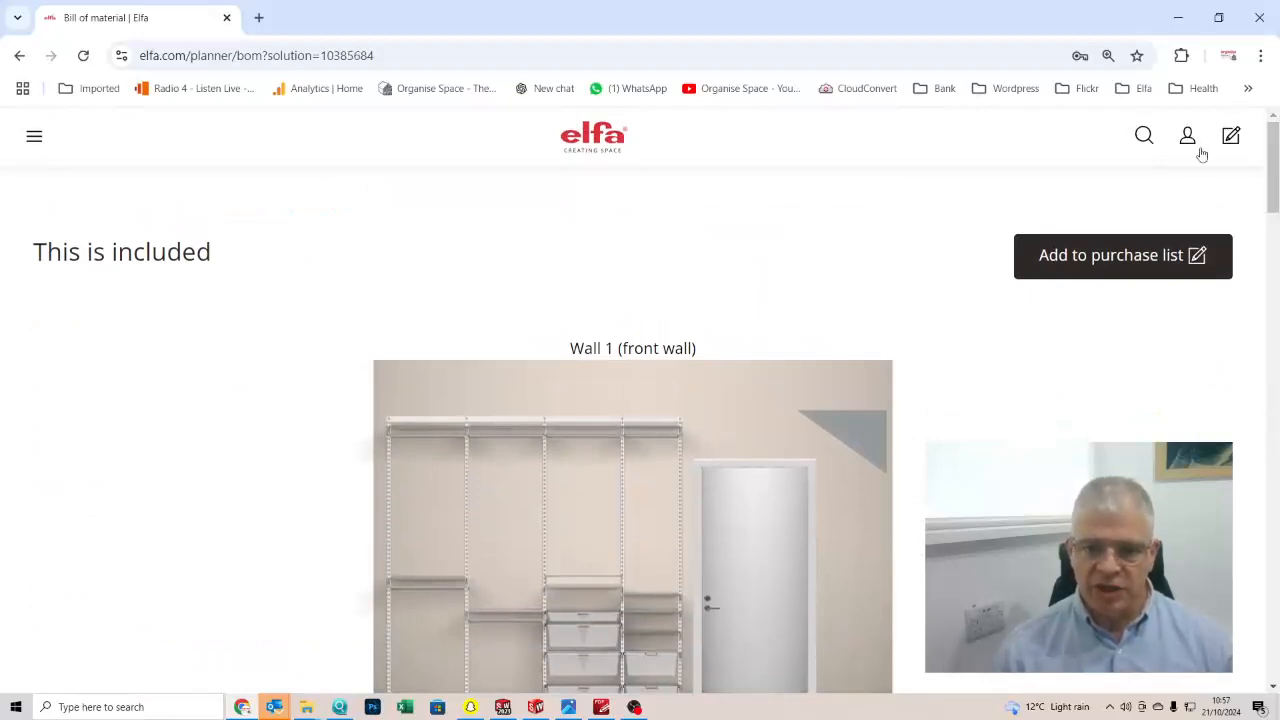
pyautogui.moveTo(1275, 147)
pyautogui.mouseDown()
pyautogui.moveTo(1245, 371)
pyautogui.moveTo(1242, 536)
pyautogui.mouseUp()
pyautogui.click(1090, 414)
pyautogui.moveTo(1273, 546); pyautogui.dragTo(1262, 145)
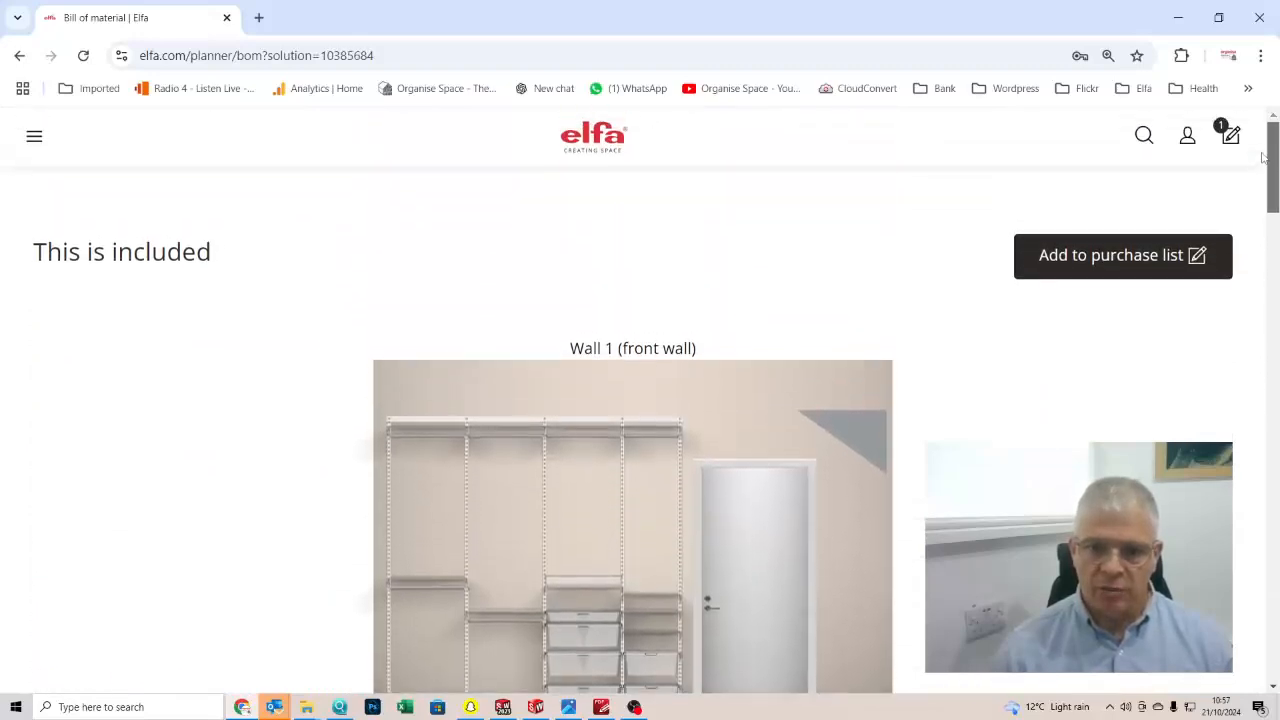
pyautogui.click(1232, 140)
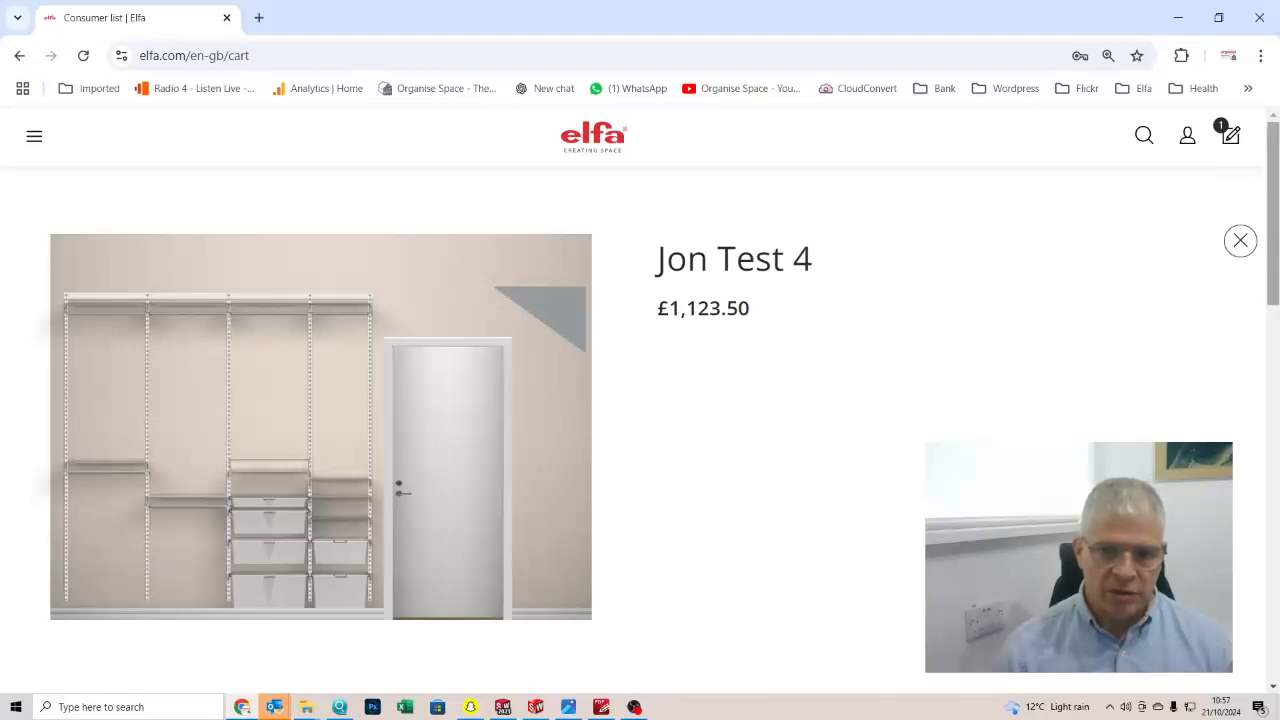
# - Expand the purchase list to show all Wall 1 products and review it down to the total price
pyautogui.moveTo(1276, 253); pyautogui.dragTo(1260, 486)
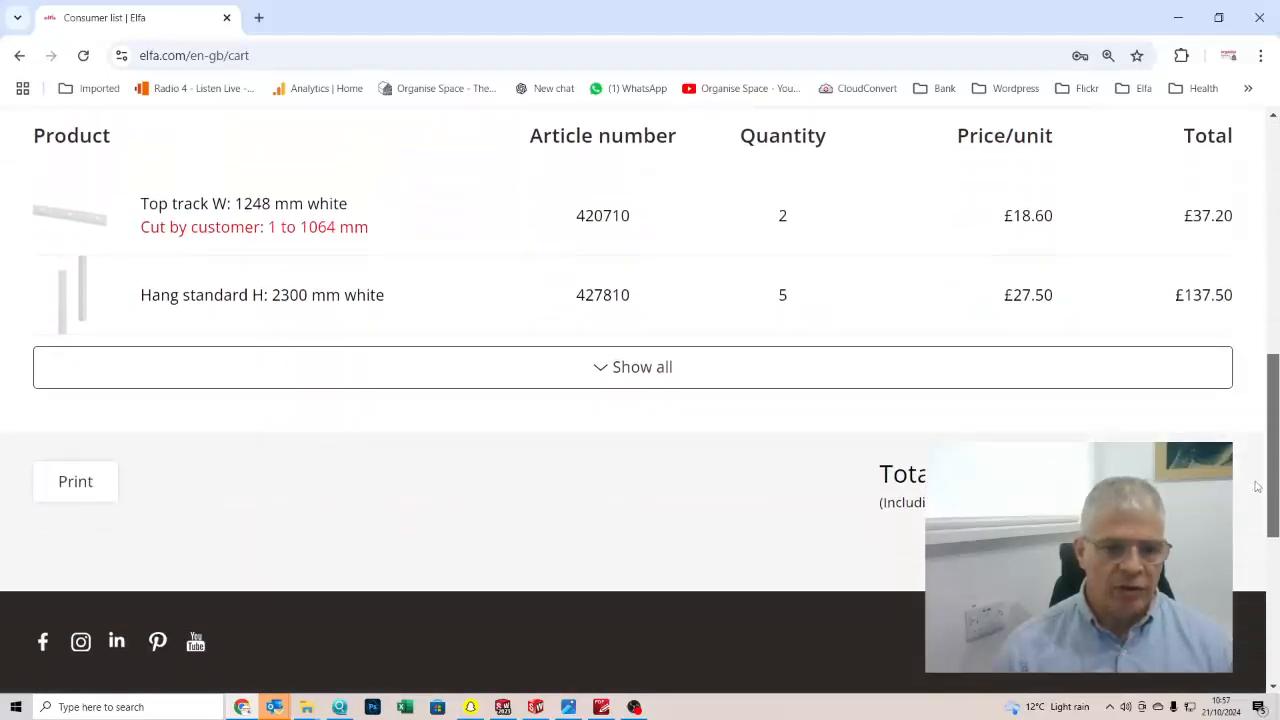
pyautogui.click(645, 378)
pyautogui.scroll(-6, 427, 477)
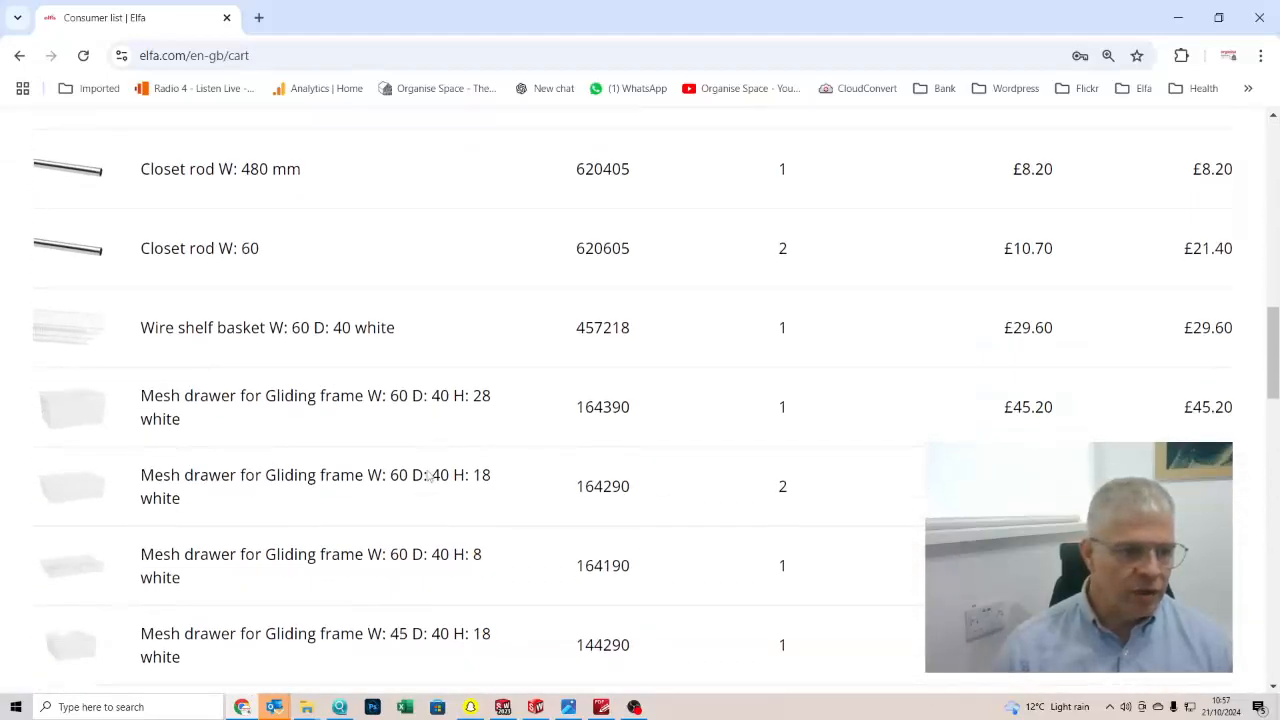
pyautogui.scroll(-1, 427, 477)
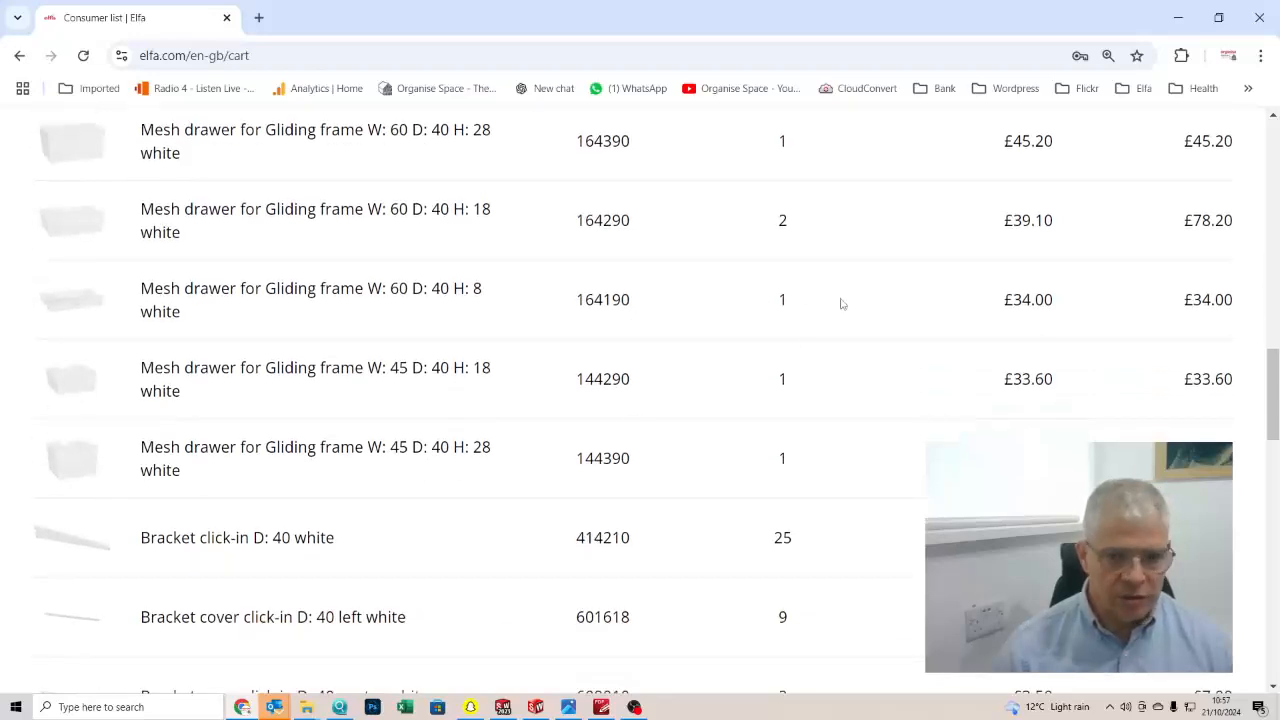
pyautogui.moveTo(1274, 406); pyautogui.dragTo(1276, 590)
pyautogui.scroll(1, 640, 380)
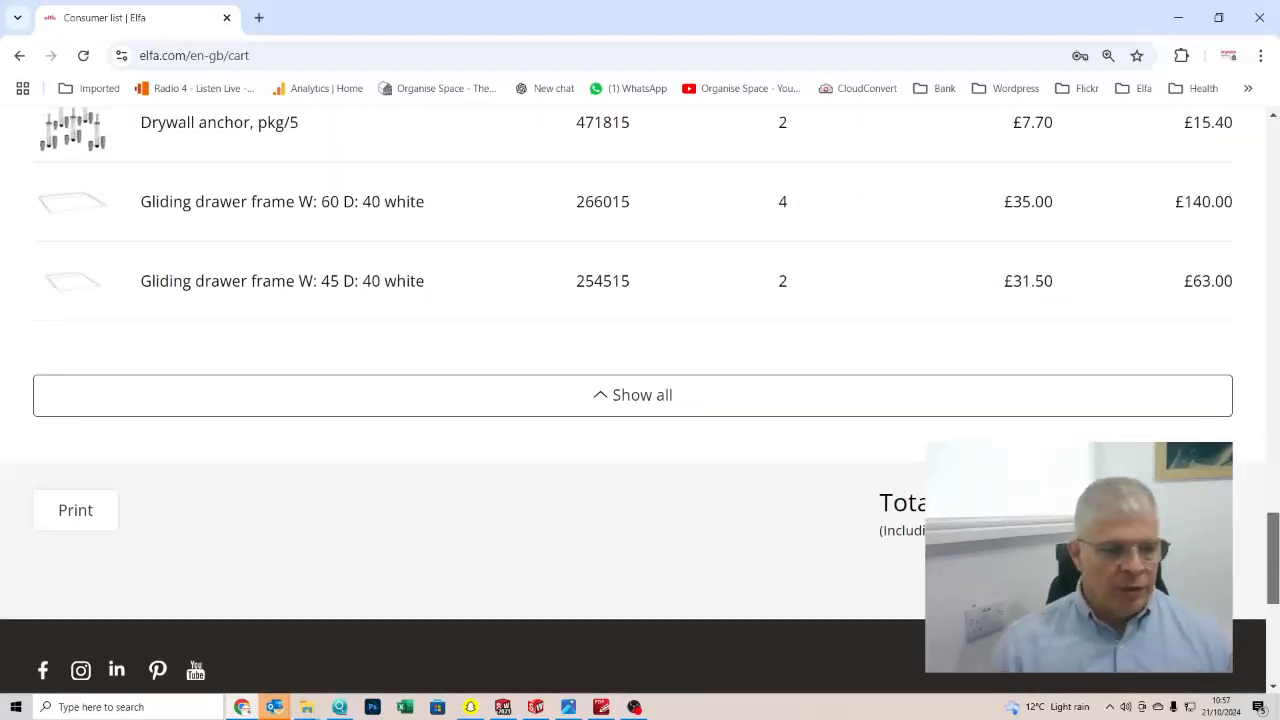
pyautogui.scroll(2, 640, 400)
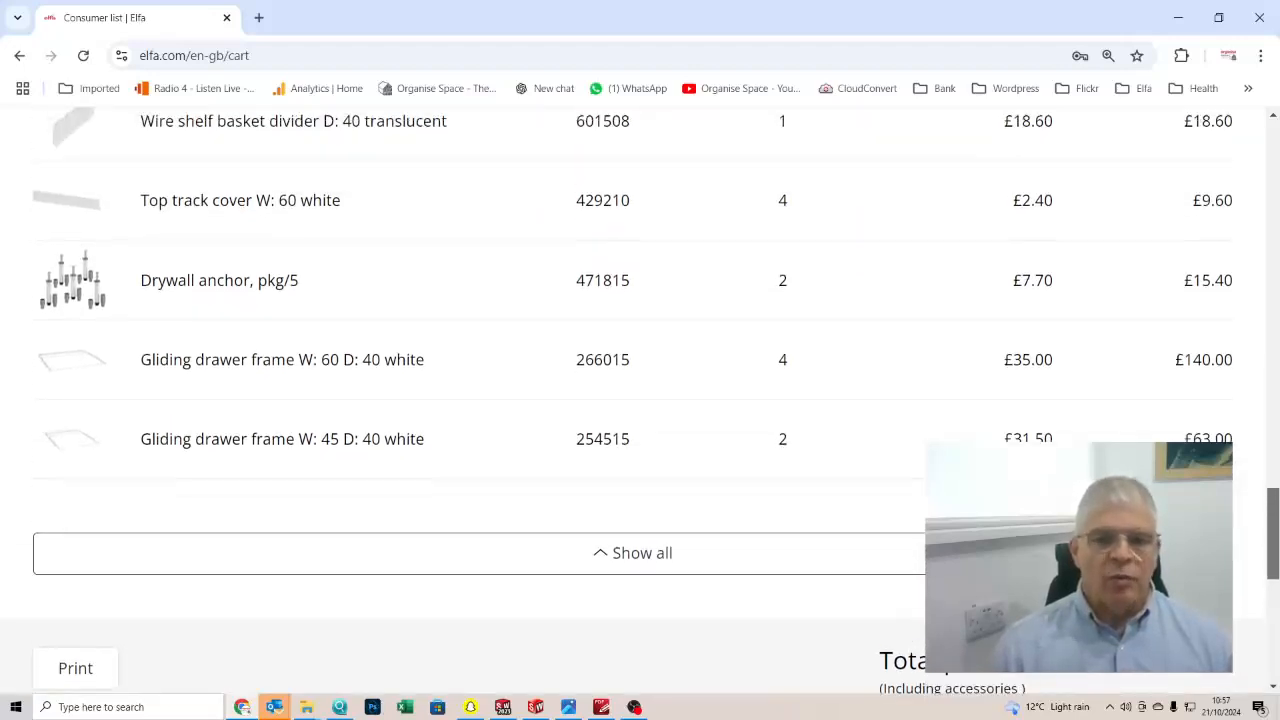
pyautogui.scroll(-4, 160, 310)
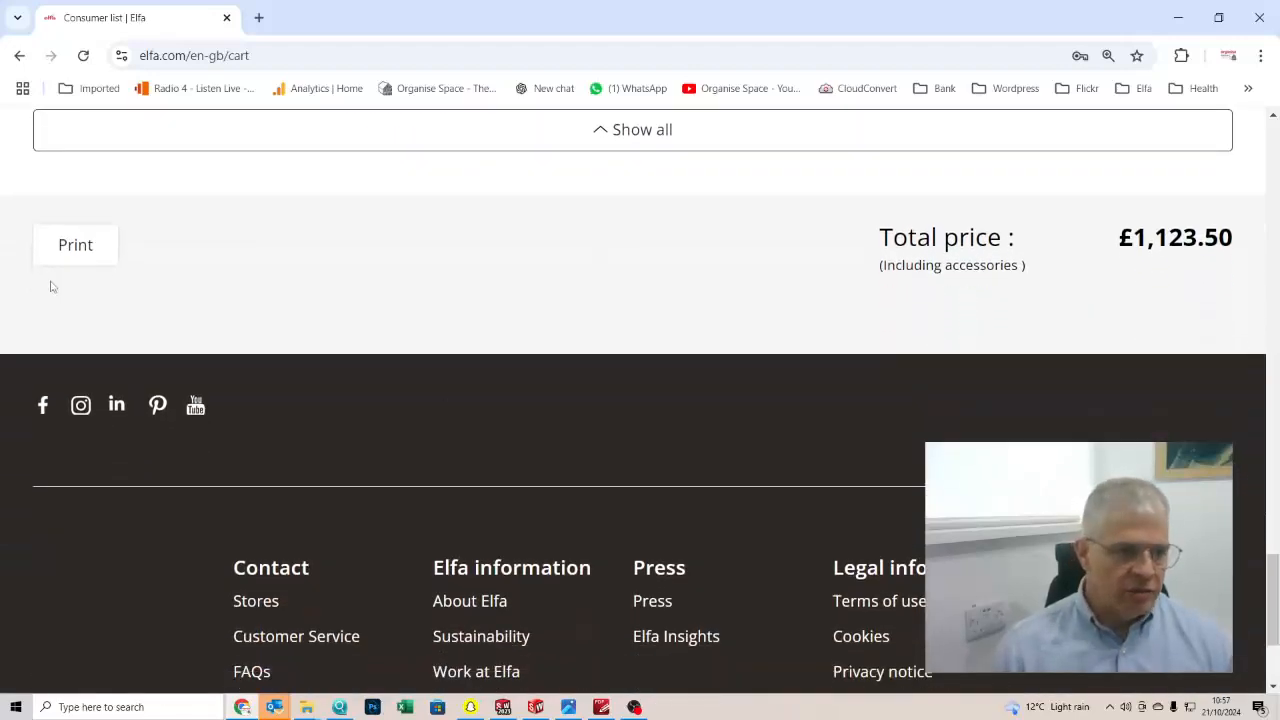
# - Preview the purchase list for printing, check the available print destinations, and close the preview without printing
pyautogui.click(78, 246)
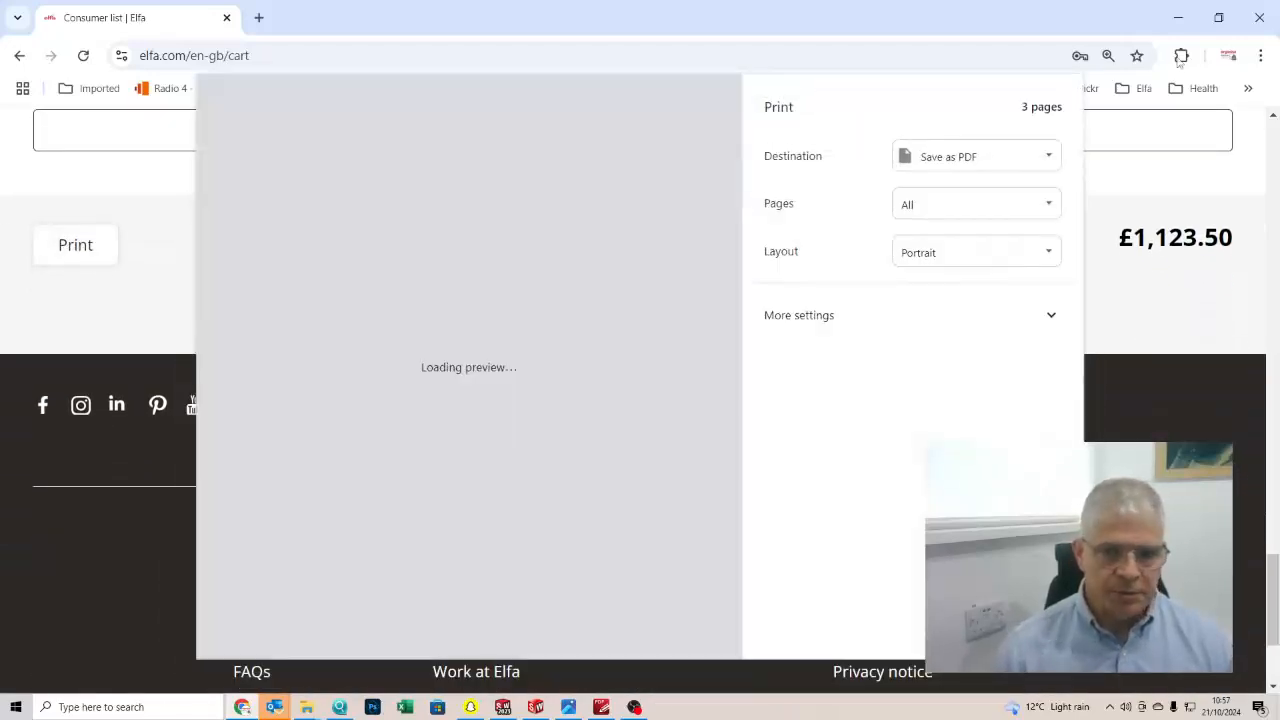
pyautogui.click(967, 157)
pyautogui.click(967, 158)
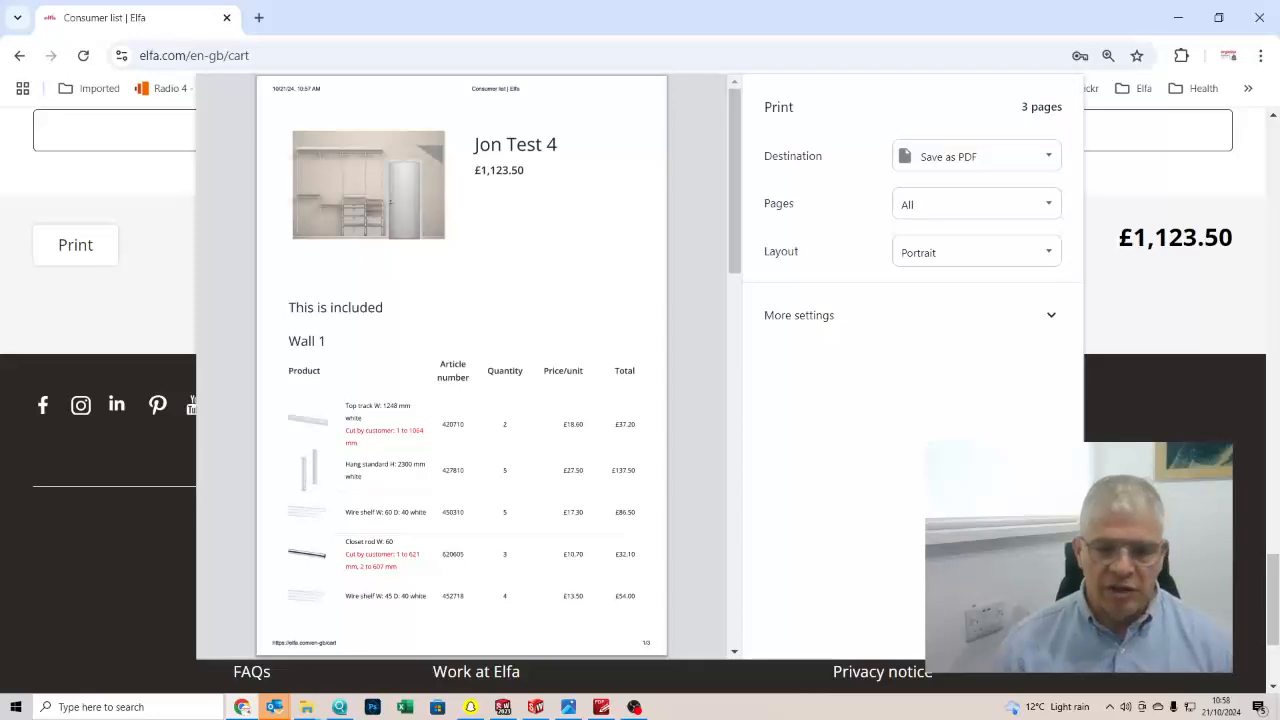
pyautogui.press('Escape')
# - Go to the Planning tool page under Planning Help and look over the storage systems offered for planning
pyautogui.click(1274, 166)
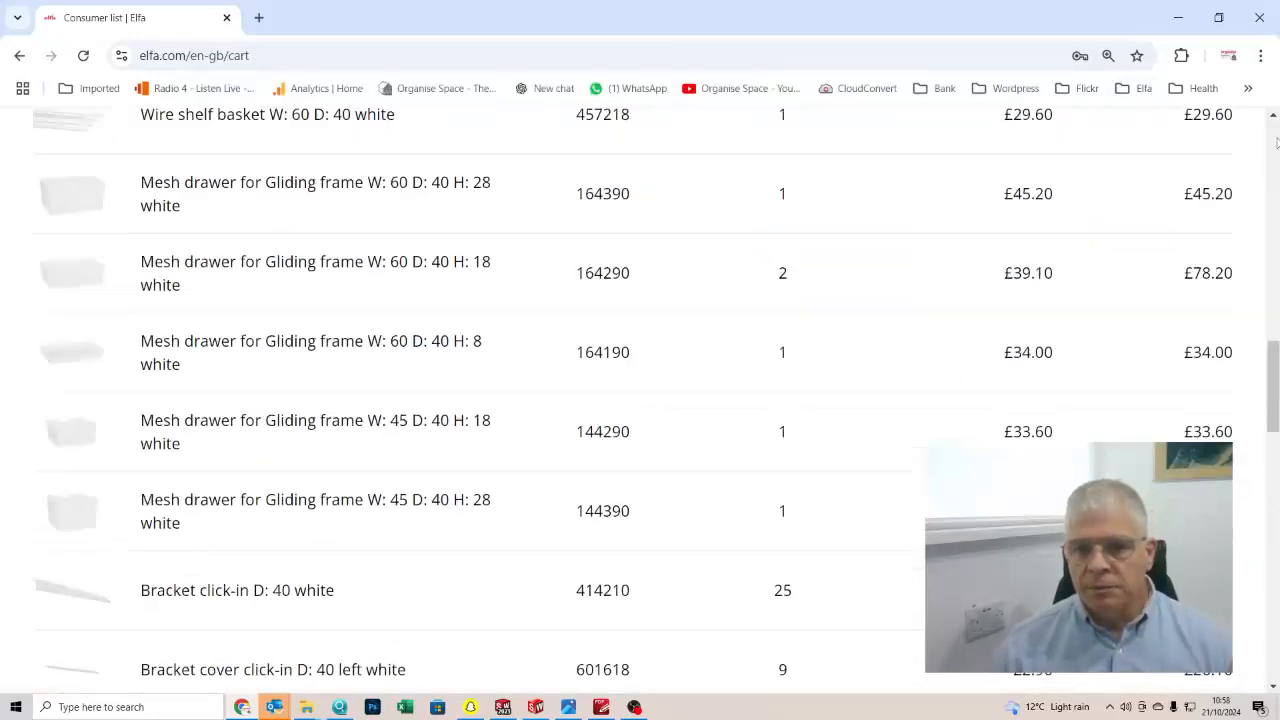
pyautogui.moveTo(1277, 142); pyautogui.dragTo(1278, 136)
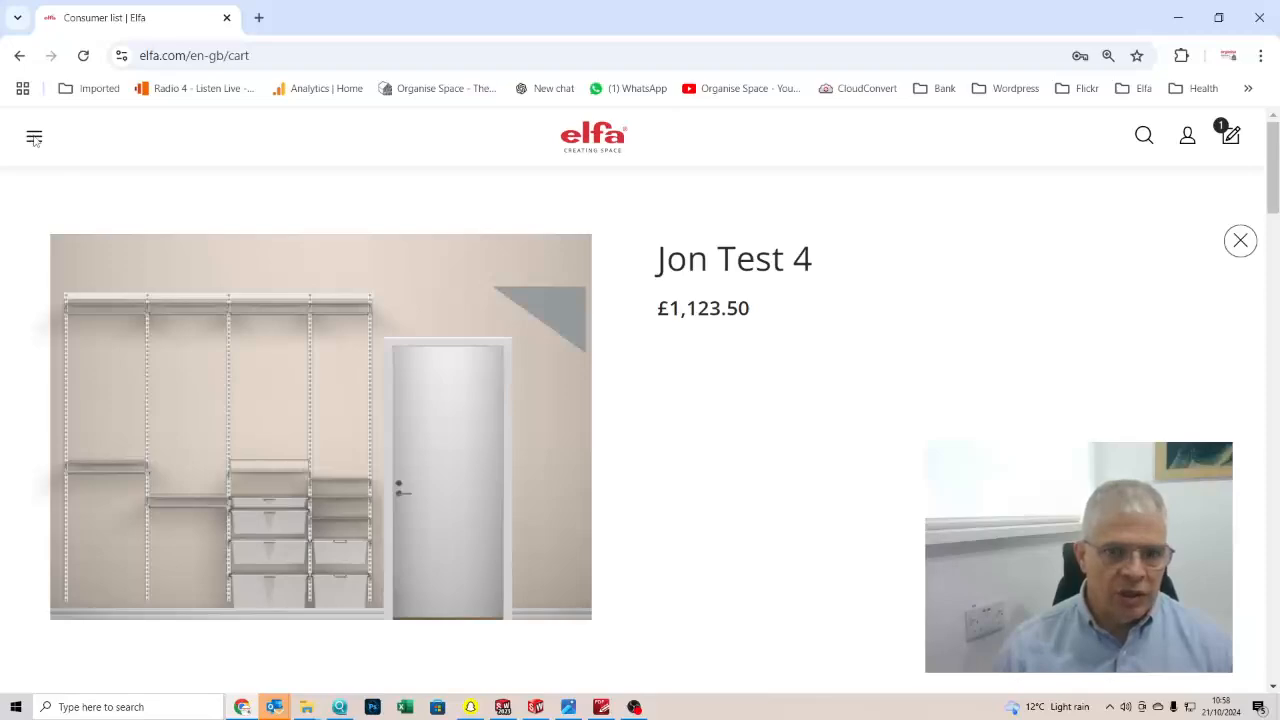
pyautogui.moveTo(1277, 170)
pyautogui.mouseDown()
pyautogui.moveTo(1274, 596)
pyautogui.moveTo(1274, 165)
pyautogui.mouseUp()
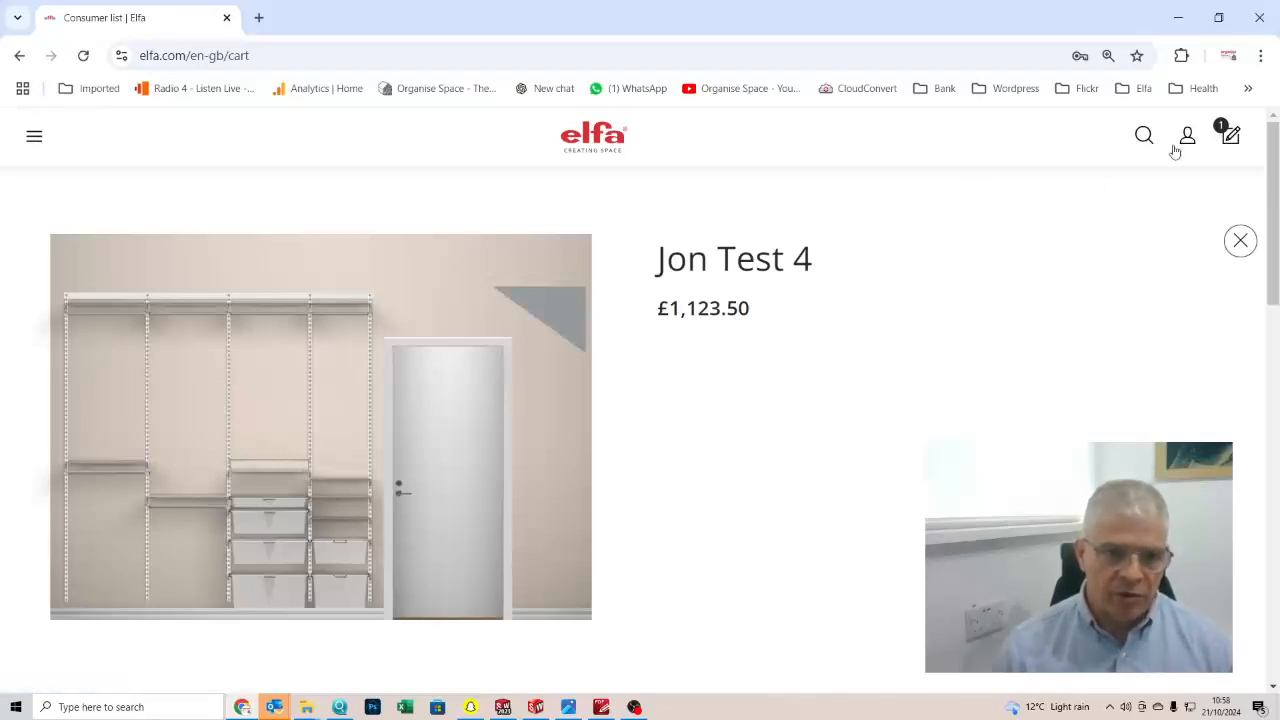
pyautogui.click(36, 138)
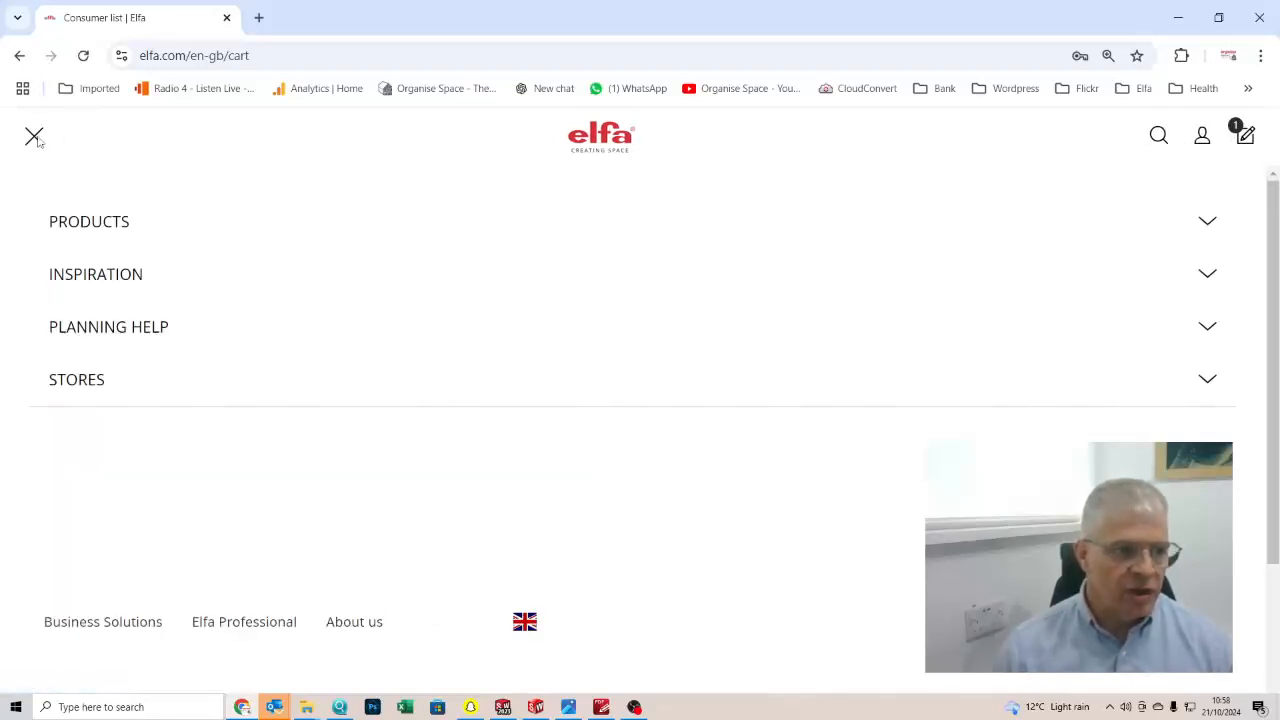
pyautogui.click(86, 330)
pyautogui.click(108, 376)
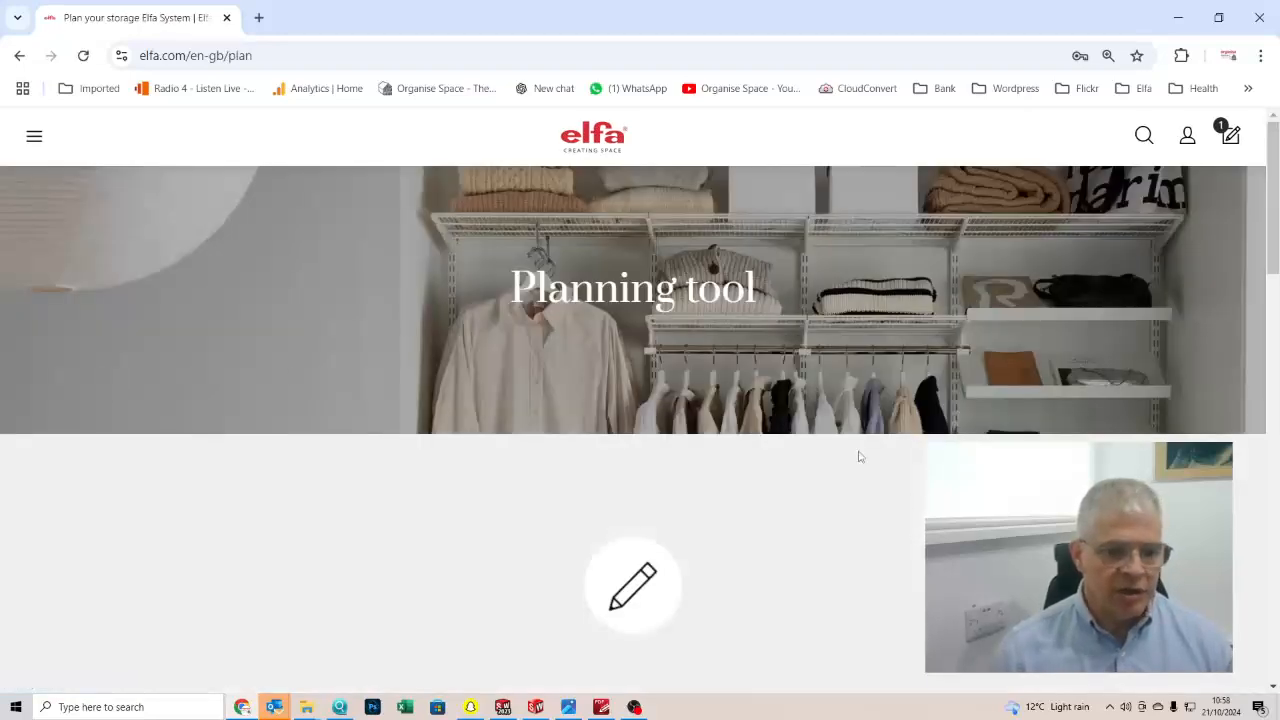
pyautogui.scroll(-8, 791, 596)
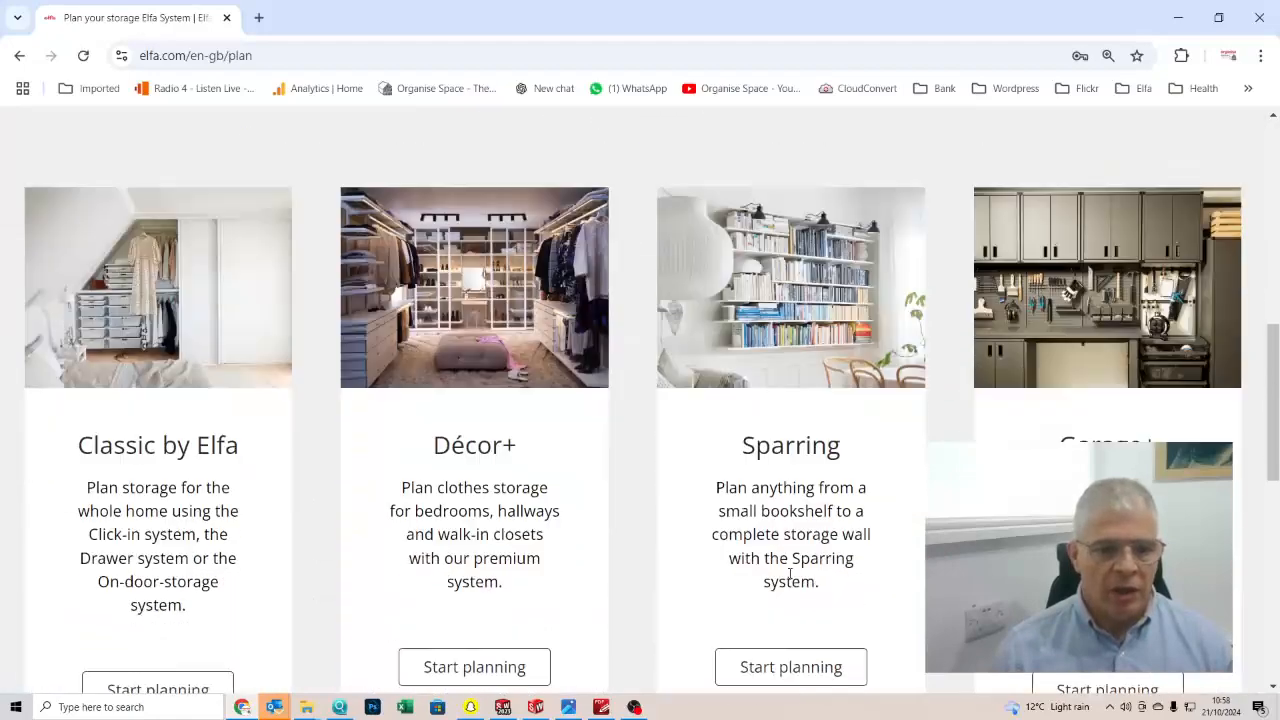
pyautogui.scroll(-3, 570, 520)
pyautogui.scroll(10, 563, 517)
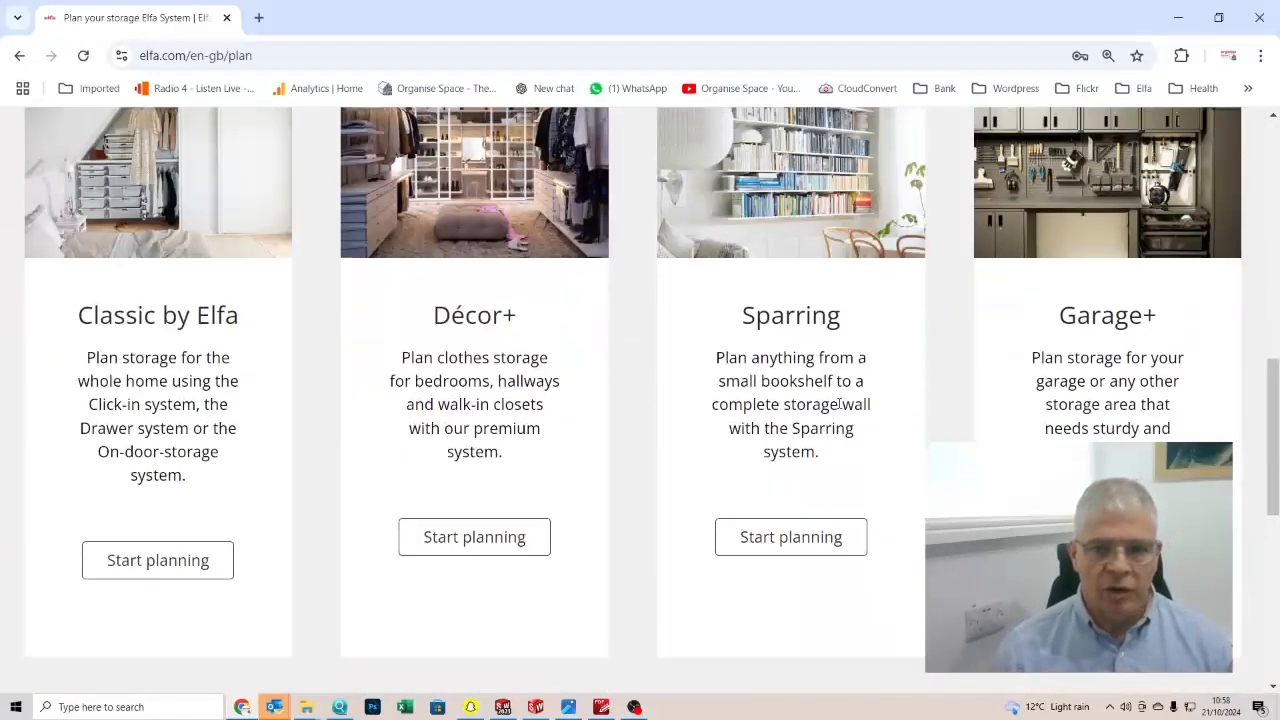
pyautogui.scroll(1, 964, 252)
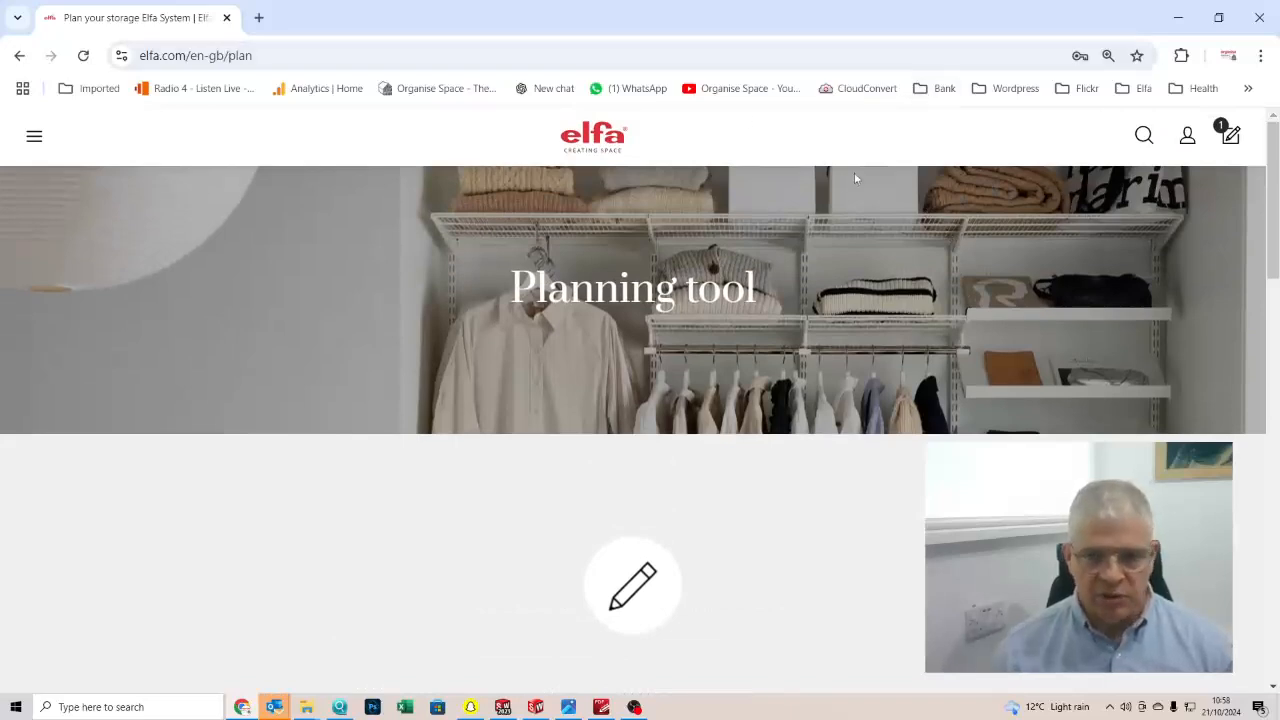
# - Return to the purchase list and expand the complete Wall 1 product list again
pyautogui.click(1230, 137)
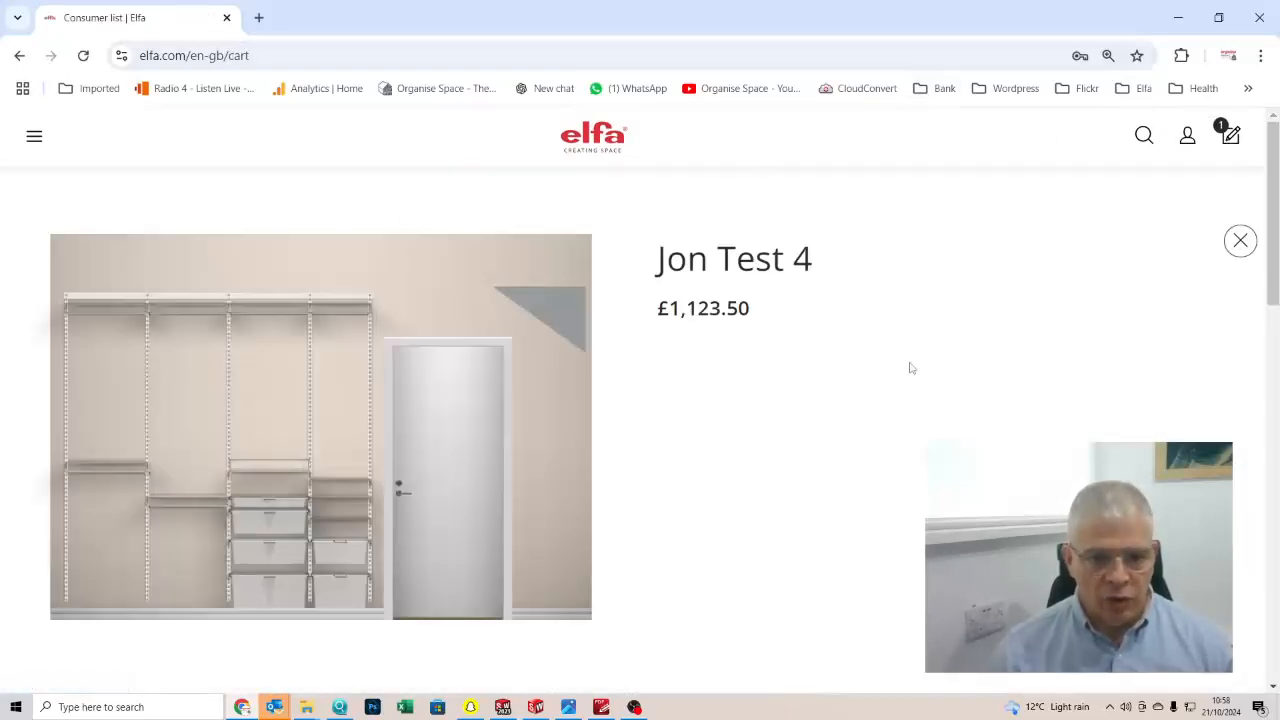
pyautogui.scroll(-4, 850, 400)
pyautogui.scroll(-2, 720, 505)
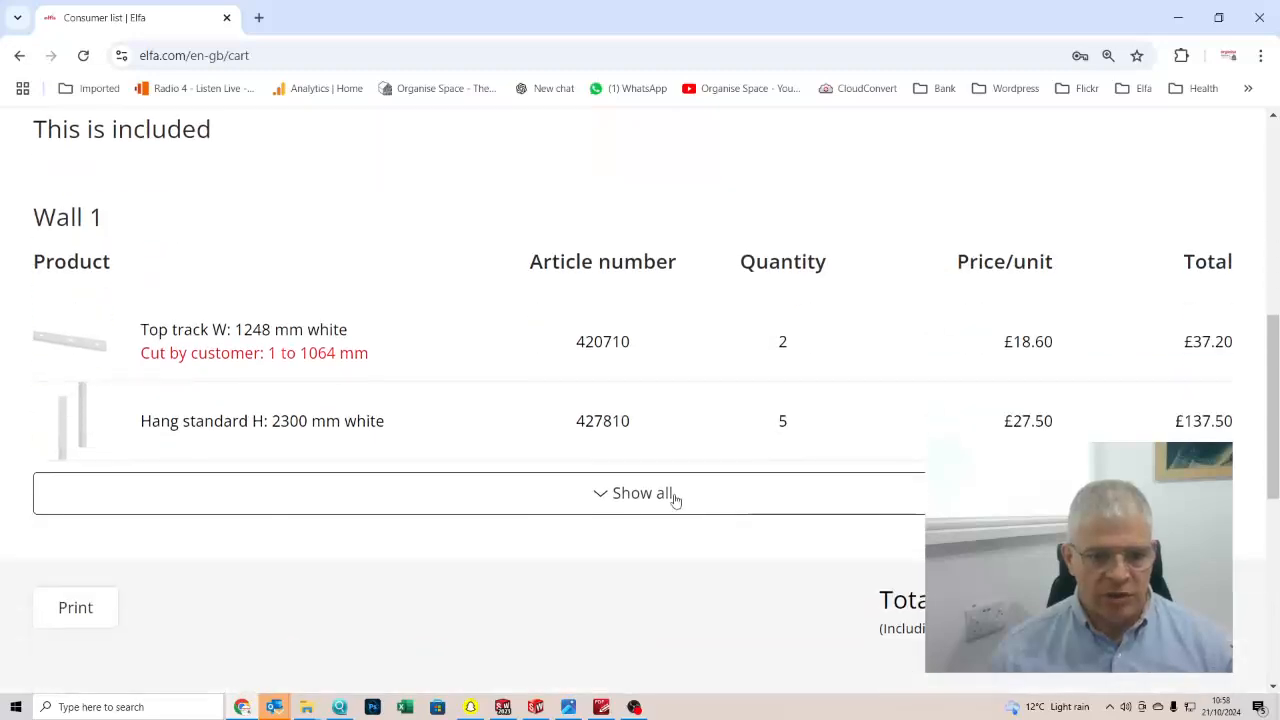
pyautogui.click(674, 495)
pyautogui.scroll(3, 1091, 265)
pyautogui.scroll(3, 1091, 265)
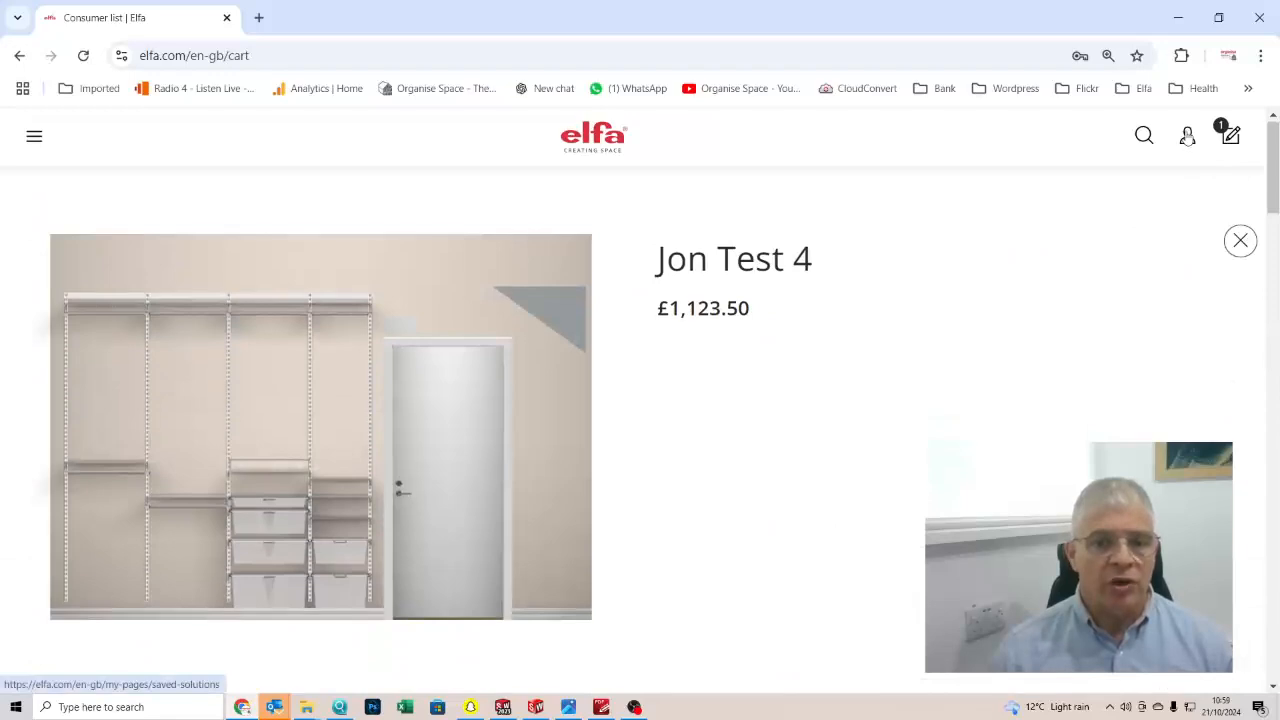
# - Open the account's saved solutions and view the details of the "Test 4" solution's bill of material
pyautogui.click(1187, 137)
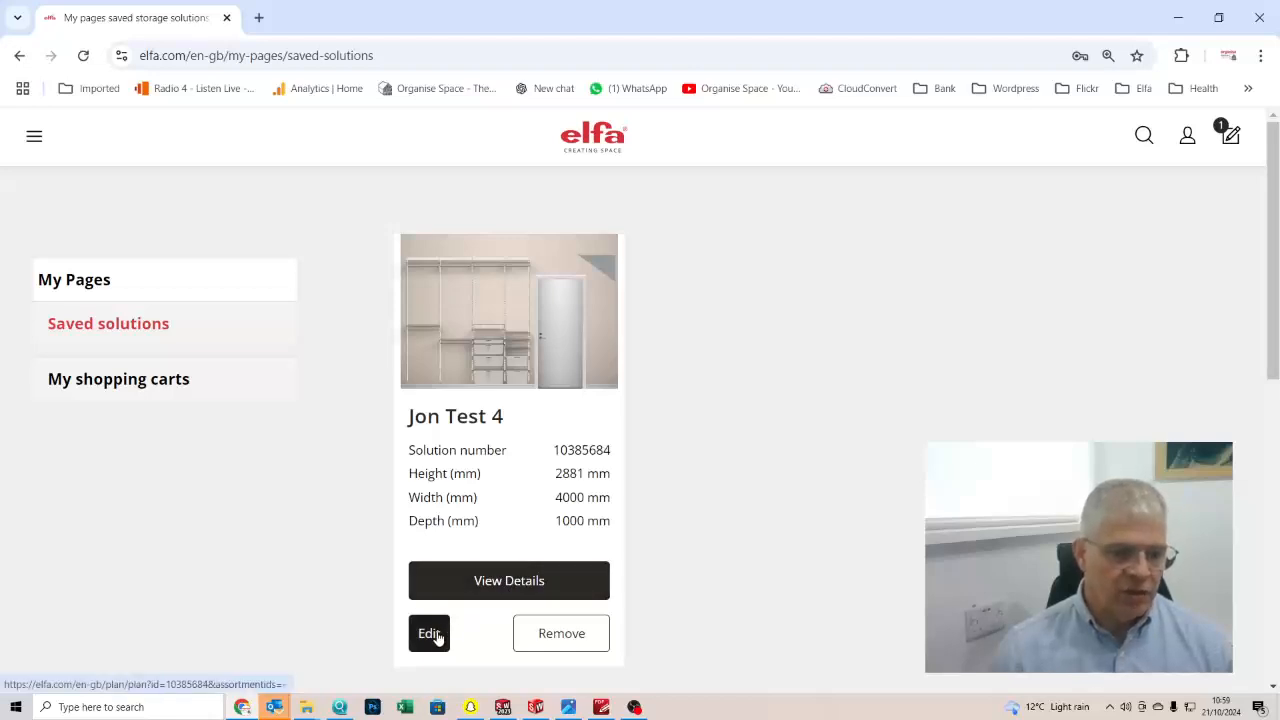
pyautogui.click(497, 584)
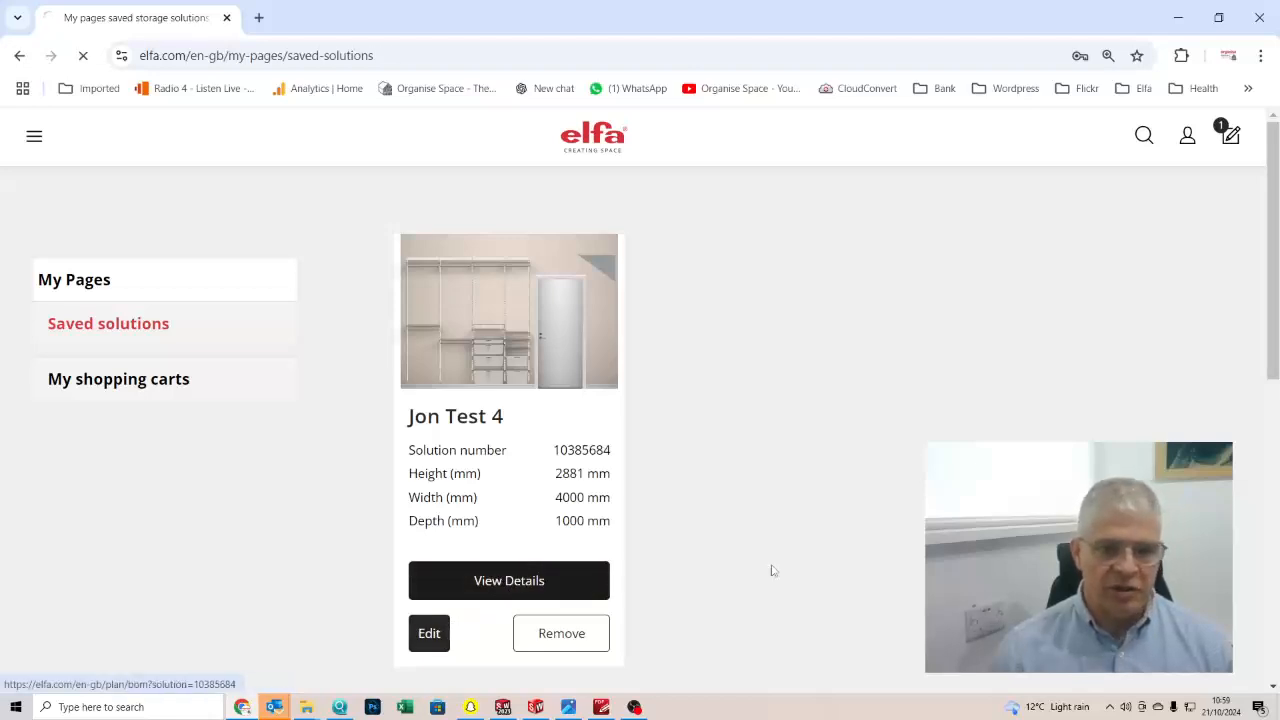
pyautogui.scroll(-3, 611, 580)
pyautogui.scroll(-5, 1051, 434)
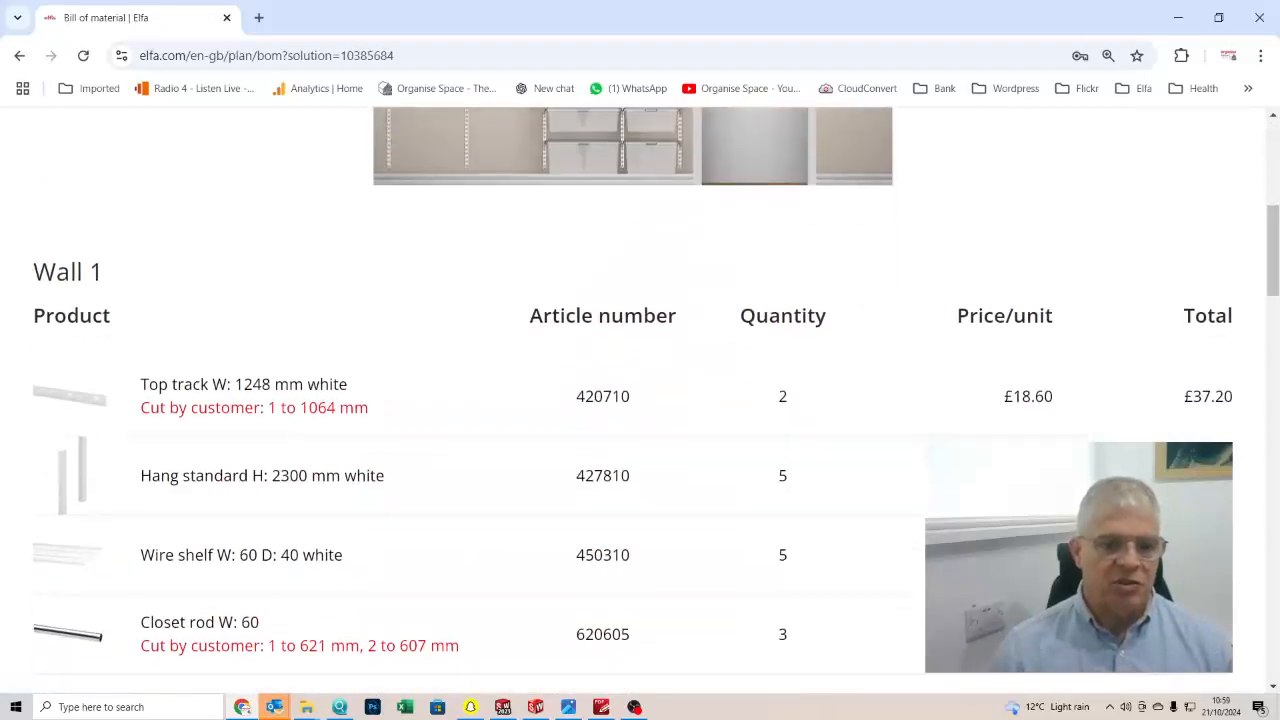
pyautogui.scroll(7, 1051, 434)
pyautogui.scroll(1, 1063, 359)
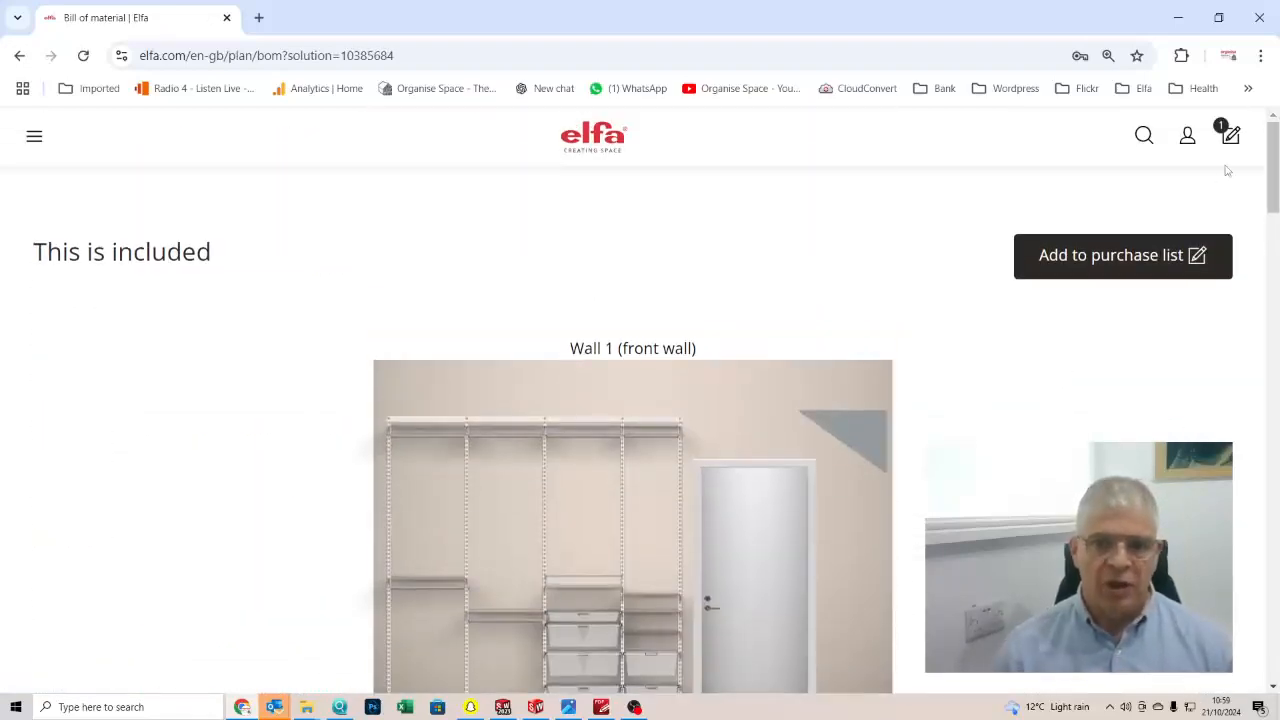
# - Reopen the saved "Test 4" solution for editing in the planning tool and check its listed issues
pyautogui.click(1187, 136)
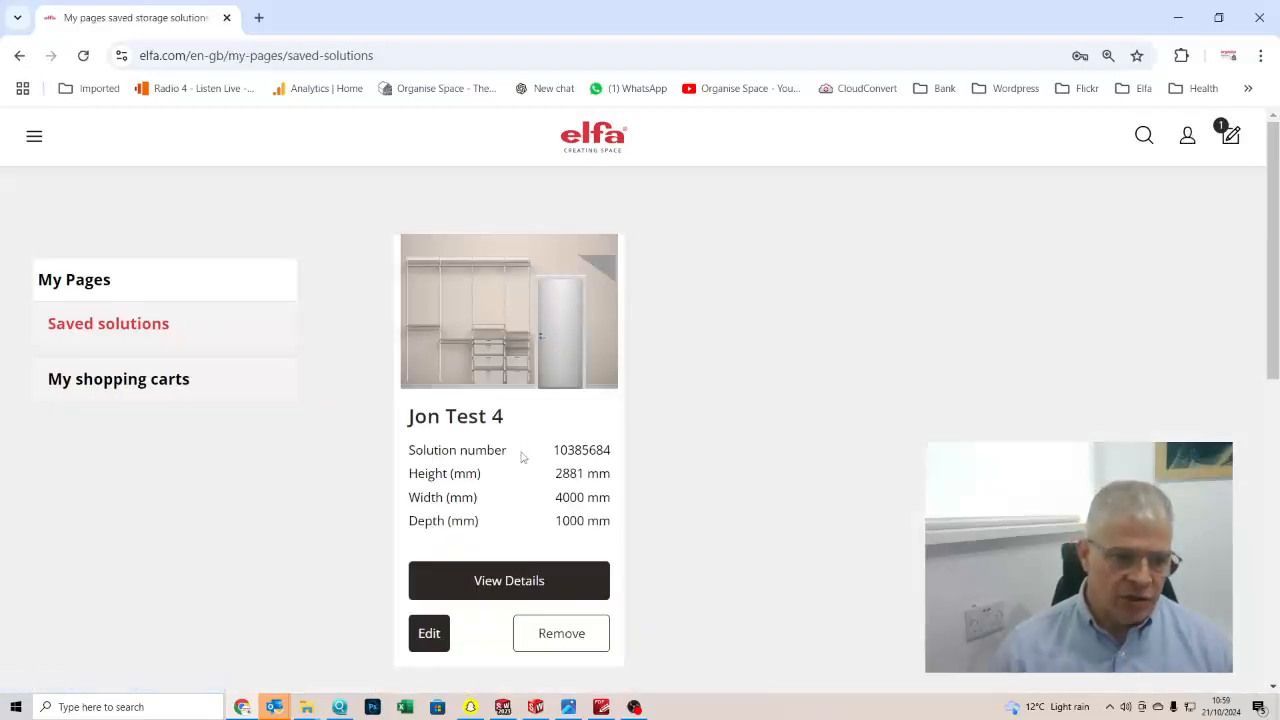
pyautogui.click(429, 633)
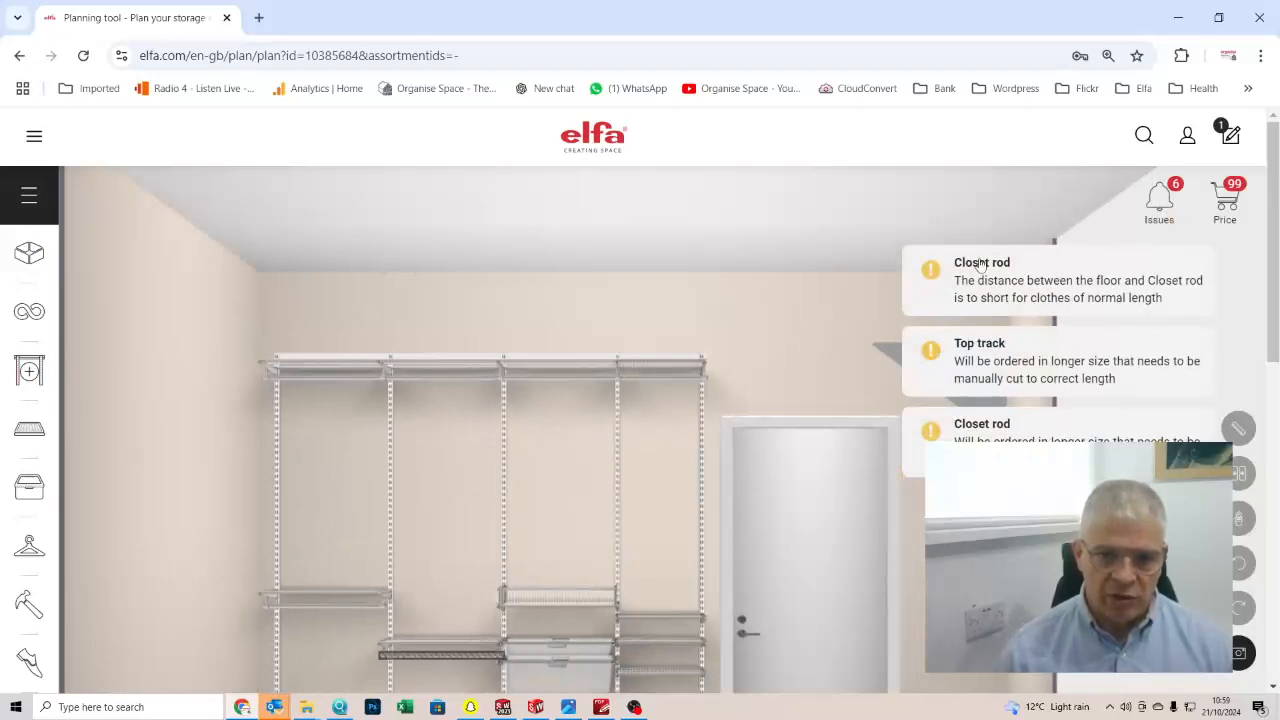
pyautogui.click(1158, 202)
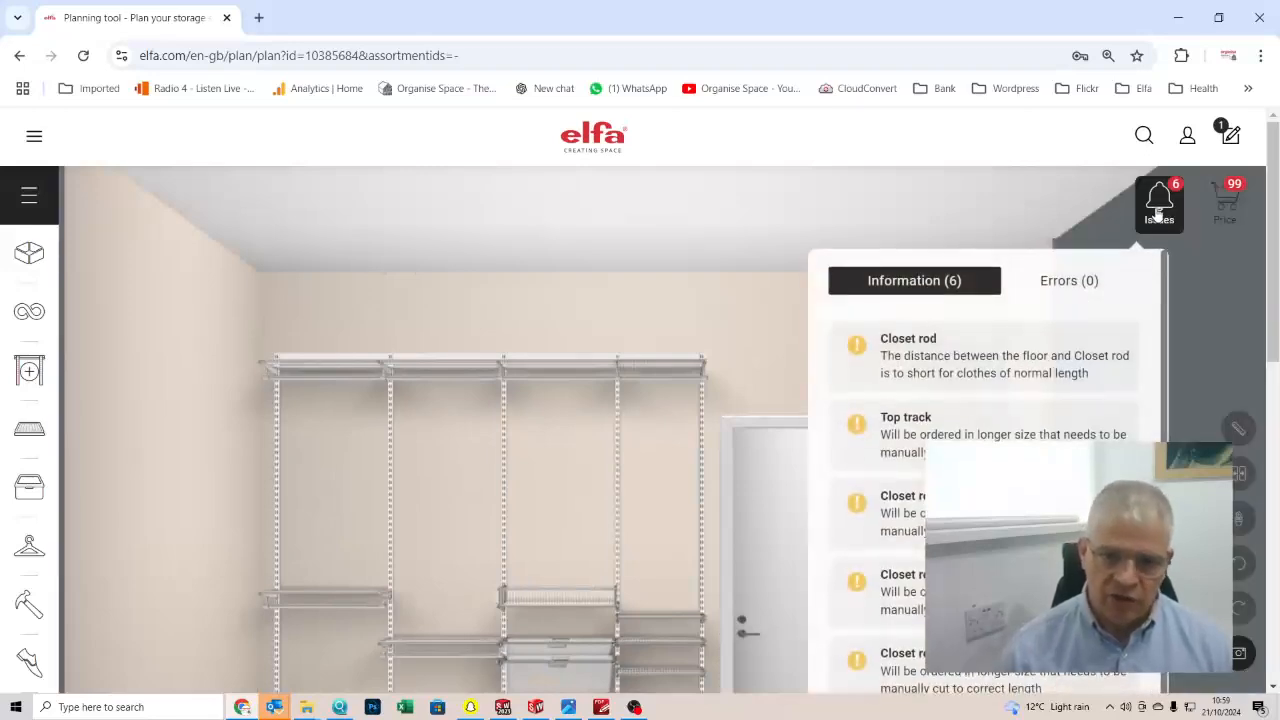
pyautogui.click(1158, 210)
pyautogui.scroll(-3, 662, 530)
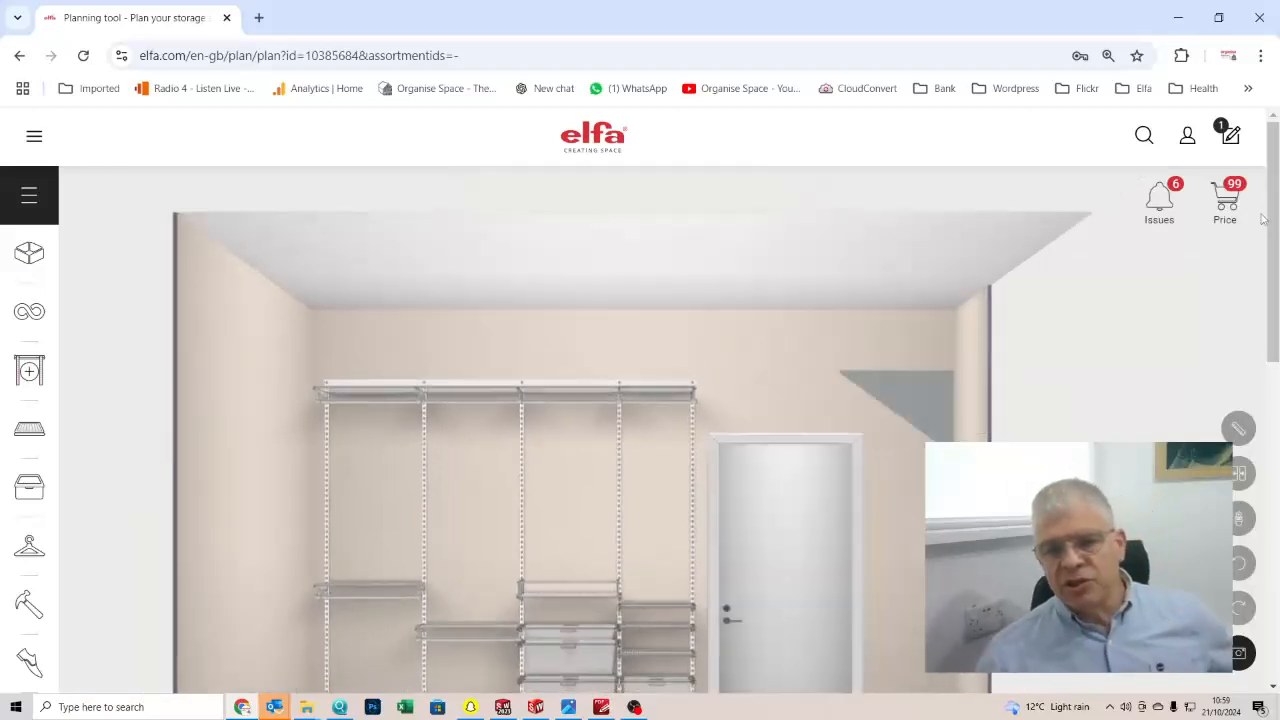
# - Check the total price of the reopened solution and close the price summary
pyautogui.moveTo(1275, 221)
pyautogui.mouseDown()
pyautogui.moveTo(1275, 302)
pyautogui.moveTo(1265, 207)
pyautogui.mouseUp()
pyautogui.click(1225, 203)
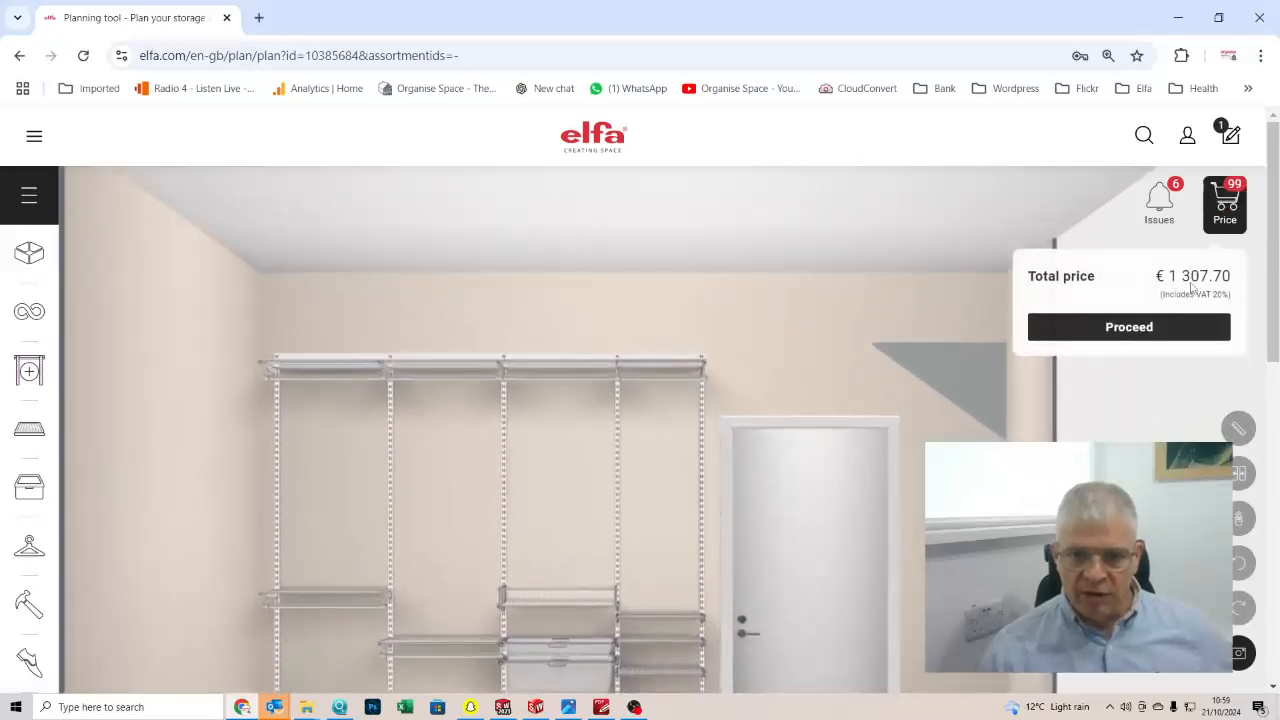
pyautogui.click(1050, 211)
# - Delete the lowest gliding mesh drawer, 285 mm high, from the third bay
pyautogui.moveTo(1267, 224); pyautogui.dragTo(1261, 326)
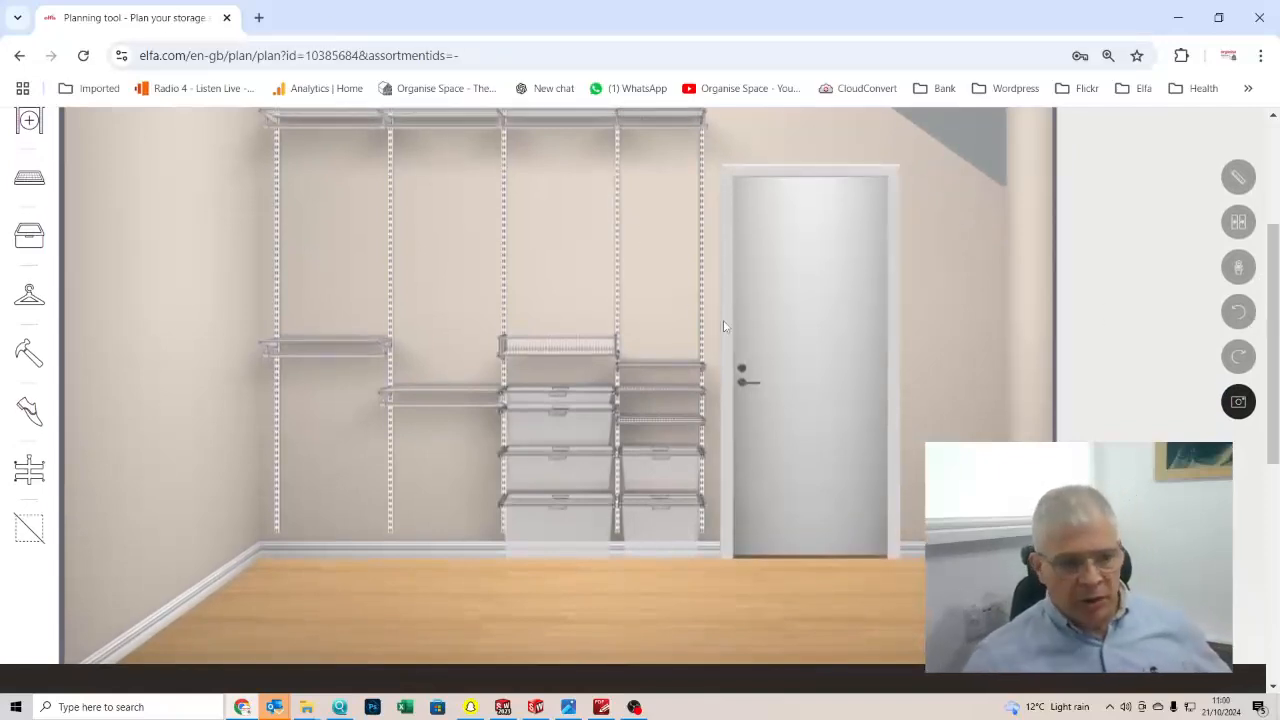
pyautogui.scroll(4, 787, 344)
pyautogui.scroll(-5, 791, 360)
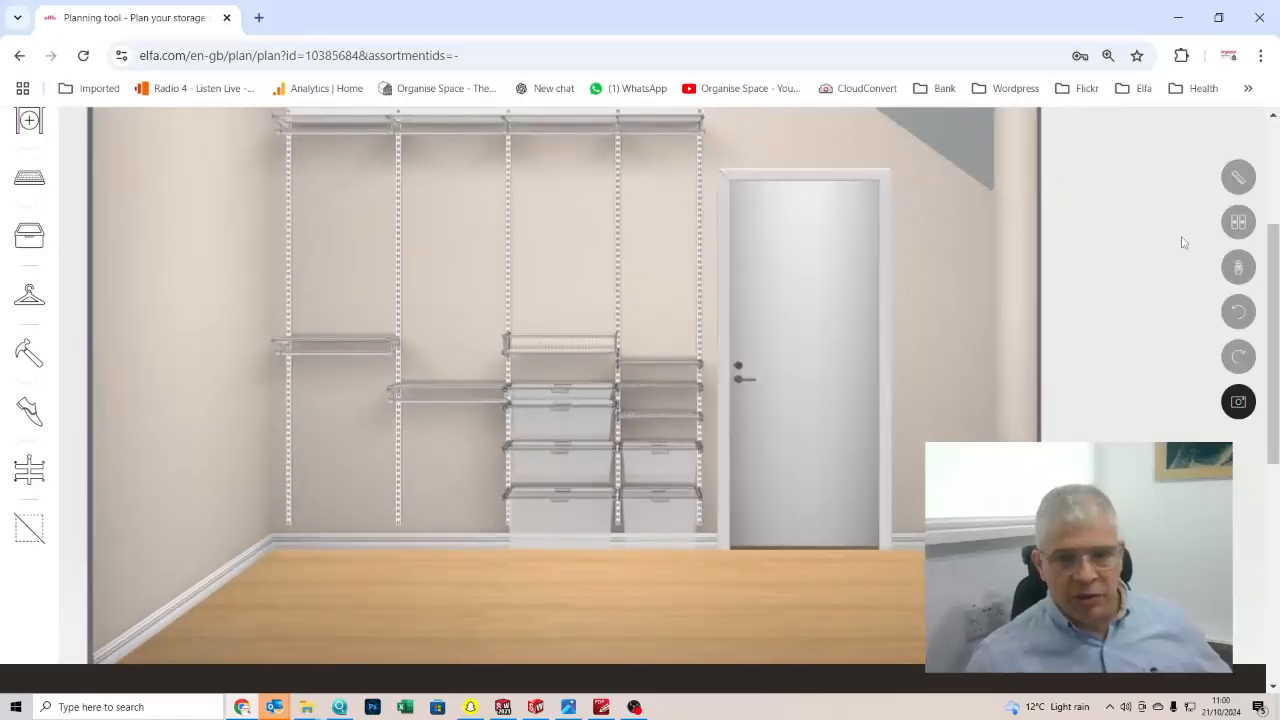
pyautogui.scroll(2, 1272, 300)
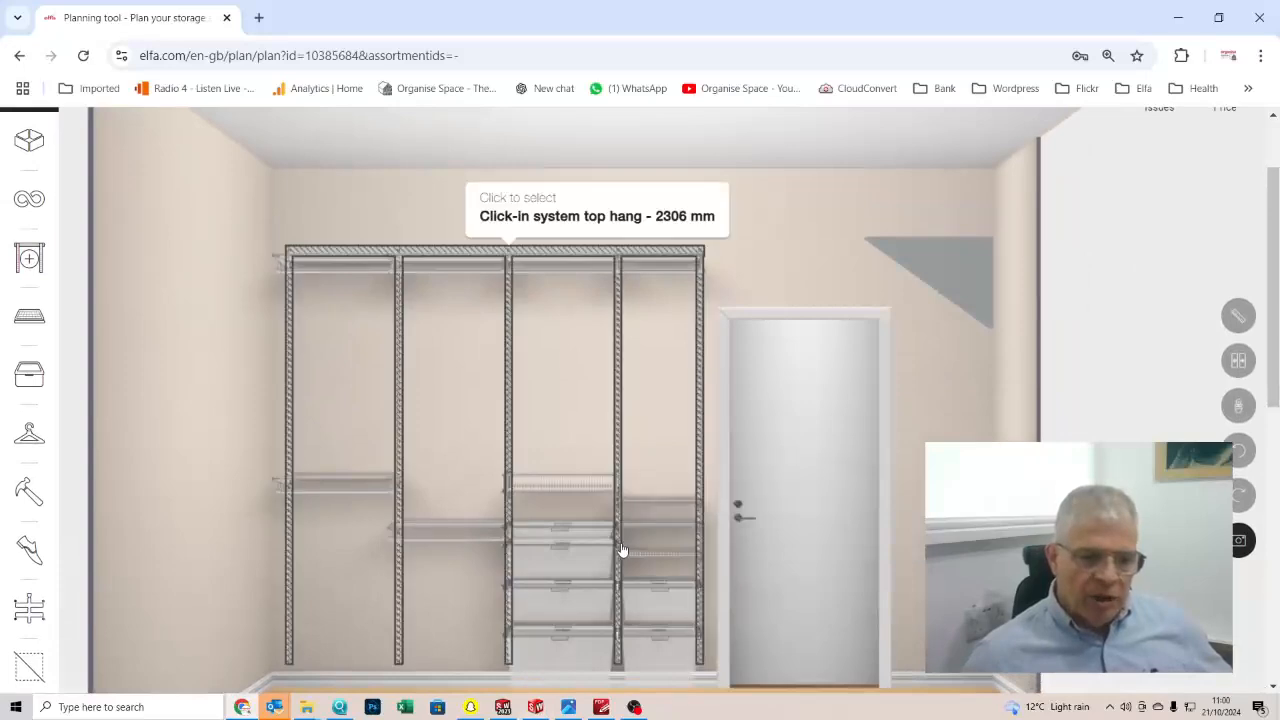
pyautogui.click(556, 640)
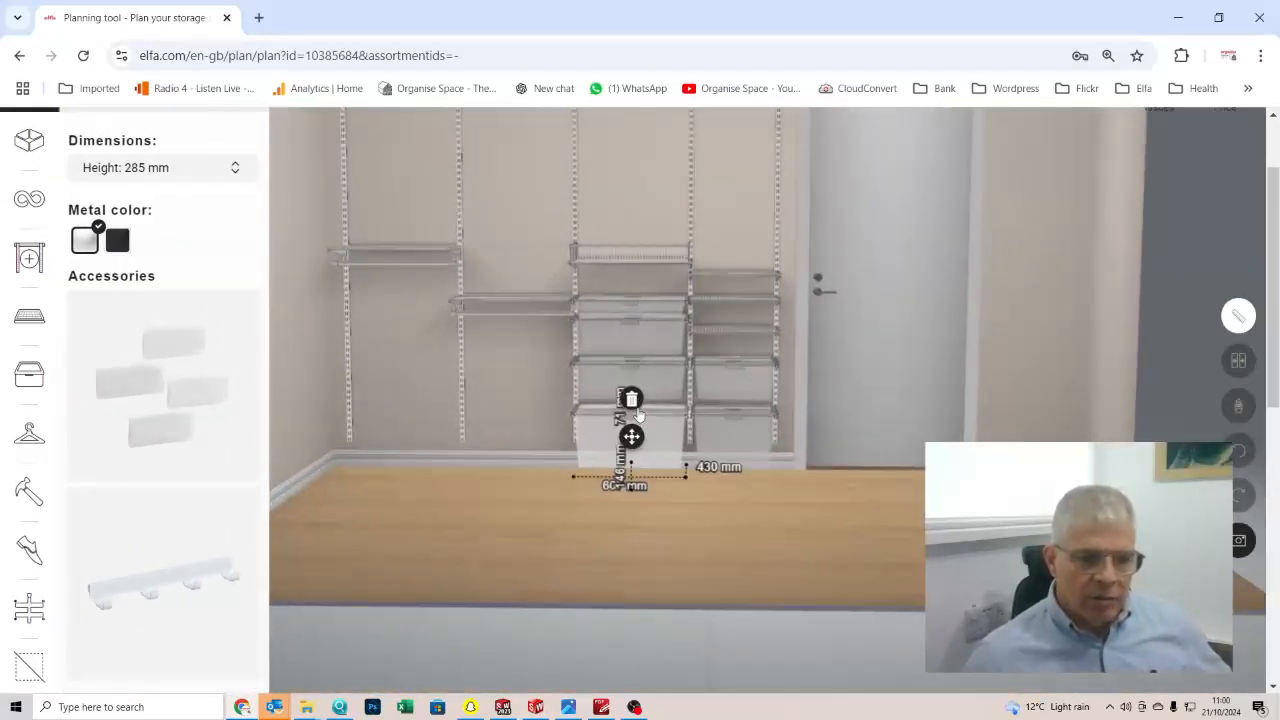
pyautogui.click(632, 401)
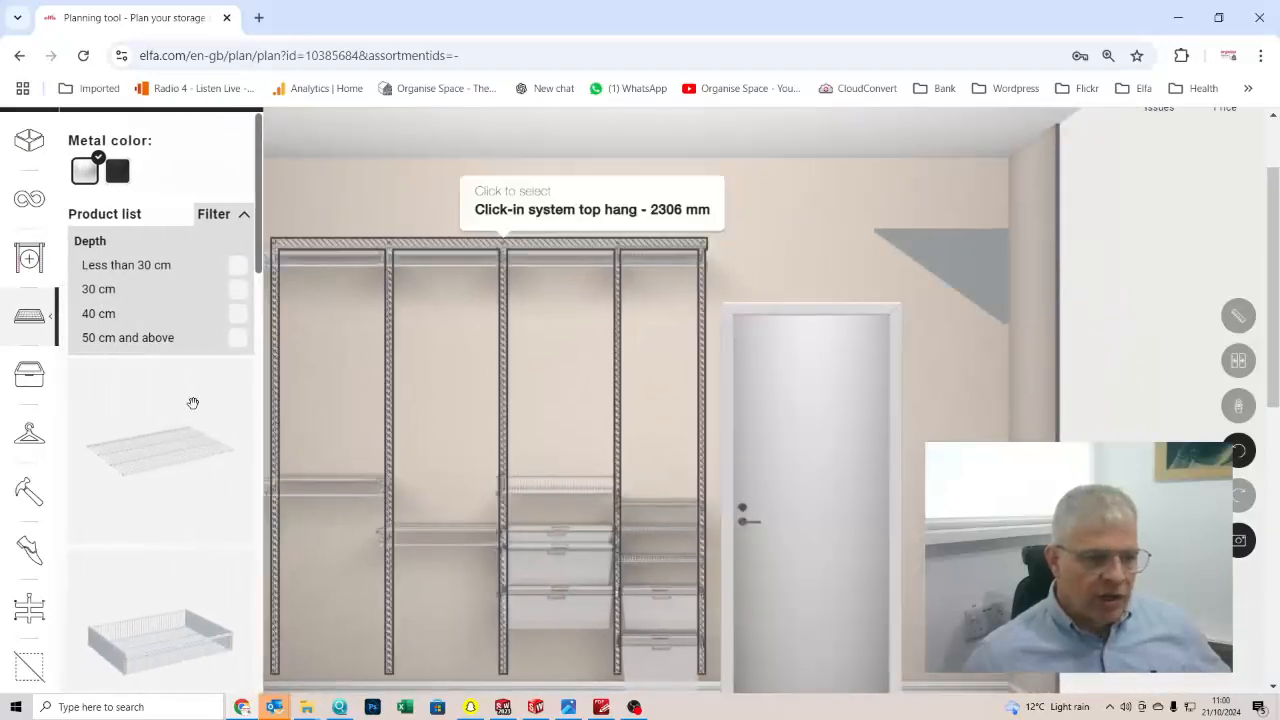
# - Place the pull-out unit listed below the expandable shoe rack at the bottom of the third bay
pyautogui.click(36, 552)
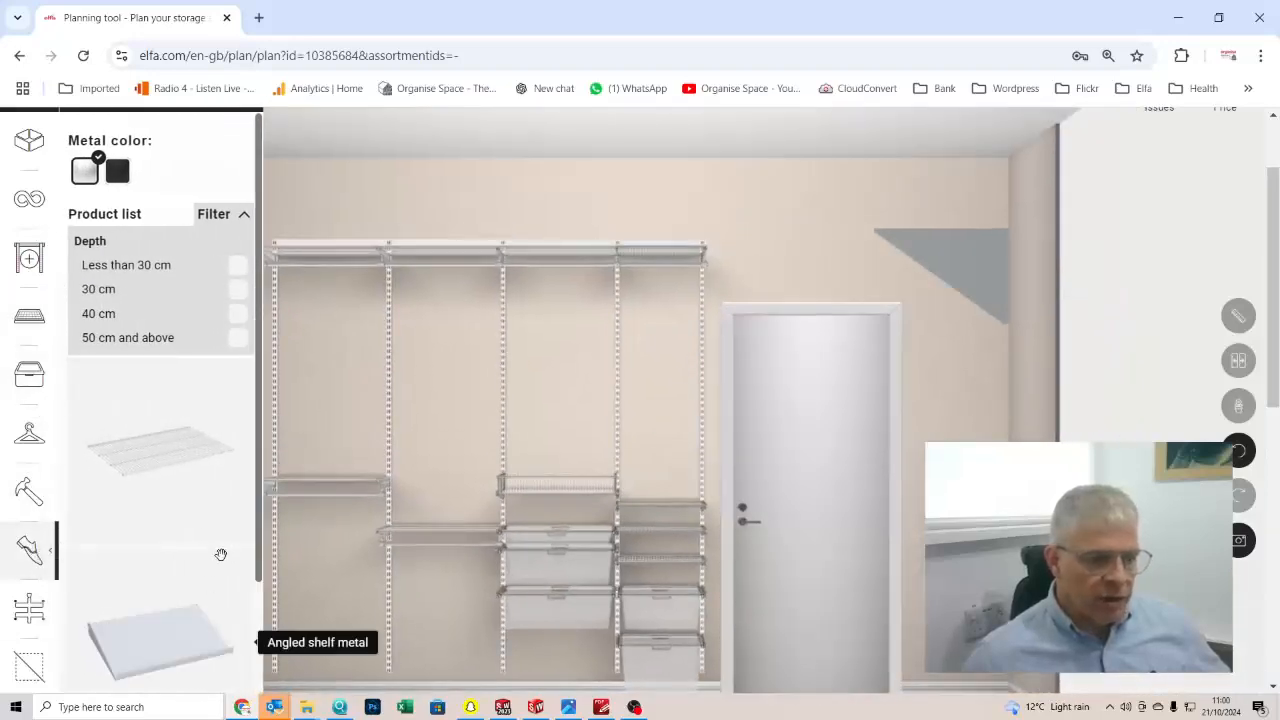
pyautogui.scroll(-1, 221, 578)
pyautogui.scroll(-1, 150, 565)
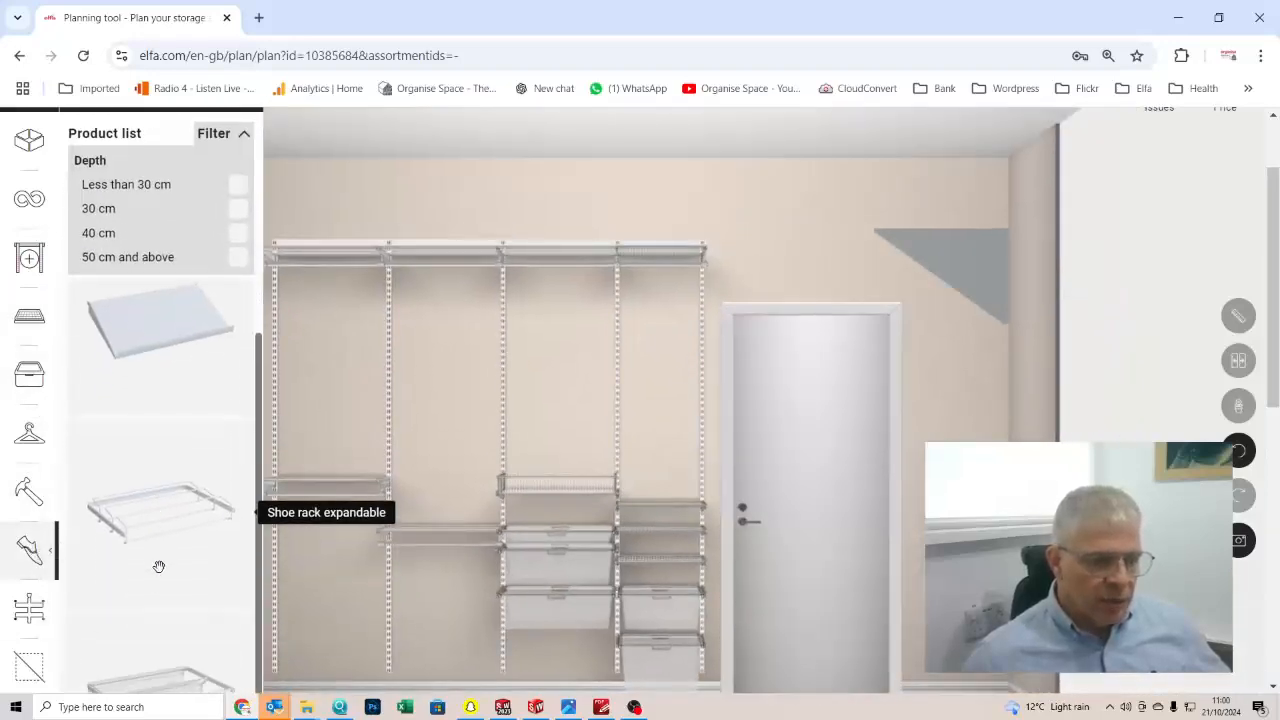
pyautogui.moveTo(160, 656); pyautogui.dragTo(553, 668)
pyautogui.scroll(-3, 689, 547)
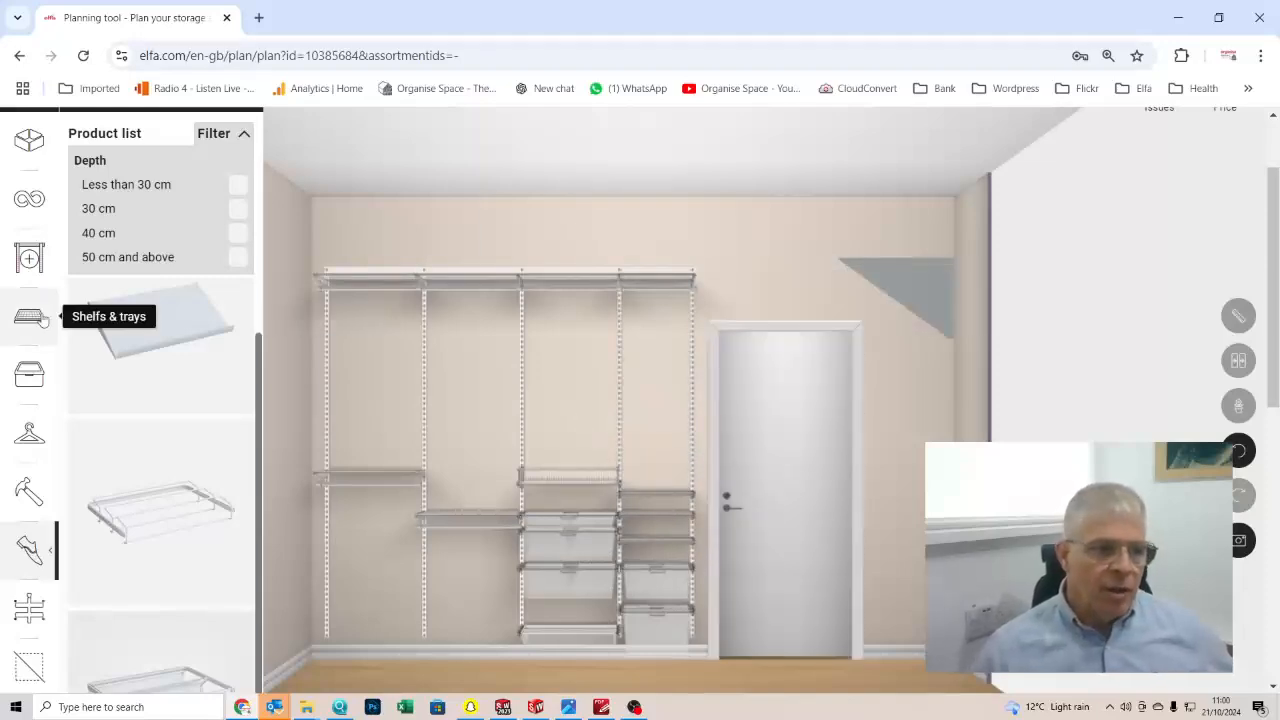
pyautogui.click(50, 550)
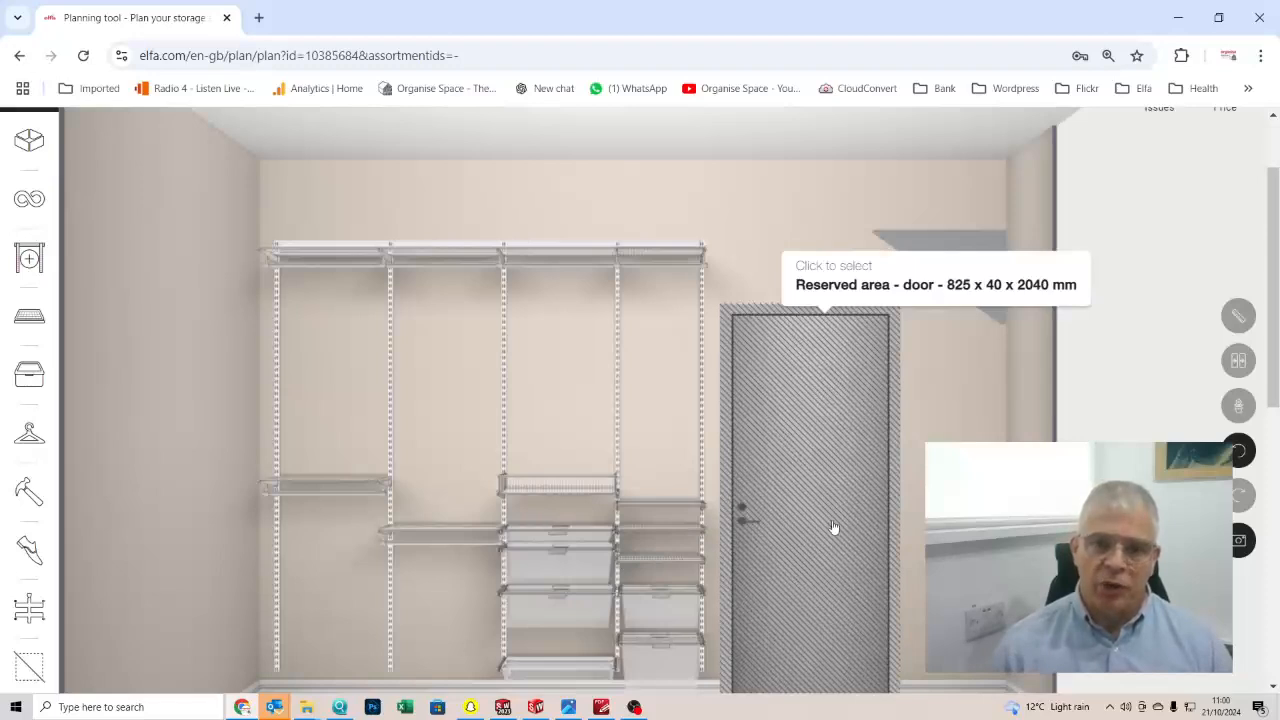
# - Delete the shoe storage unit from the bottom of the third bay
pyautogui.moveTo(860, 534); pyautogui.dragTo(681, 532)
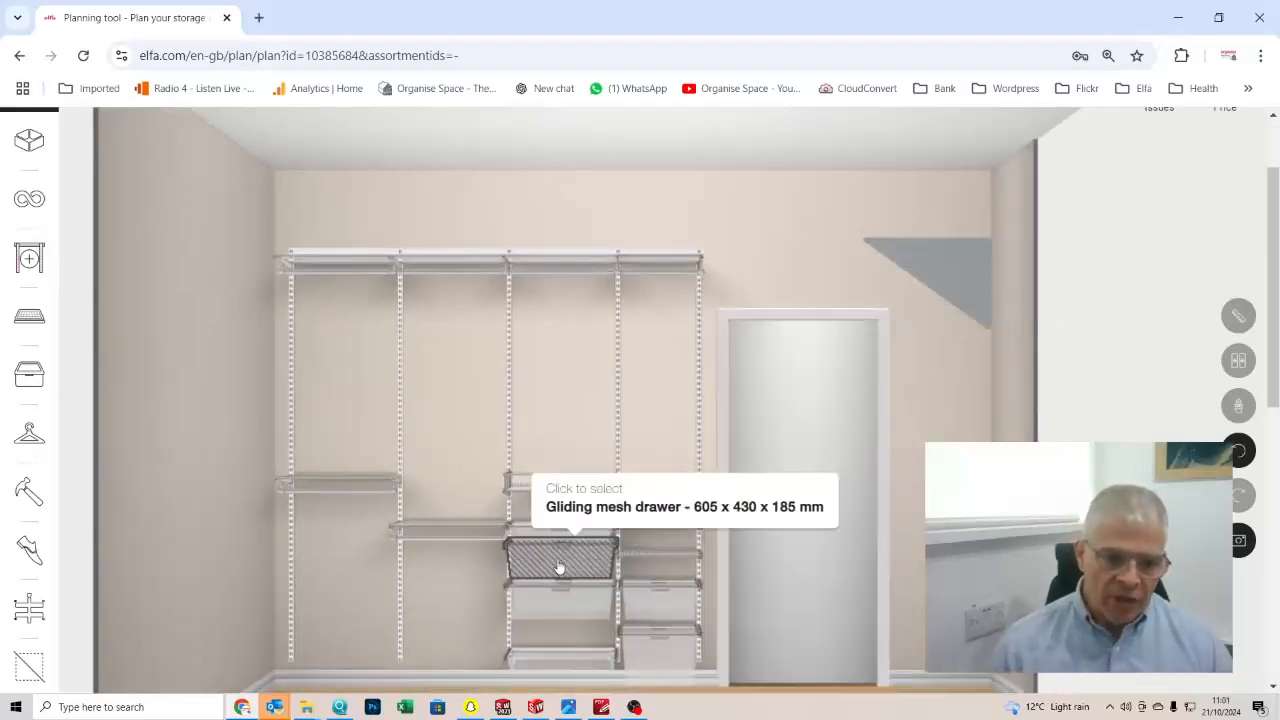
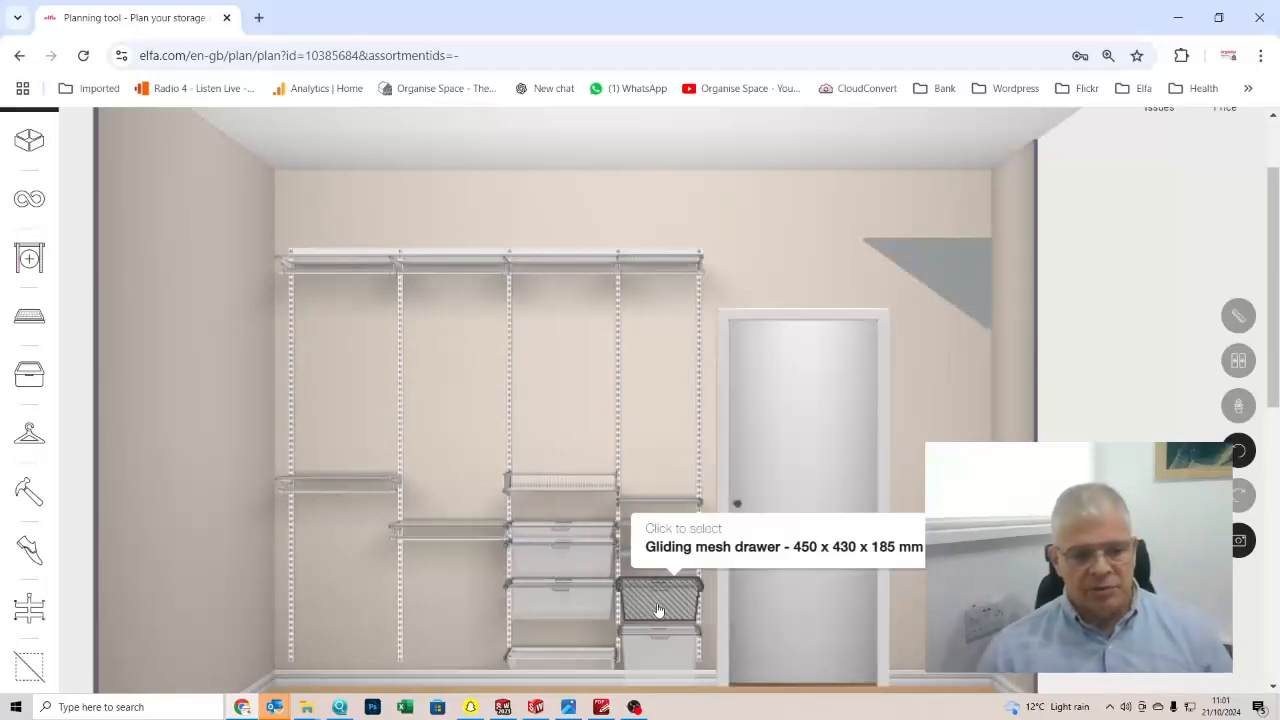
pyautogui.scroll(-1, 651, 654)
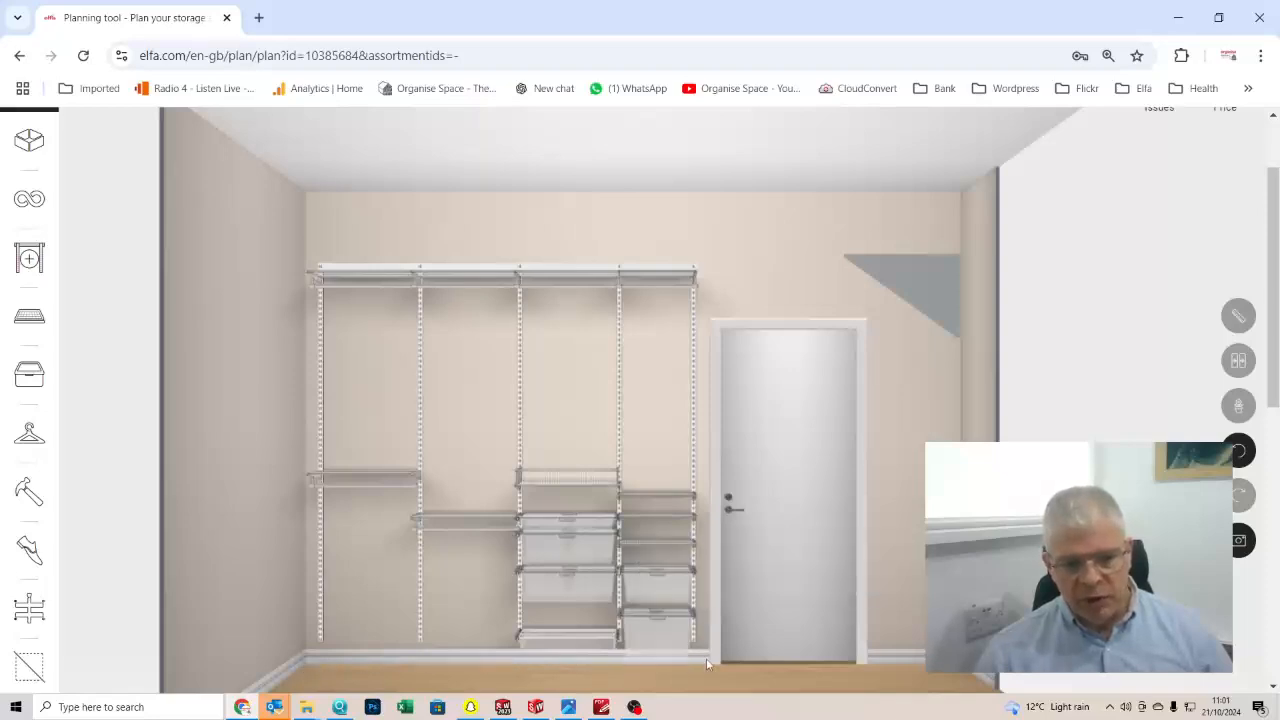
pyautogui.click(605, 645)
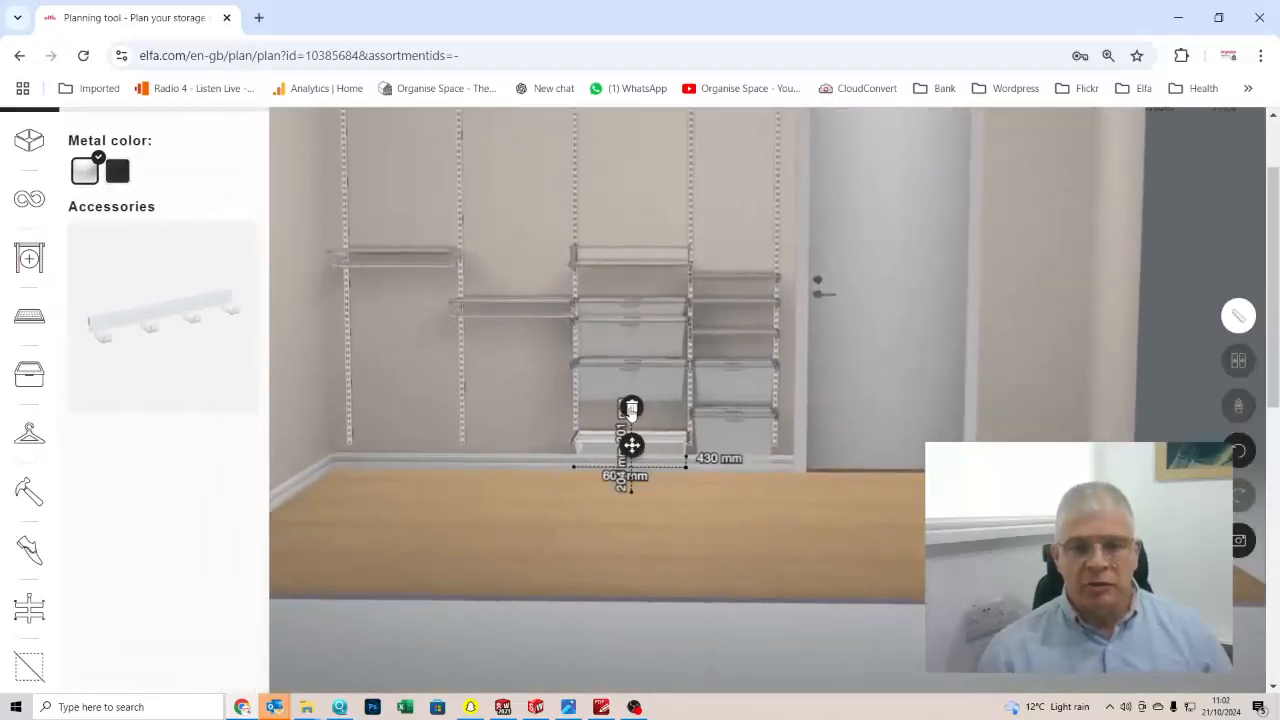
pyautogui.click(631, 408)
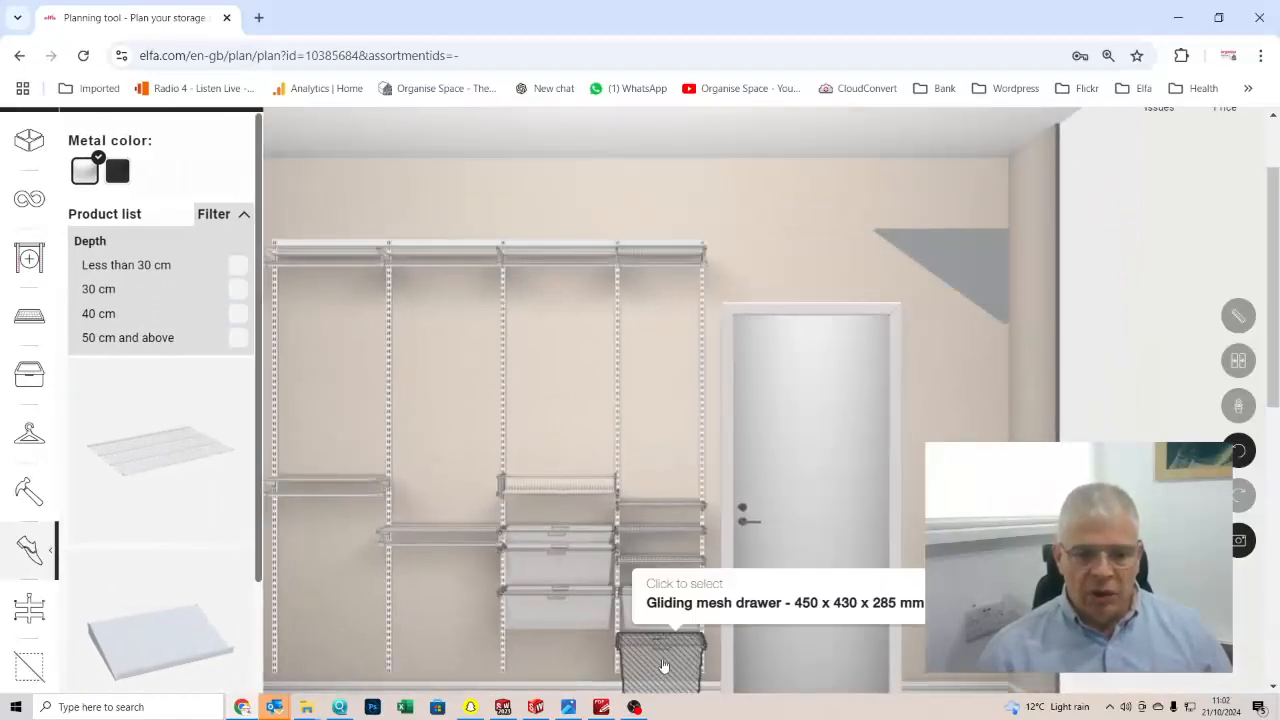
# - Replace the two gliding mesh drawers in the fourth bay with one wire shelf basket
pyautogui.click(663, 665)
pyautogui.click(631, 403)
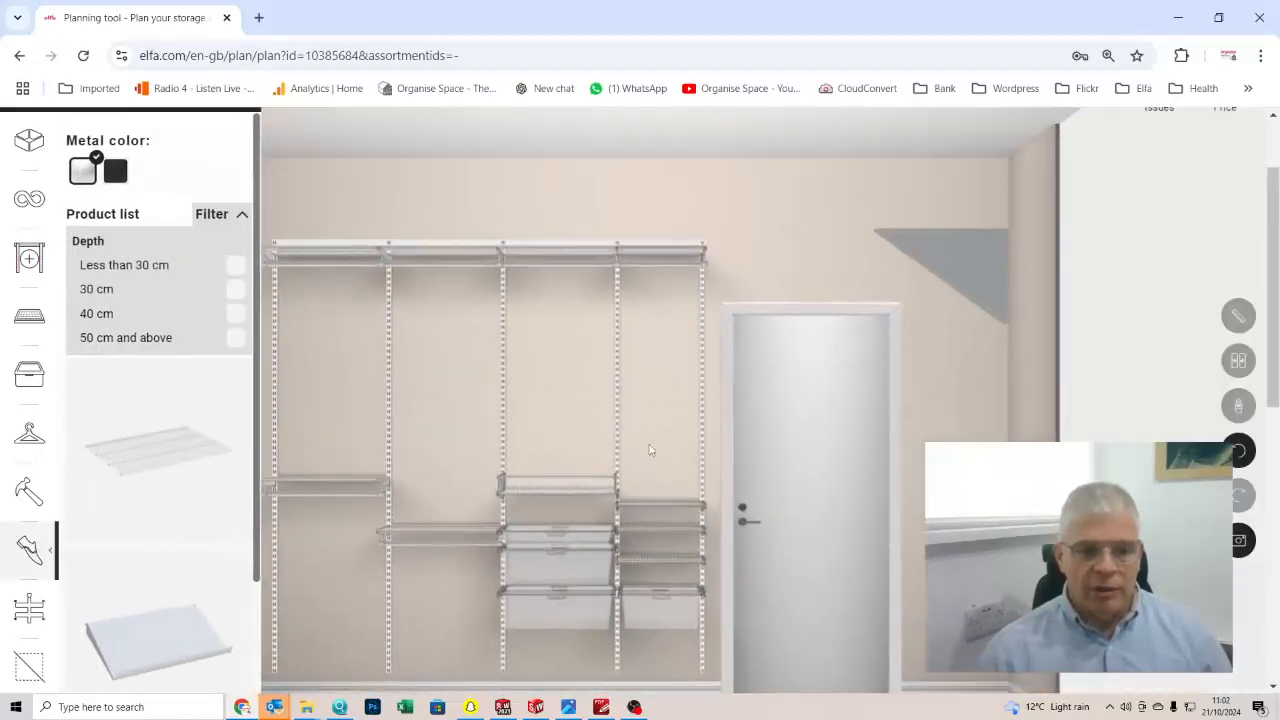
pyautogui.click(663, 606)
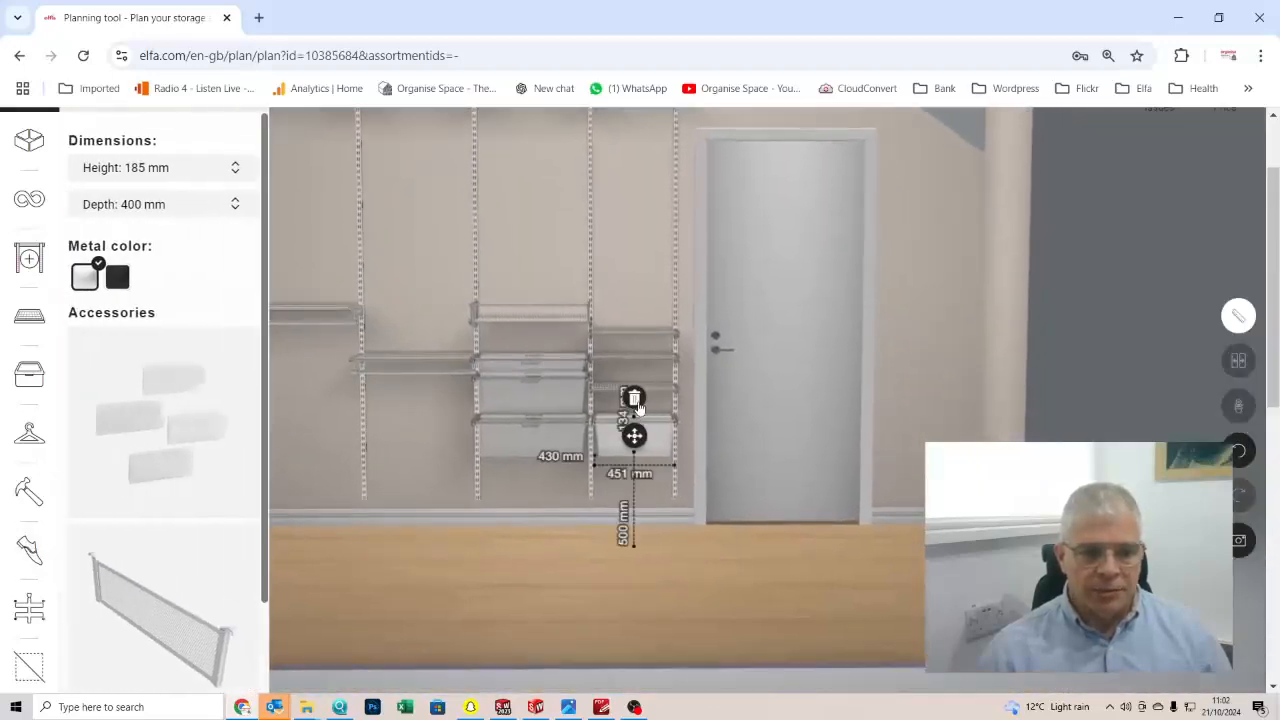
pyautogui.click(634, 398)
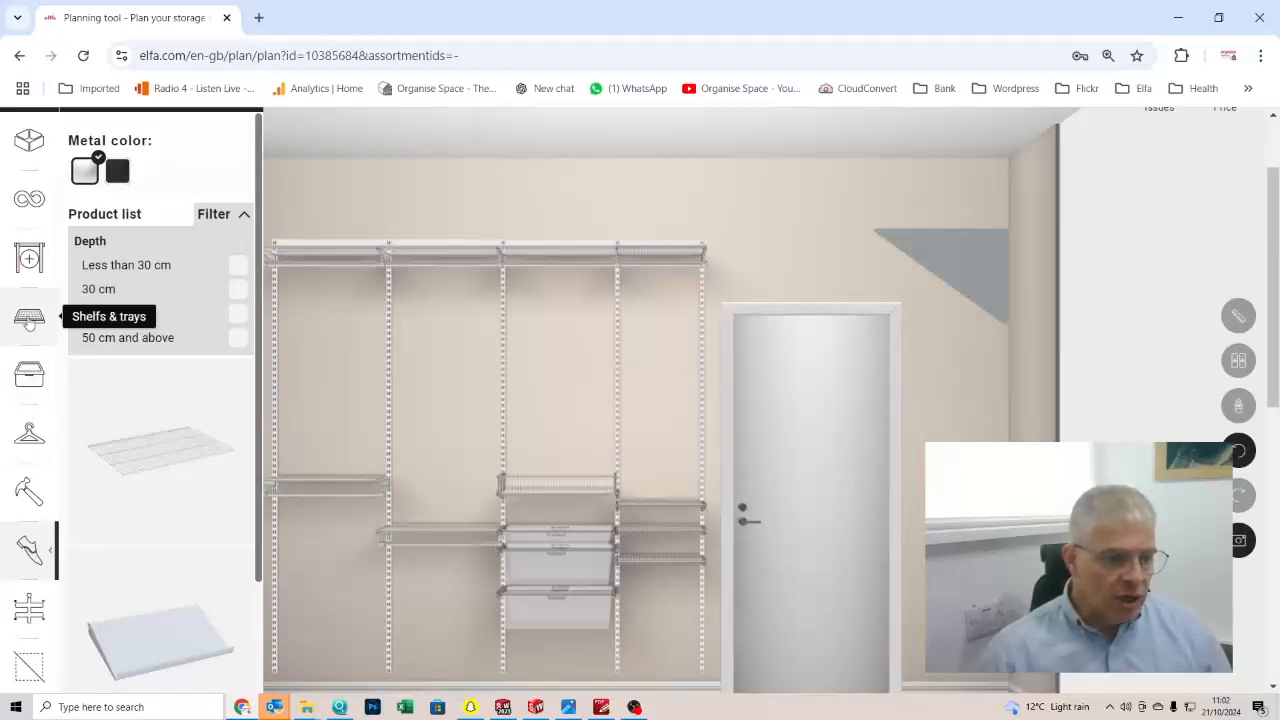
pyautogui.click(32, 318)
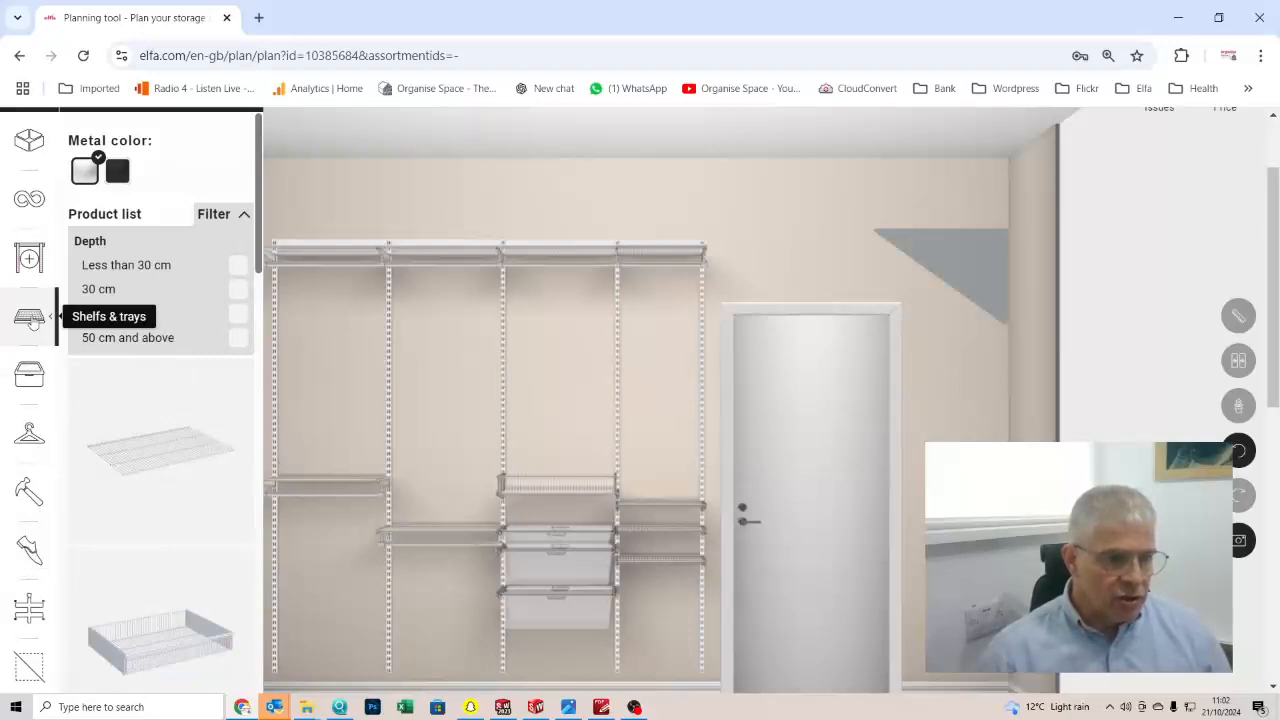
pyautogui.moveTo(165, 643); pyautogui.dragTo(673, 622)
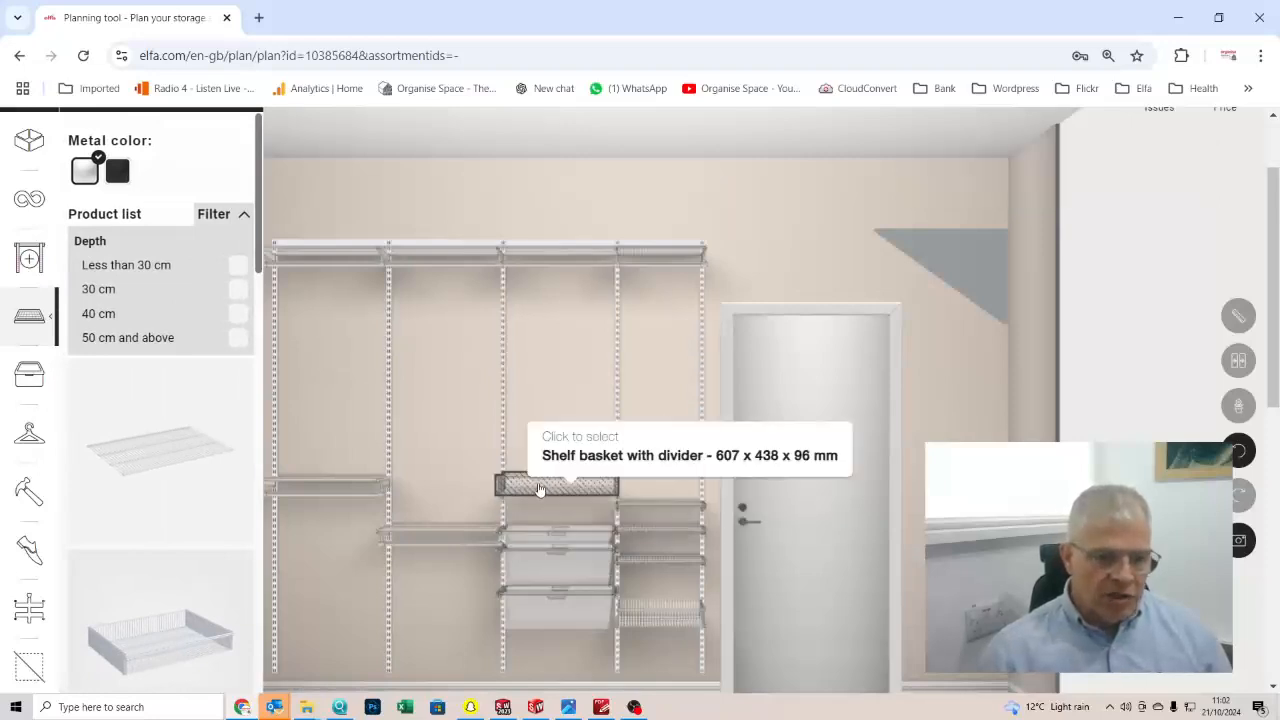
# - Delete the shelf basket with divider and the 85 mm high gliding mesh drawer from the third bay
pyautogui.click(538, 488)
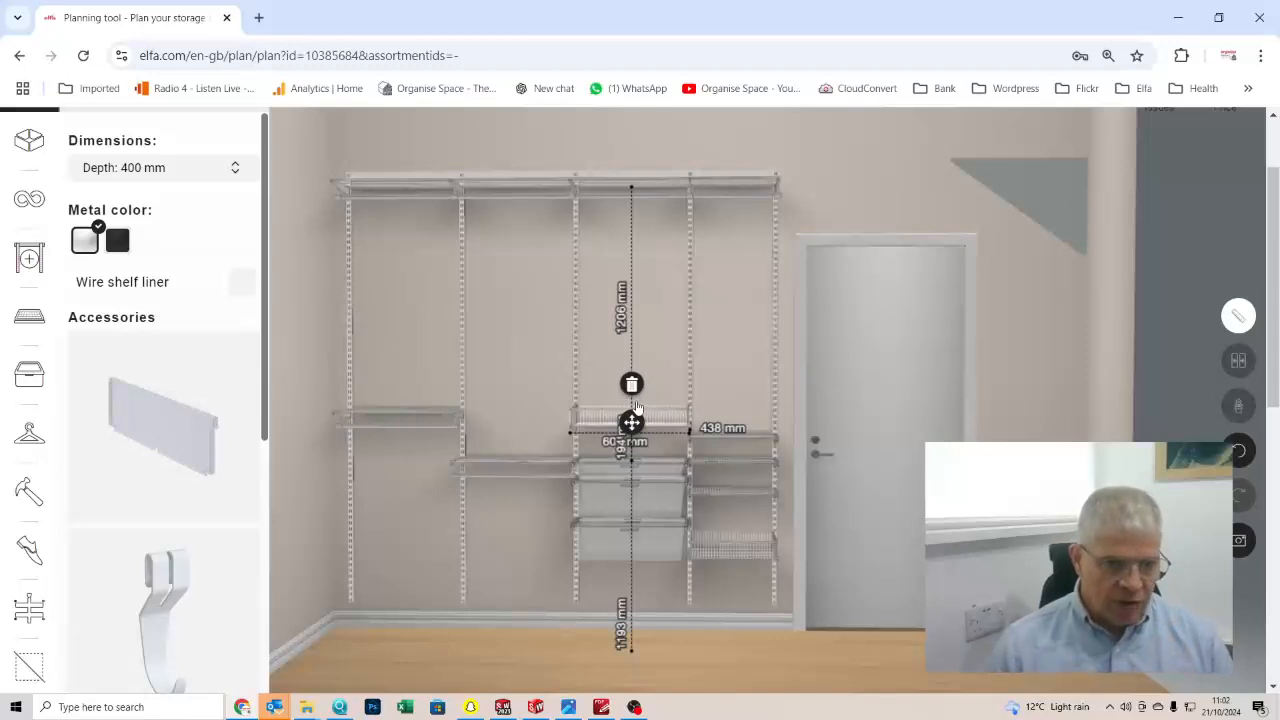
pyautogui.click(631, 385)
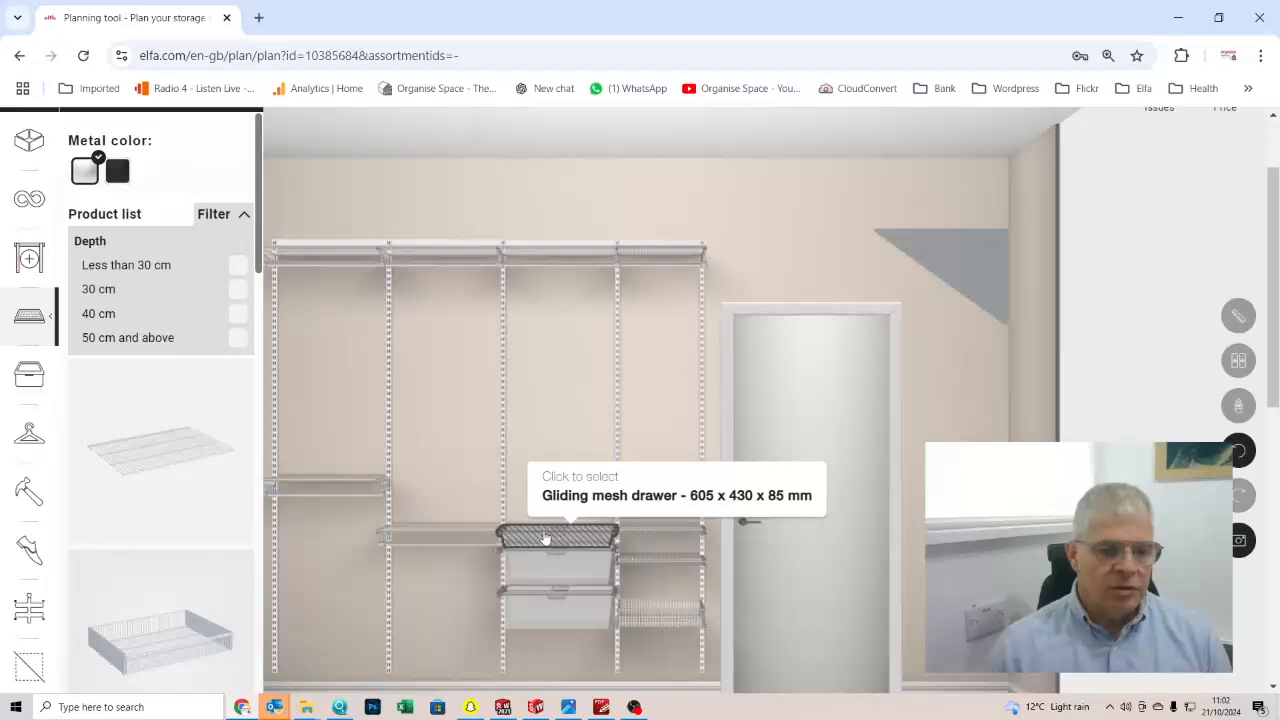
pyautogui.click(545, 538)
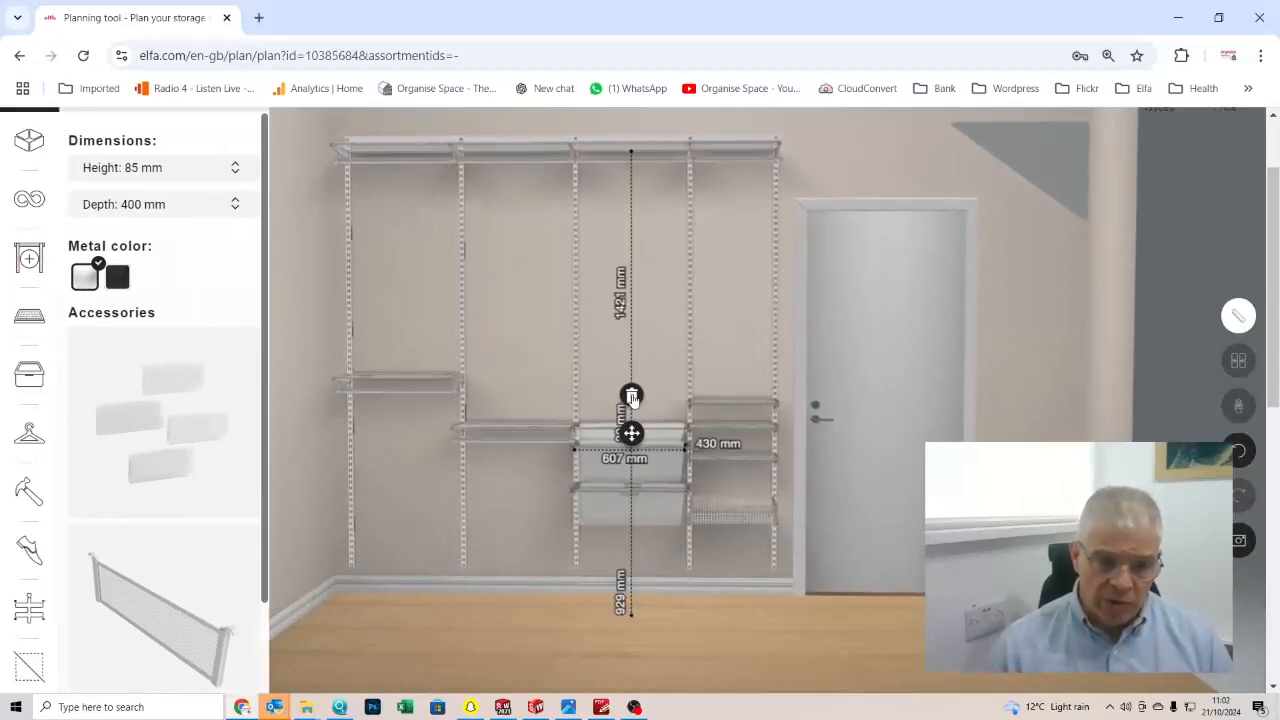
pyautogui.click(632, 397)
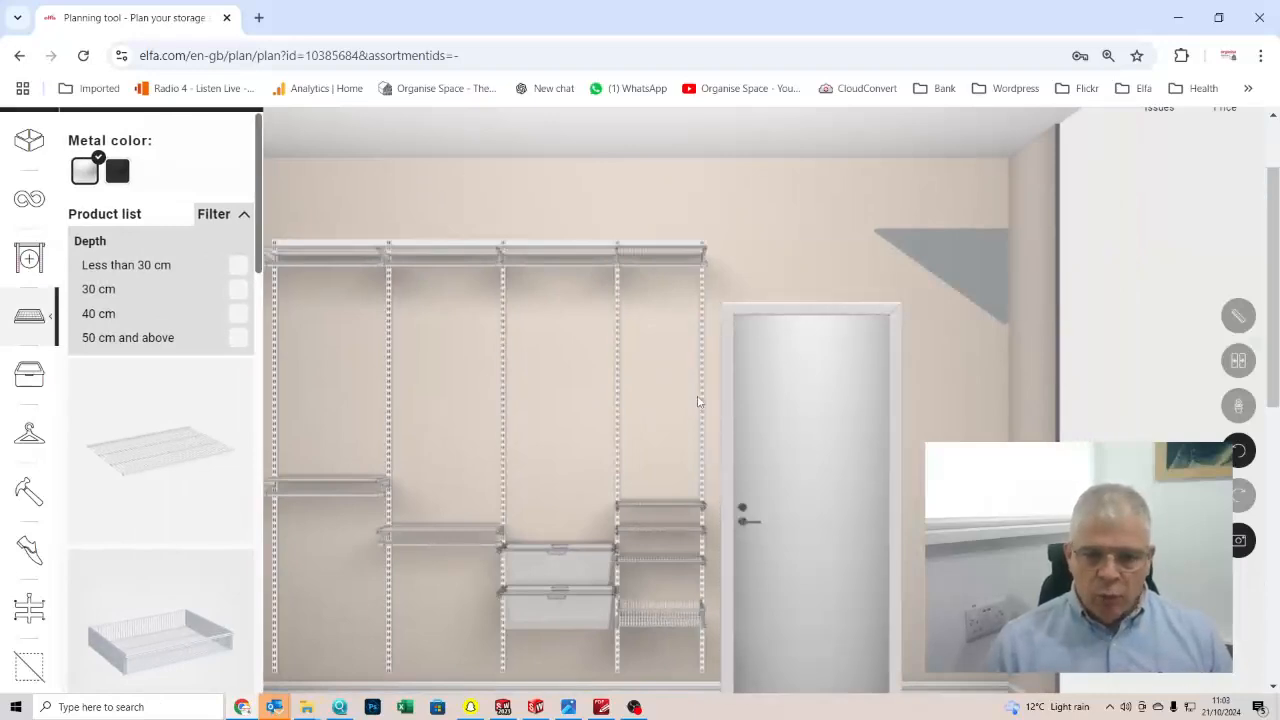
# - Check the total price of the reduced layout and proceed to its bill of material
pyautogui.scroll(2, 1266, 287)
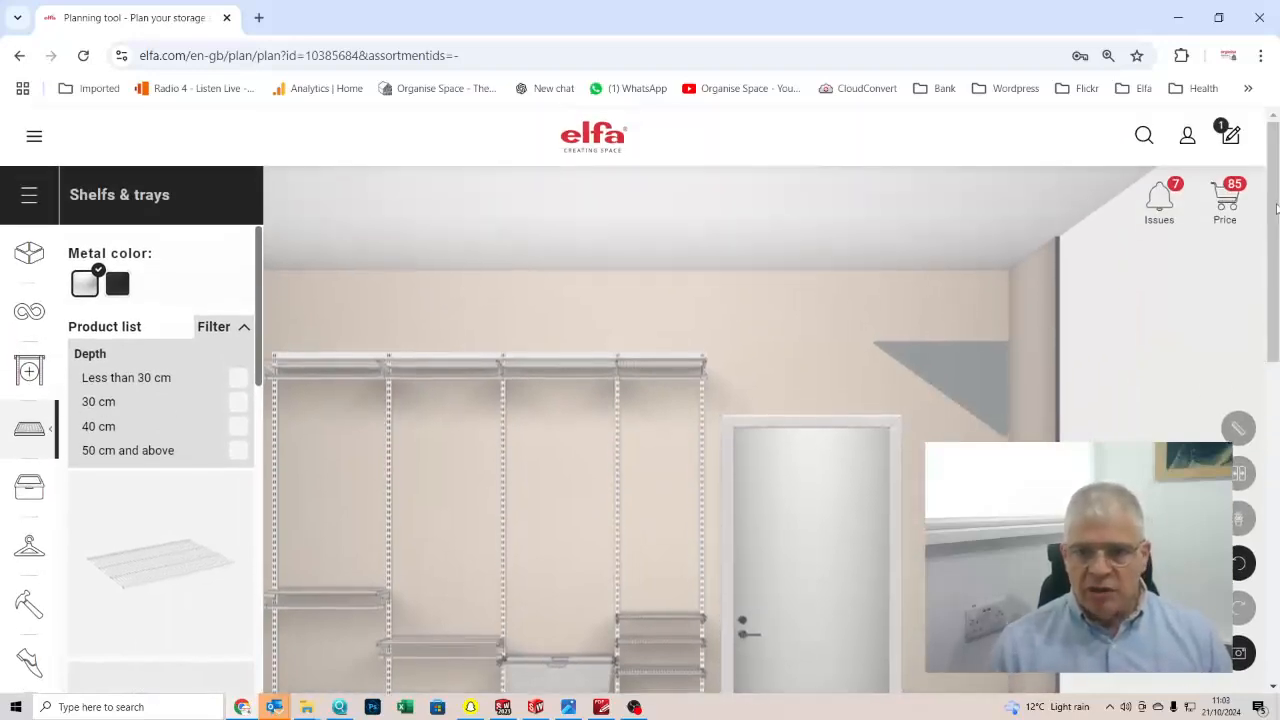
pyautogui.click(1226, 200)
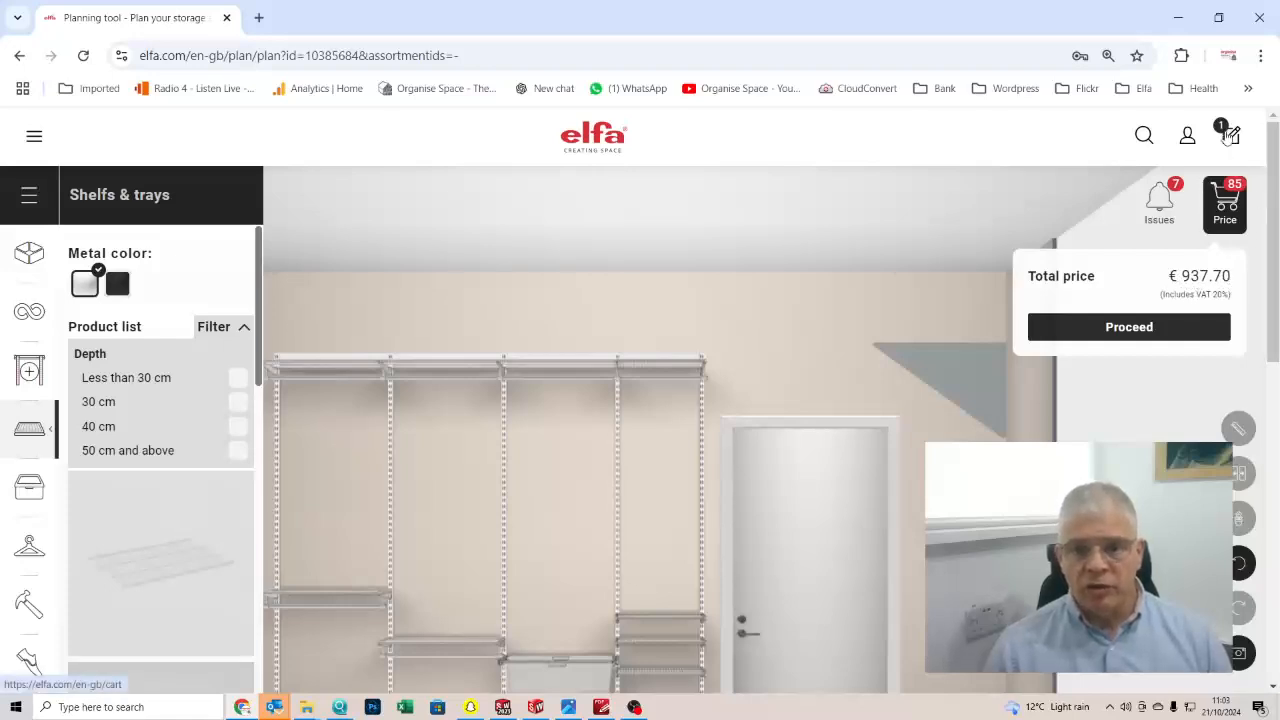
pyautogui.click(1158, 328)
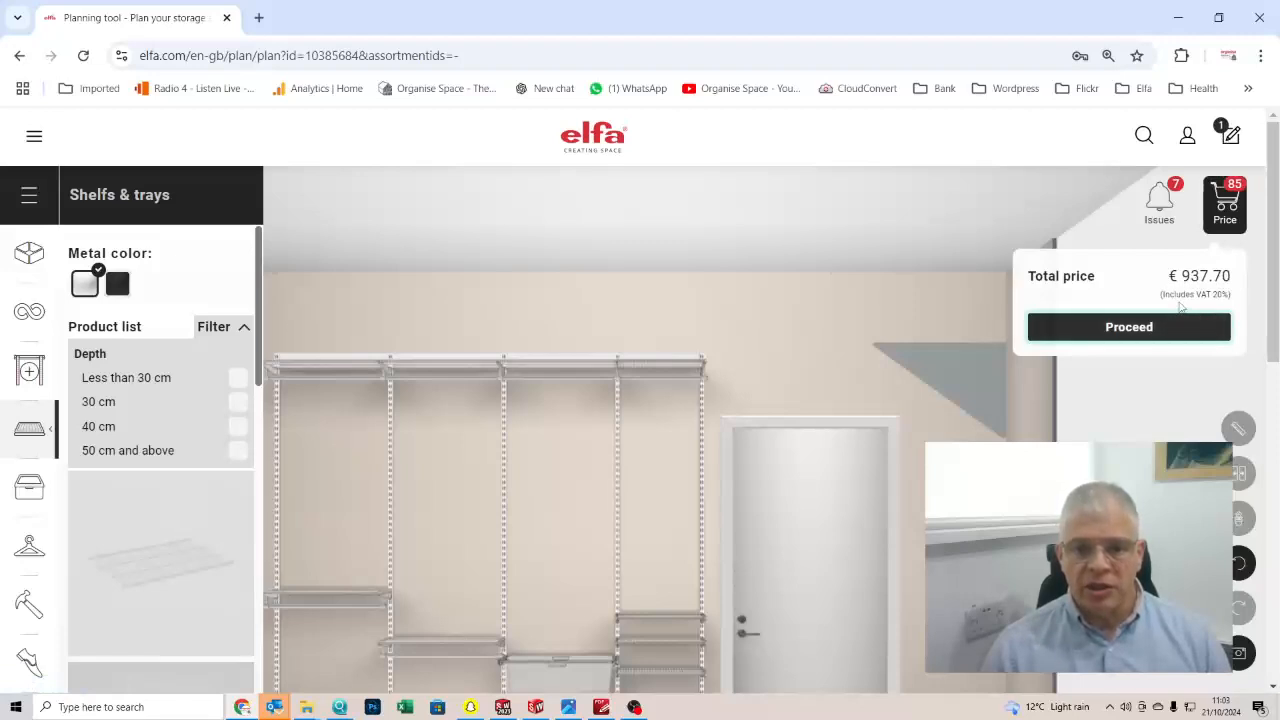
pyautogui.click(1178, 328)
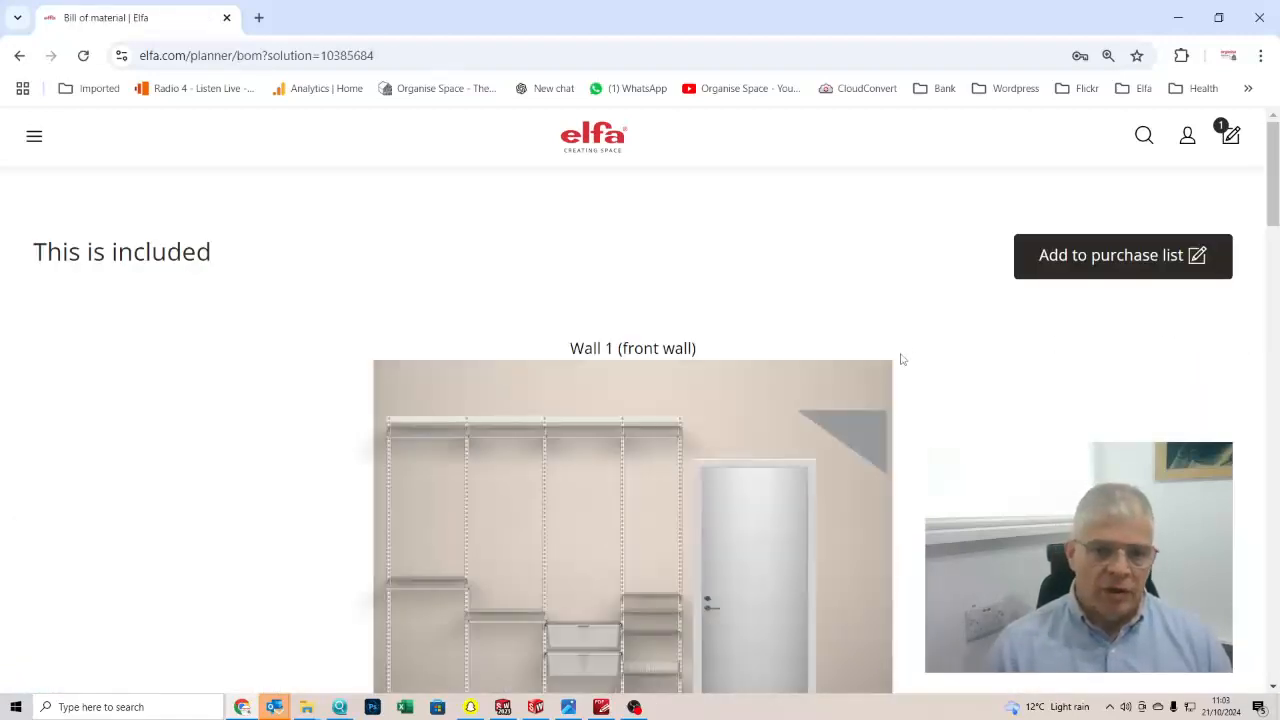
# - Review the bill of material, examining the Wall 1 picture, the product list with prices and the options below it
pyautogui.scroll(-2, 770, 530)
pyautogui.scroll(-10, 769, 538)
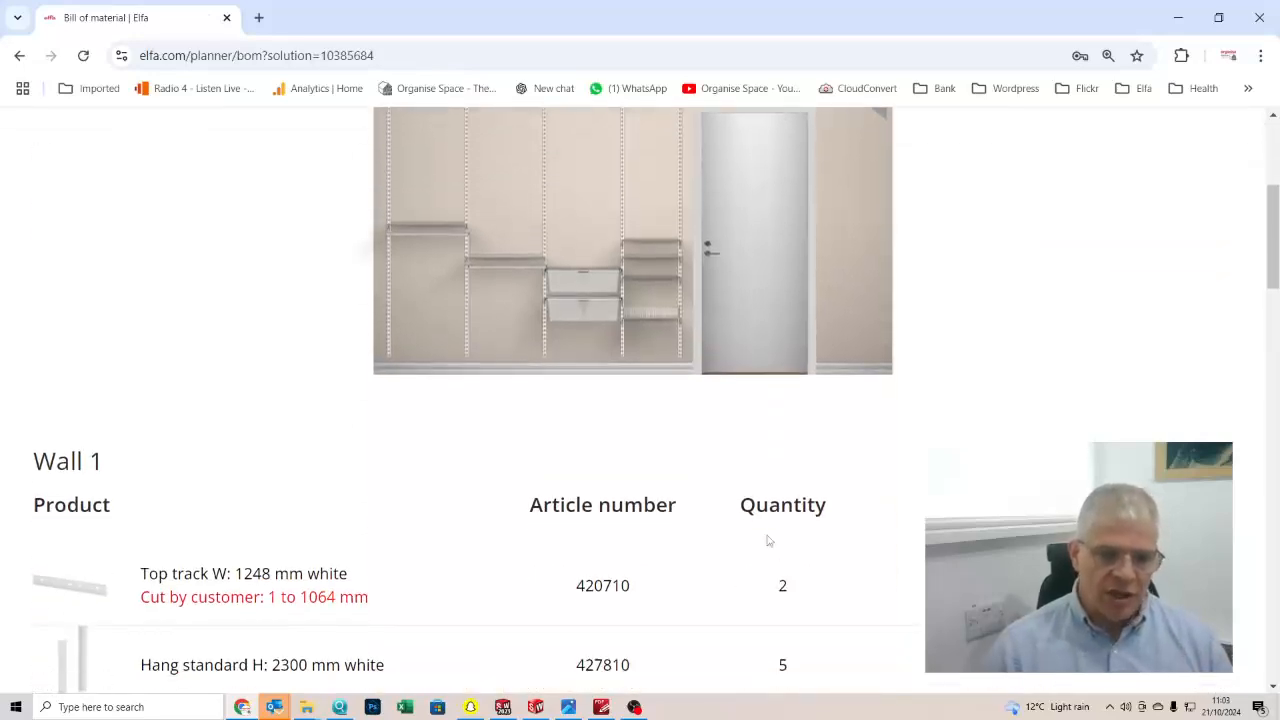
pyautogui.scroll(-6, 770, 537)
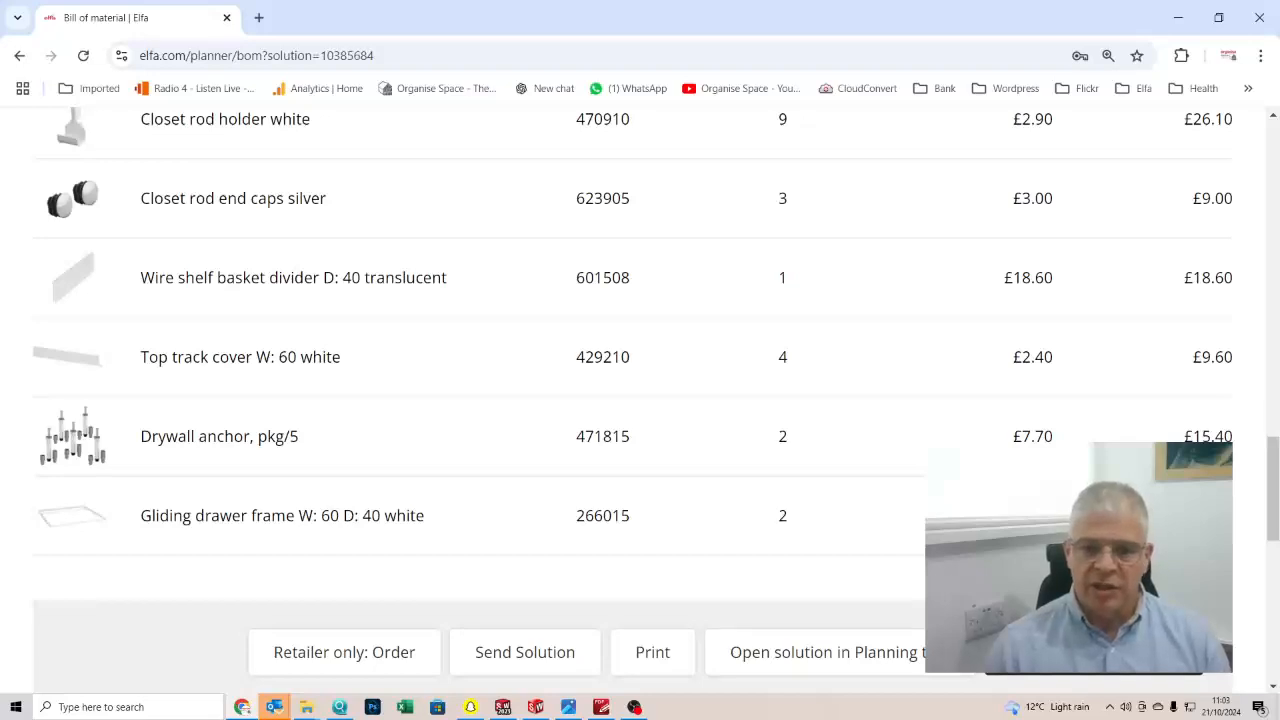
pyautogui.scroll(12, 1031, 427)
pyautogui.scroll(6, 1031, 427)
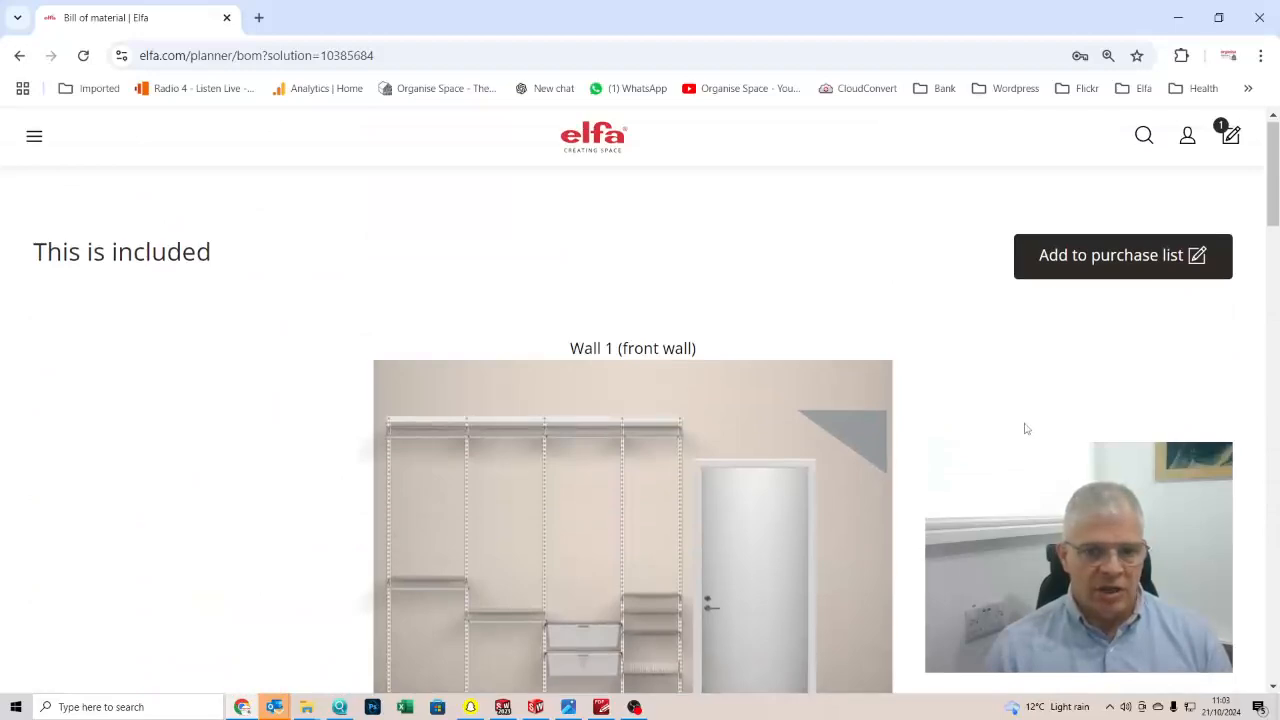
pyautogui.scroll(-18, 1025, 428)
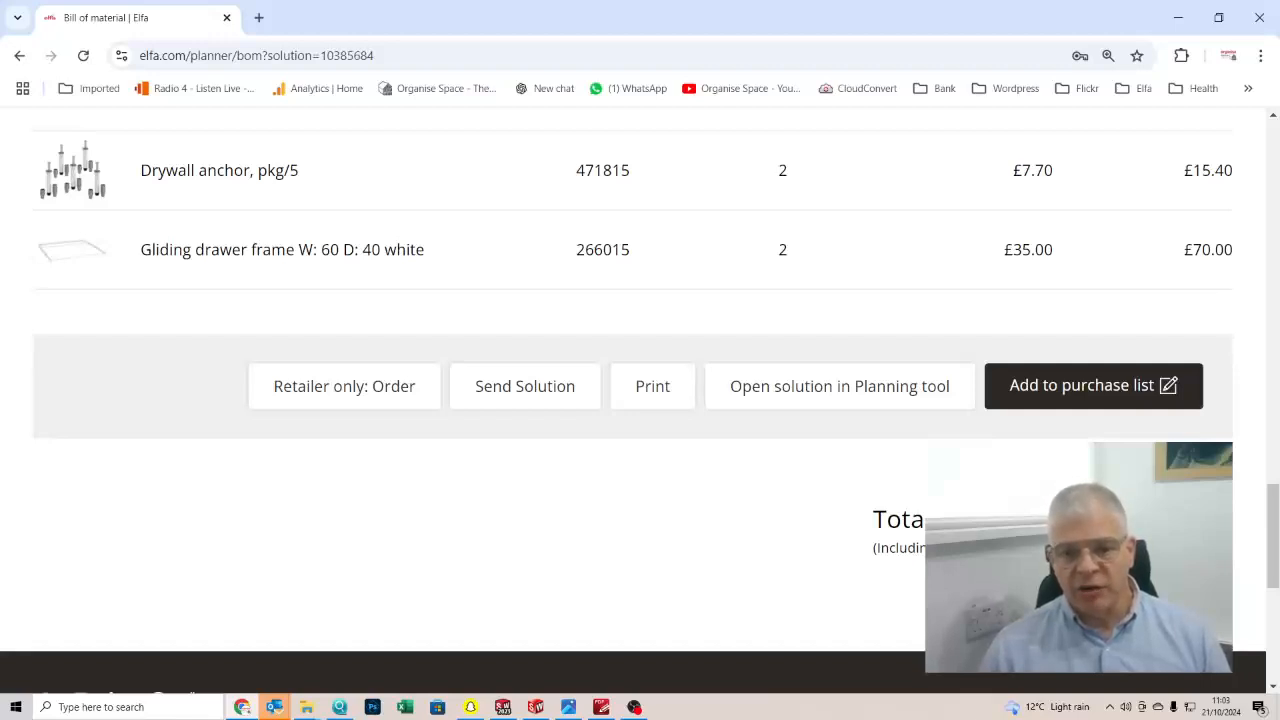
pyautogui.moveTo(1275, 540); pyautogui.dragTo(1275, 200)
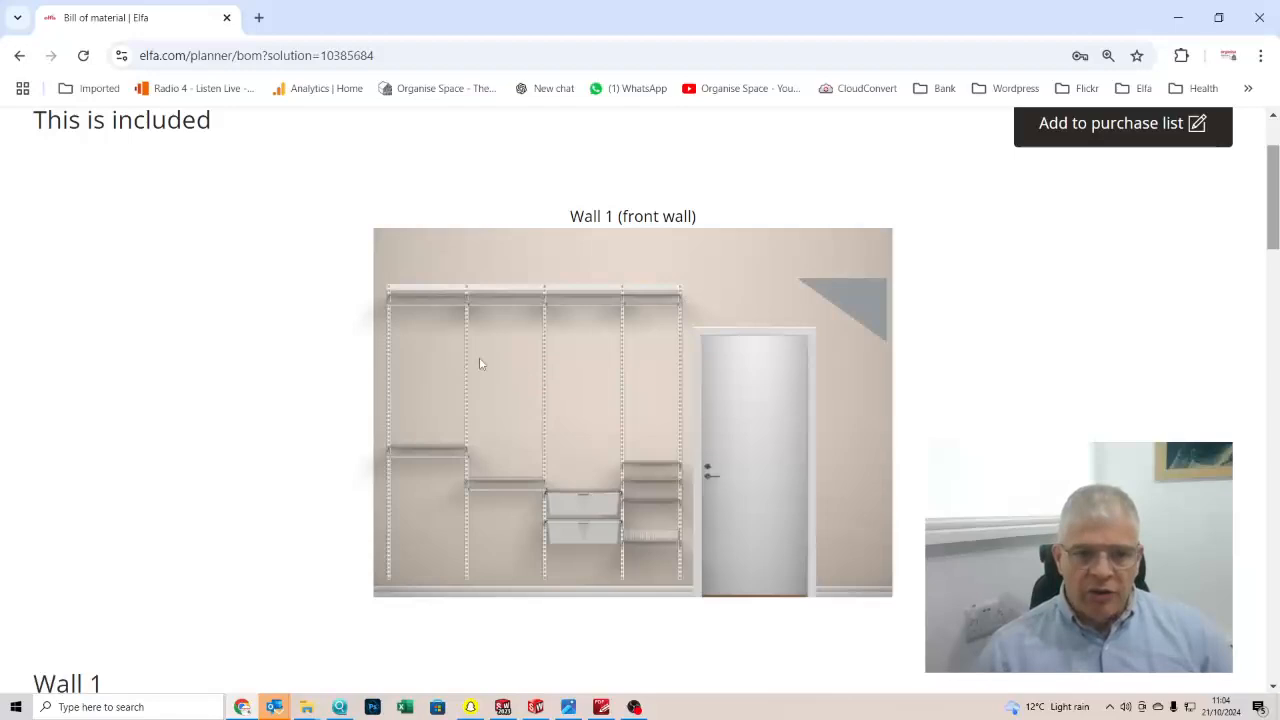
# - Open the Send Solution form from the options below the product list, look at its e-mail field and cancel without sending
pyautogui.moveTo(1272, 193); pyautogui.dragTo(1248, 518)
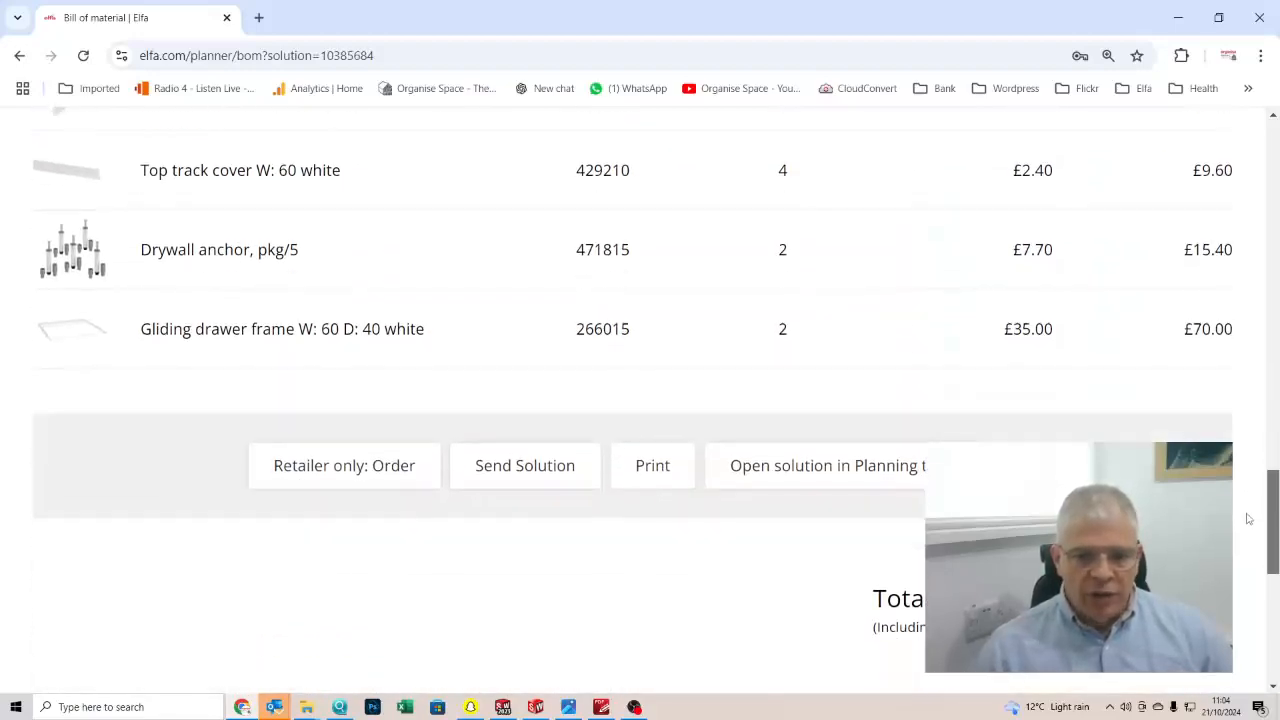
pyautogui.click(521, 473)
pyautogui.click(571, 407)
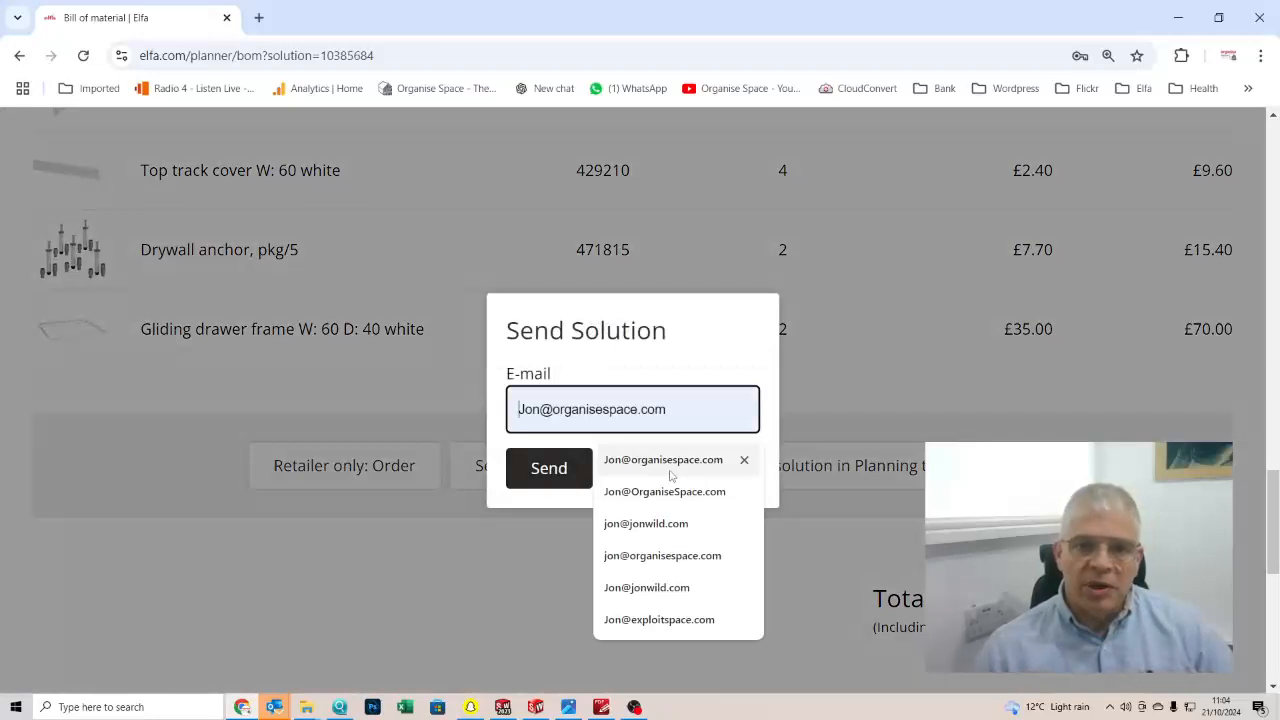
pyautogui.click(686, 360)
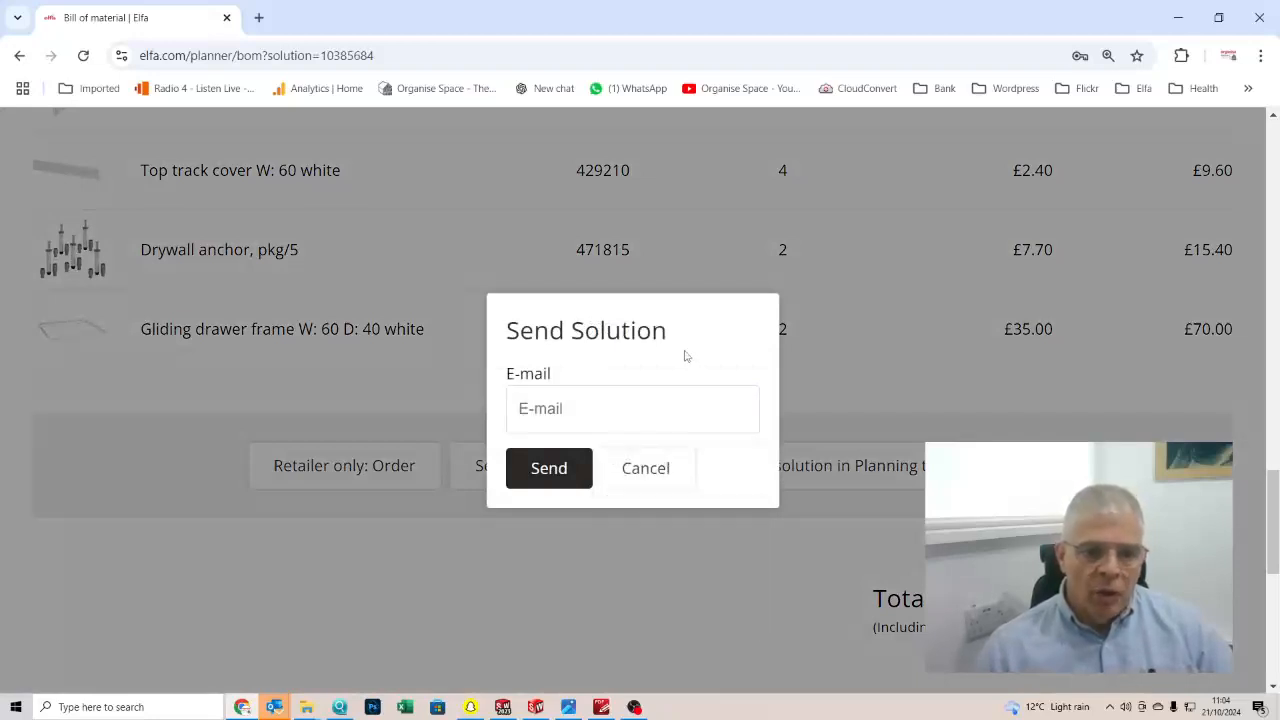
pyautogui.click(640, 478)
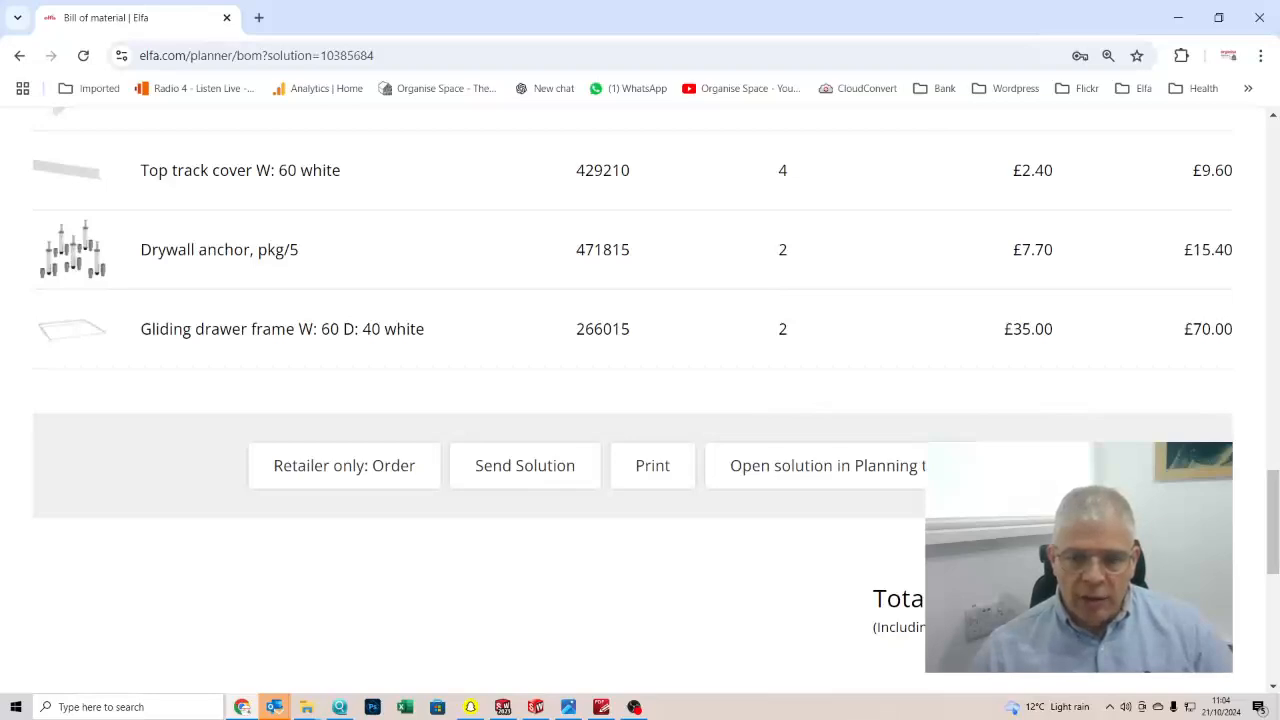
# - Open the purchase list, look through the listed solution and its products, and preview the printout without saving it
pyautogui.moveTo(1275, 519); pyautogui.dragTo(1274, 173)
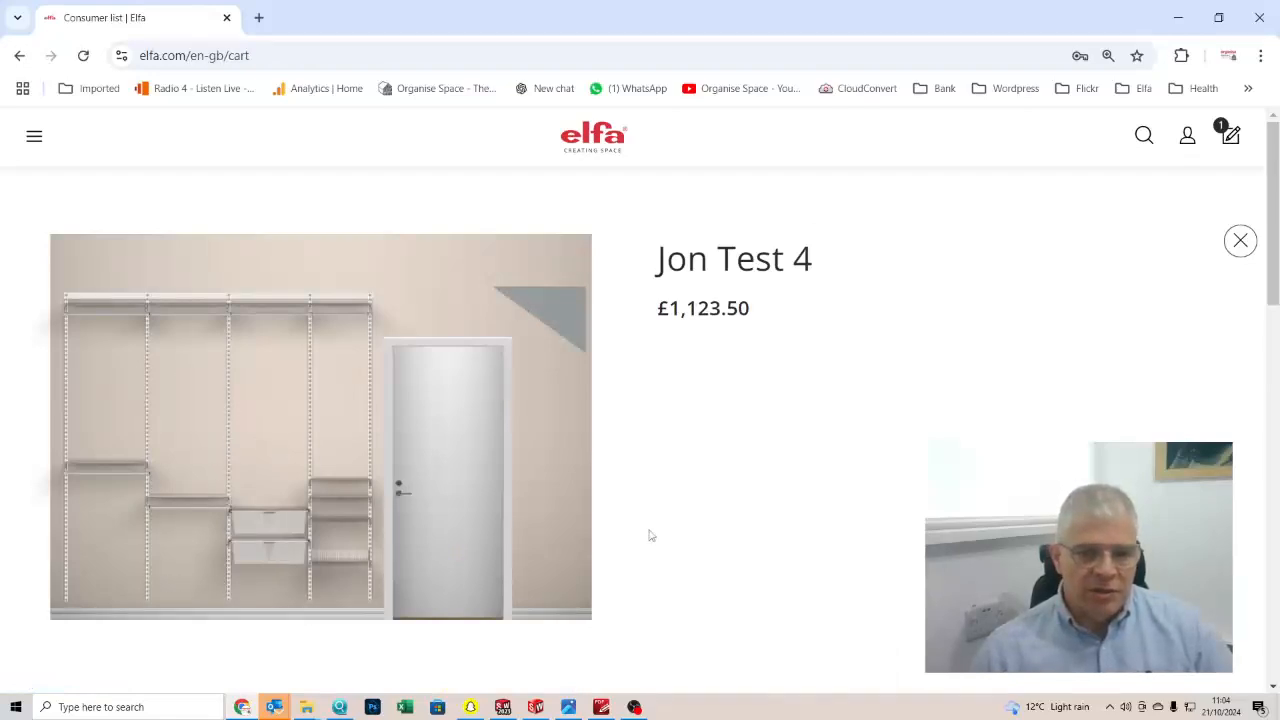
pyautogui.moveTo(1271, 277); pyautogui.dragTo(1241, 540)
pyautogui.scroll(1, 1242, 525)
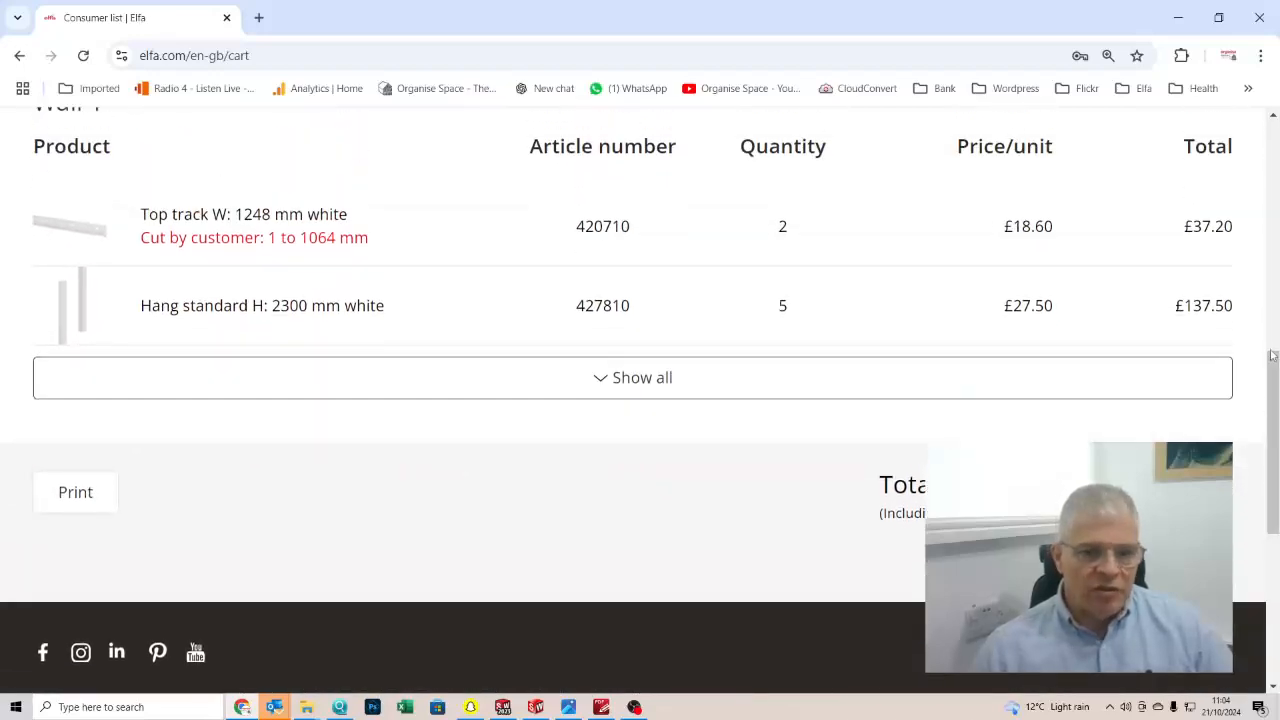
pyautogui.click(100, 494)
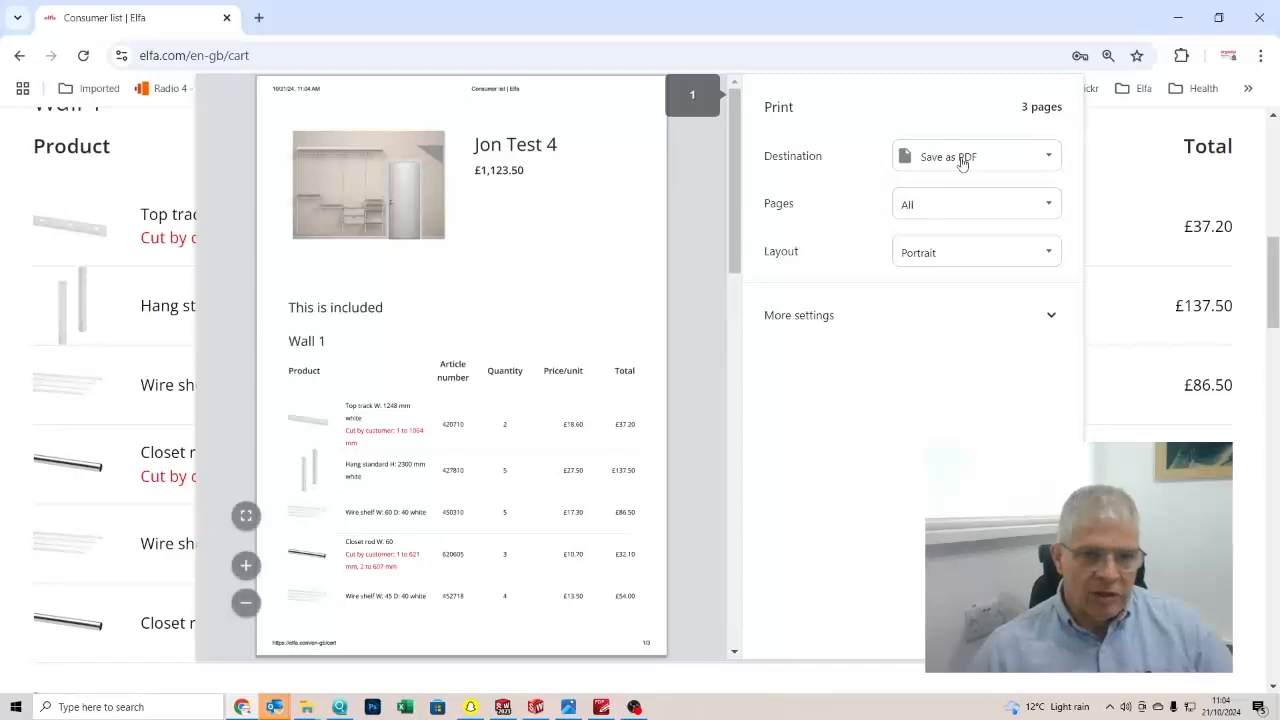
pyautogui.press('Escape')
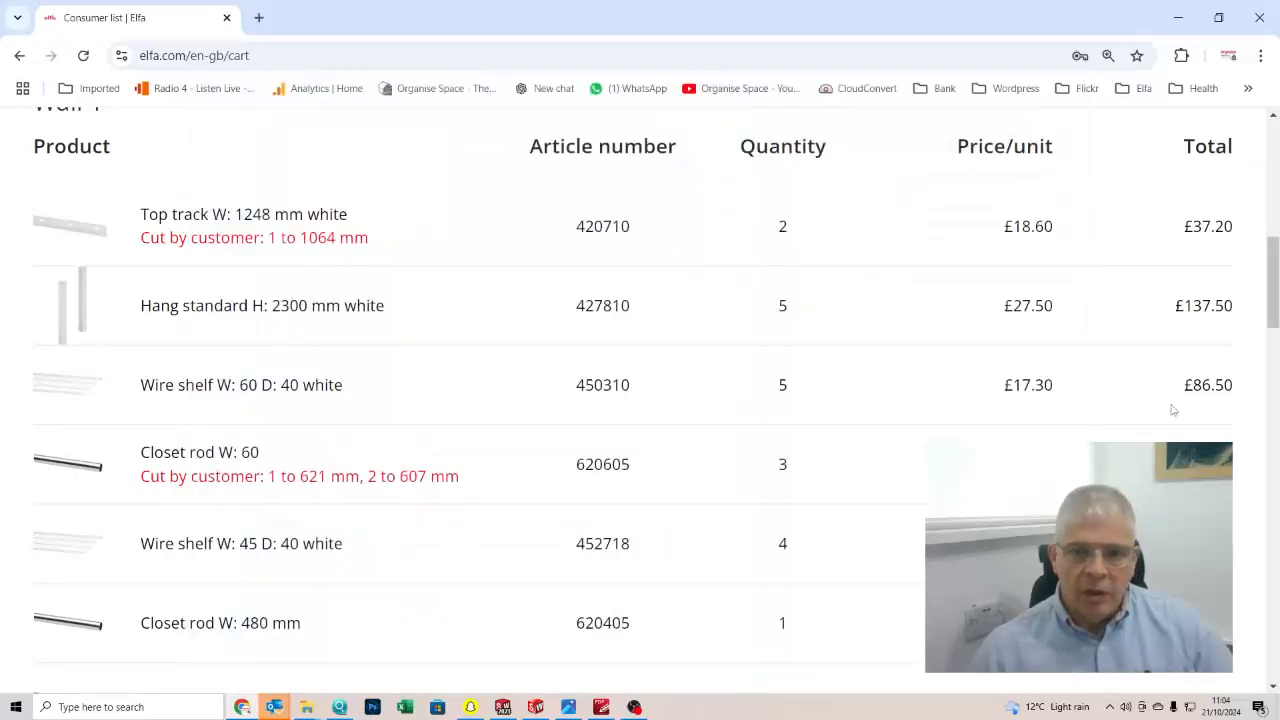
# - Go to the saved solutions page and reopen the saved solution for editing in the planning tool
pyautogui.click(1268, 132)
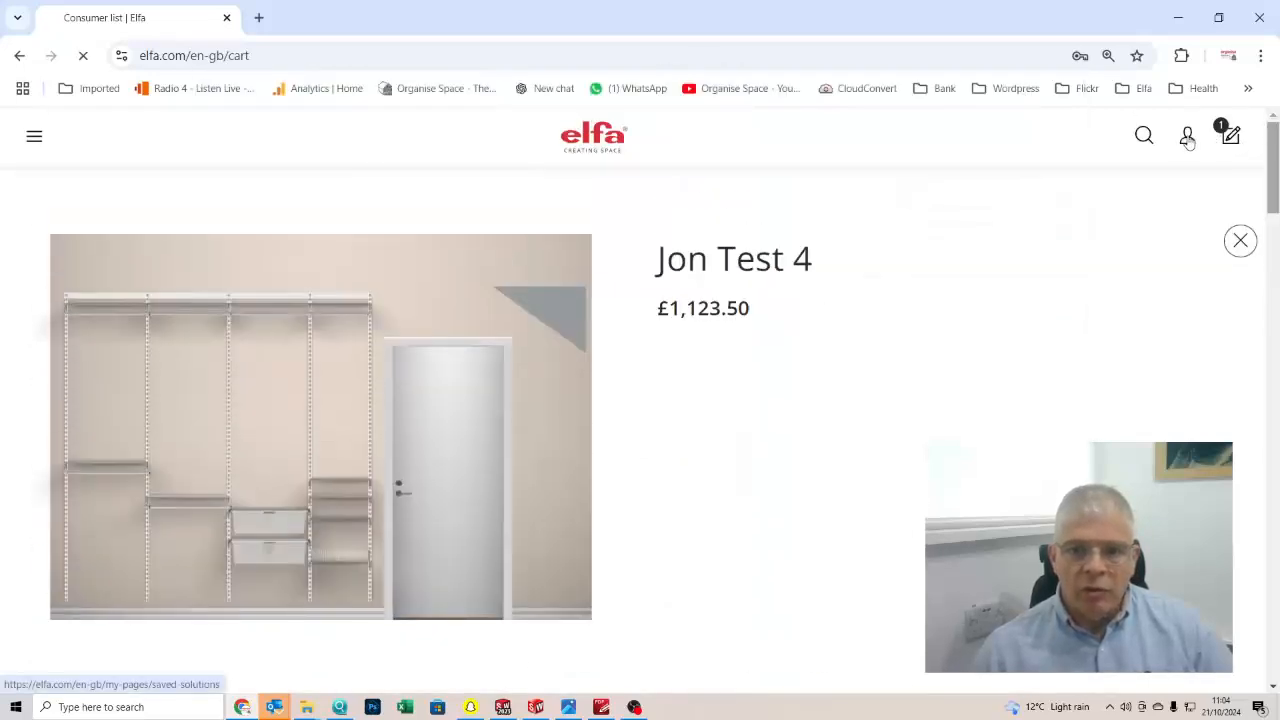
pyautogui.click(1188, 138)
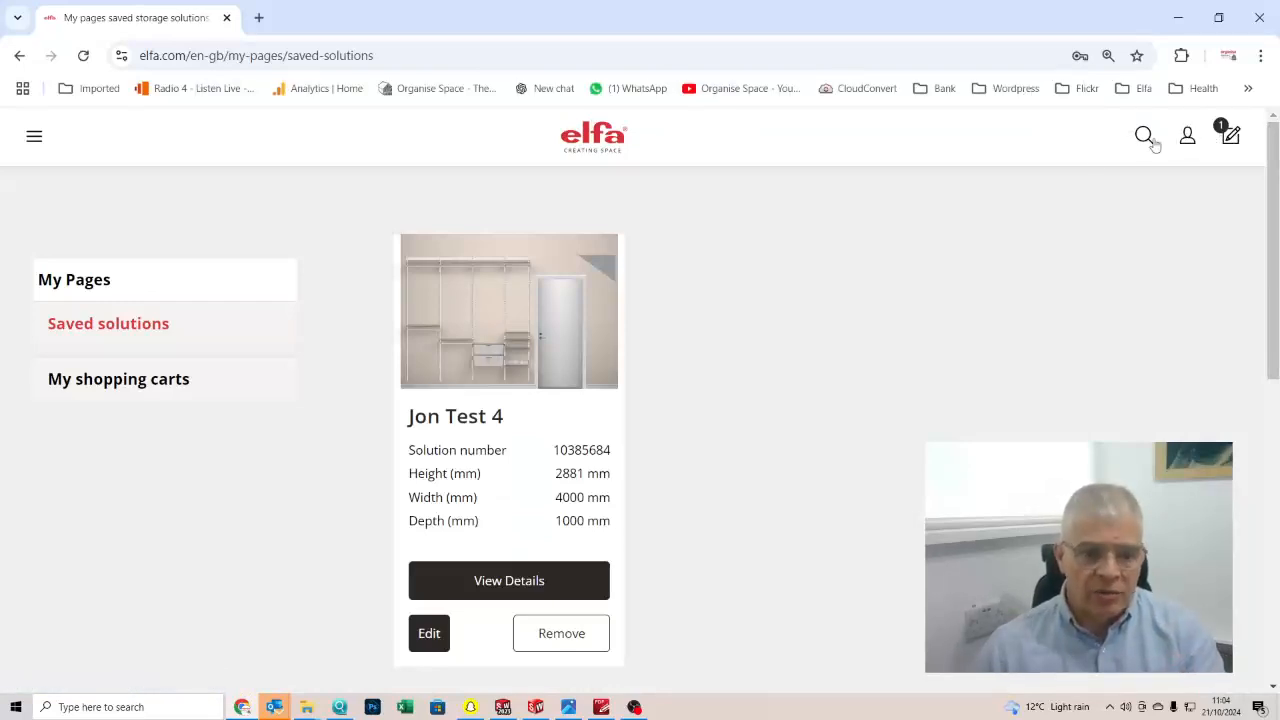
pyautogui.click(428, 636)
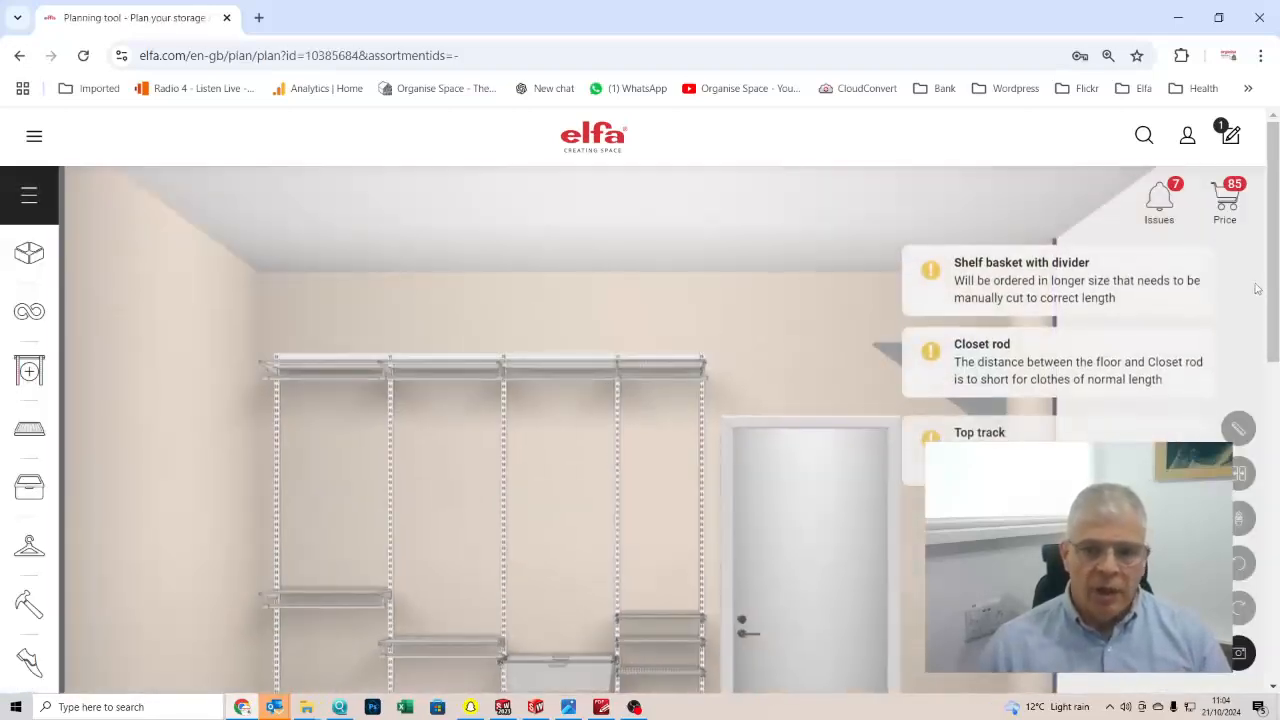
pyautogui.moveTo(1277, 295)
pyautogui.mouseDown()
pyautogui.moveTo(1275, 556)
pyautogui.moveTo(1276, 291)
pyautogui.mouseUp()
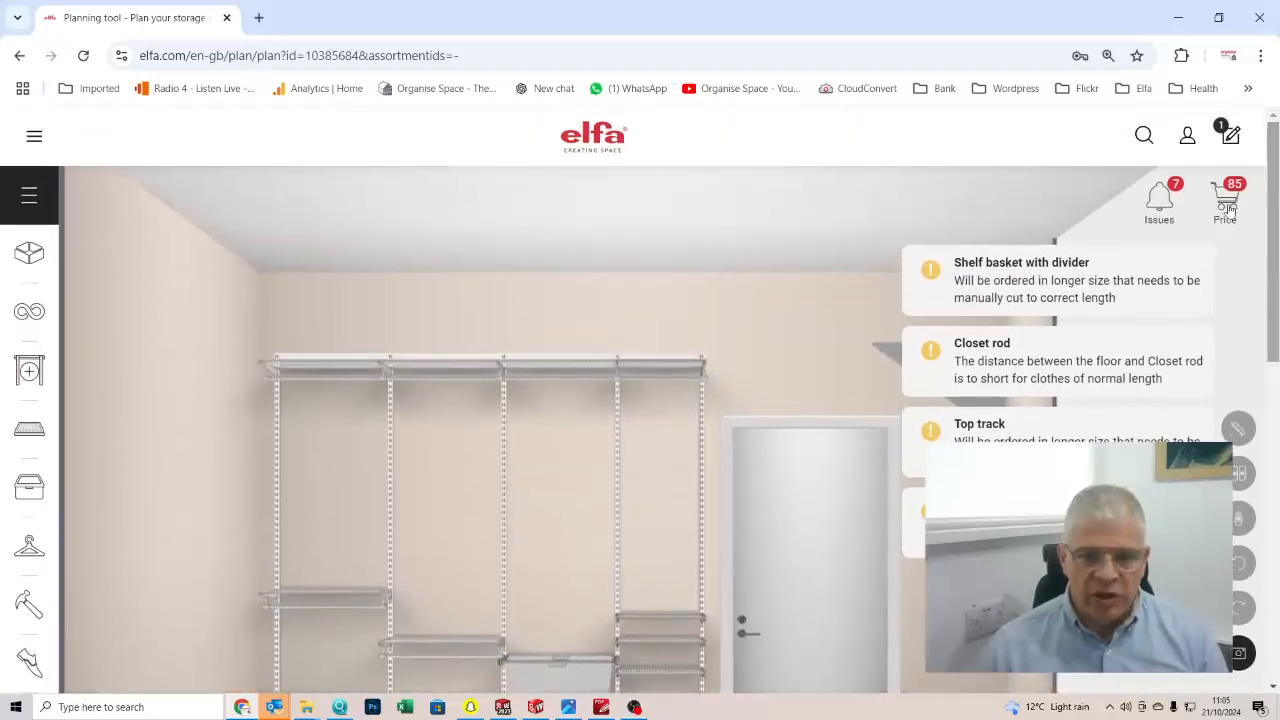
# - Proceed from the total price to the bill of material and preview its printout as a PDF without saving it
pyautogui.click(1228, 206)
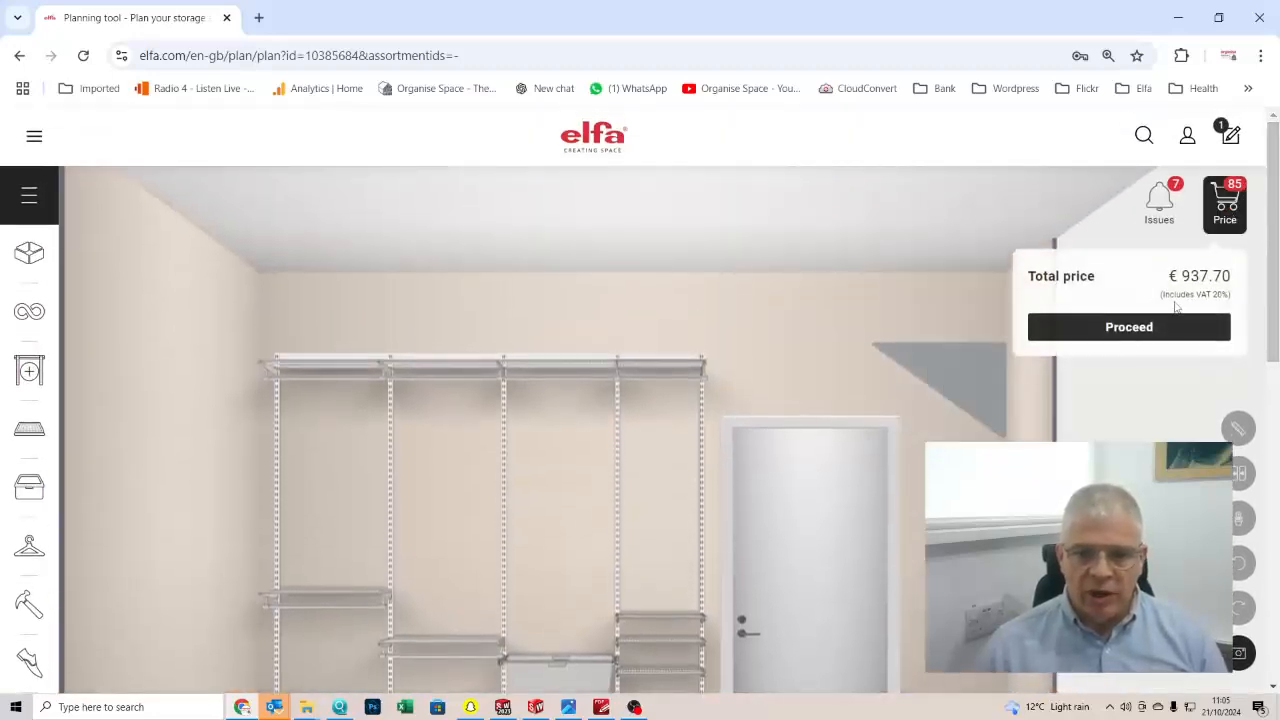
pyautogui.click(1136, 334)
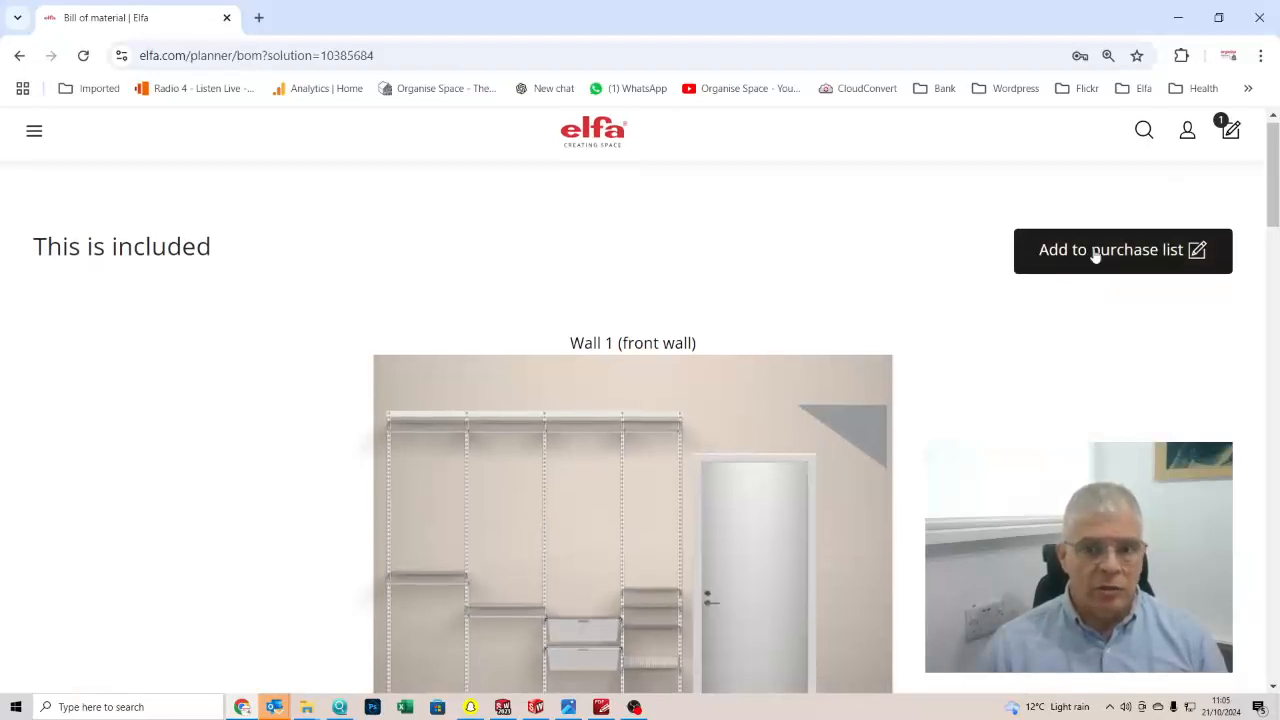
pyautogui.scroll(-5, 893, 432)
pyautogui.scroll(-12, 893, 436)
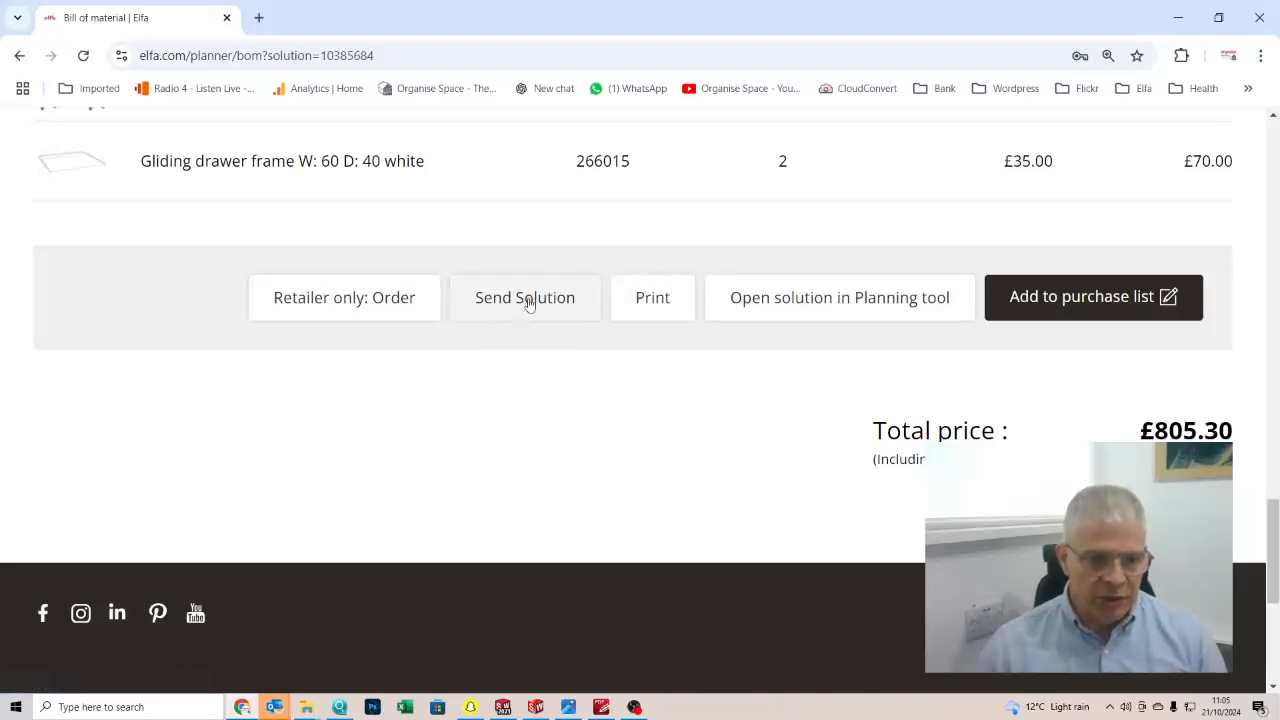
pyautogui.click(653, 298)
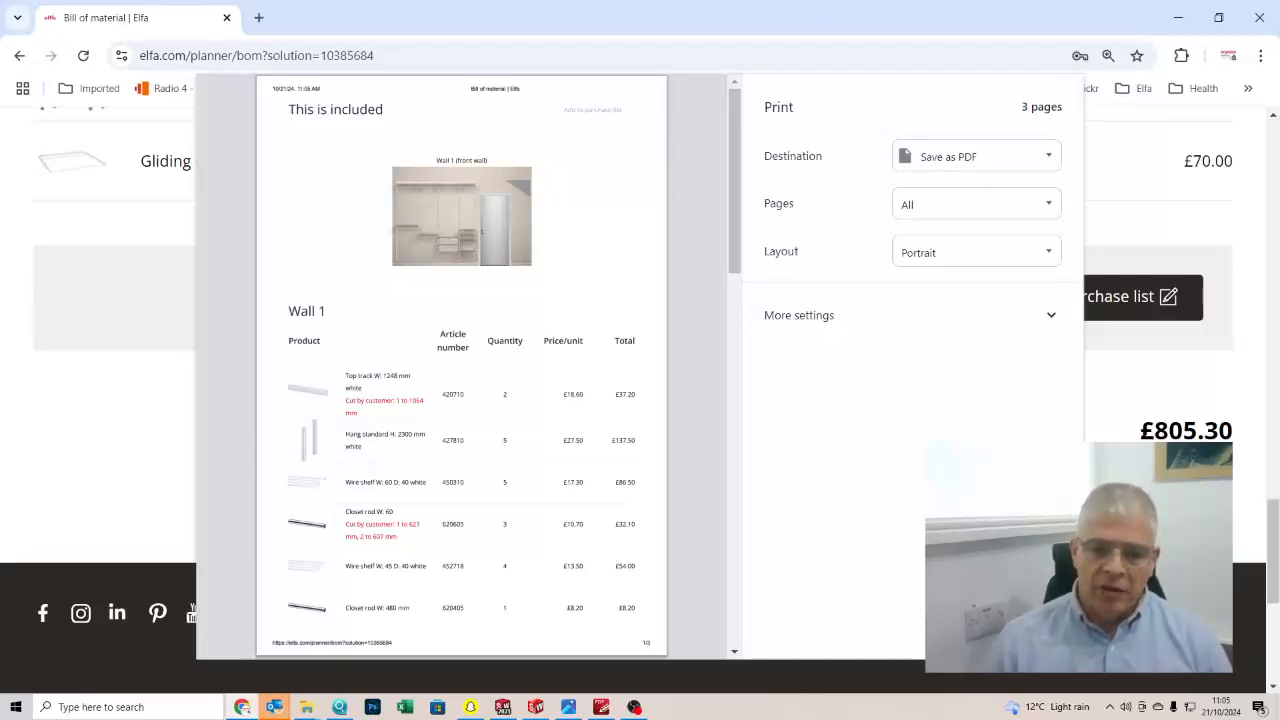
pyautogui.press('Escape')
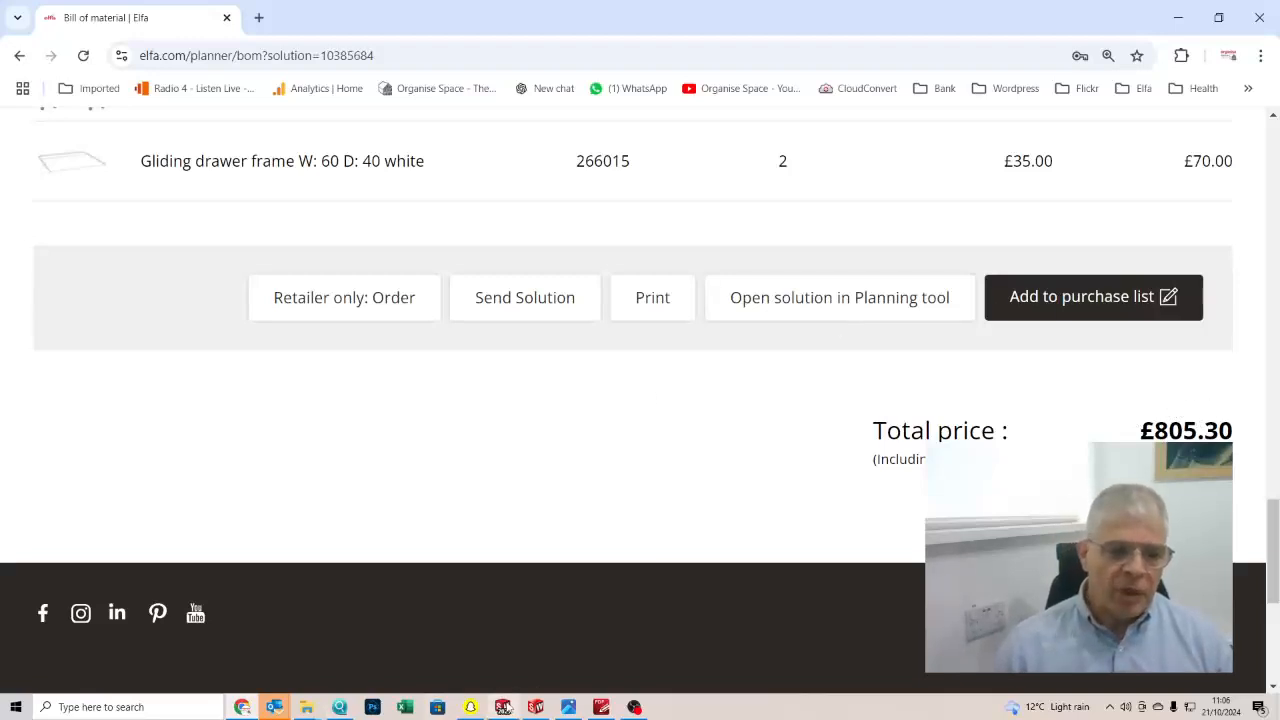
# - Switch to SOLIDWORKS and examine the sloped-ceiling closet assembly with its hanging clothes and basket towers up close and from another angle
pyautogui.click(503, 707)
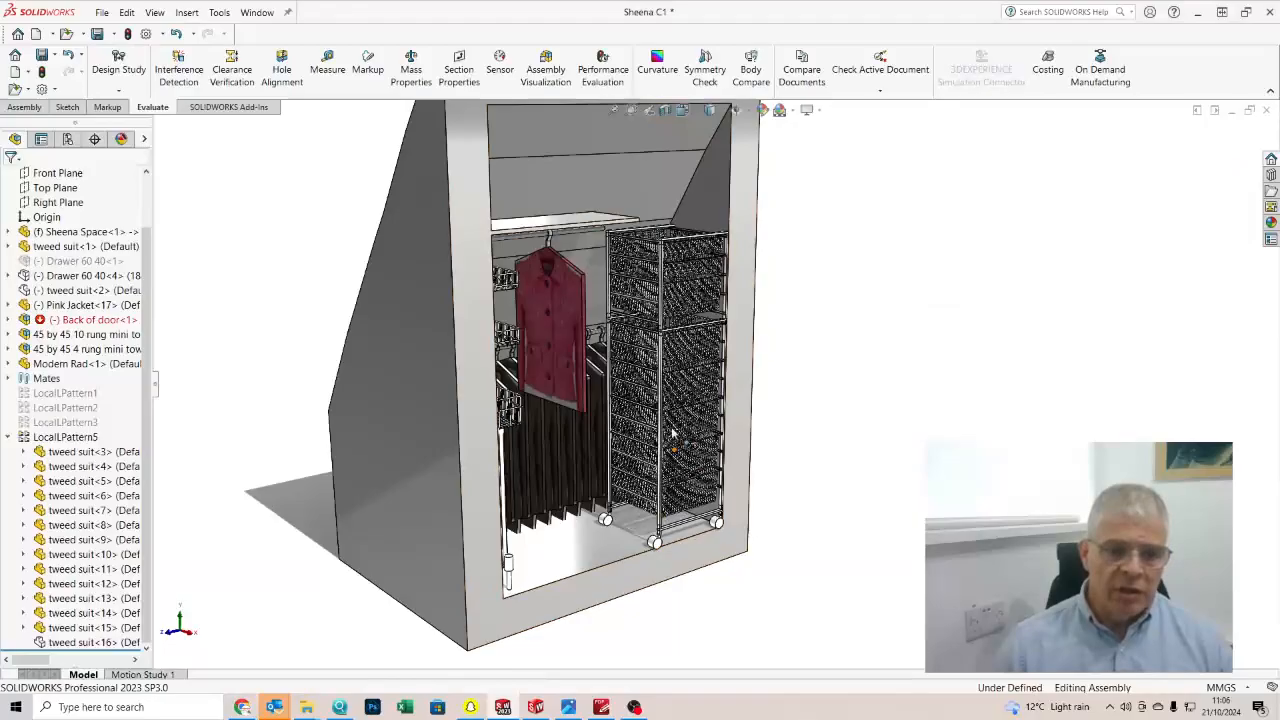
pyautogui.moveTo(654, 280)
pyautogui.mouseDown(button='middle')
pyautogui.moveTo(532, 202)
pyautogui.moveTo(632, 228)
pyautogui.moveTo(675, 287)
pyautogui.moveTo(698, 291)
pyautogui.moveTo(667, 291)
pyautogui.mouseUp(button='middle')
pyautogui.scroll(-3, 645, 345)
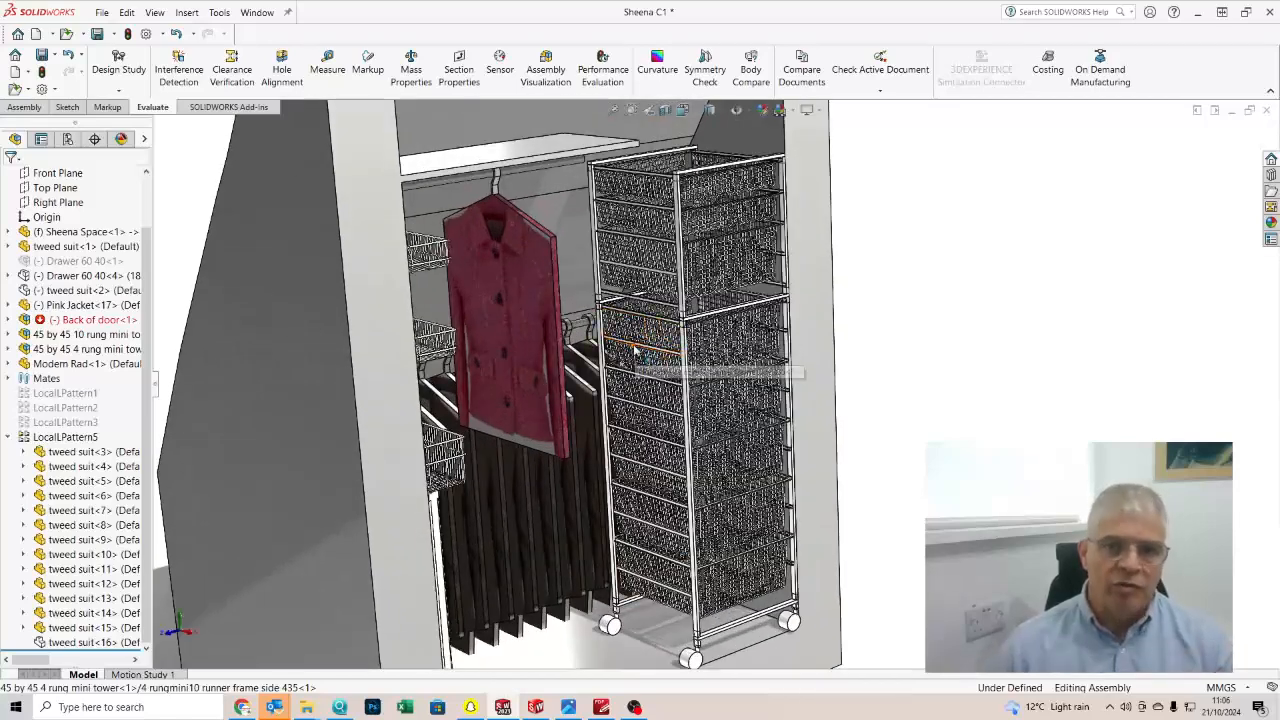
pyautogui.scroll(5, 676, 365)
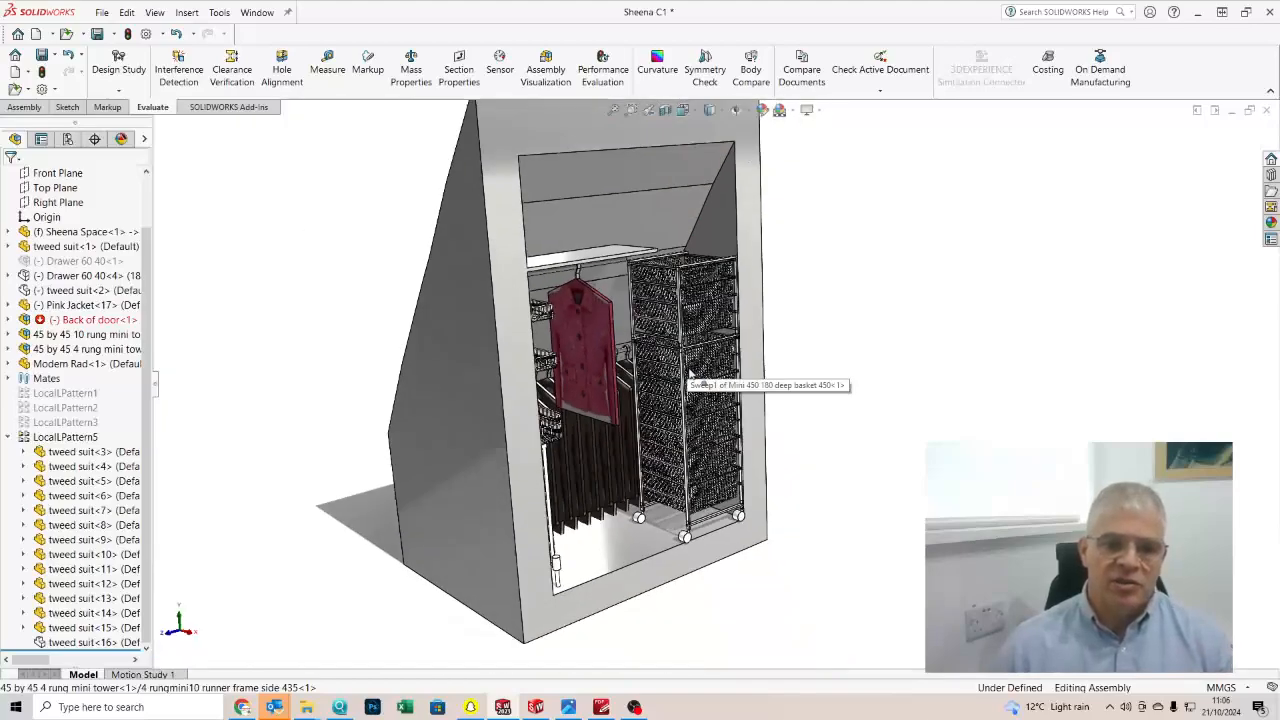
pyautogui.moveTo(690, 390); pyautogui.dragTo(632, 336, button='middle')
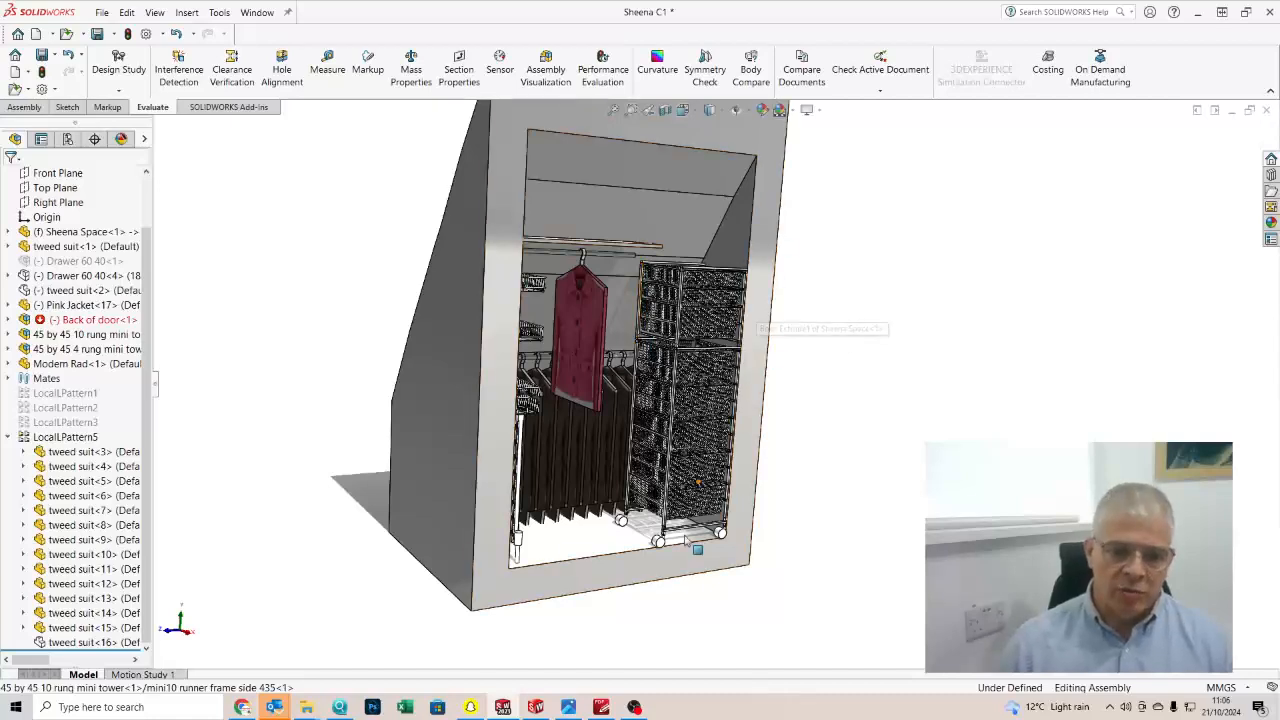
# - Return to Elfa in the browser, load the saved solution for editing again and bring its full wall layout into view
pyautogui.click(243, 708)
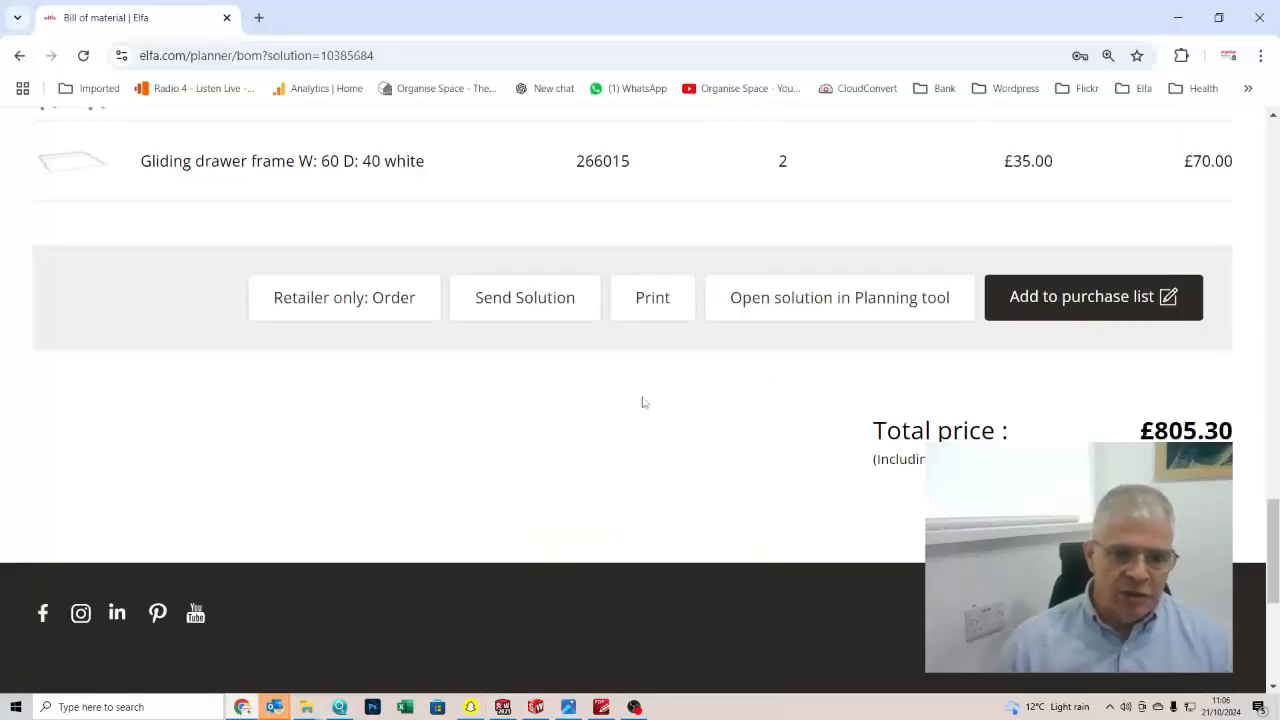
pyautogui.keyDown('ctrl'); pyautogui.scroll(1, 1216, 177); pyautogui.keyUp('ctrl')
pyautogui.scroll(15, 1268, 153)
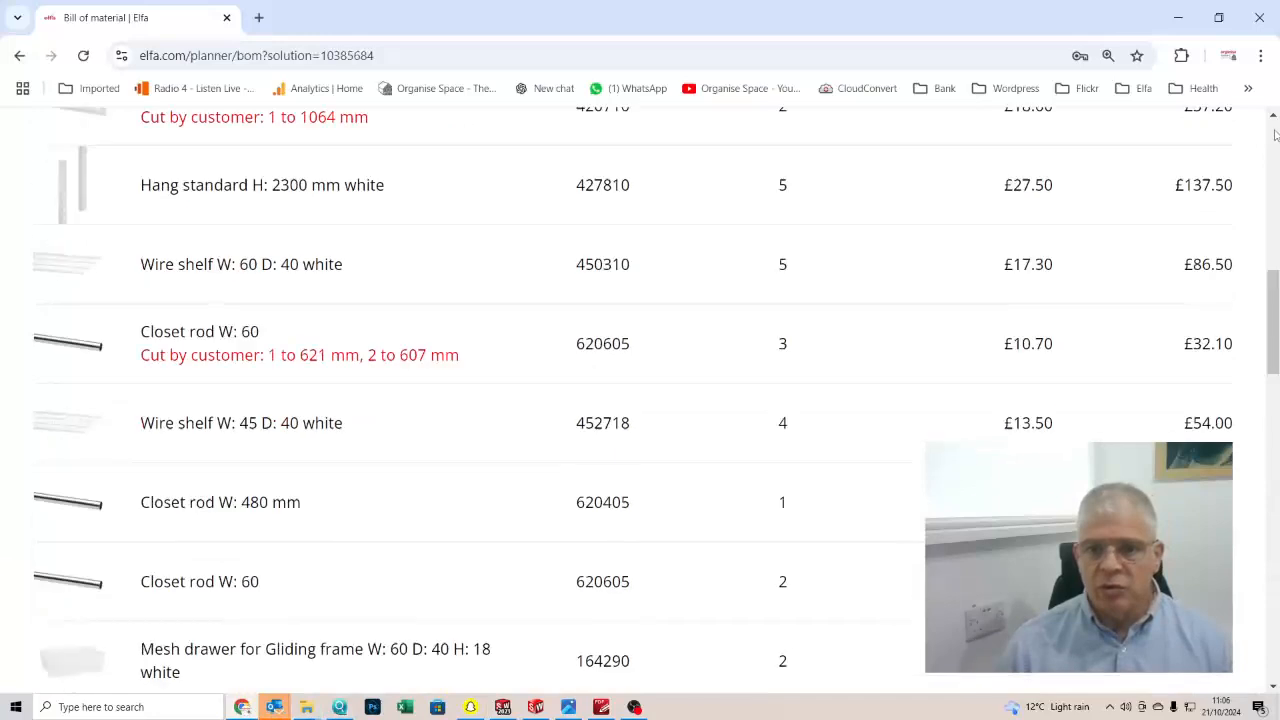
pyautogui.click(1186, 140)
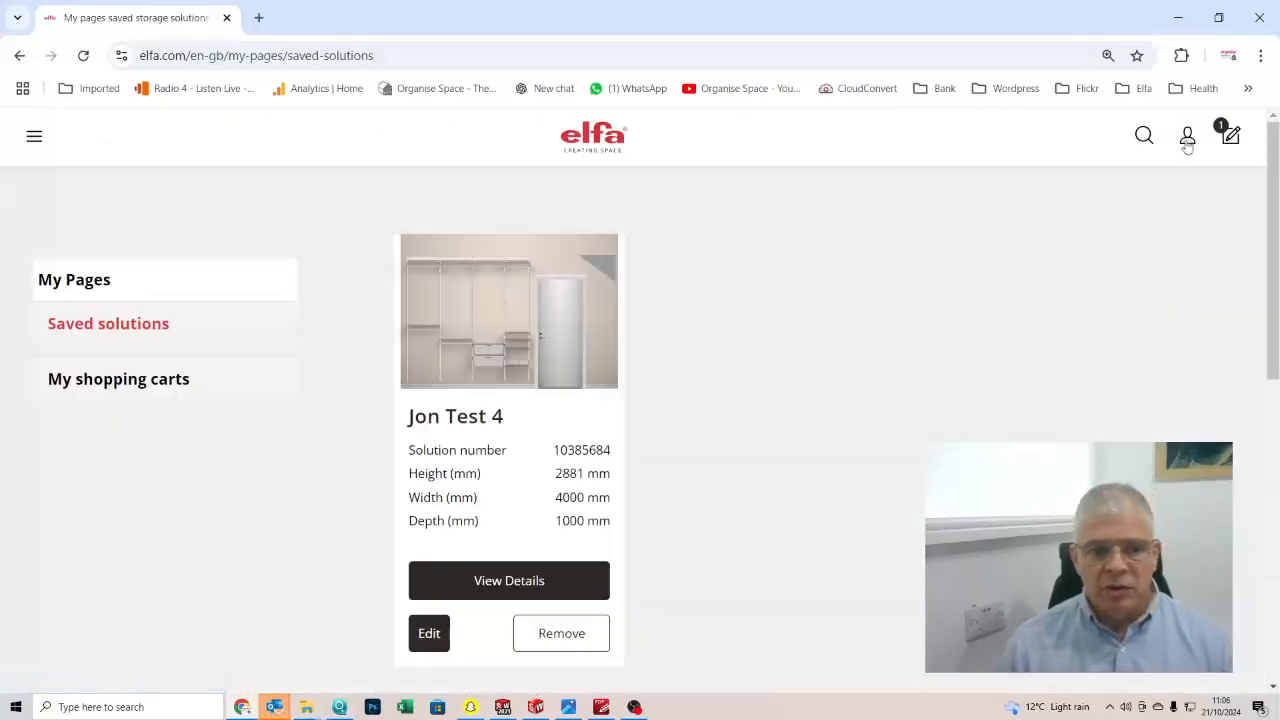
pyautogui.click(430, 644)
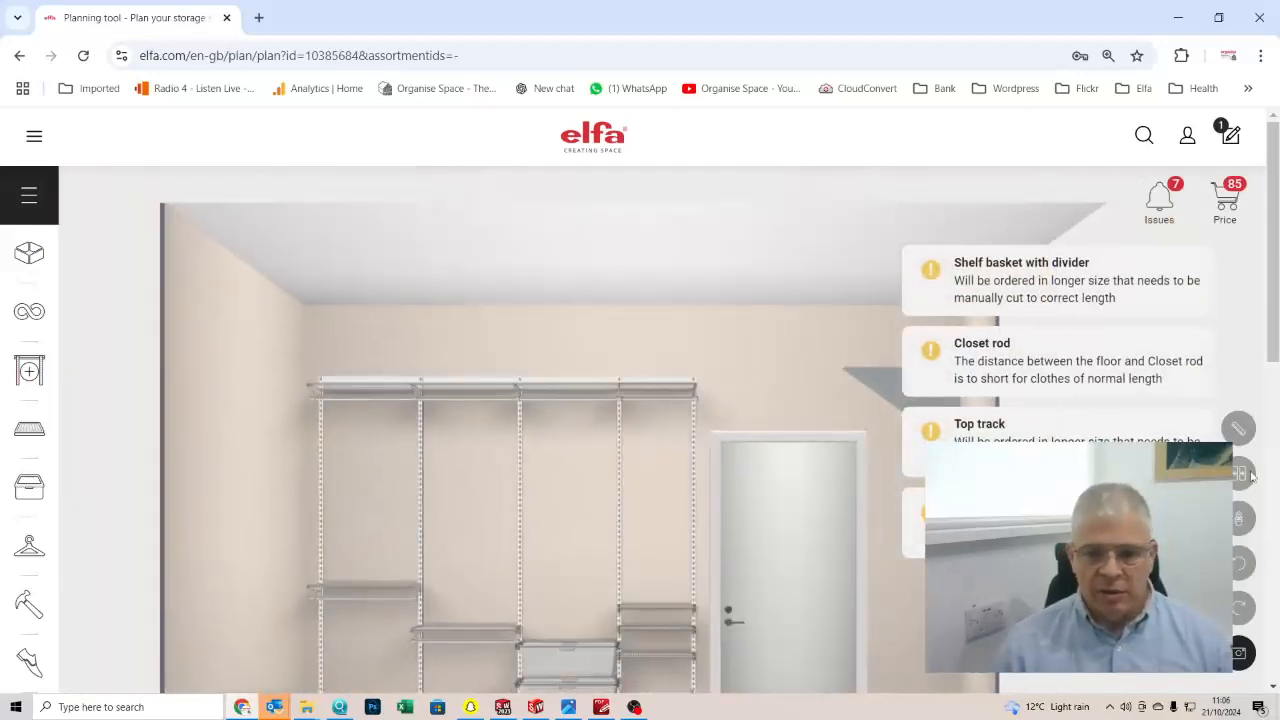
pyautogui.moveTo(1272, 309); pyautogui.dragTo(1263, 398)
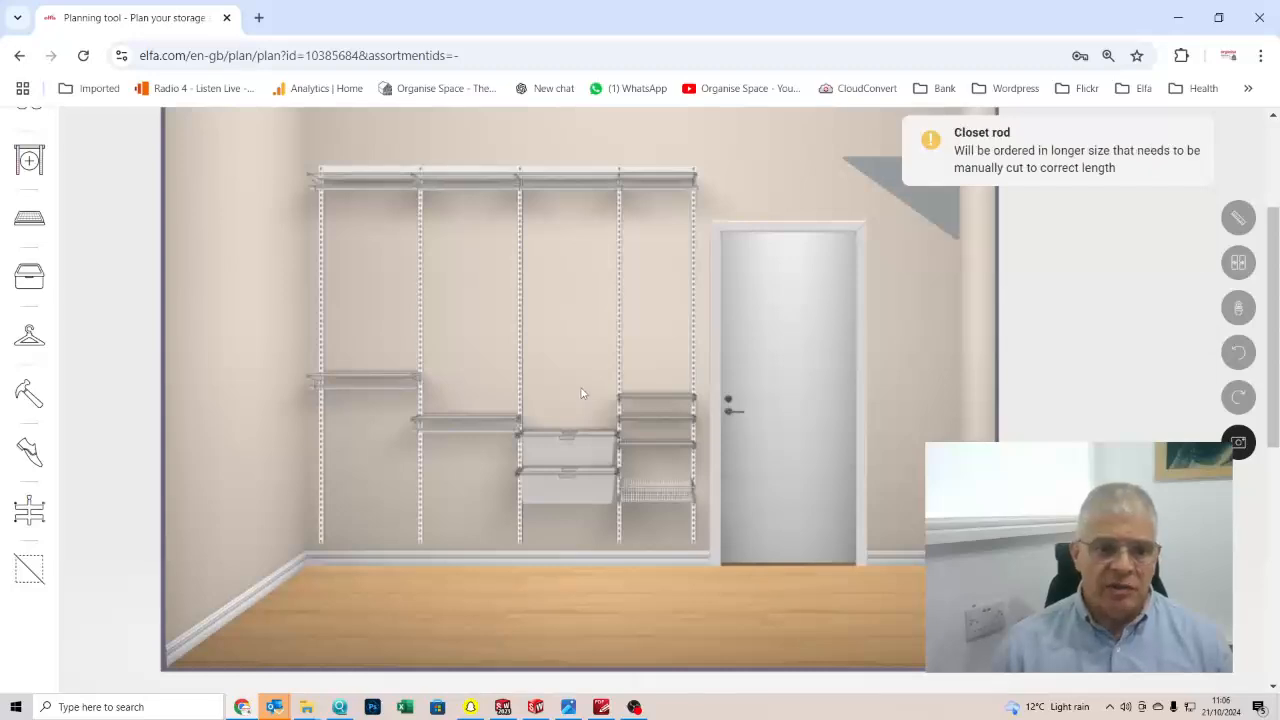